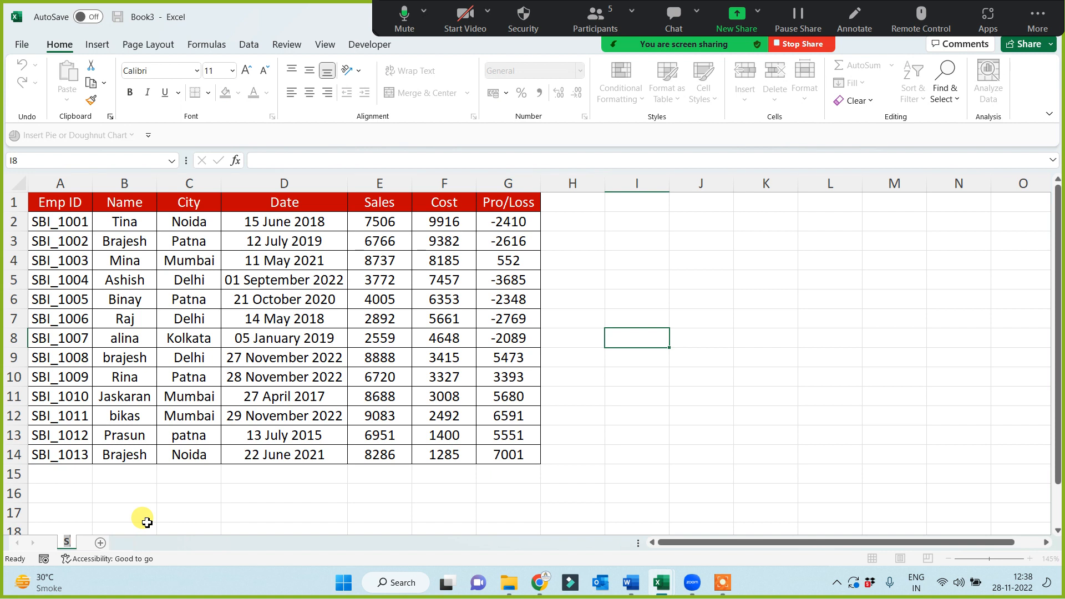
Rename the worksheet as VL
type("L")
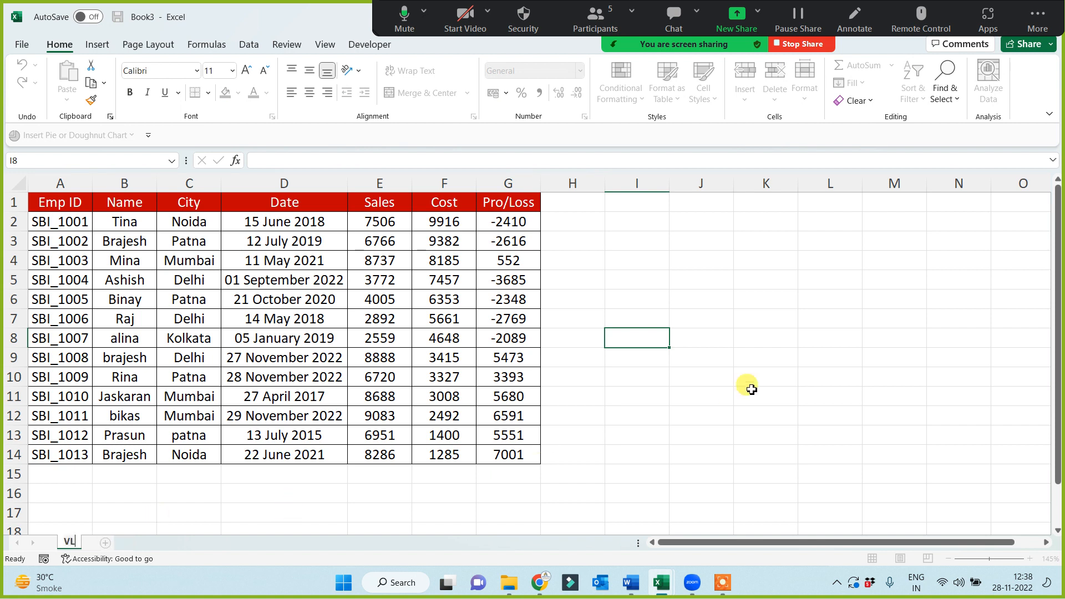
left_click(753, 394)
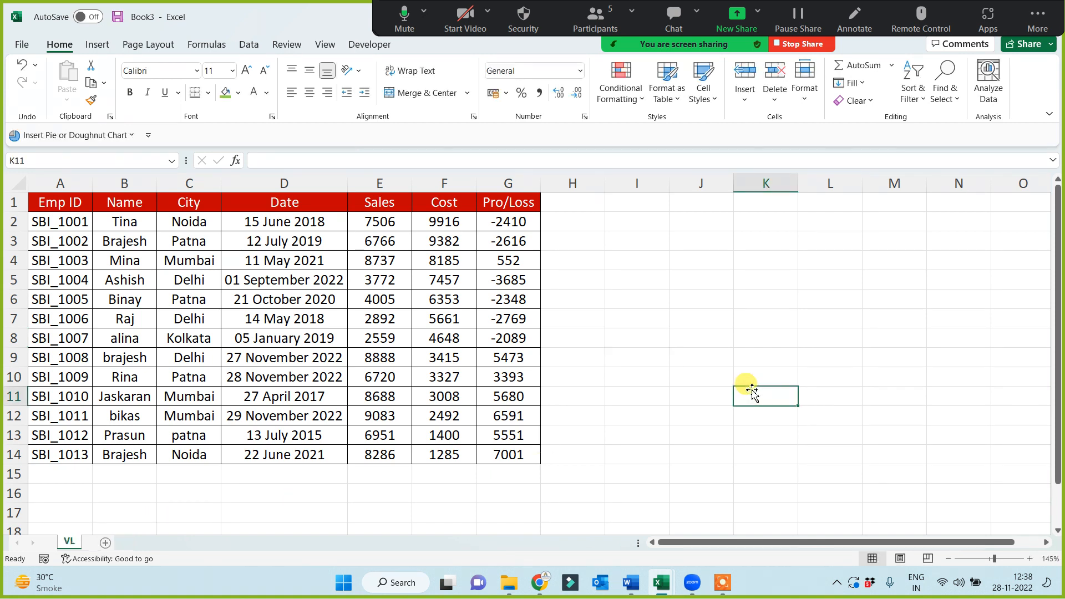
Copy the Emp ID header and the IDs in A4, A6, A8, A10 and A13 together into a list starting at I5
left_click(65, 205)
left_click(65, 260, "ctrl")
left_click(63, 300, "ctrl")
left_click(65, 340, "ctrl")
left_click(63, 377, "ctrl")
left_click(64, 435, "ctrl")
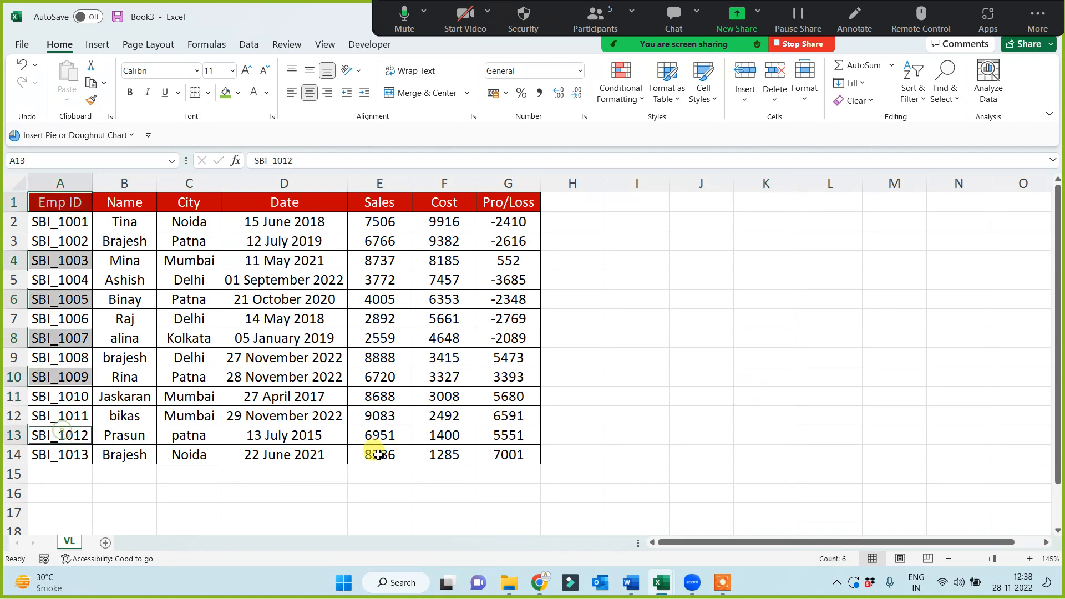
key("ctrl+c")
left_click(635, 286)
key("ctrl+v")
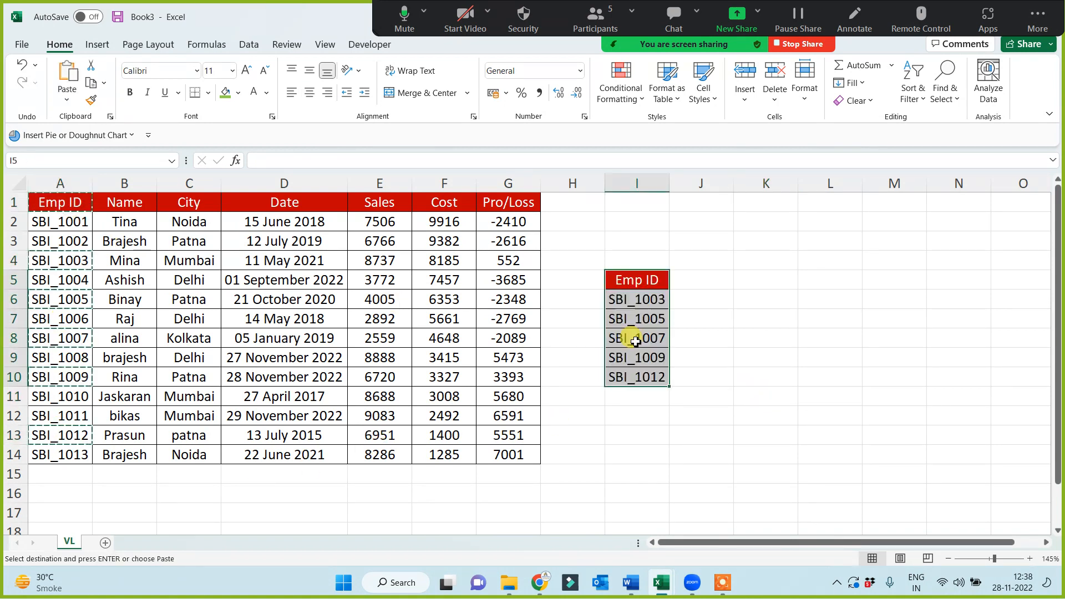
Move the copied Emp ID header from I5 up to I4 and widen column I
key("ctrl+x")
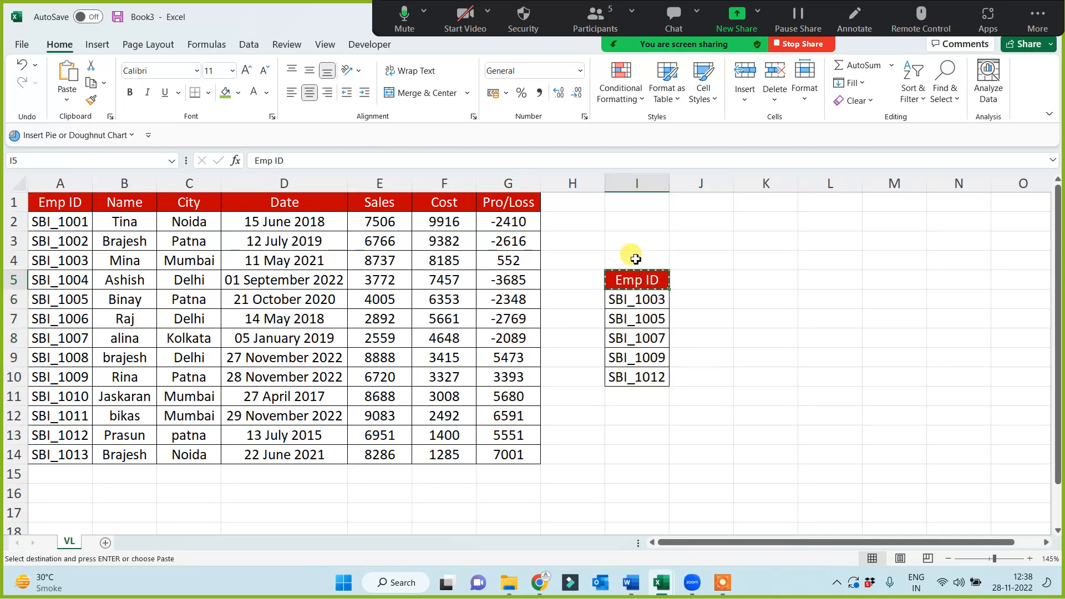
left_click(637, 262)
key("ctrl+v")
left_click(653, 396)
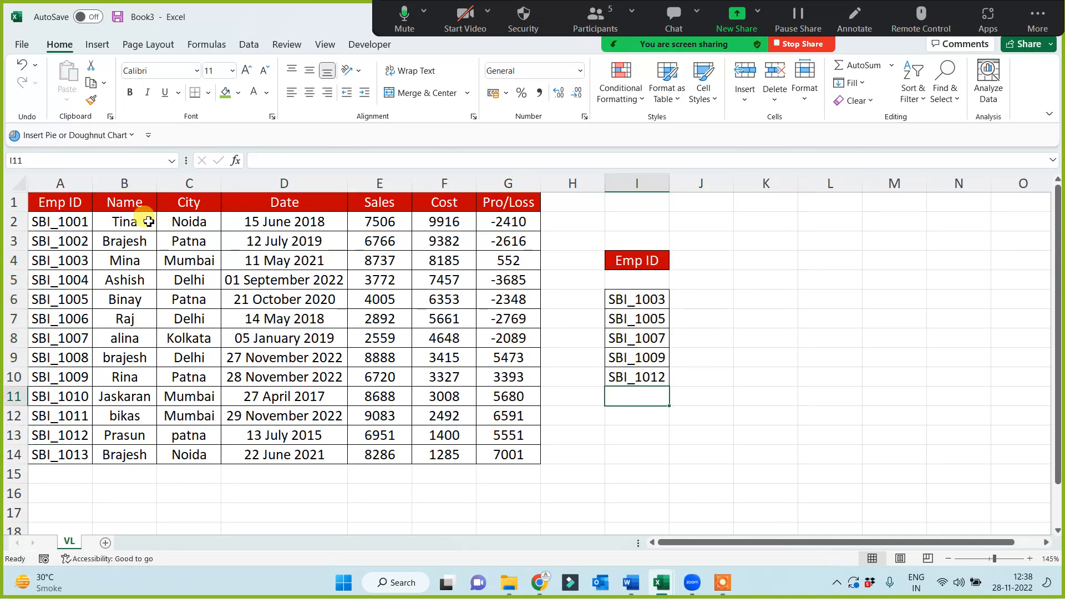
left_click_drag(644, 298, 638, 374)
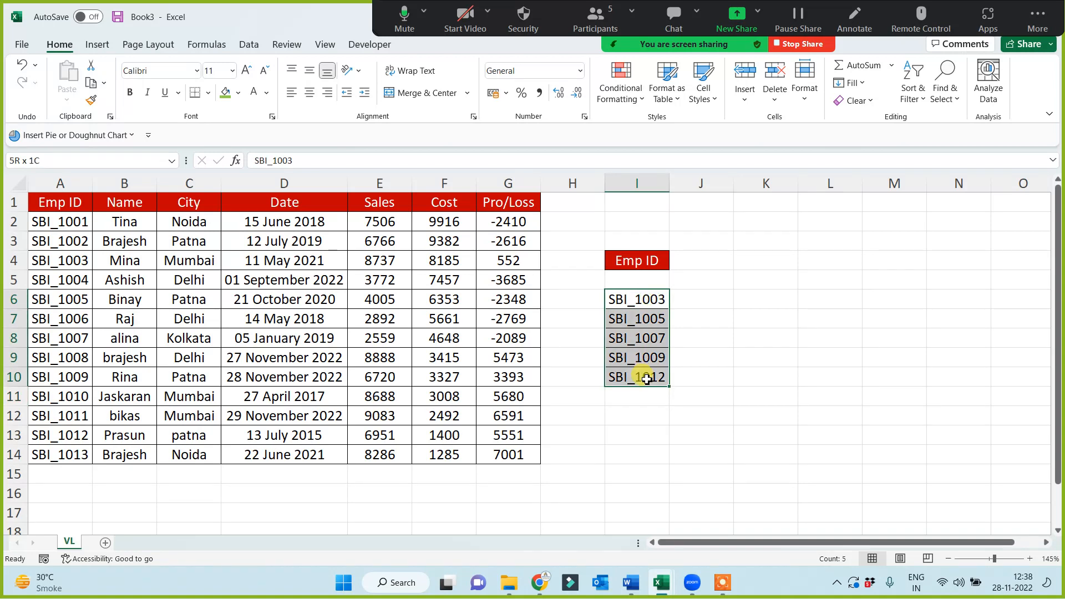
left_click_drag(669, 183, 691, 238)
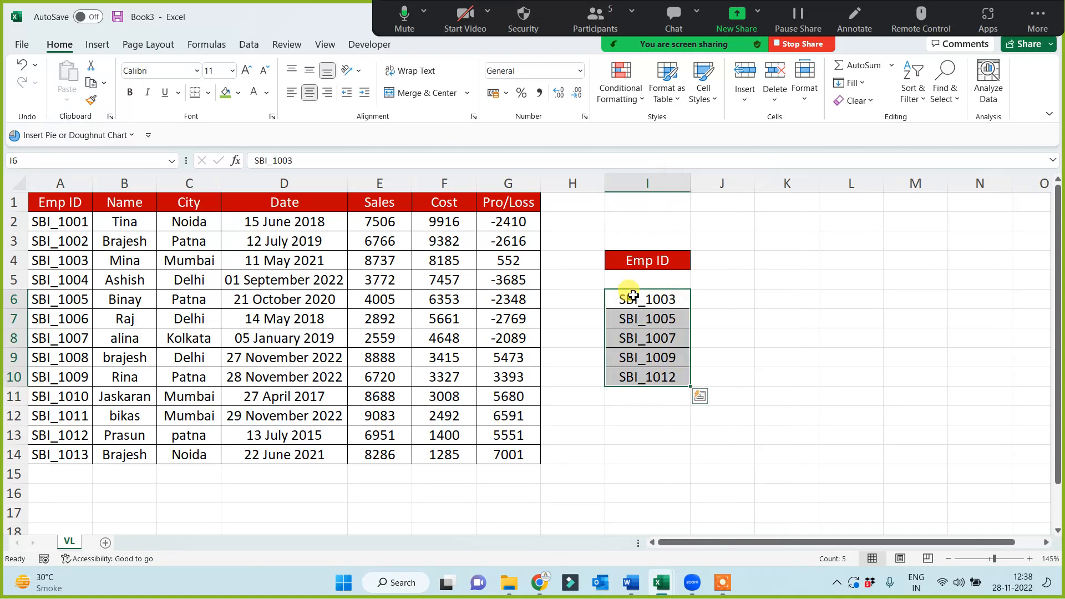
Copy the Name header from B1 to J4, beside the Emp ID header
left_click(139, 204)
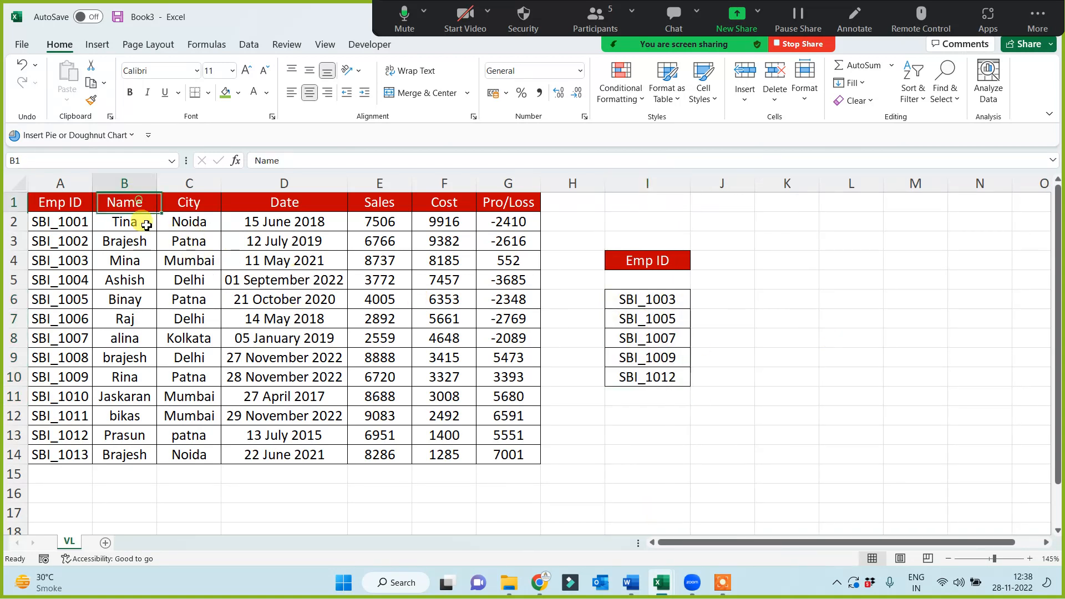
key("ctrl+c")
left_click(716, 262)
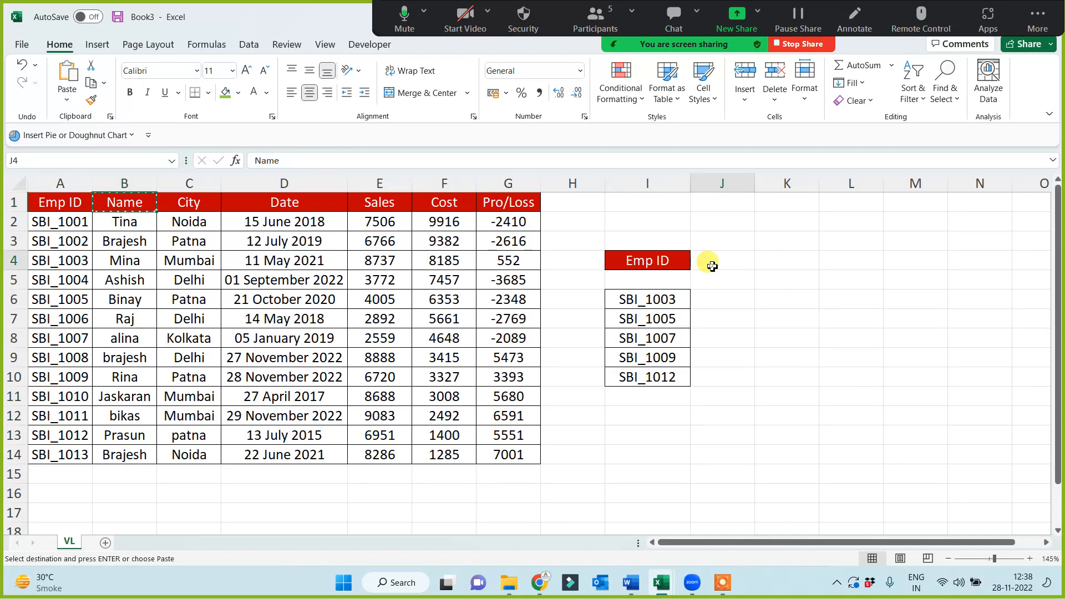
key("ctrl+v")
left_click(744, 423)
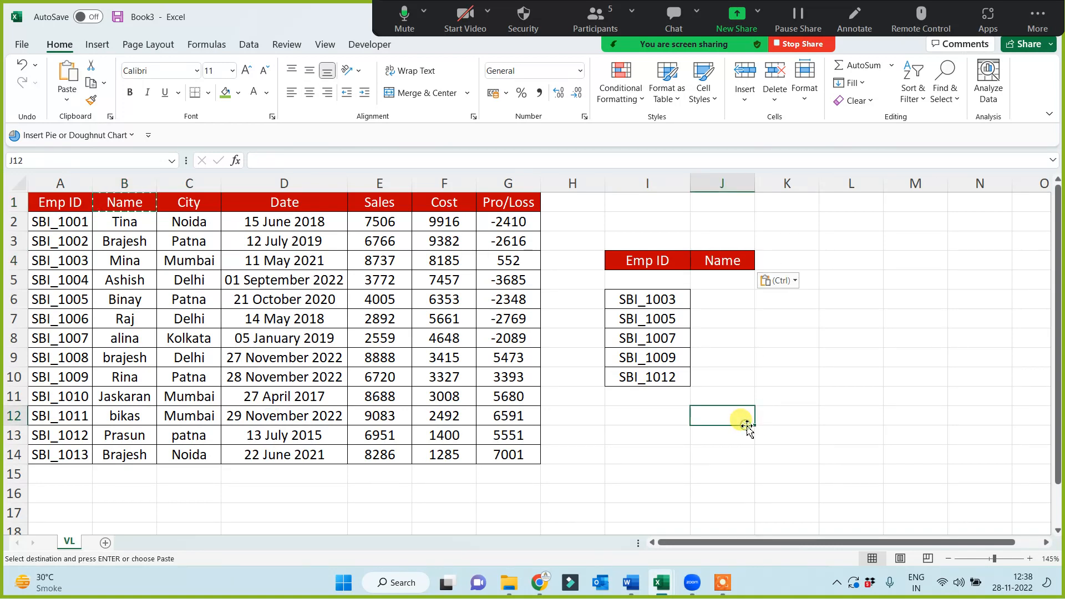
Locate the ID from I6 in the Emp ID column and copy its matching name from B4 to J6
left_click(661, 302)
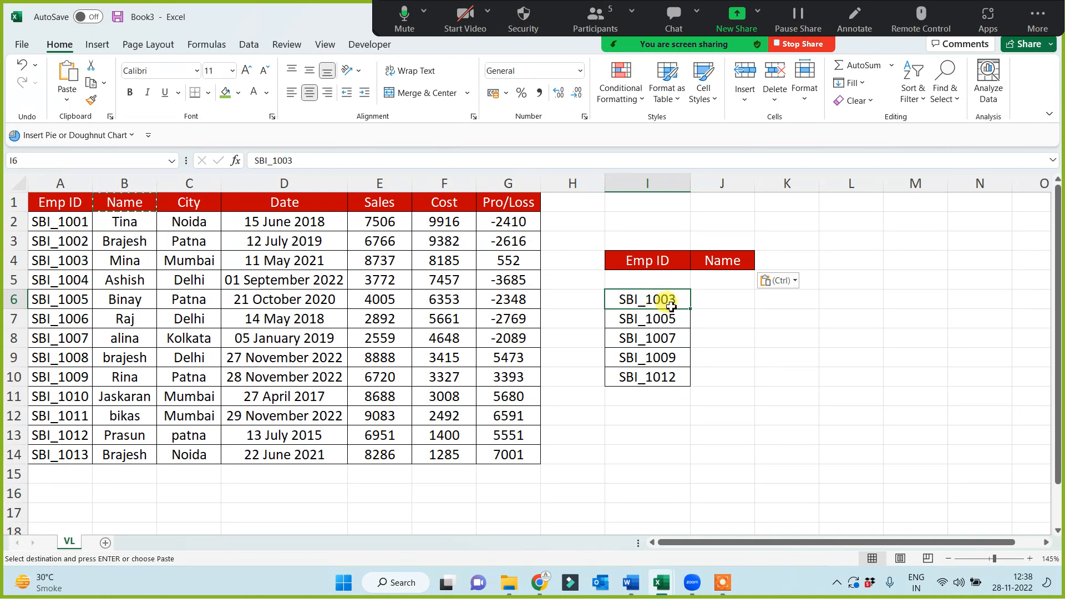
left_click(64, 259)
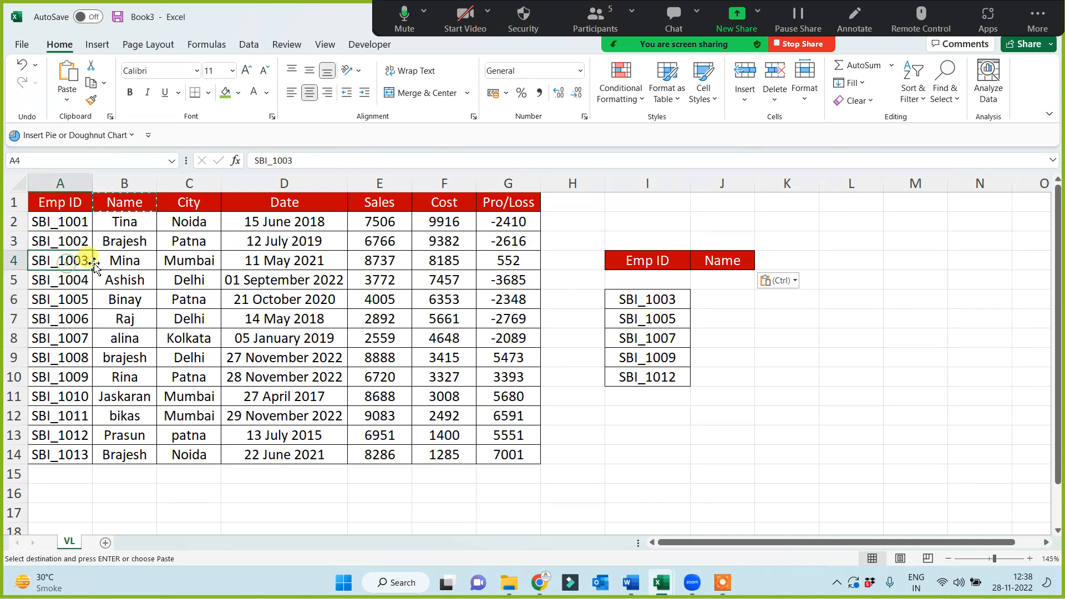
left_click(139, 260)
key("Escape")
key("ctrl+c")
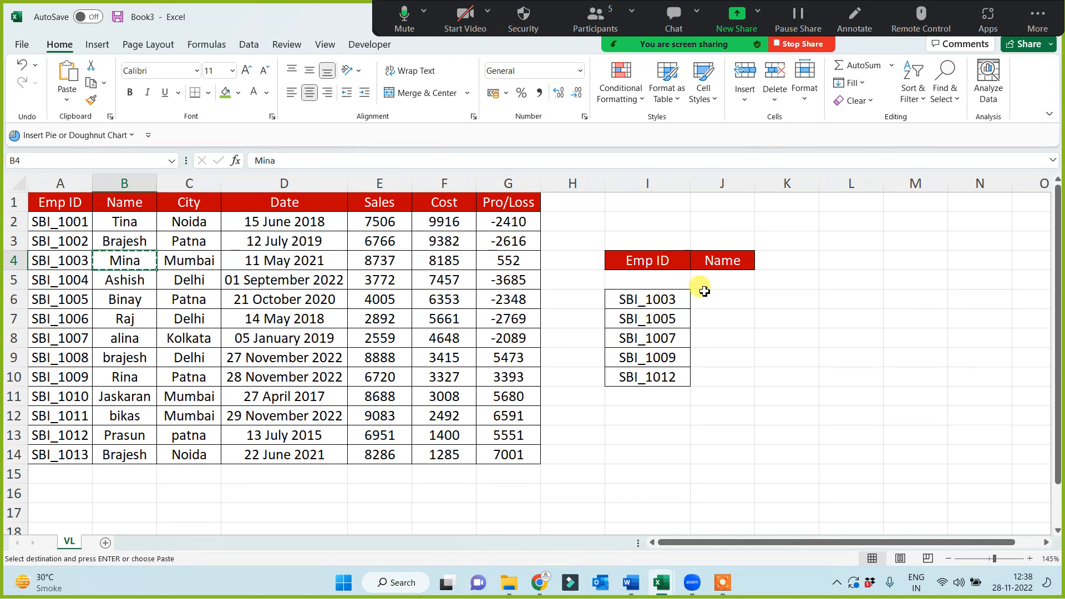
left_click(710, 293)
key("ctrl+v")
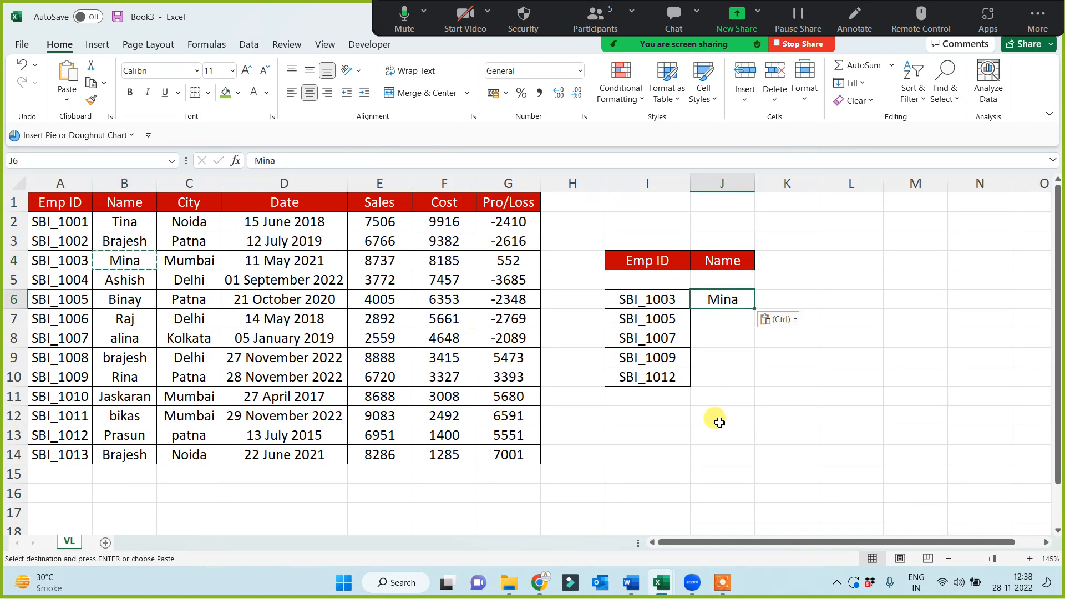
left_click(657, 318)
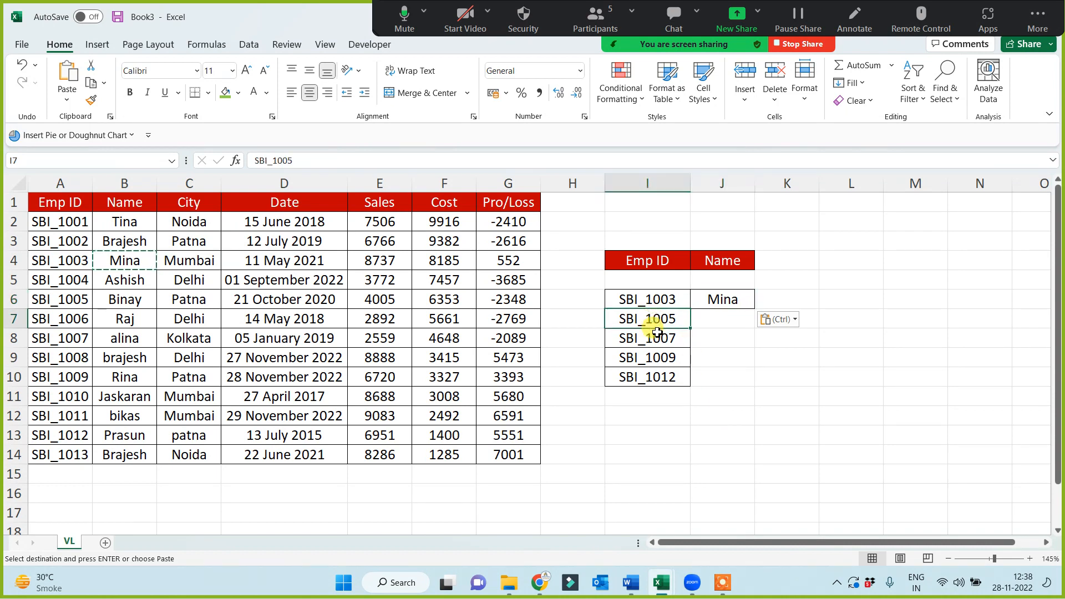
left_click(52, 302)
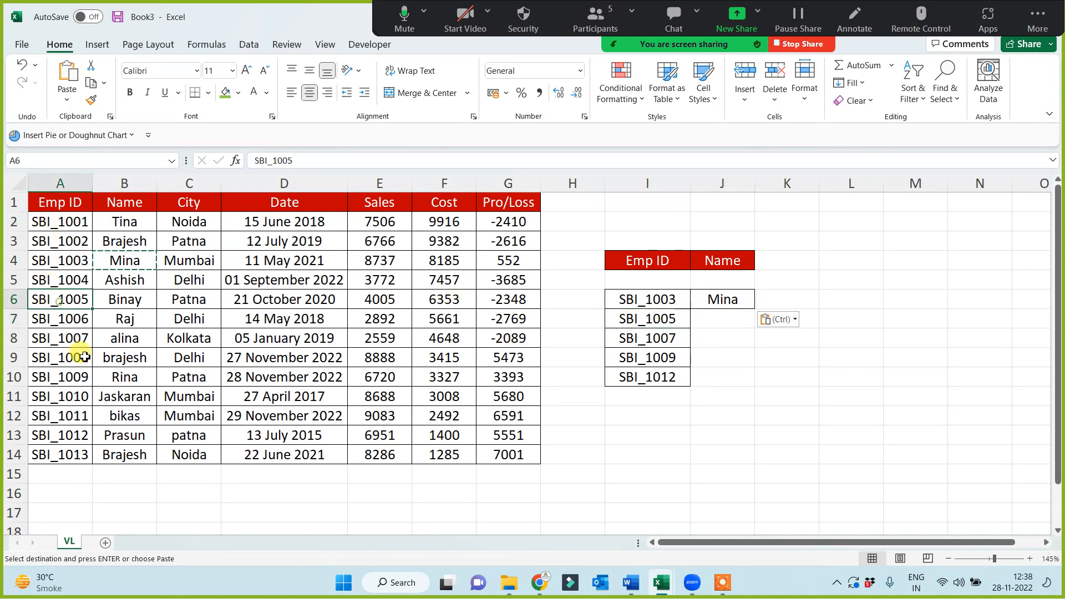
key("ctrl+c")
left_click(715, 321)
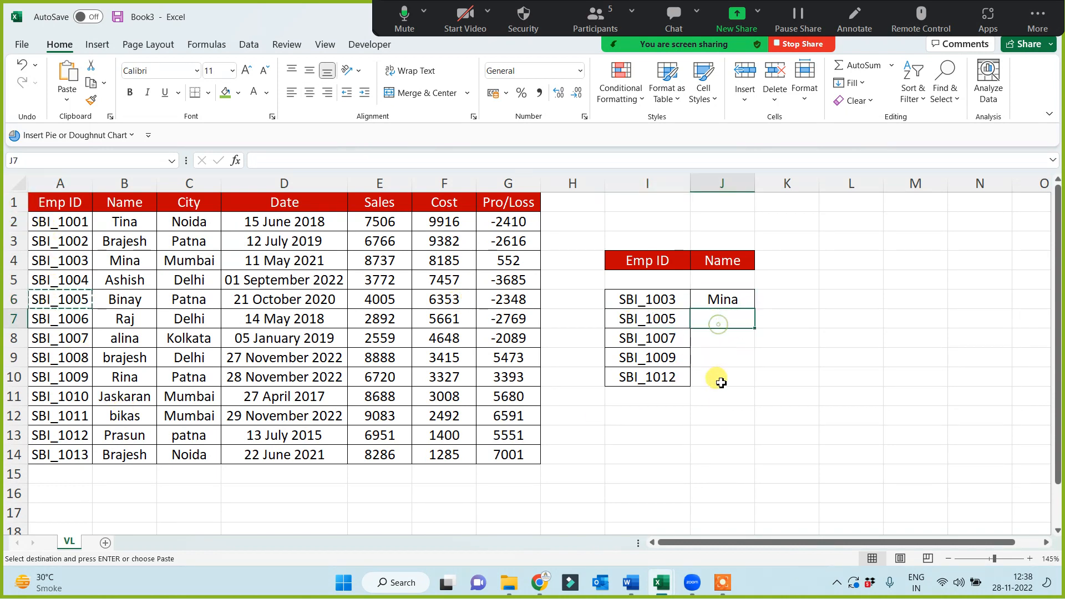
key("ctrl+v")
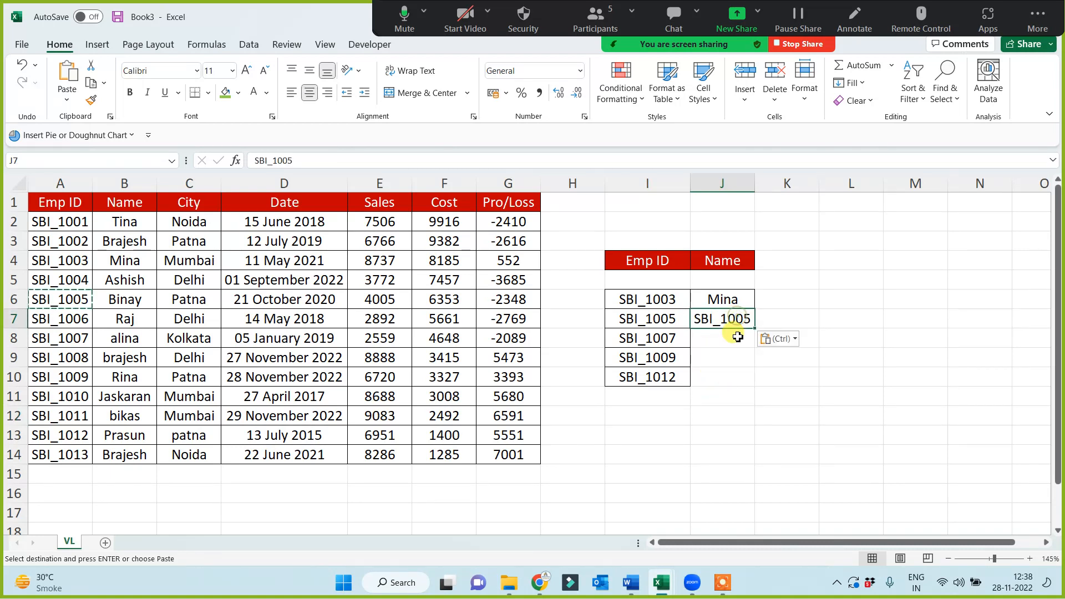
key("ctrl+z")
Copy the name in B6 to J7, beside the second ID of the lookup list
left_click(138, 300)
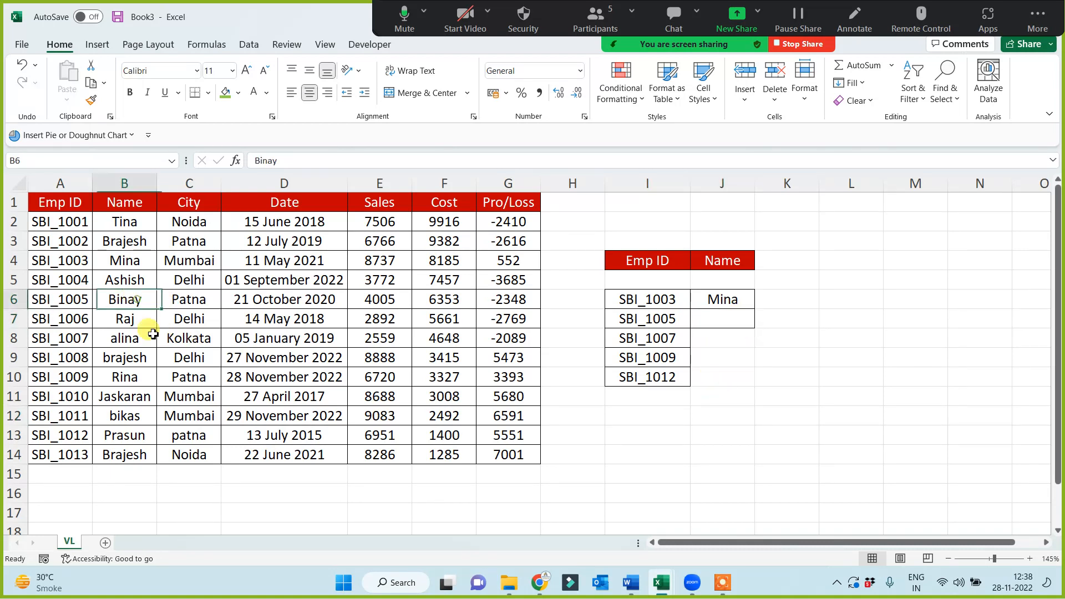
key("ctrl+c")
left_click(730, 320)
key("ctrl+v")
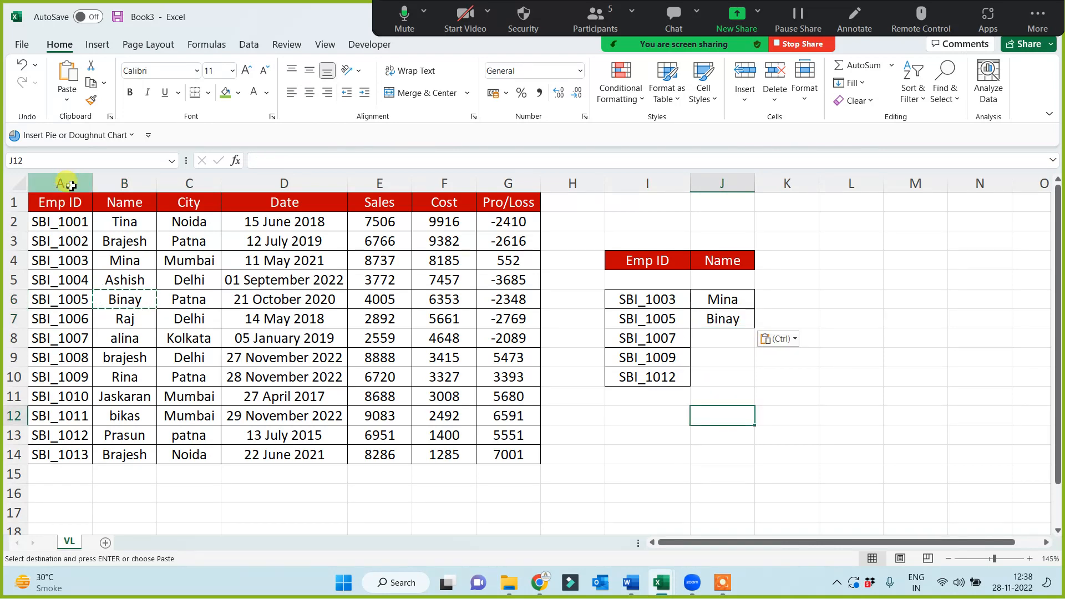
left_click_drag(64, 183, 503, 199)
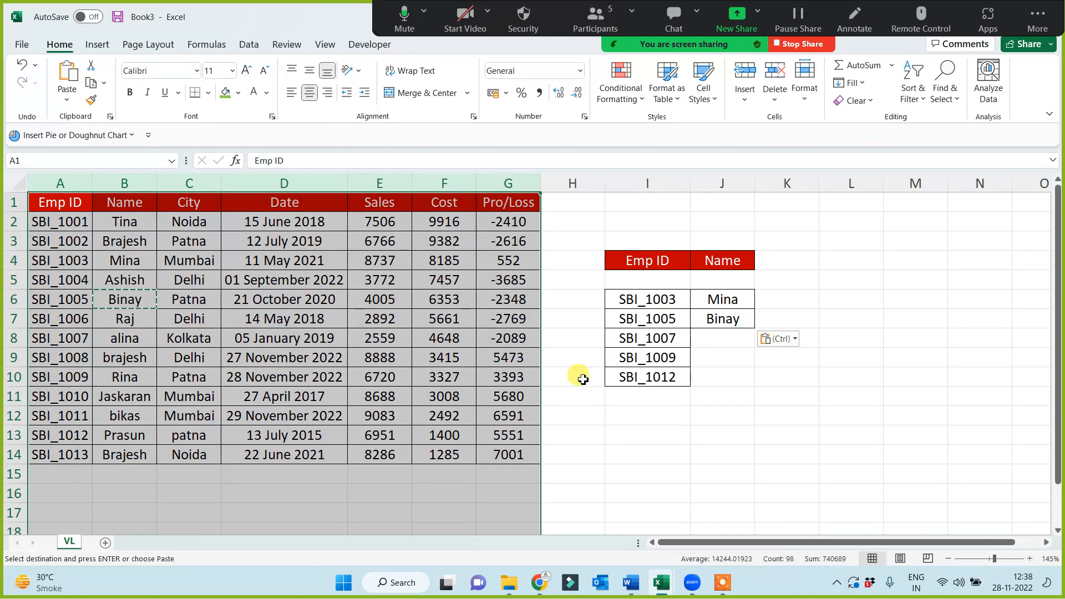
left_click(670, 308)
scroll(100, 428, "down", 4)
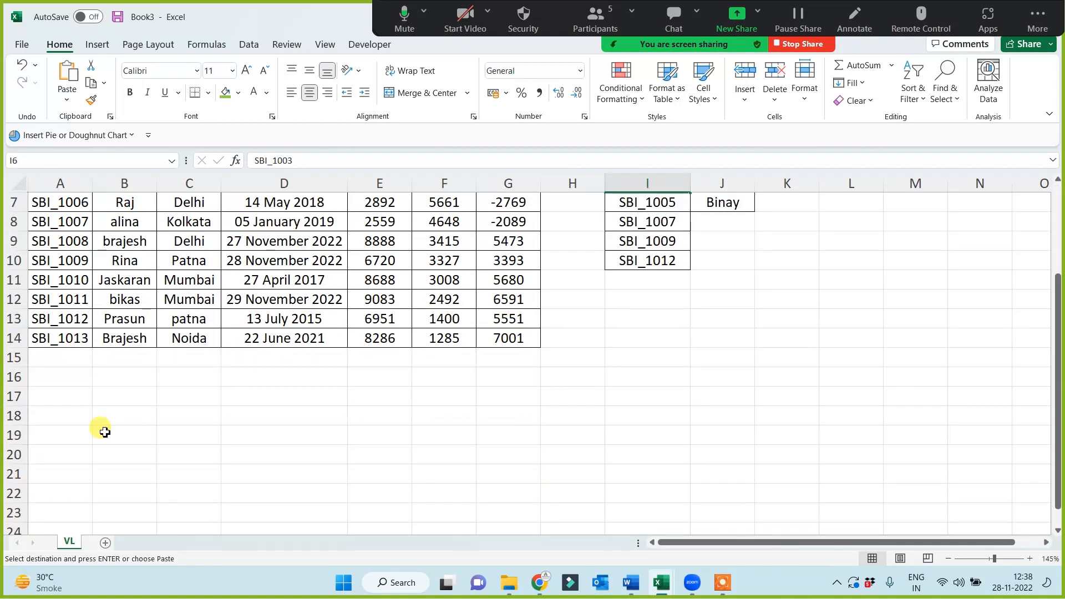
scroll(102, 469, "up", 4)
scroll(102, 469, "down", 3)
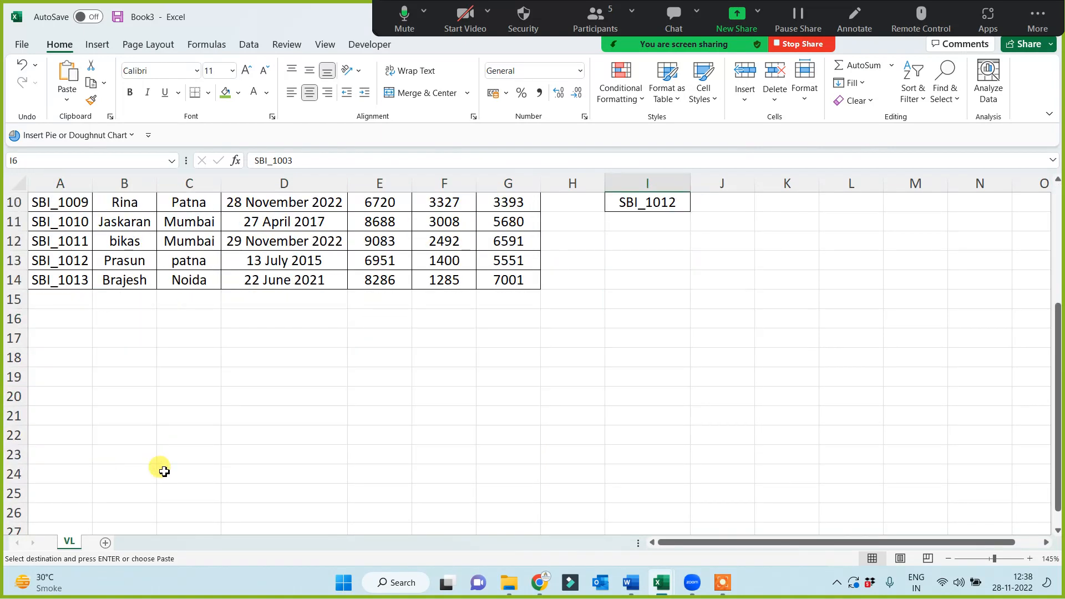
scroll(183, 469, "up", 3)
left_click(752, 421)
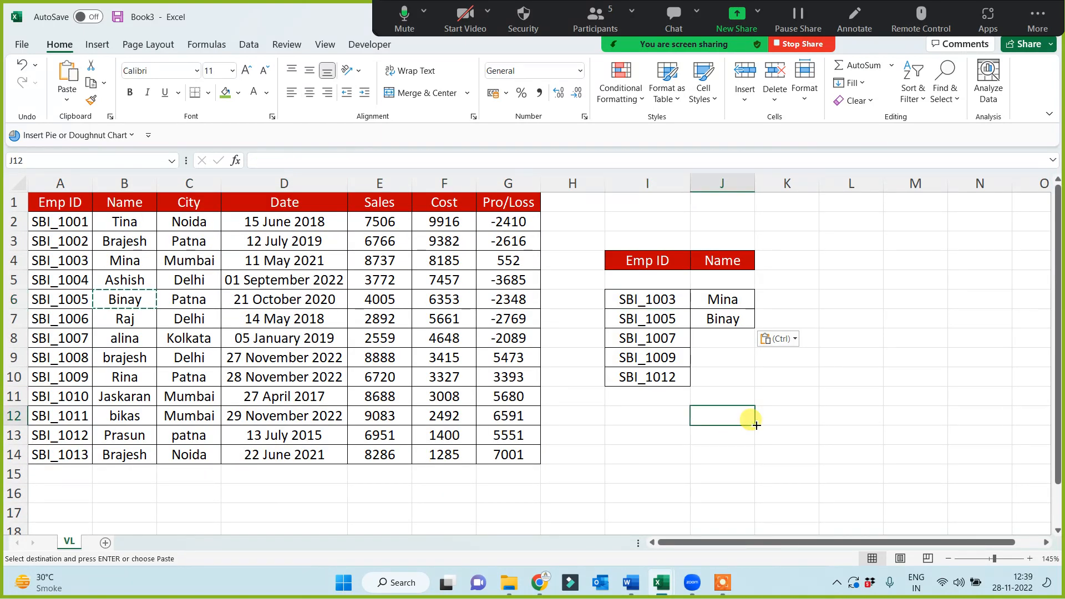
Enter the notes "1. filter / manual" in I1 and "2. Ctrl + F" in I2
left_click(645, 204)
type("1")
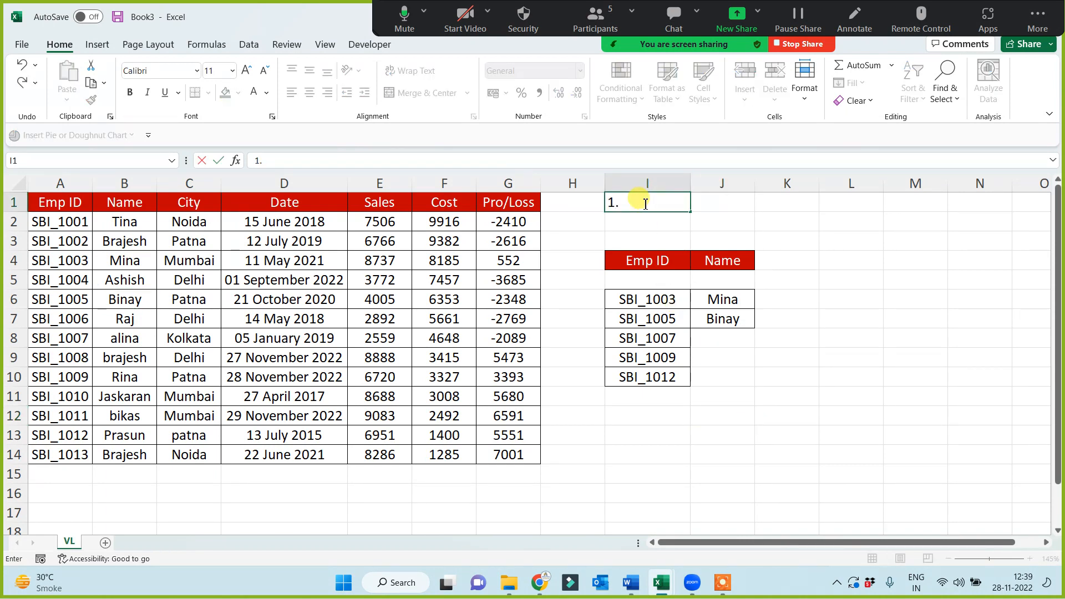
type(". filter / manual")
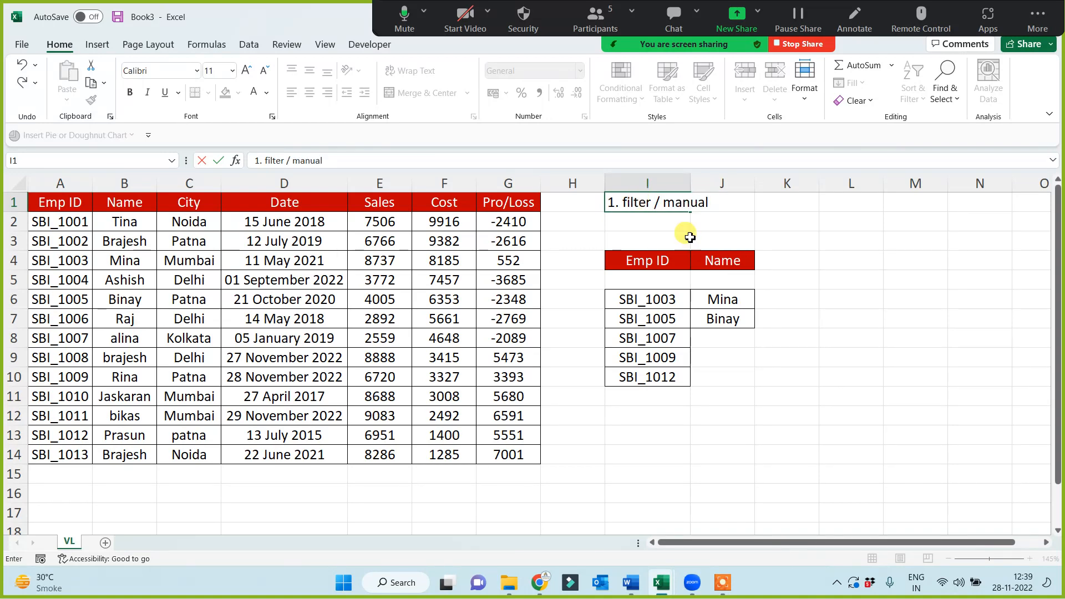
left_click(618, 227)
type("2. Ctrl + F")
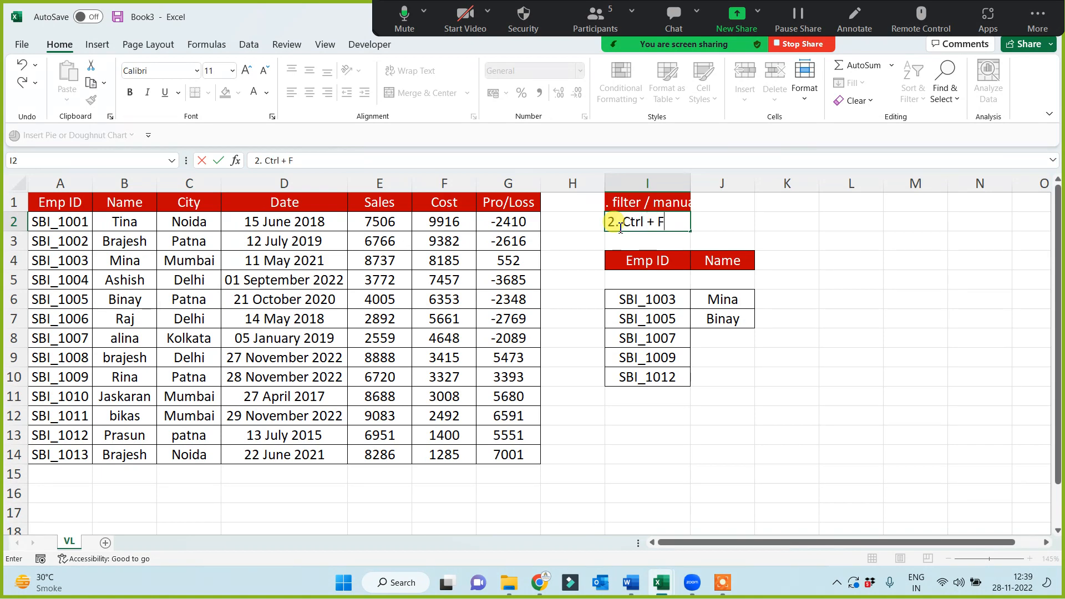
key("Return")
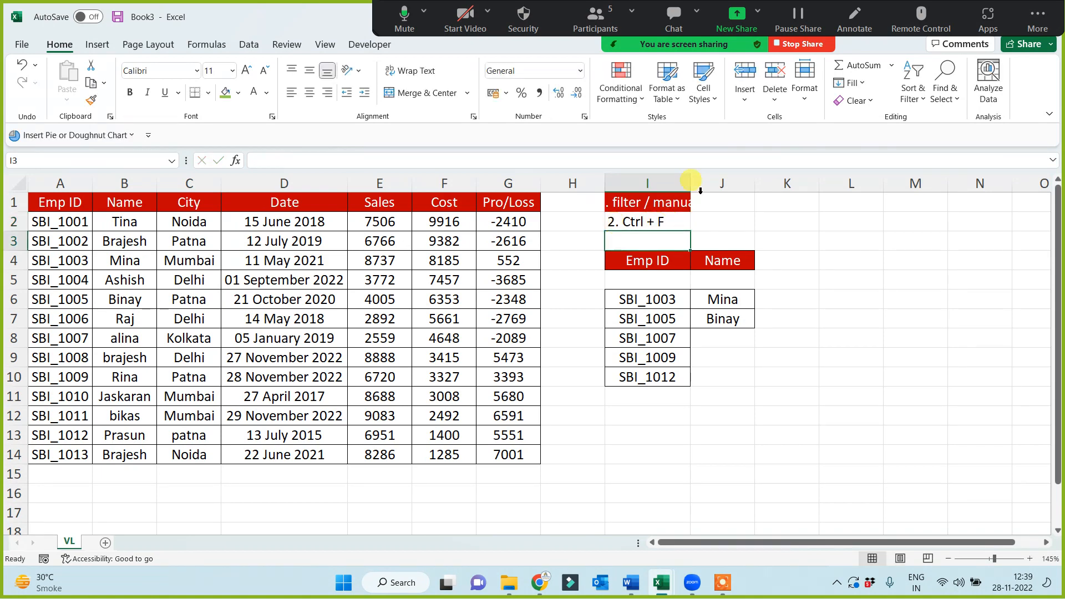
Merge and center the two notes across I1:N1 and I2:N2
left_click_drag(687, 204, 980, 197)
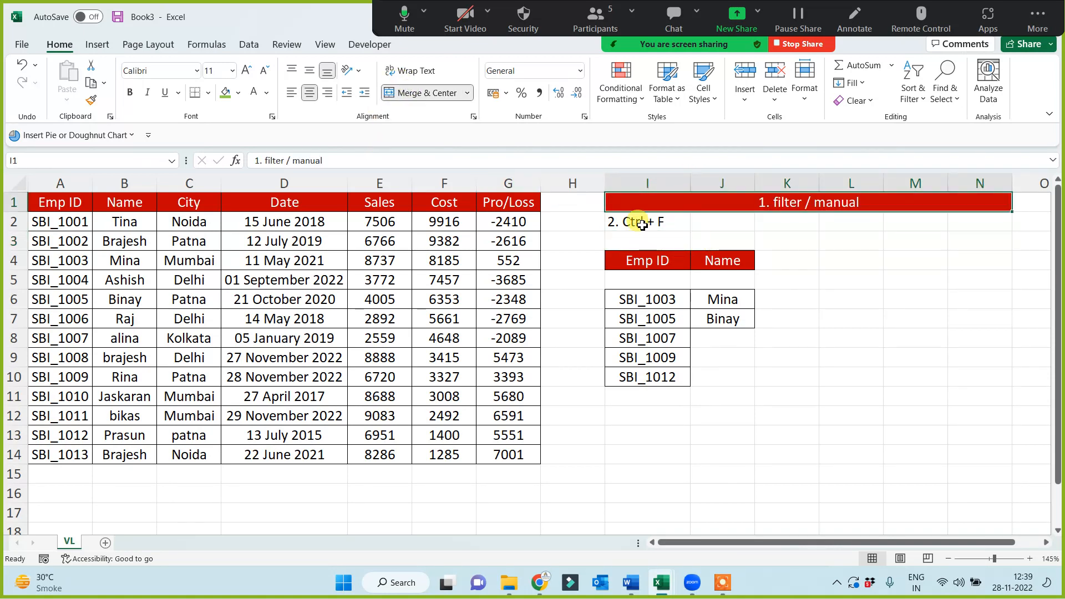
left_click_drag(637, 222, 968, 222)
left_click(430, 93)
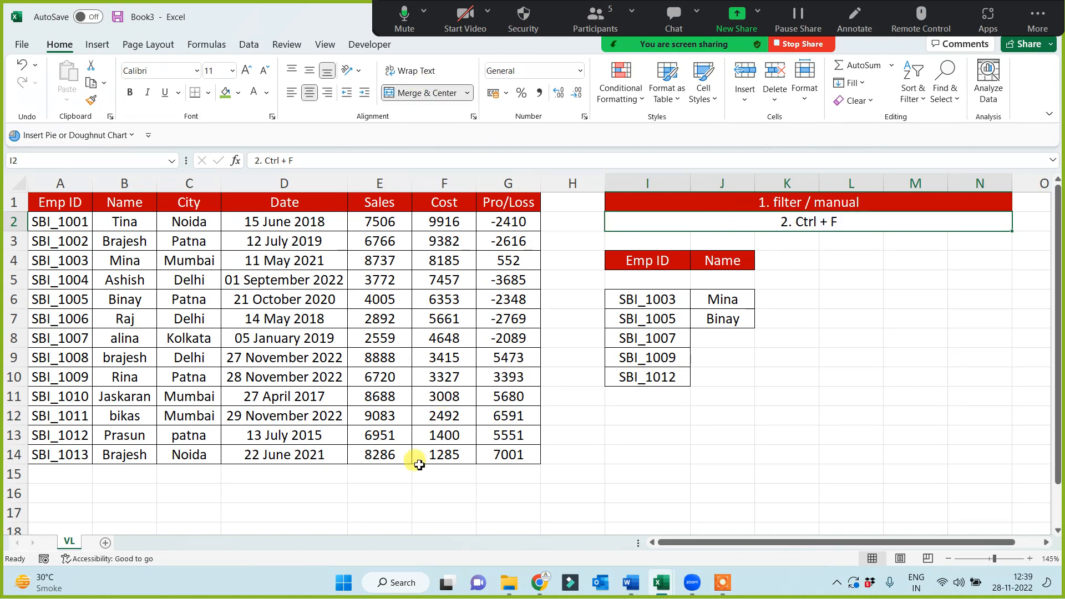
Search the Emp ID column A for 1007 and close the Find and Replace dialog
left_click(71, 183)
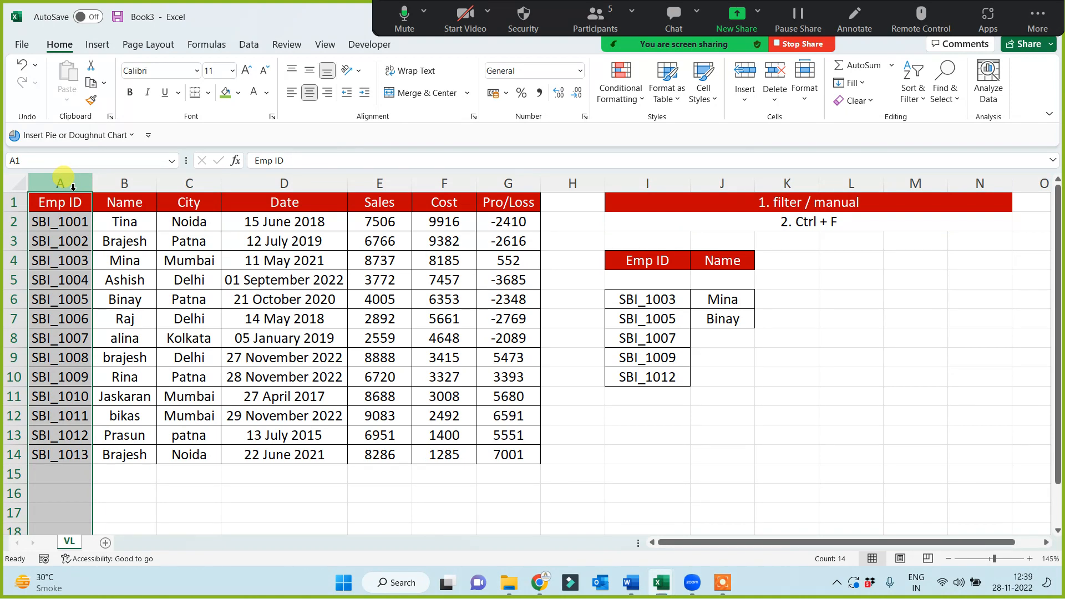
key("ctrl+f")
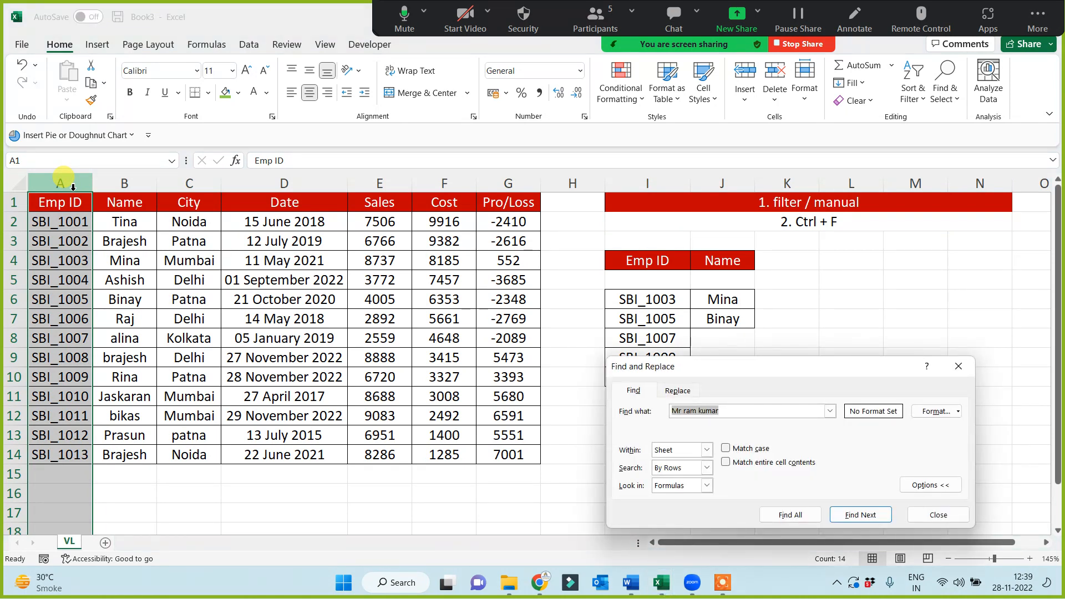
type("1007")
left_click(862, 515)
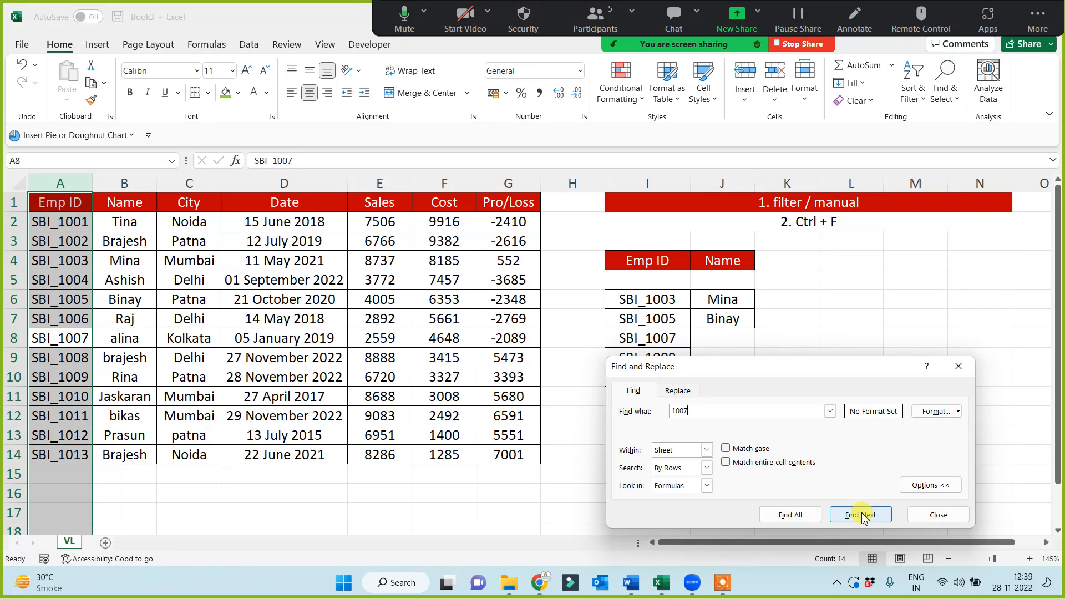
key("Escape")
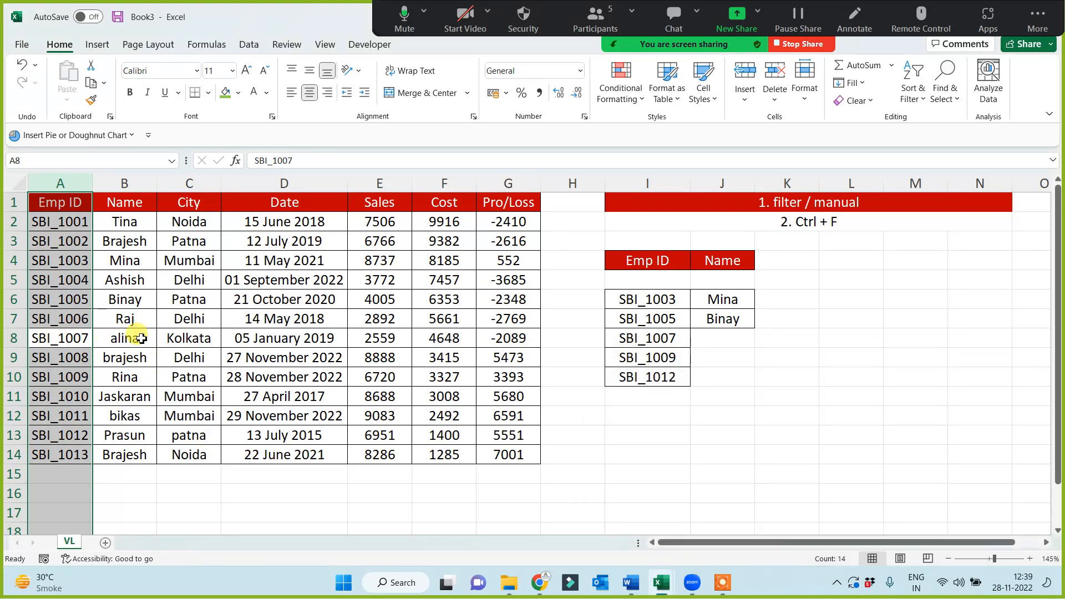
Copy the name in B8 to J8, beside the third ID of the lookup list
left_click(134, 337)
key("ctrl+c")
left_click(733, 335)
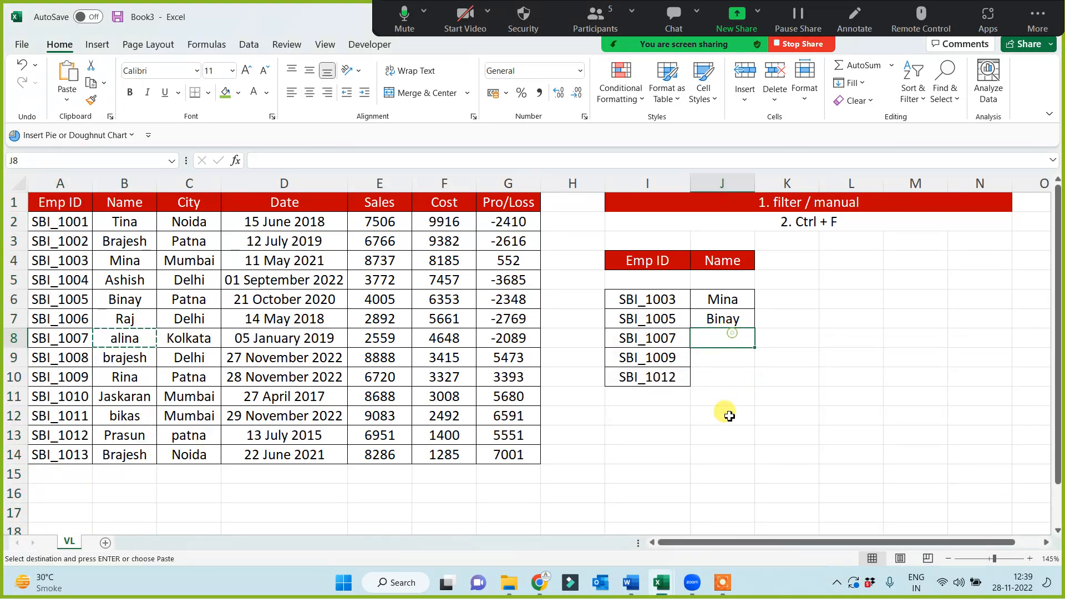
key("ctrl+v")
Extend the first note in I1 to read "1. filter / manual - data and Que - small"
left_click(809, 207)
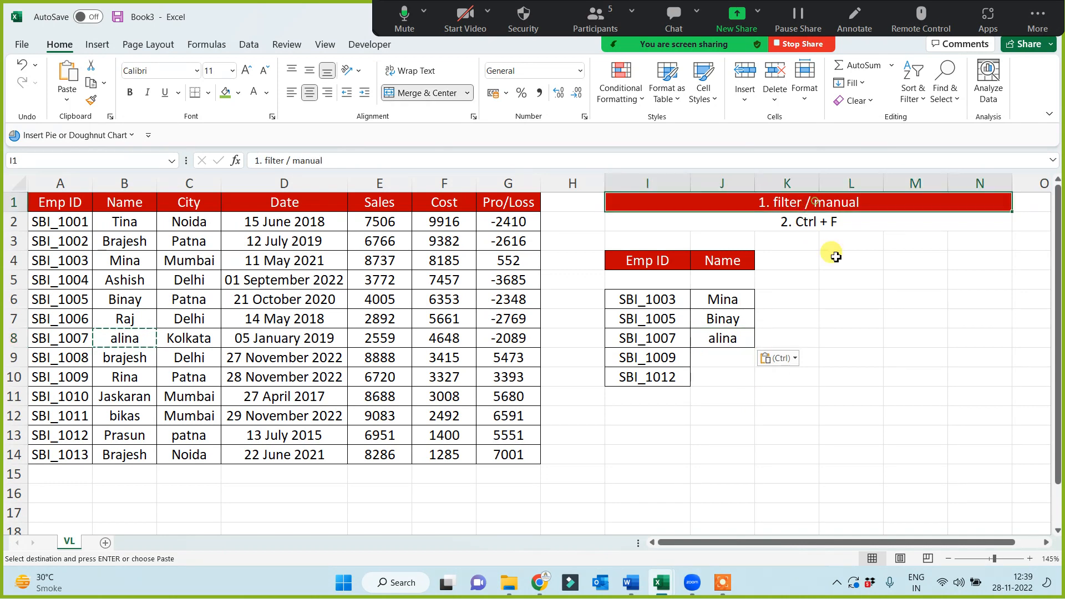
double_click(883, 203)
type("-")
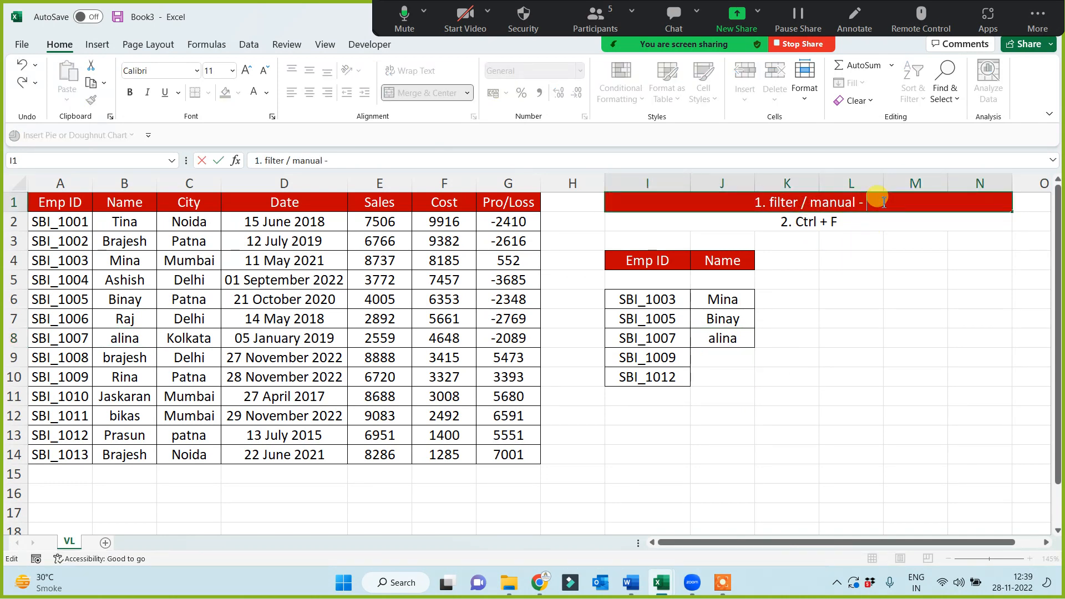
type(" data and Q")
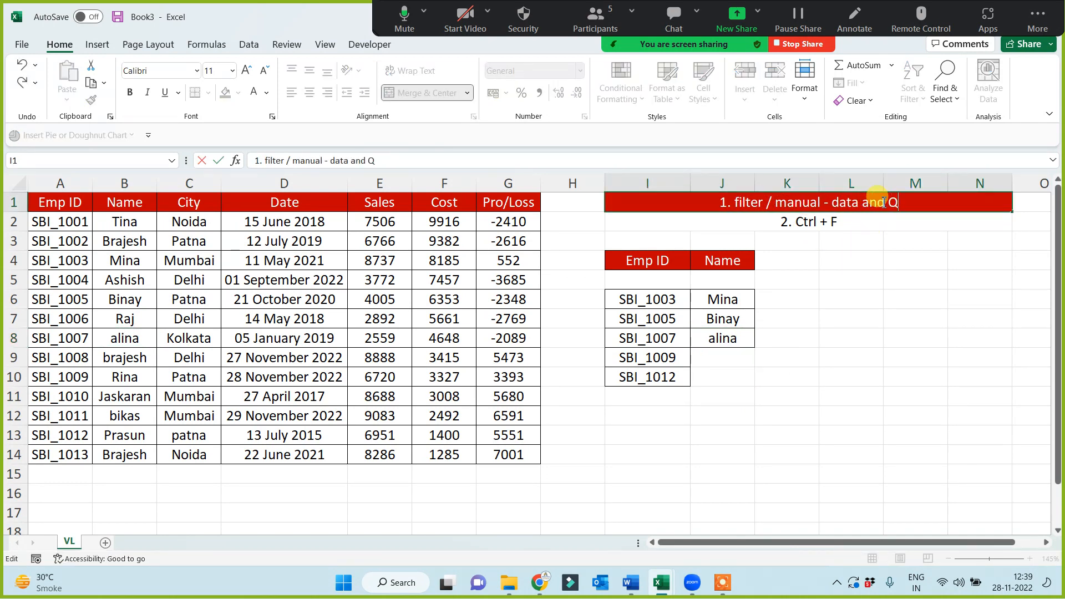
type("ue - ")
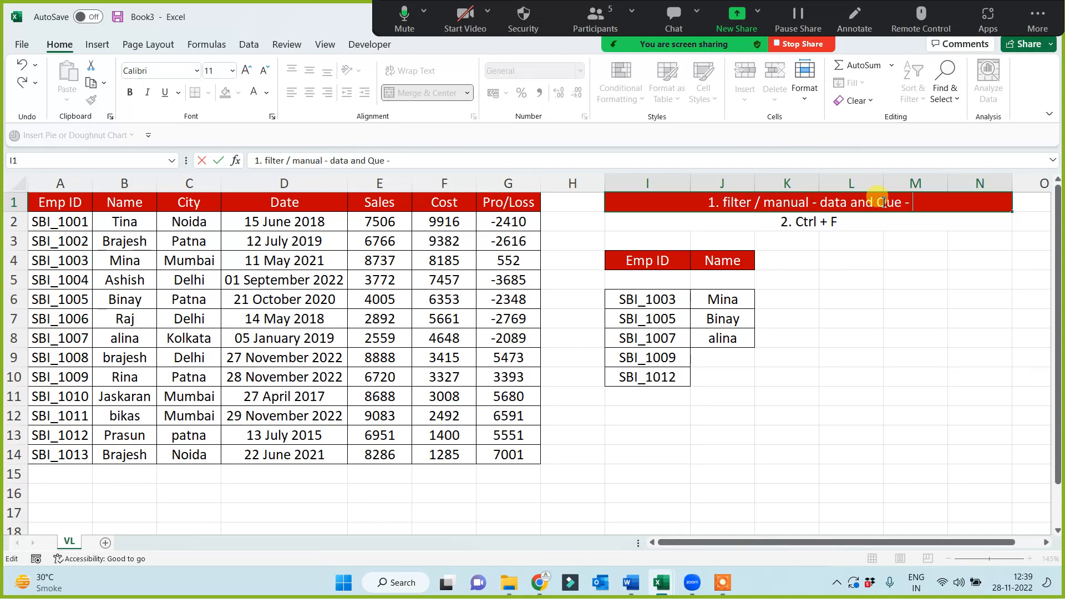
type("small")
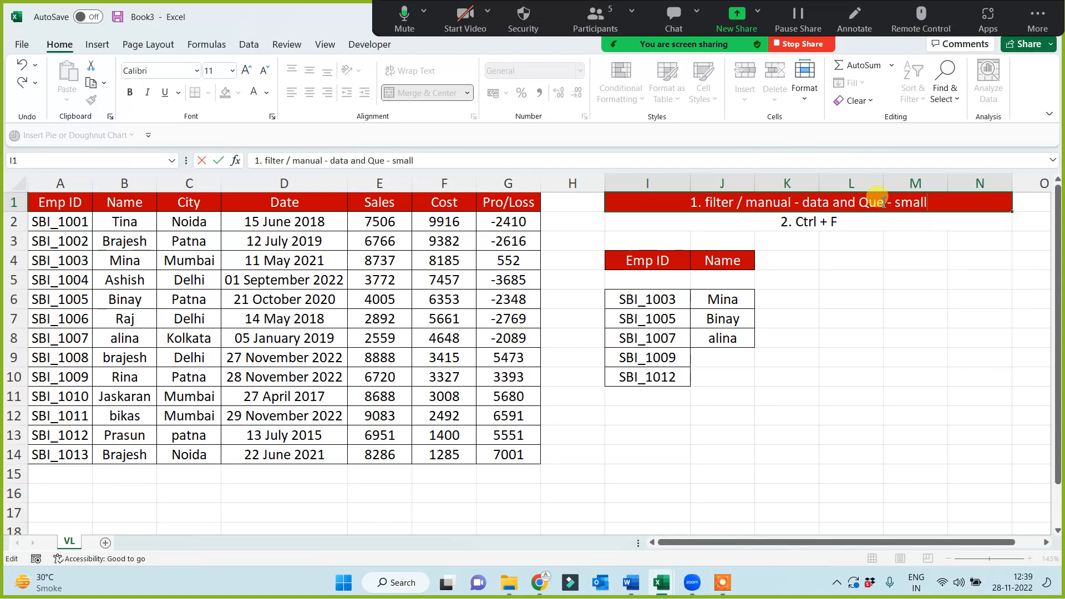
left_click(866, 282)
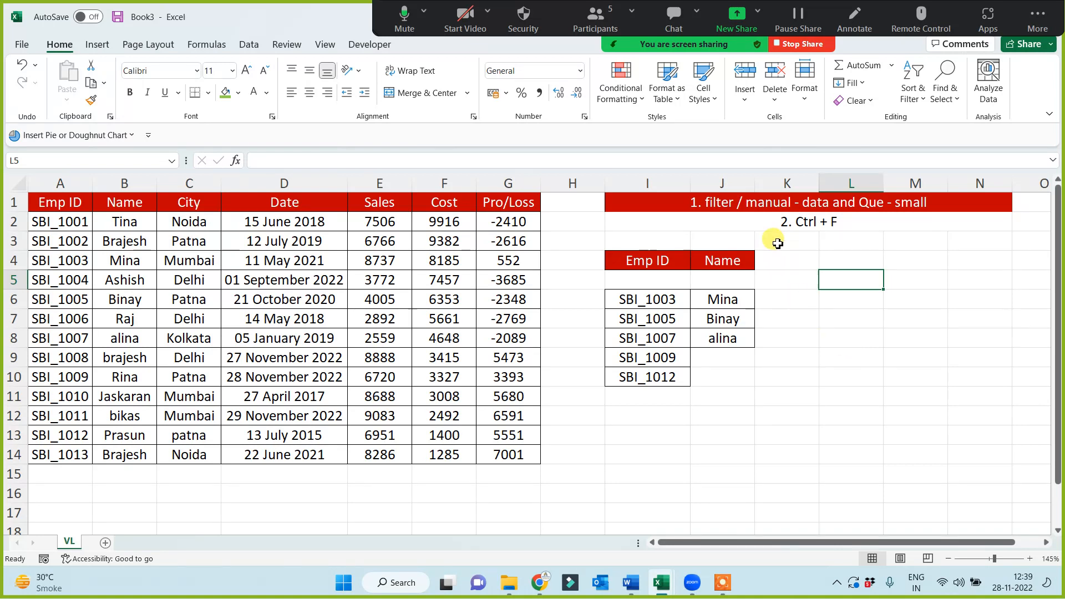
Fill the merged I2 note light green and extend its text to "2. Ctrl + F = Data any size, but que small"
left_click(772, 219)
left_click(225, 92)
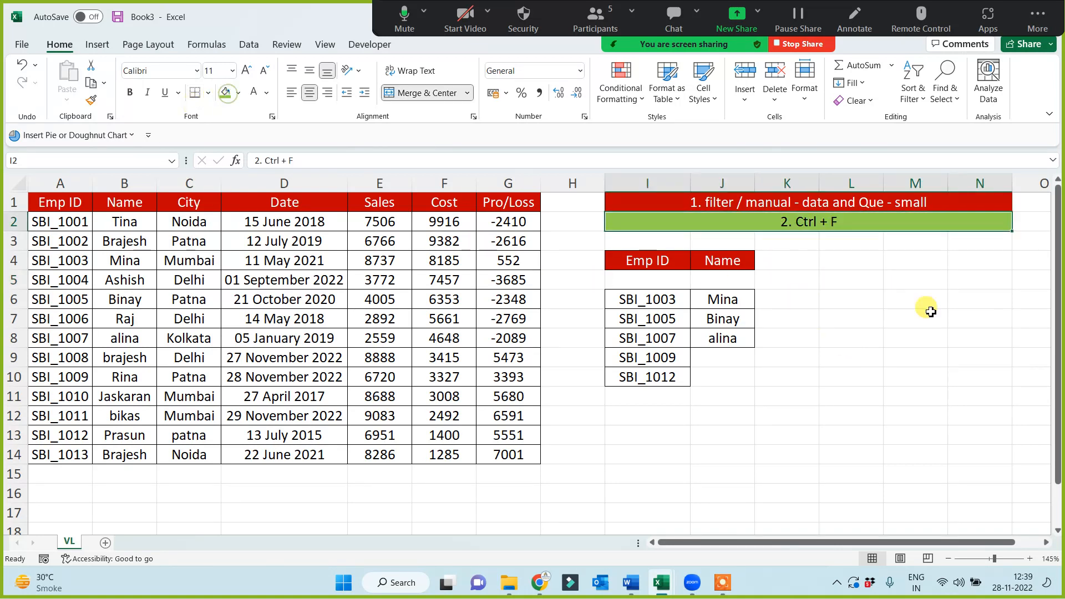
double_click(869, 222)
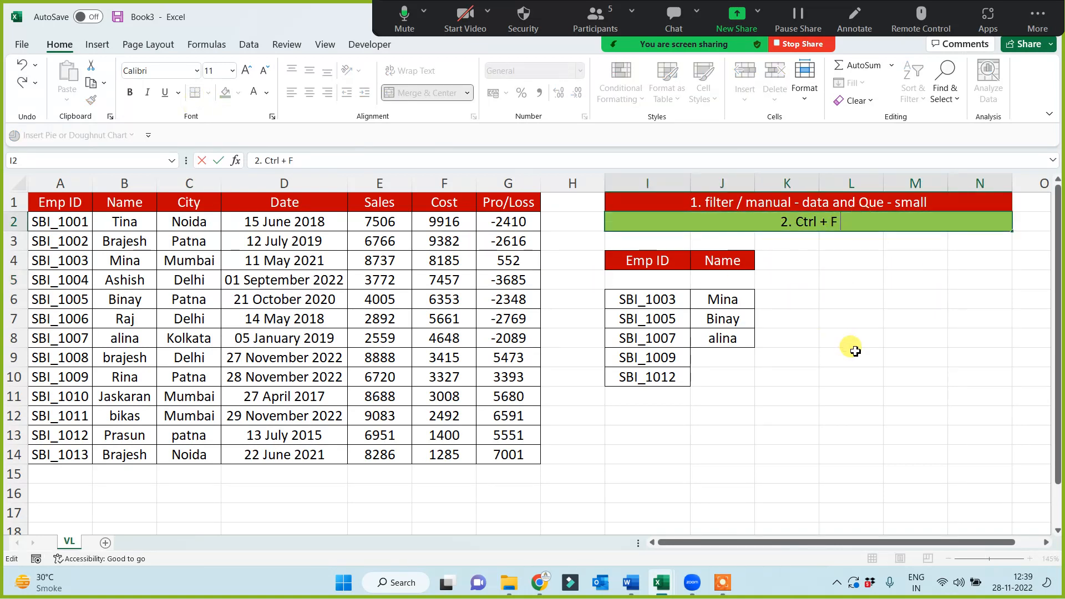
type("= Da")
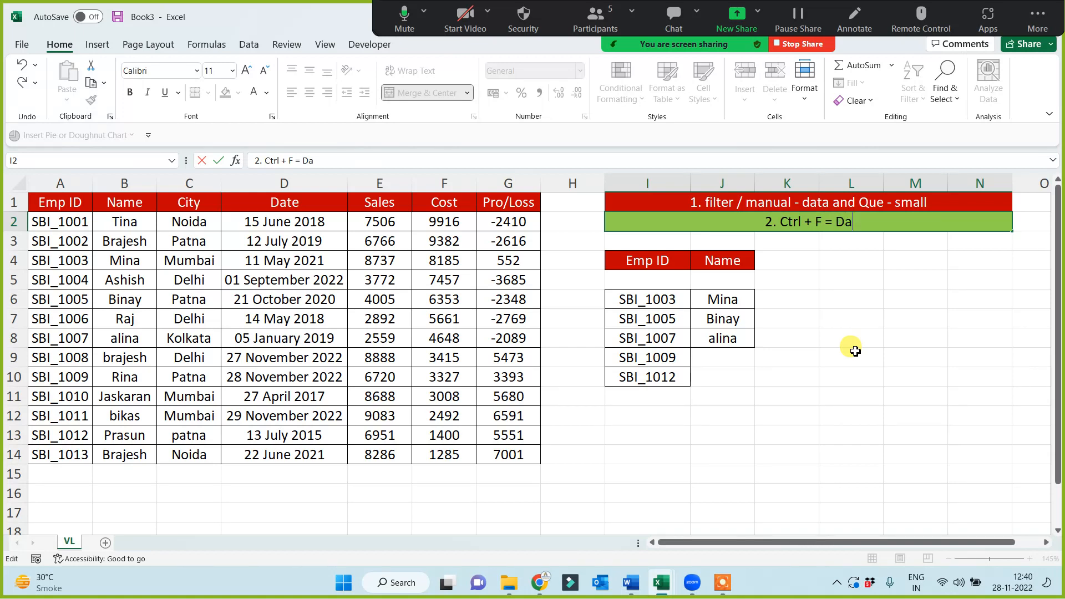
type("ta any size")
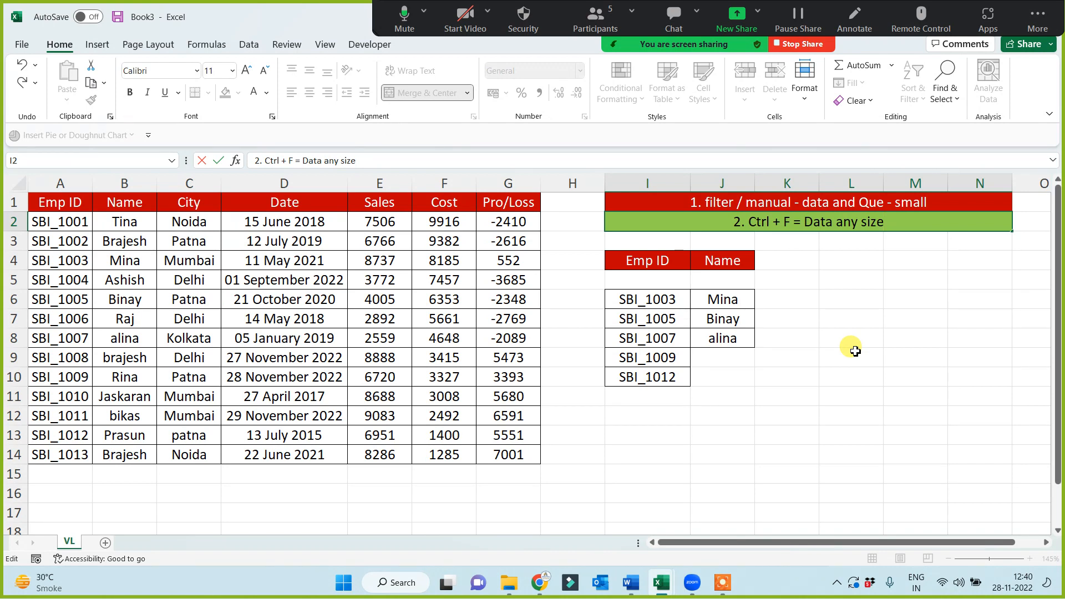
type(", ")
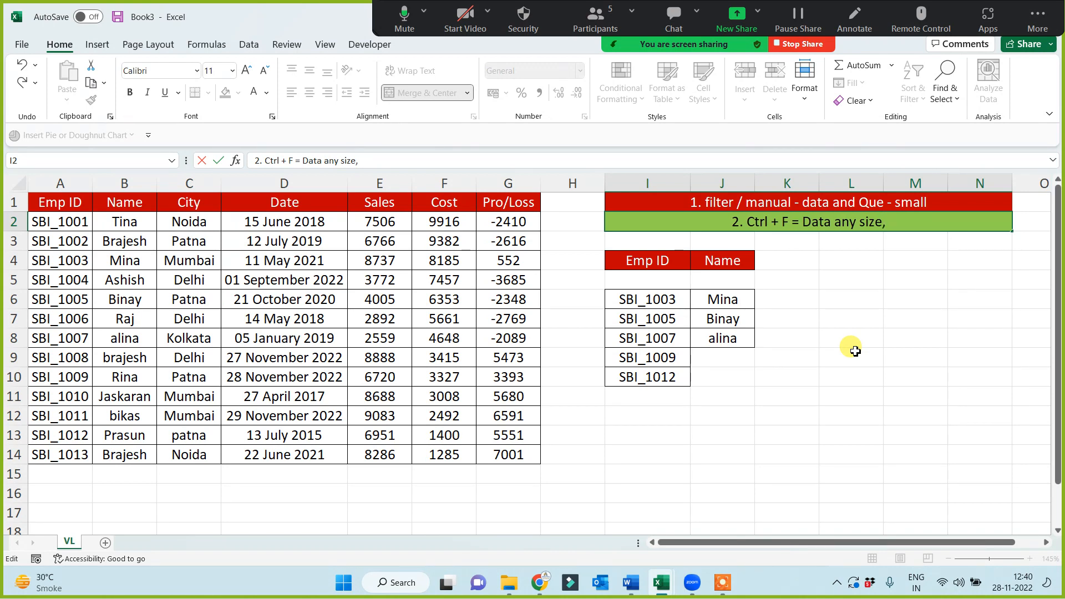
type("but q")
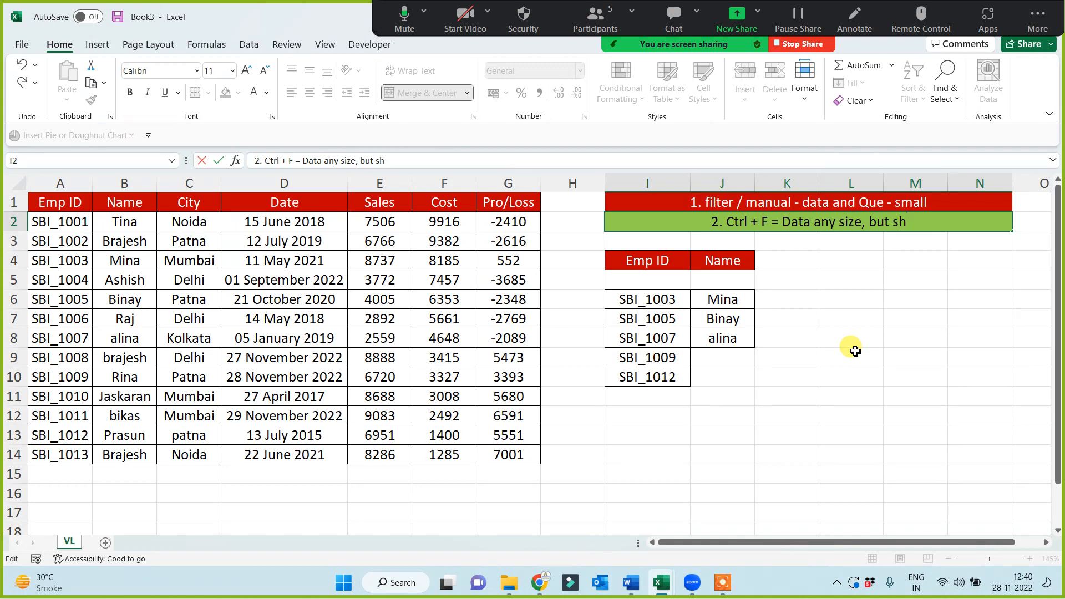
type("ue small")
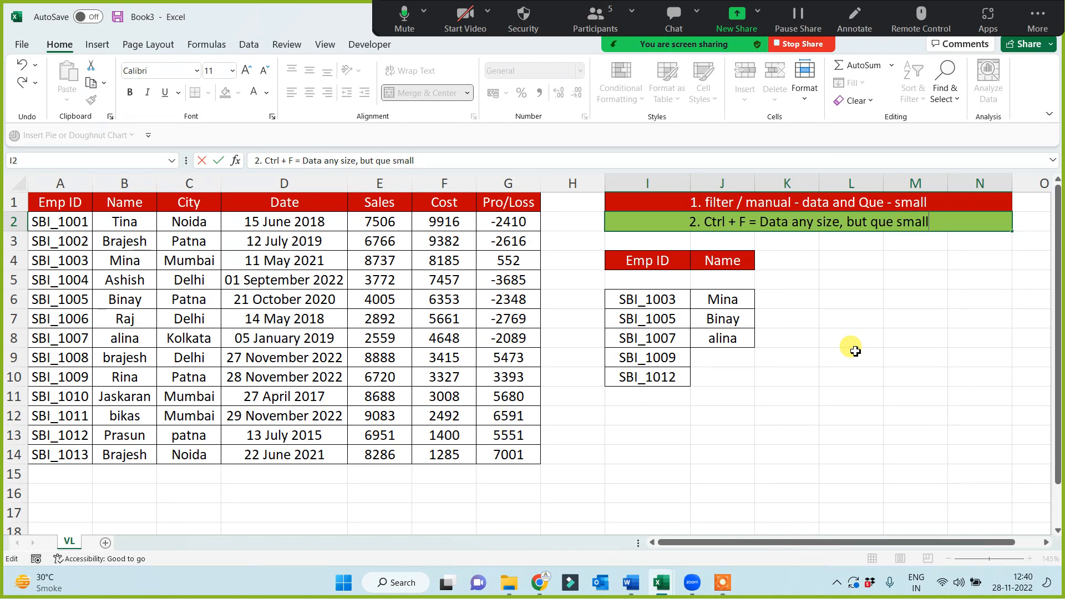
key("Return")
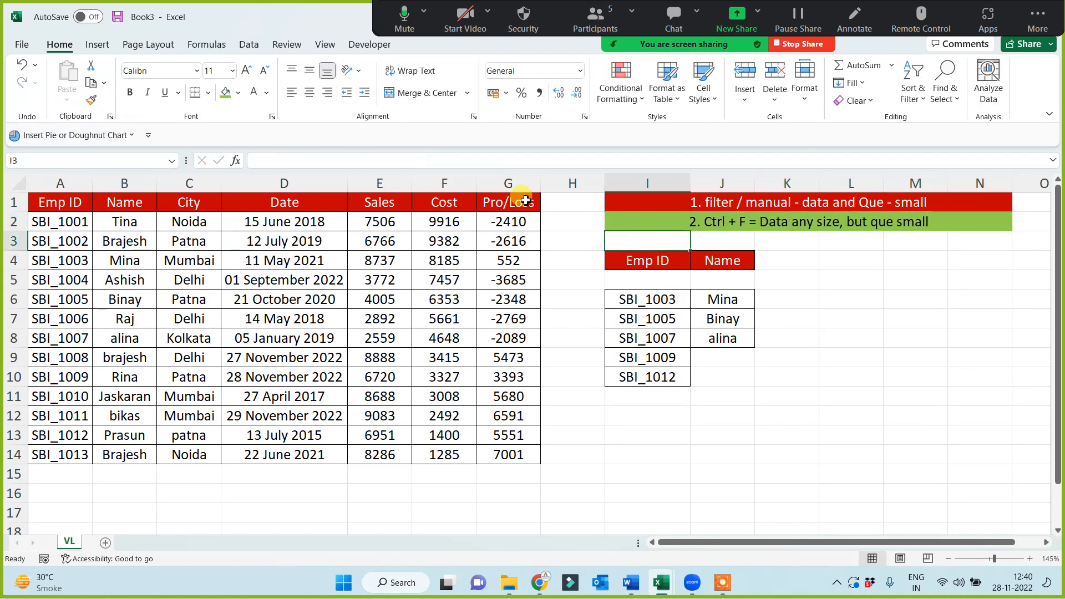
left_click(508, 184)
left_click_drag(284, 183, 3, 184)
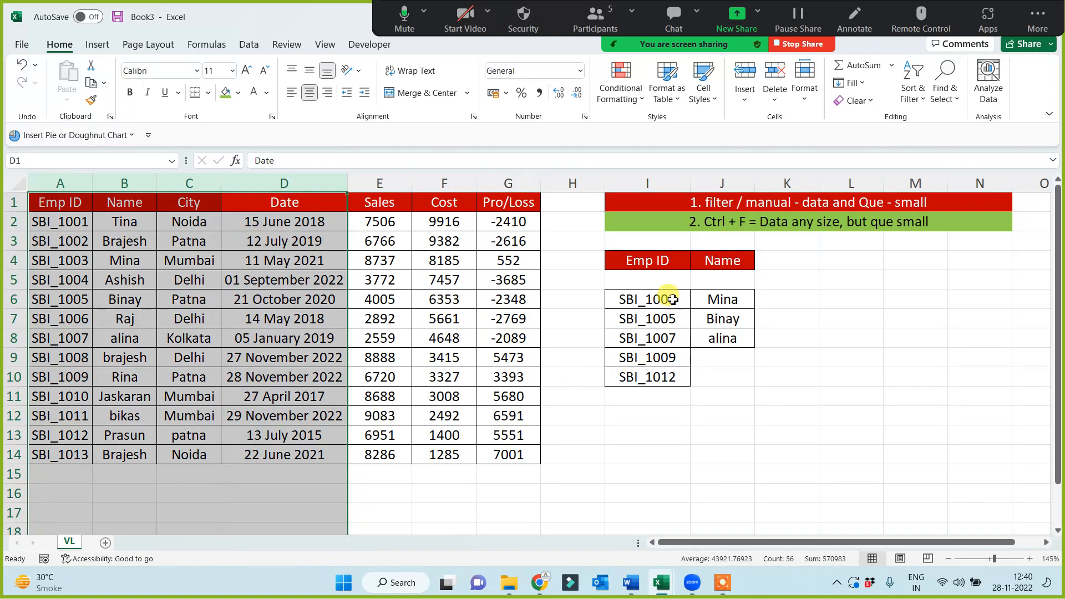
left_click_drag(669, 299, 661, 438)
left_click(795, 382)
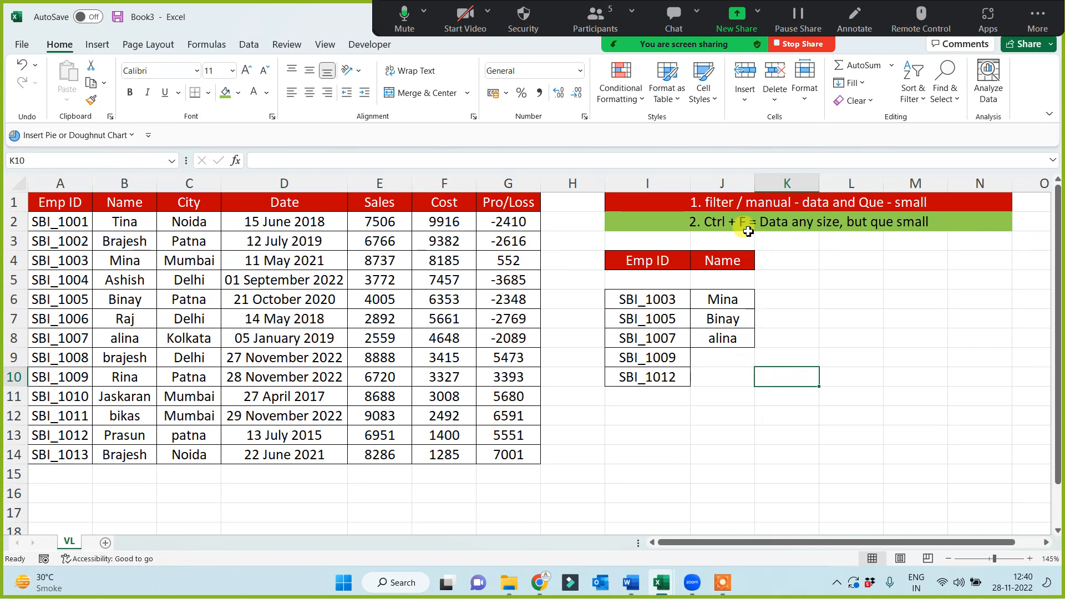
left_click_drag(60, 183, 511, 205)
left_click_drag(687, 298, 688, 419)
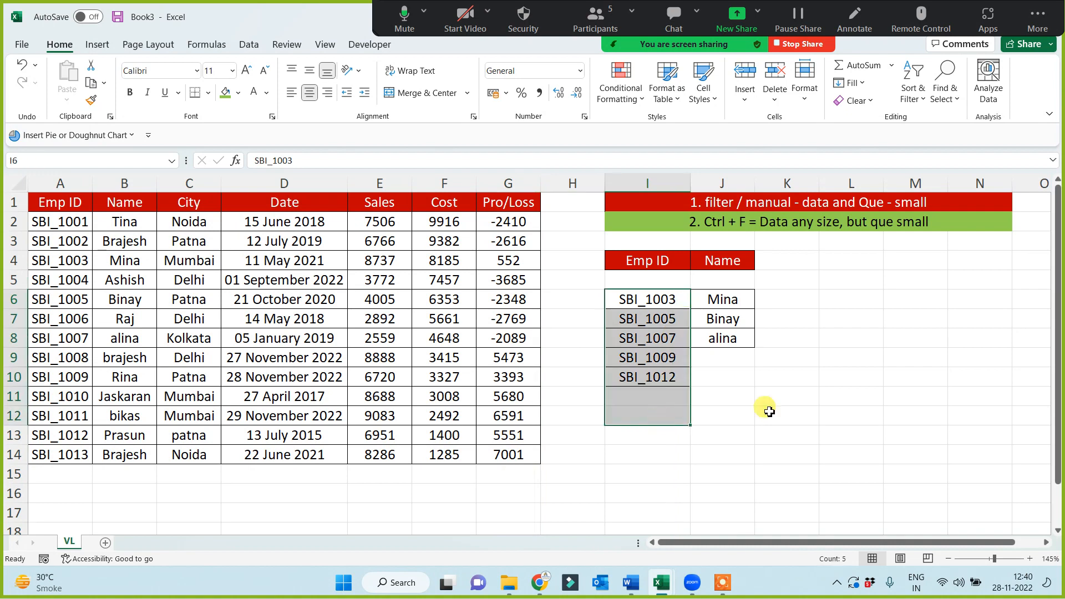
left_click(771, 410)
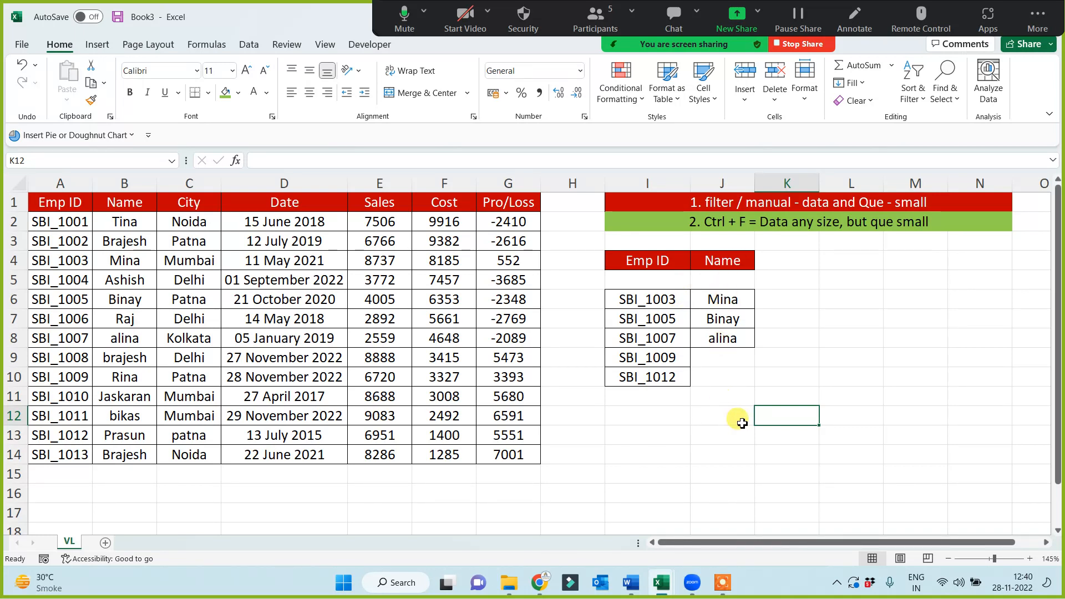
Clear the copied names from J6:J9 in the lookup list
left_click_drag(737, 302, 738, 349)
key("Delete")
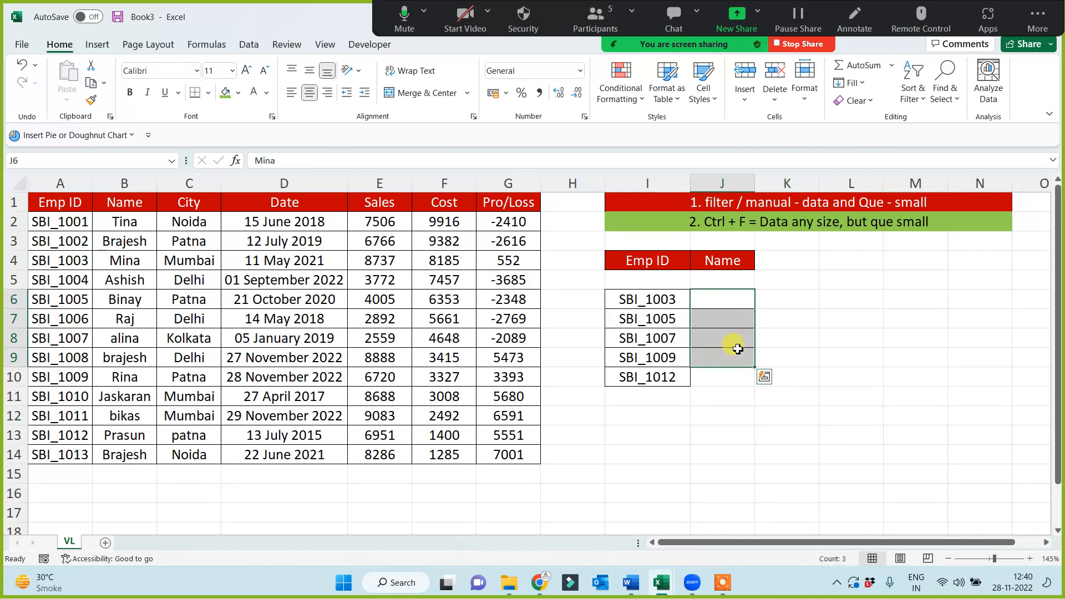
left_click(738, 397)
Fill I3:N3 with yellow, then merge and center the range
left_click_drag(676, 244, 976, 242)
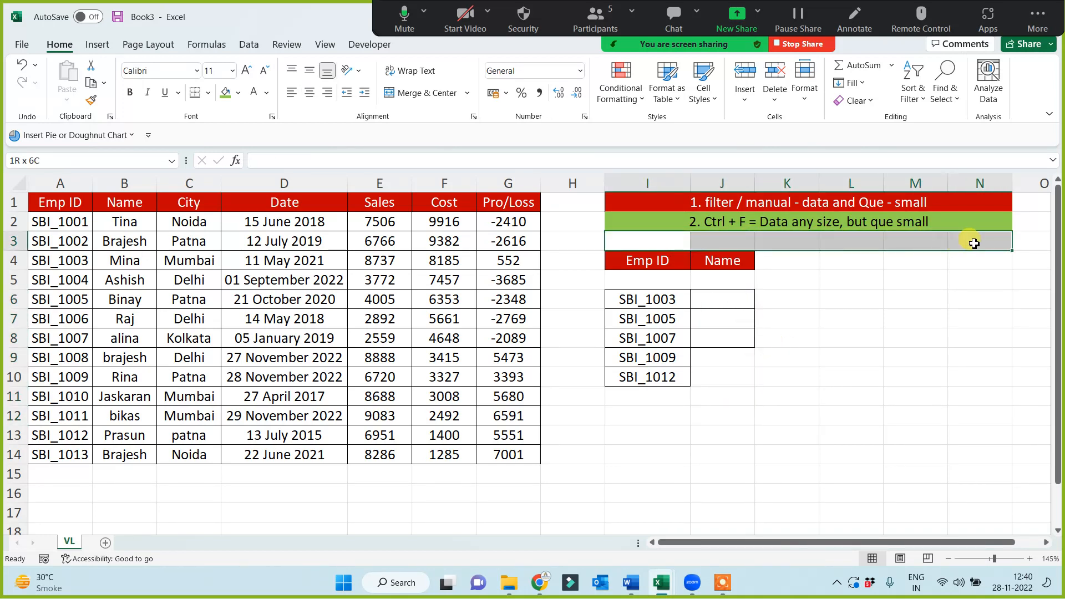
left_click(241, 96)
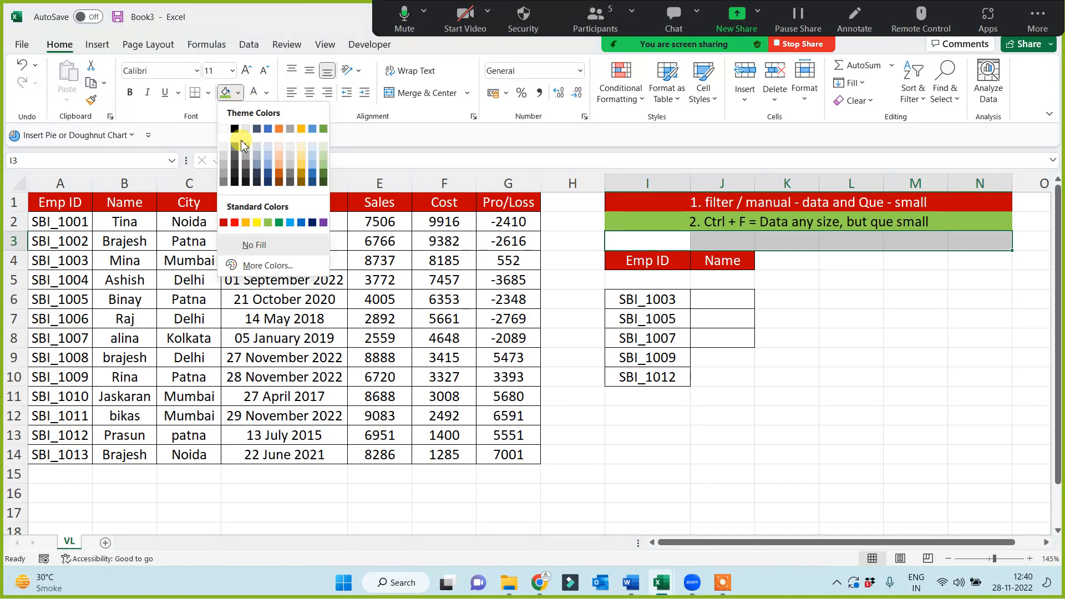
left_click(256, 218)
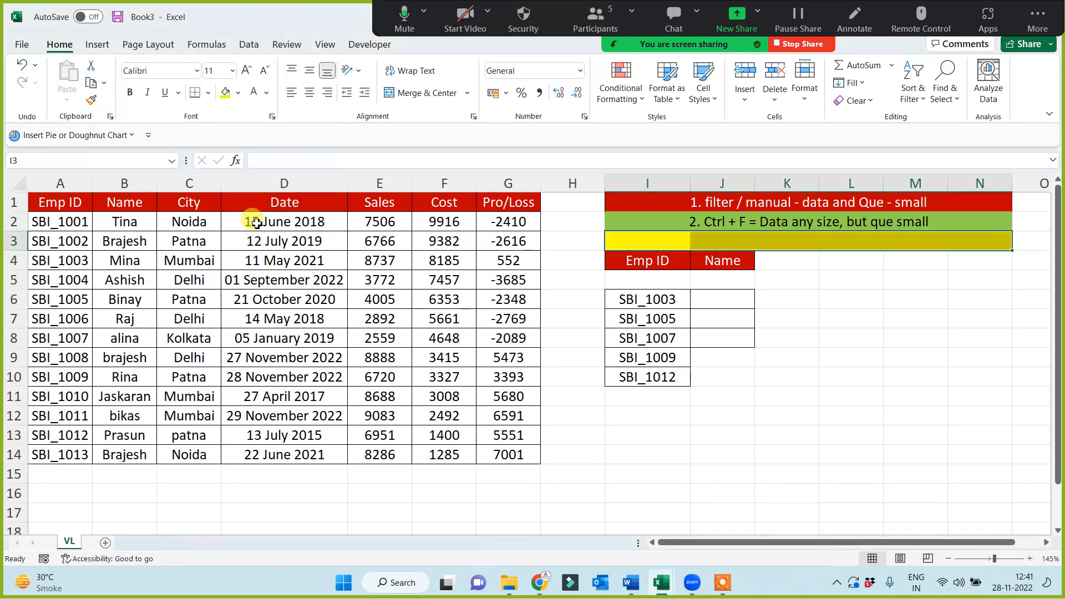
left_click(420, 93)
Enter the syntax note "=VLOOKUP(lookup value, table array, col inx no, range lookup)" in the merged I3 cell as plain text
double_click(767, 245)
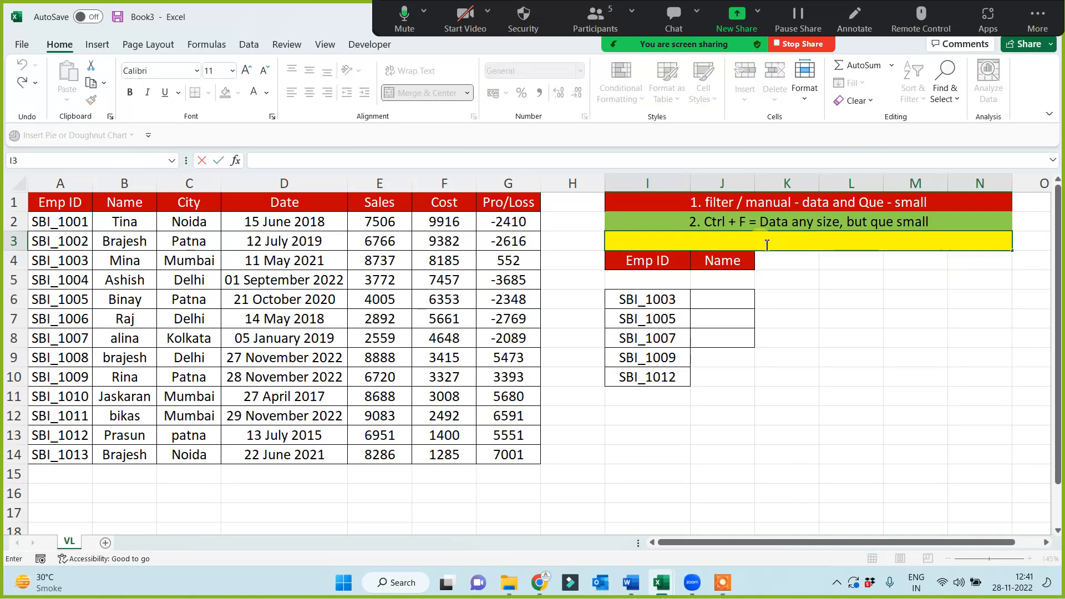
type("=VL")
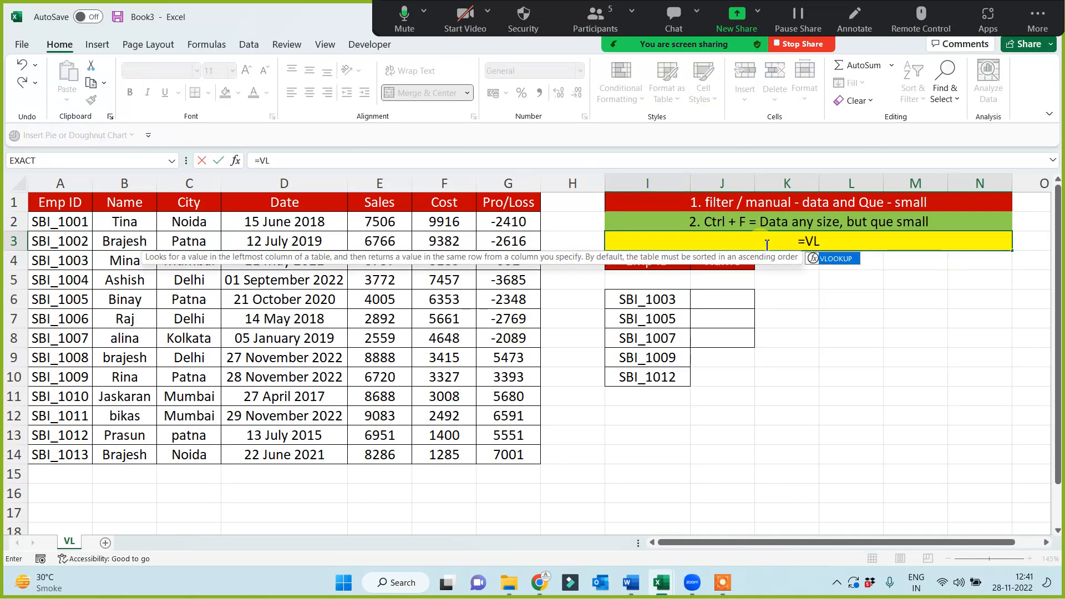
key("Tab")
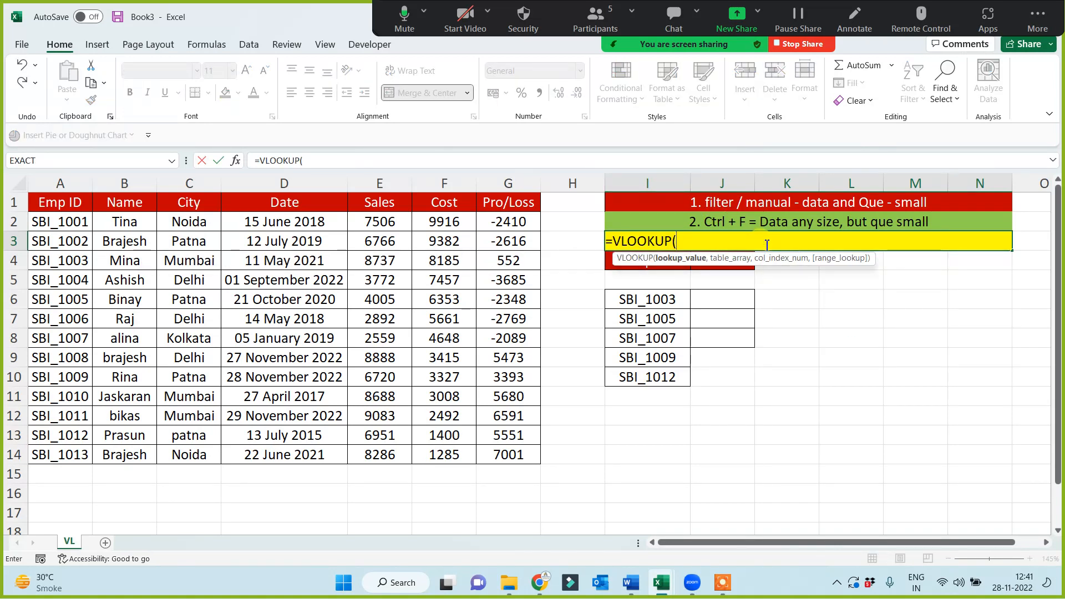
type("look")
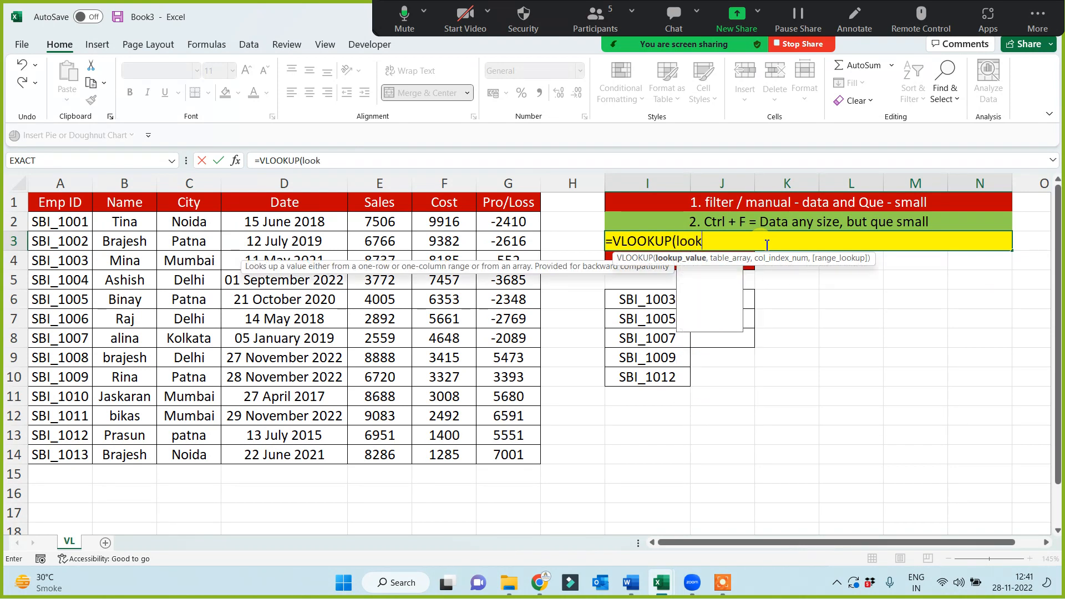
type("up value, ")
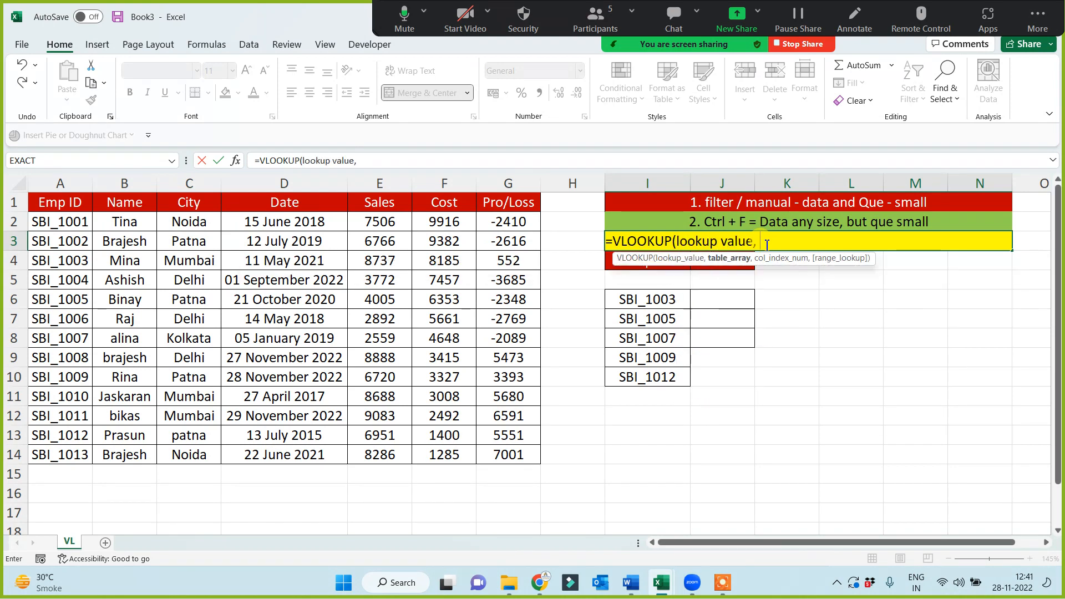
type("table ar")
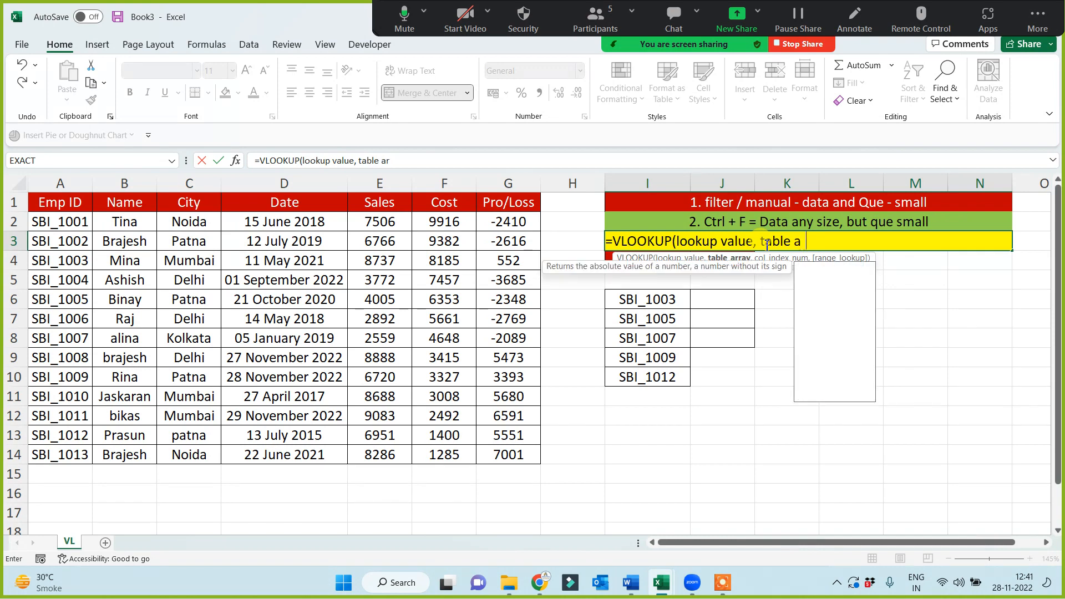
type("ray, c")
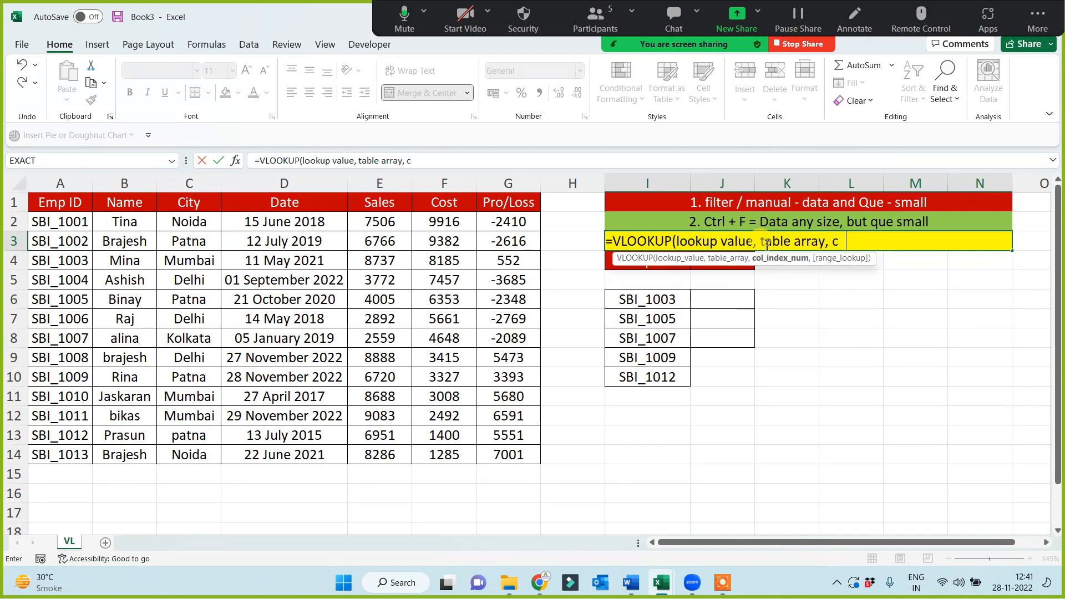
type("ol in")
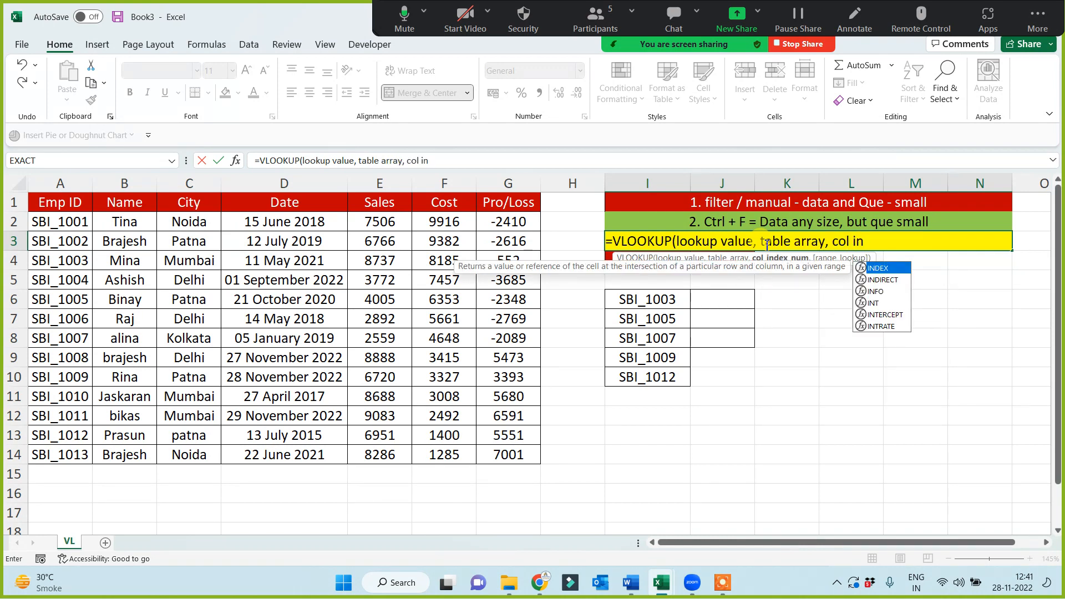
type("x no, r")
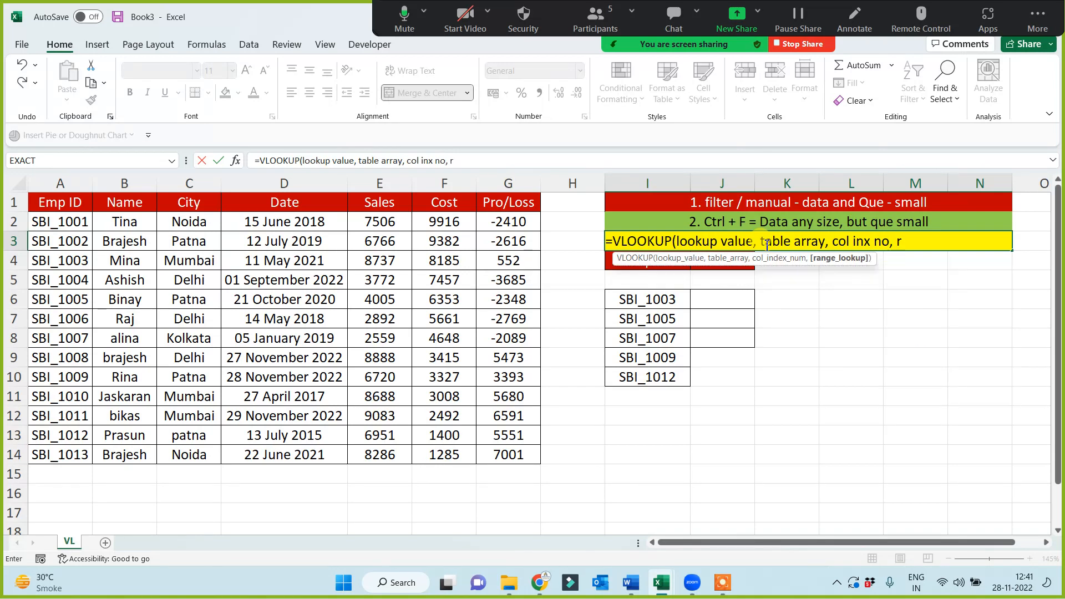
type("ange loo")
type("kup)")
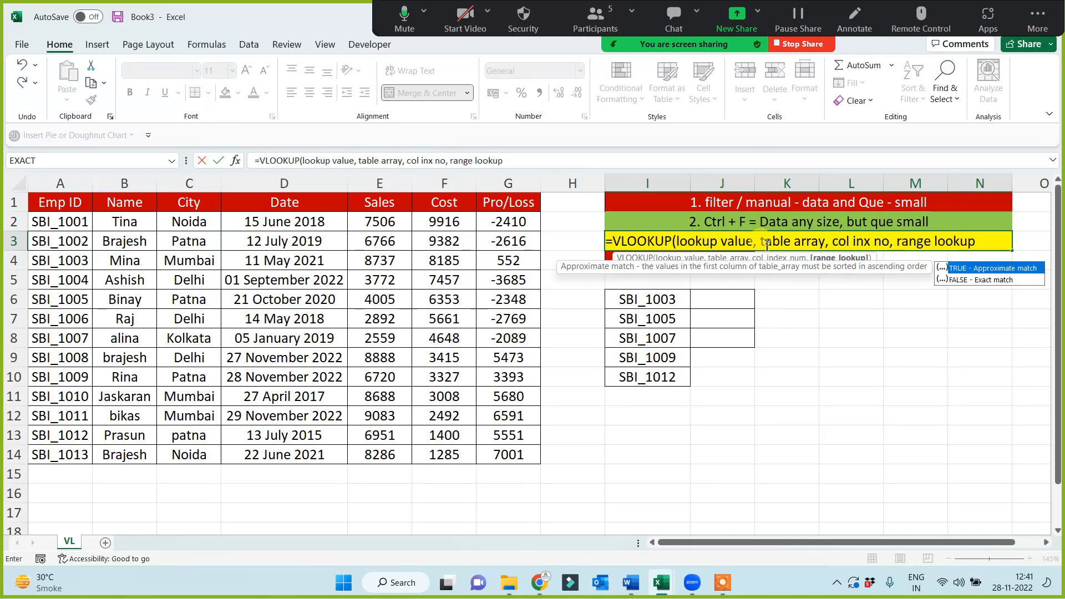
left_click(608, 241)
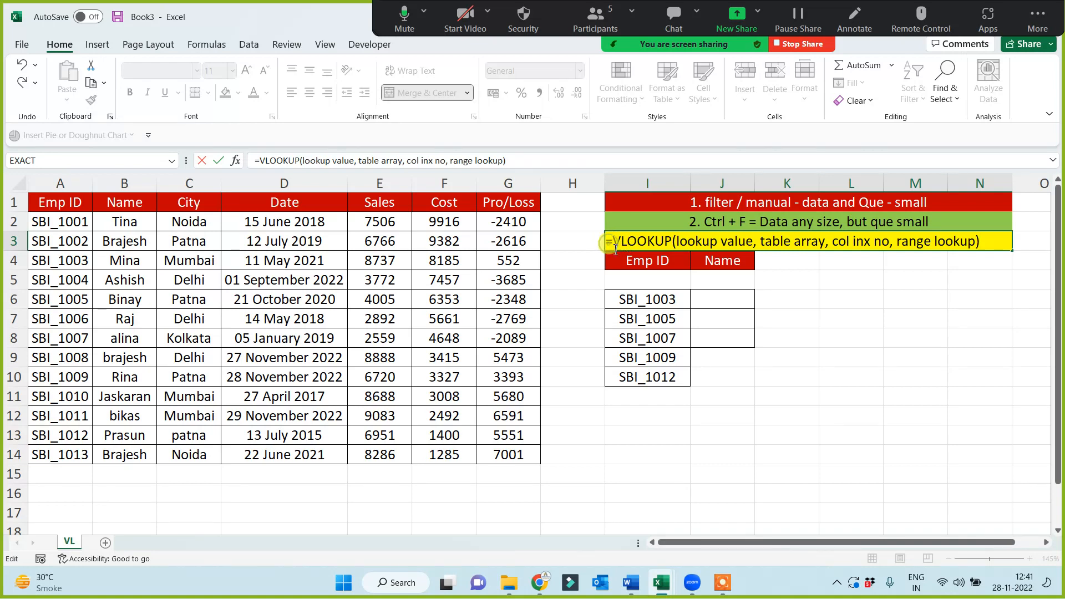
left_click(789, 435)
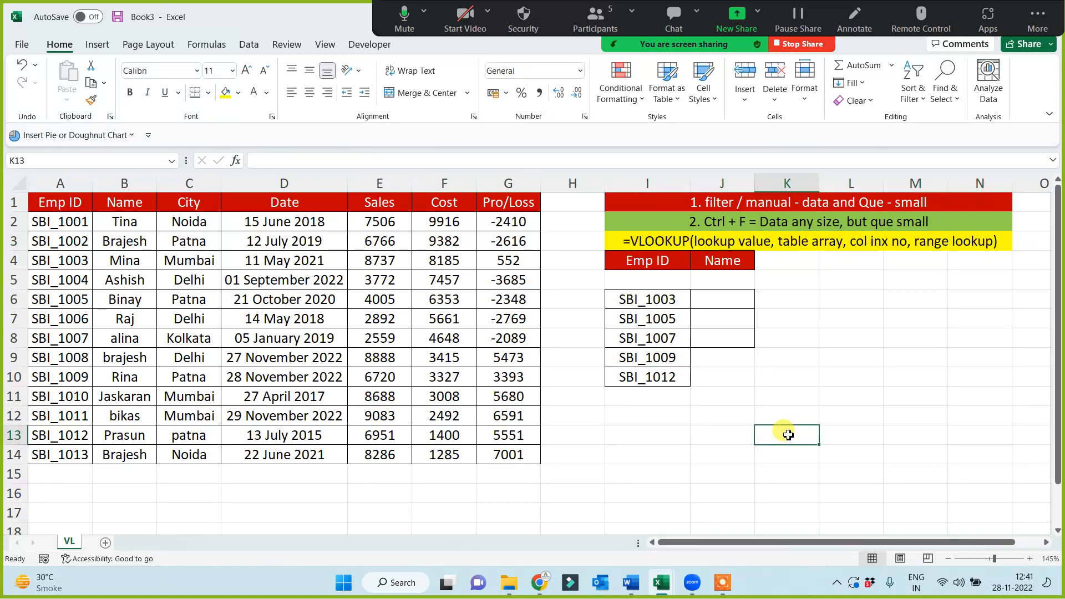
Fill the lookup ID cell I6 with yellow and trace its Emp ID to the matching name in the source table
left_click(657, 300)
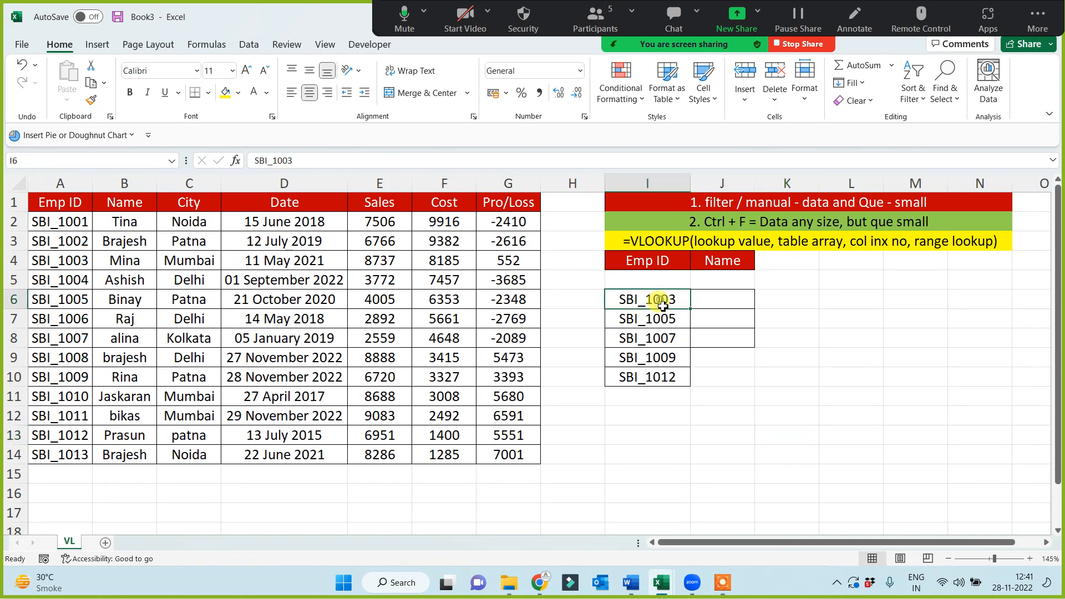
left_click(225, 92)
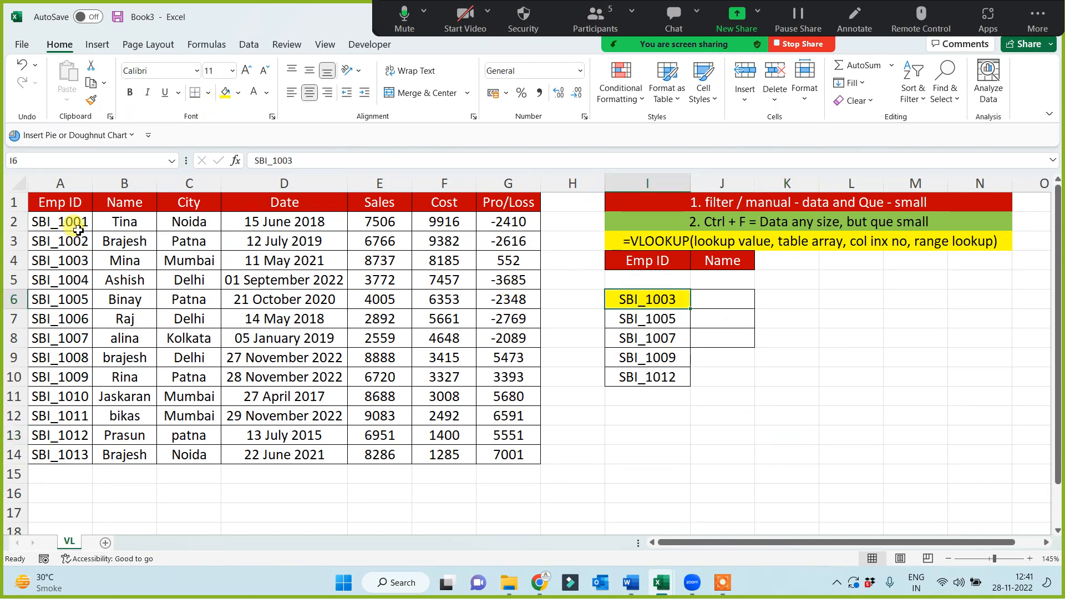
left_click_drag(72, 222, 78, 317)
left_click(42, 257)
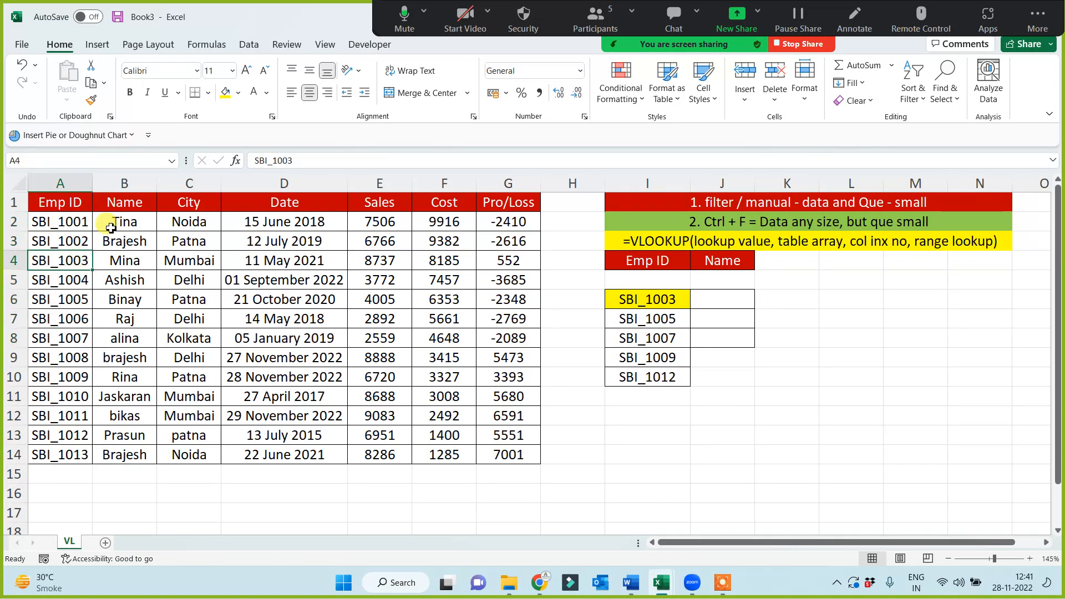
left_click(128, 256)
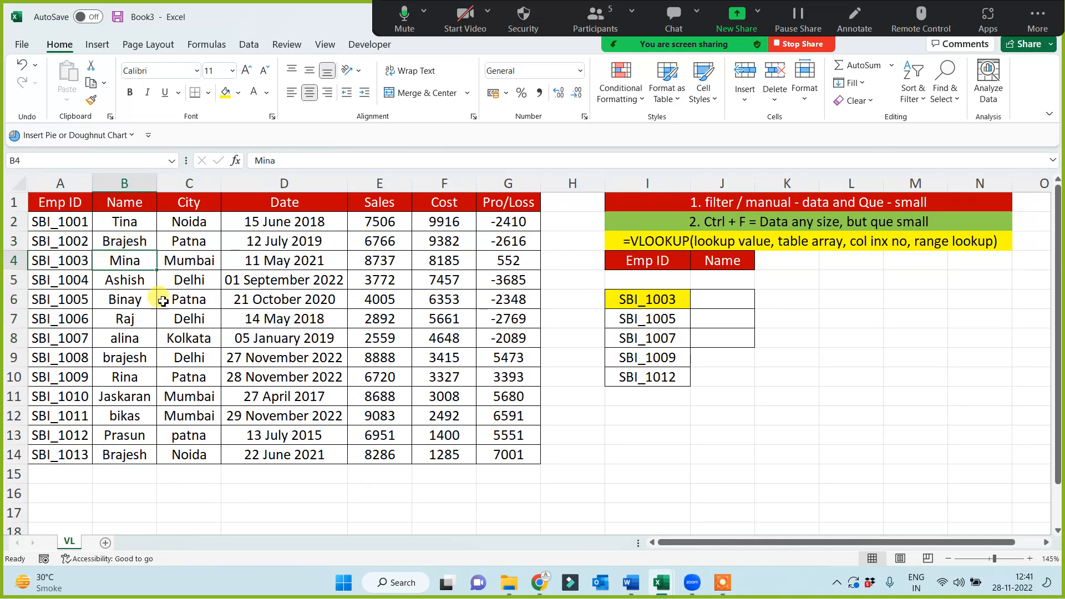
left_click(663, 300)
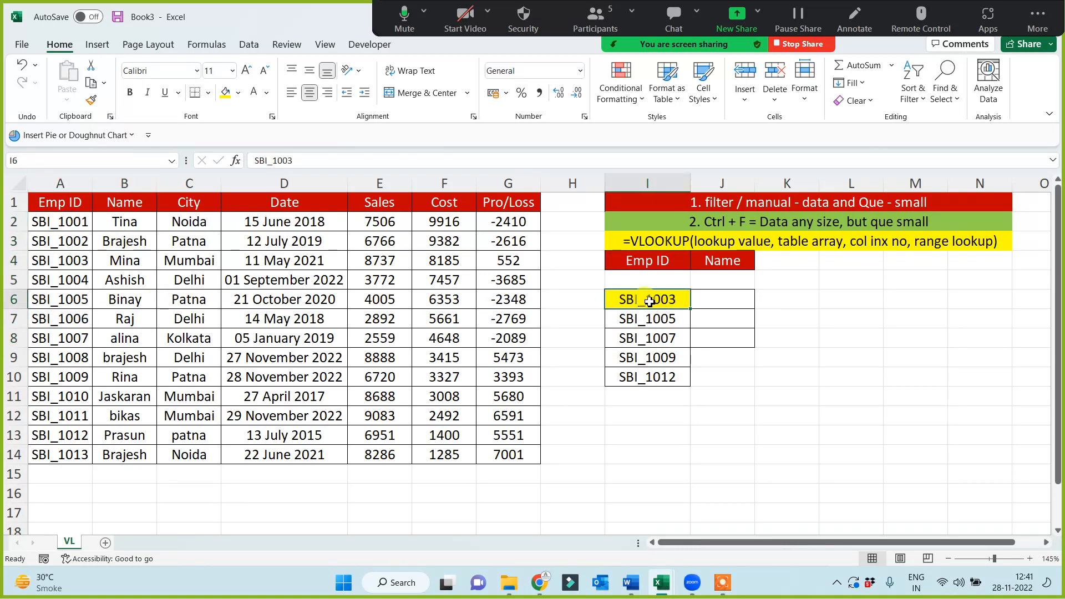
left_click(78, 184)
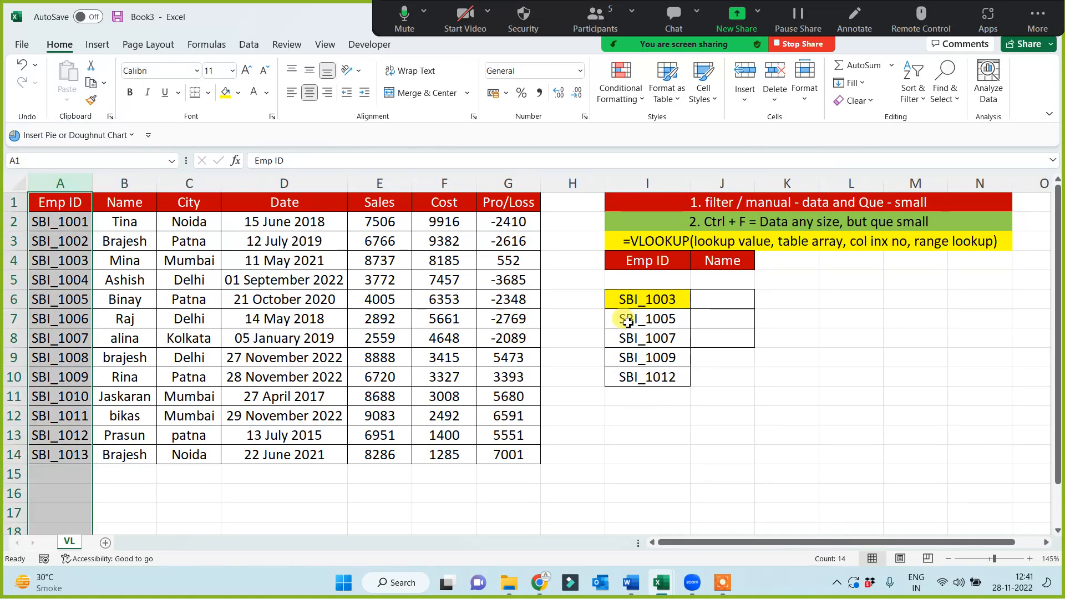
Enter =VLOOKUP(I6,A:G,2,0) in J6 and fill the formula down to J10
left_click(715, 306)
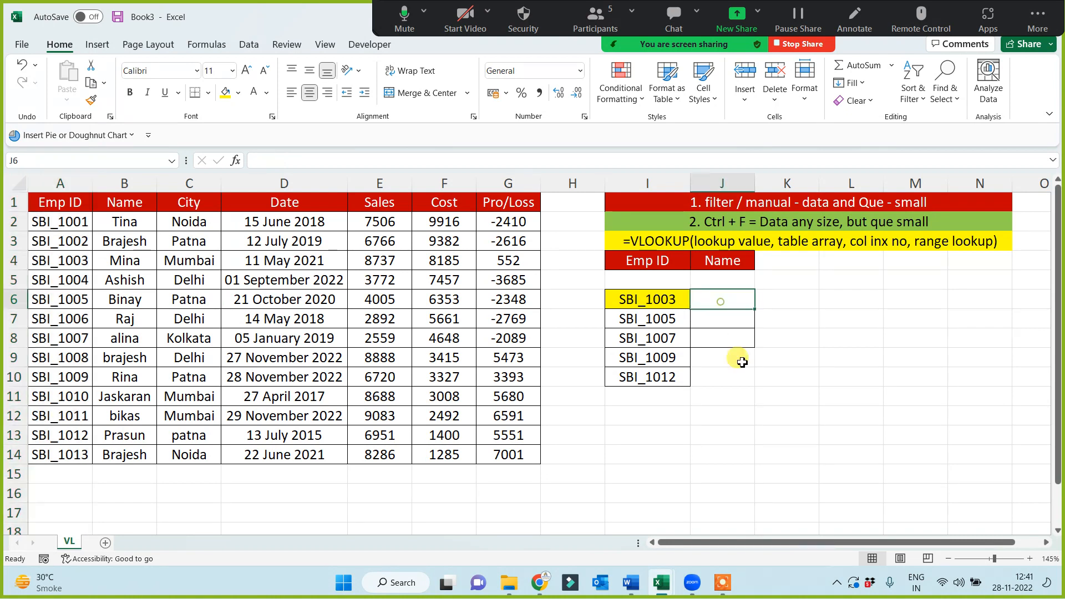
type("=vl")
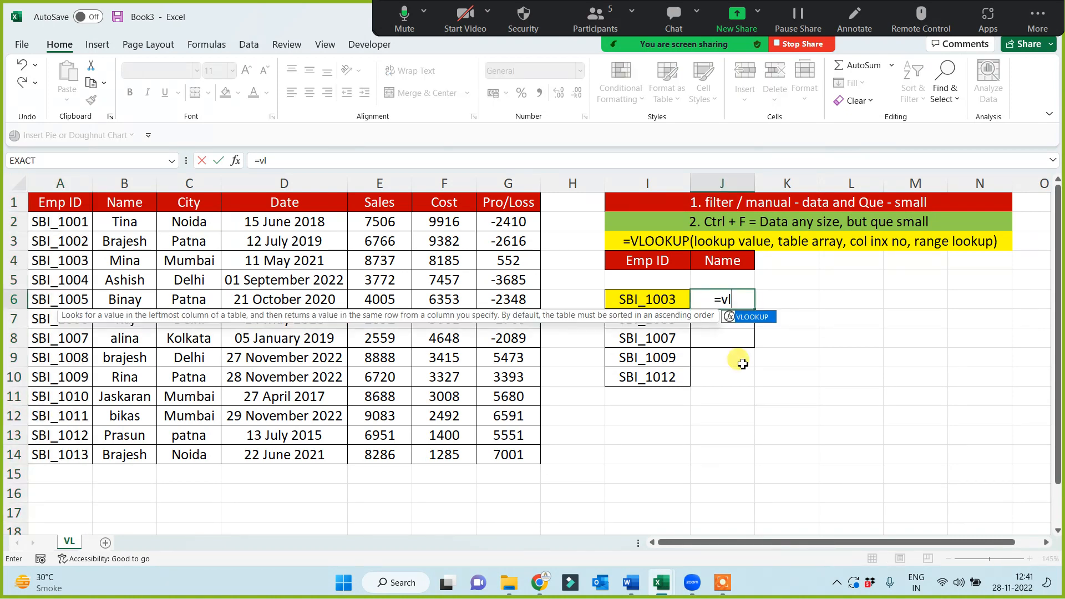
key("Tab")
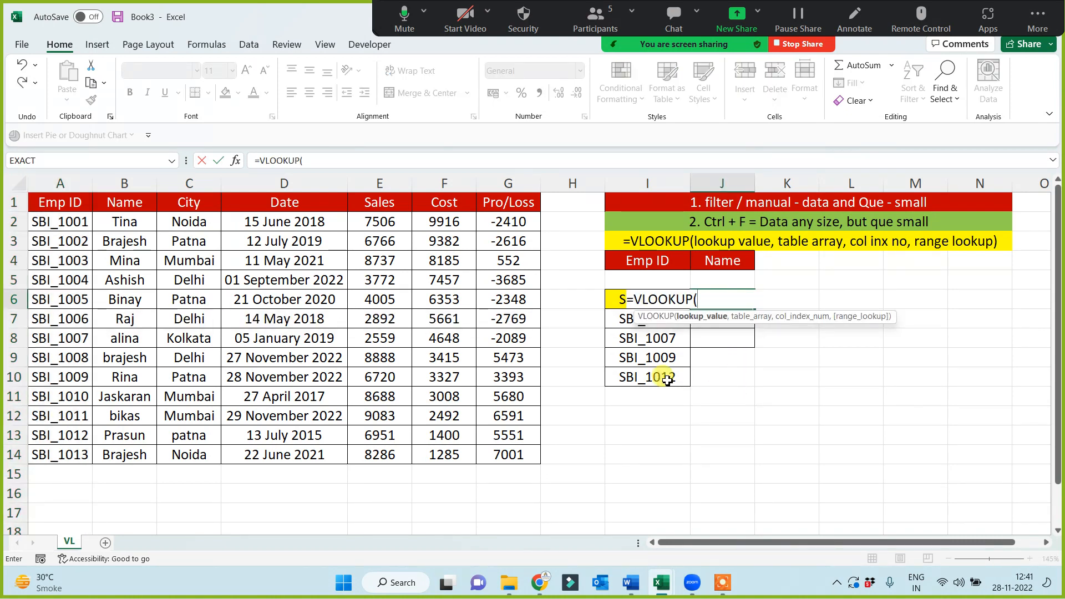
left_click(613, 302)
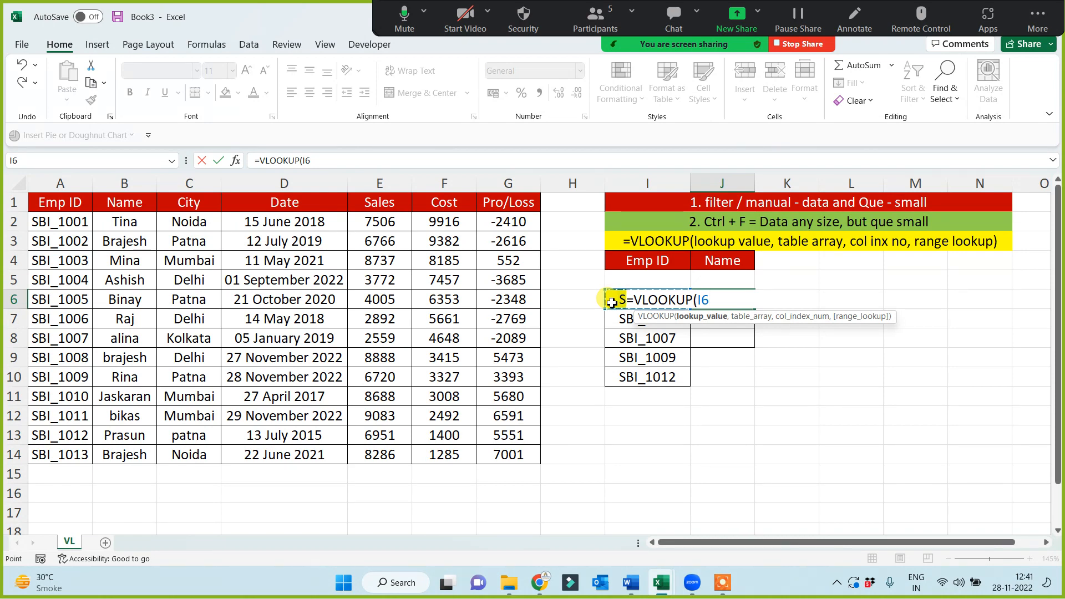
type(",")
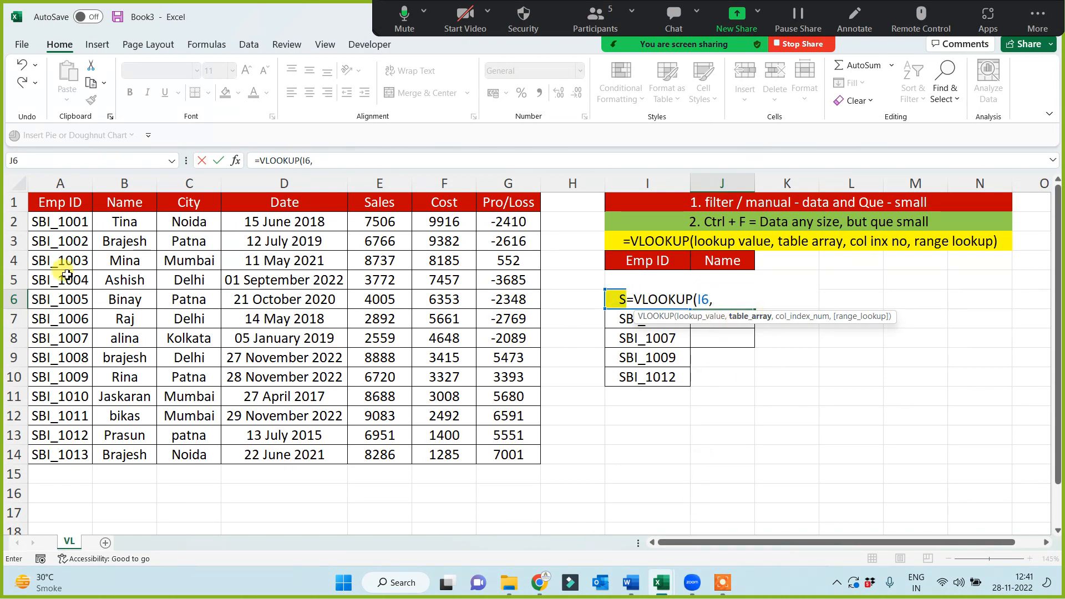
left_click_drag(55, 184, 507, 186)
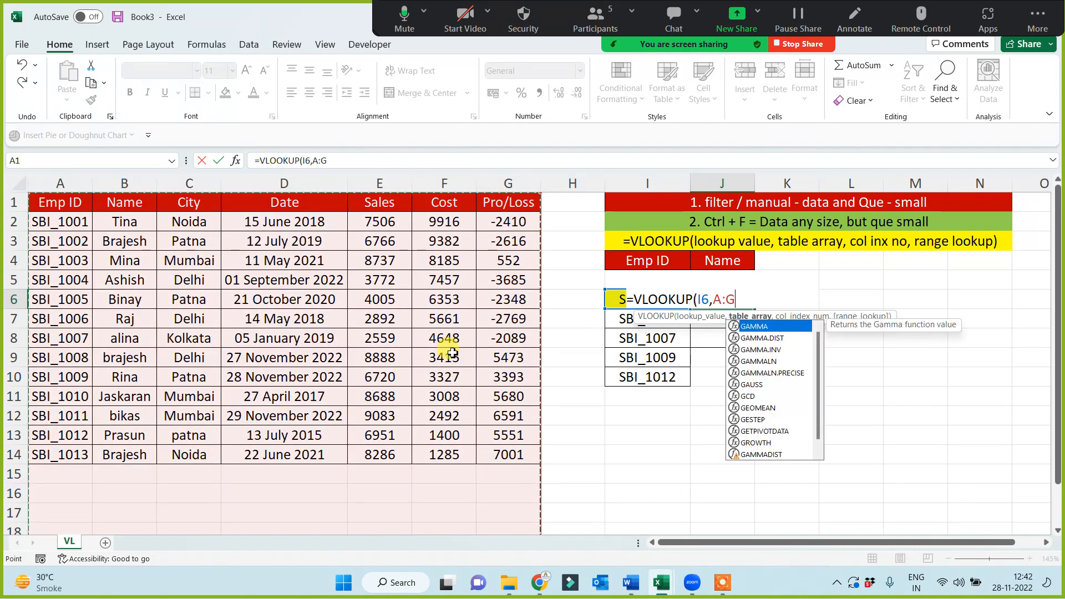
type(",")
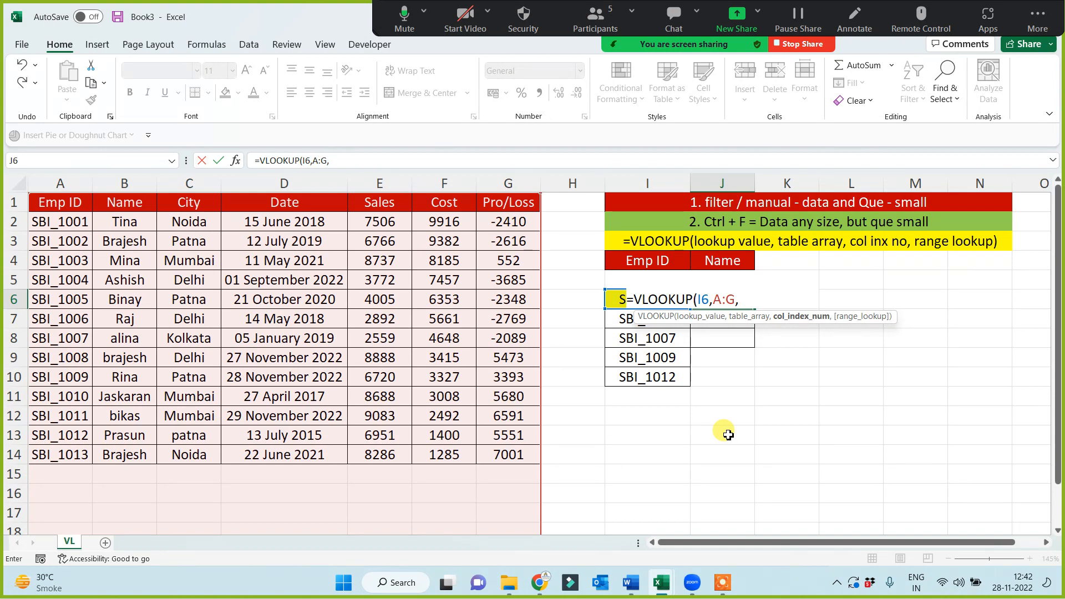
type("2,0)")
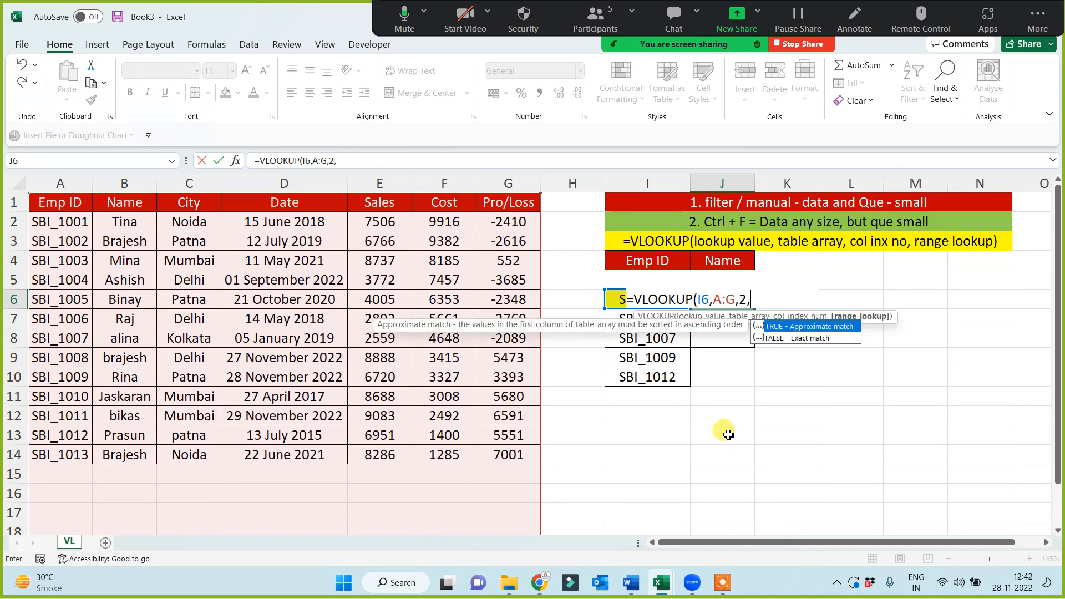
key("ctrl+Return")
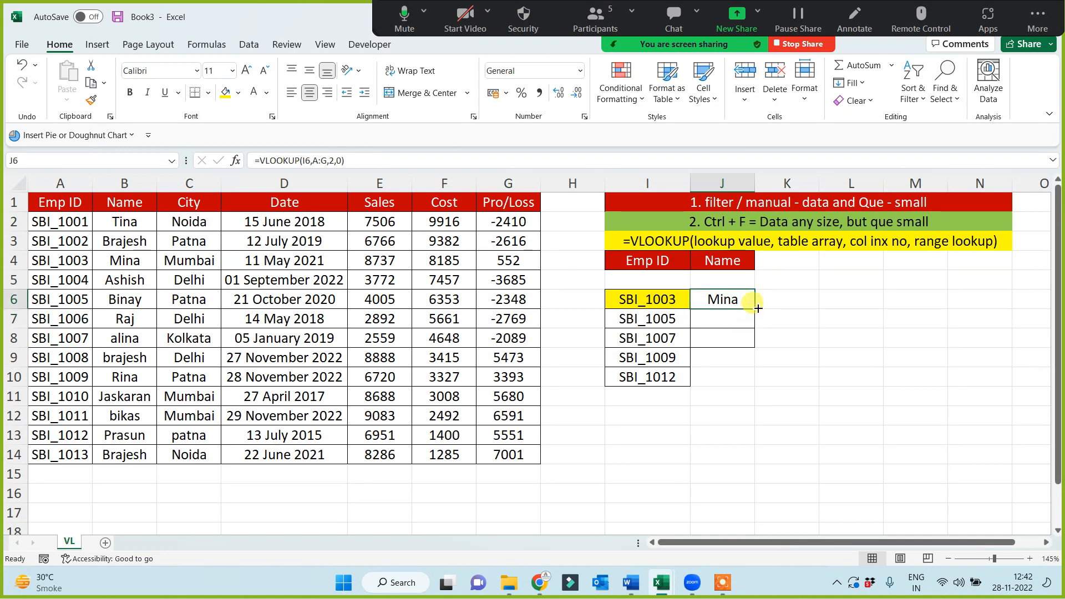
double_click(758, 308)
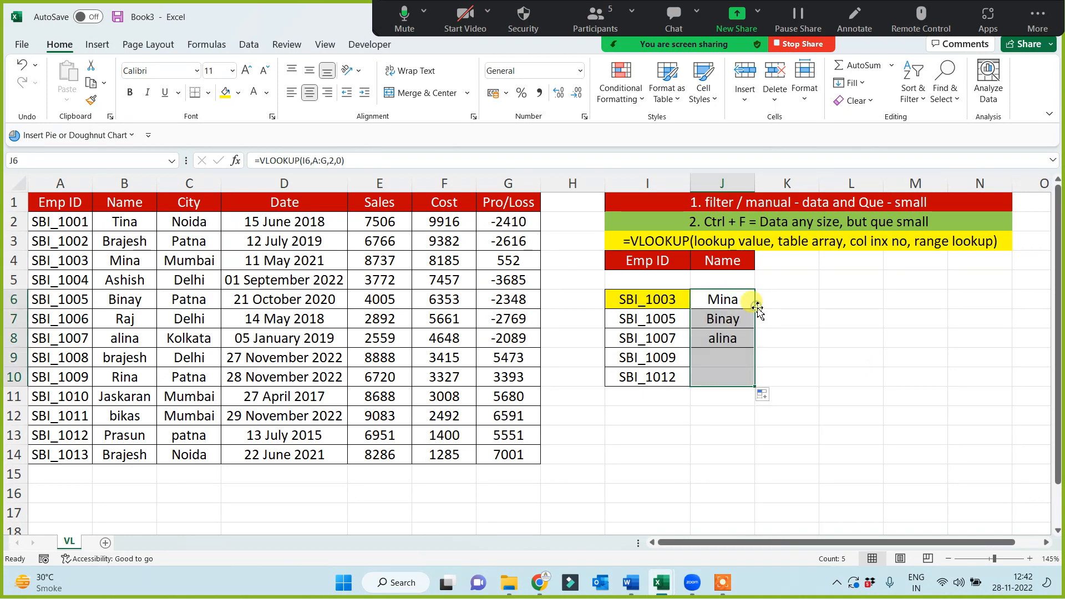
left_click(897, 377)
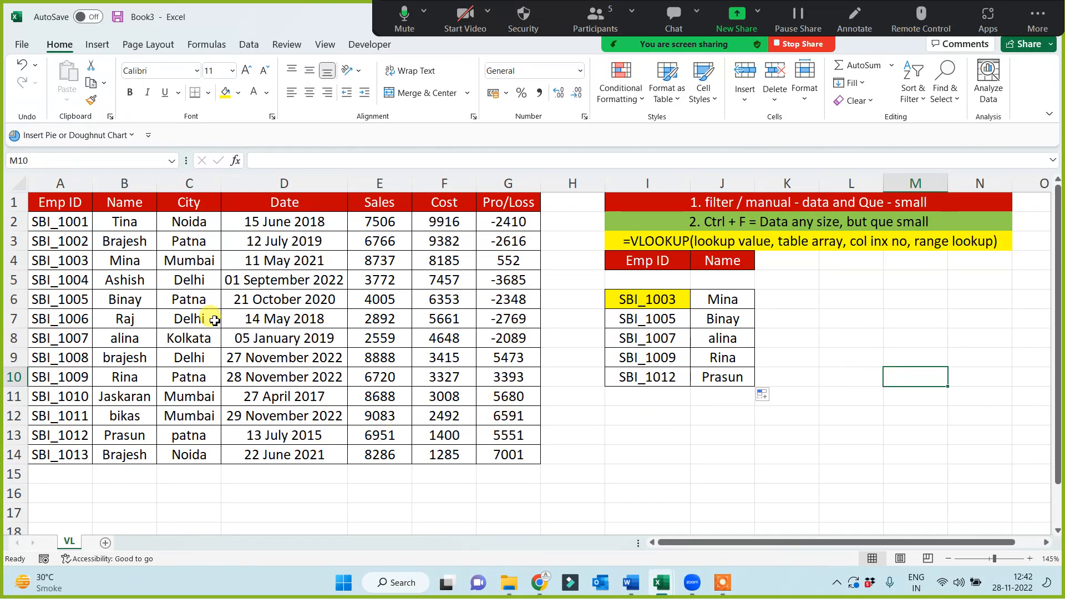
Copy the Sales header from E1 to K4 in the lookup table
left_click(369, 202)
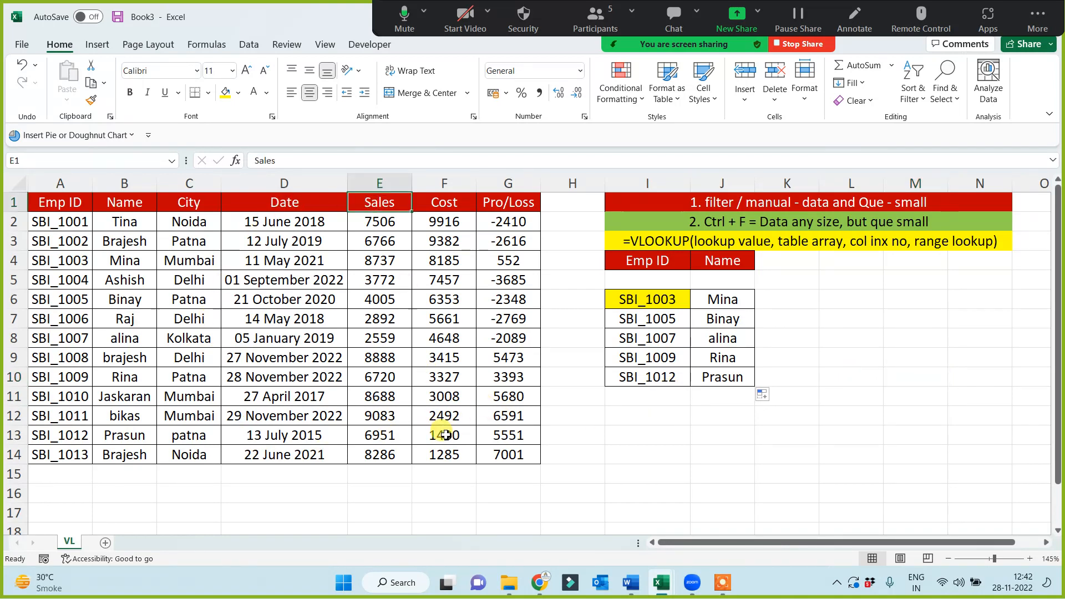
key("ctrl+c")
left_click(793, 264)
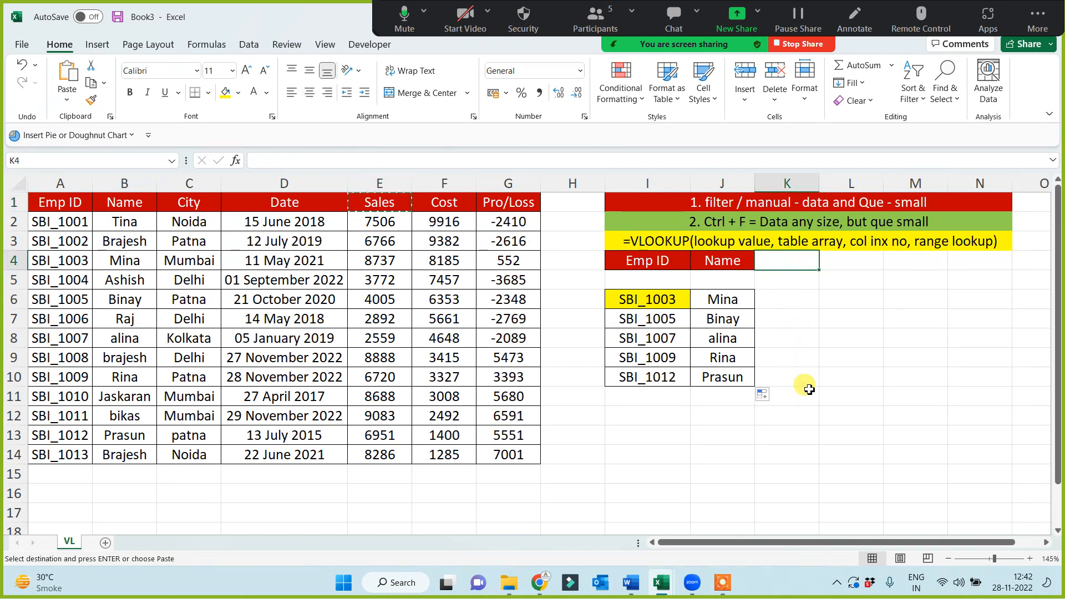
key("ctrl+v")
Enter =VLOOKUP(I6,A:G,5,0) in K6 to retrieve the sales value for the first Emp ID
left_click(777, 303)
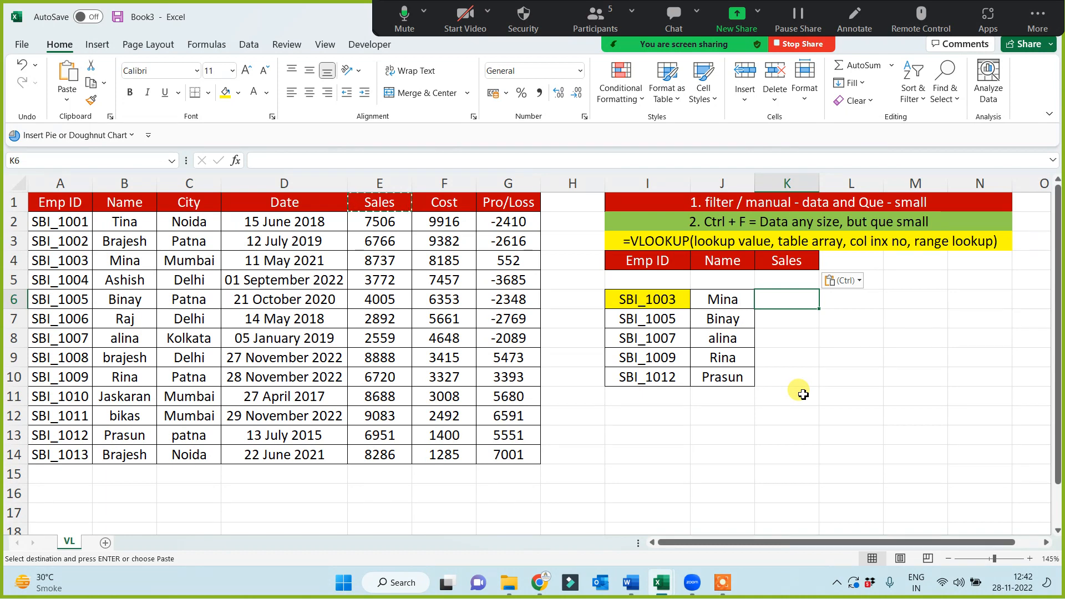
type("=vl")
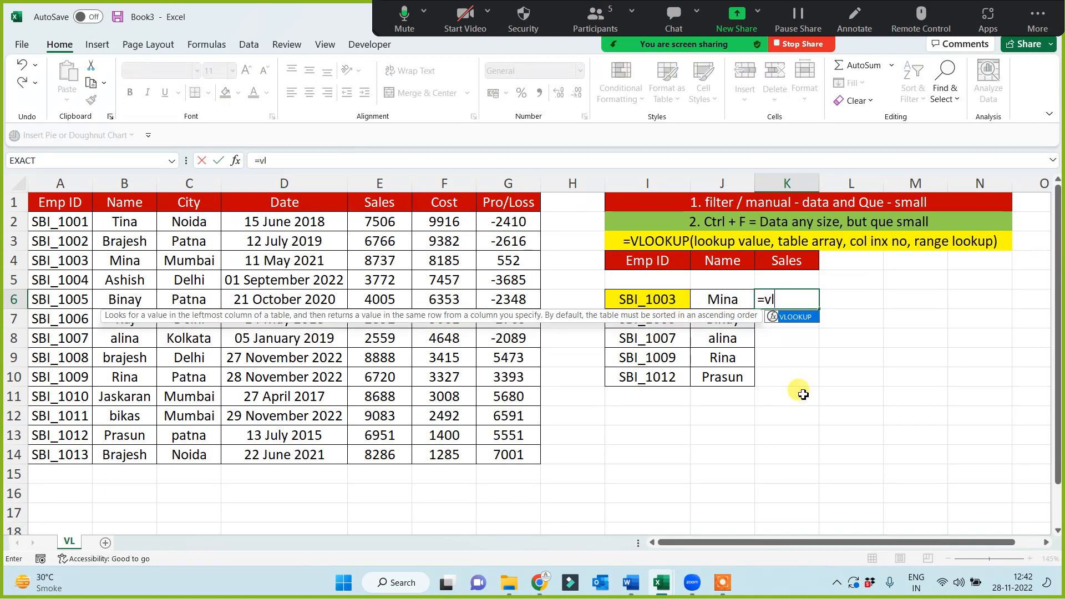
key("Tab")
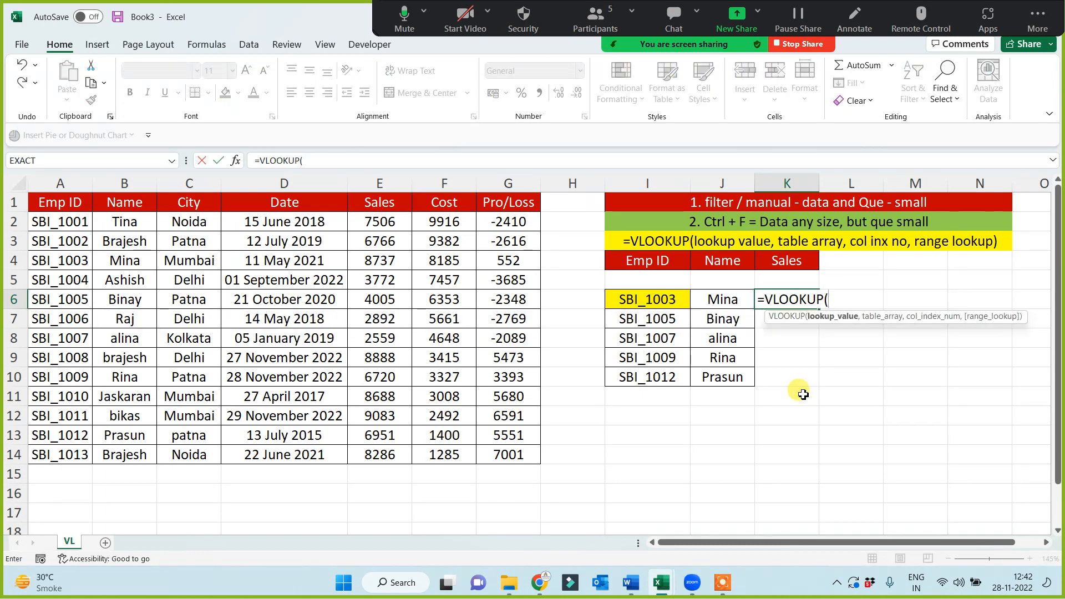
left_click(652, 303)
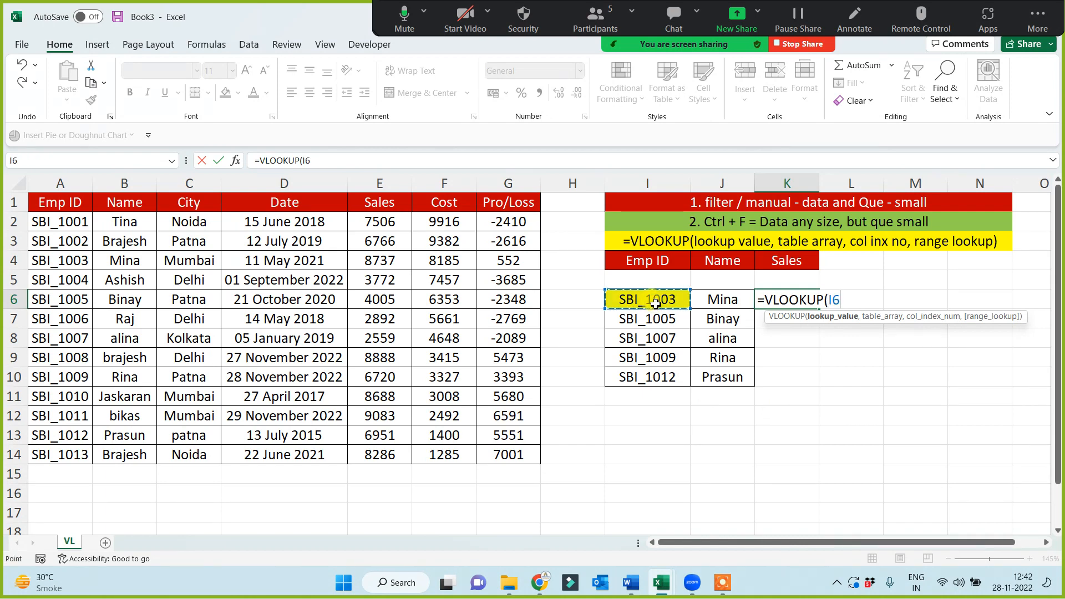
type(",")
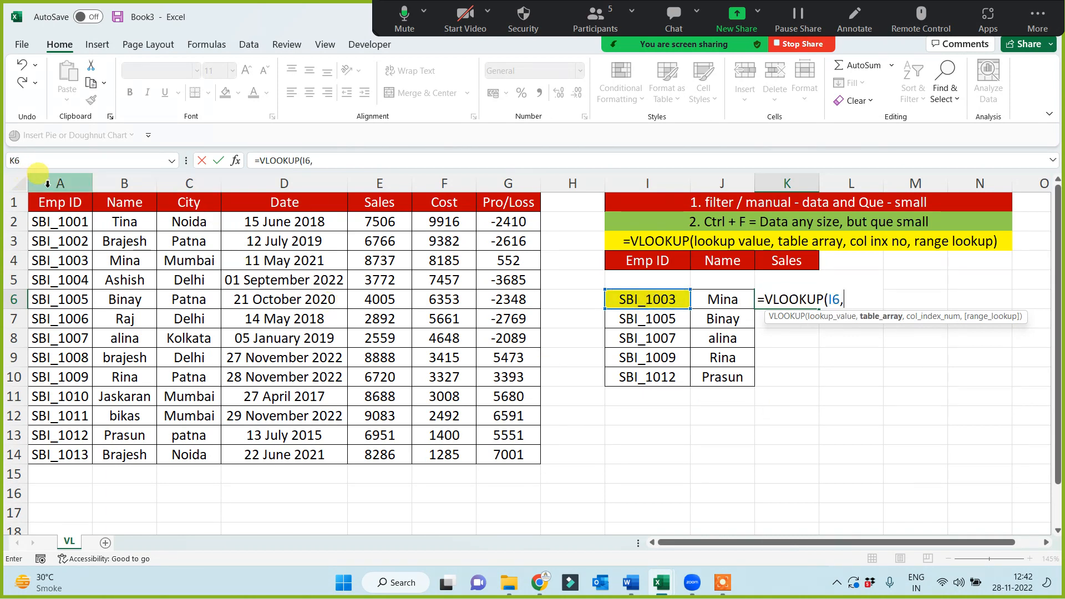
left_click(66, 185)
left_click_drag(66, 185, 506, 178)
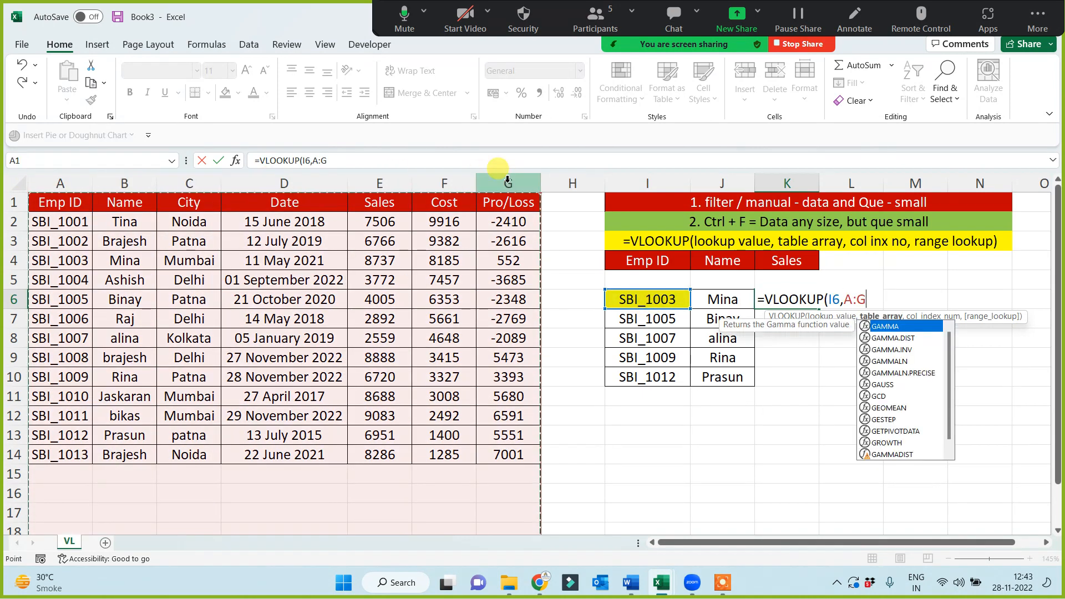
type(",5")
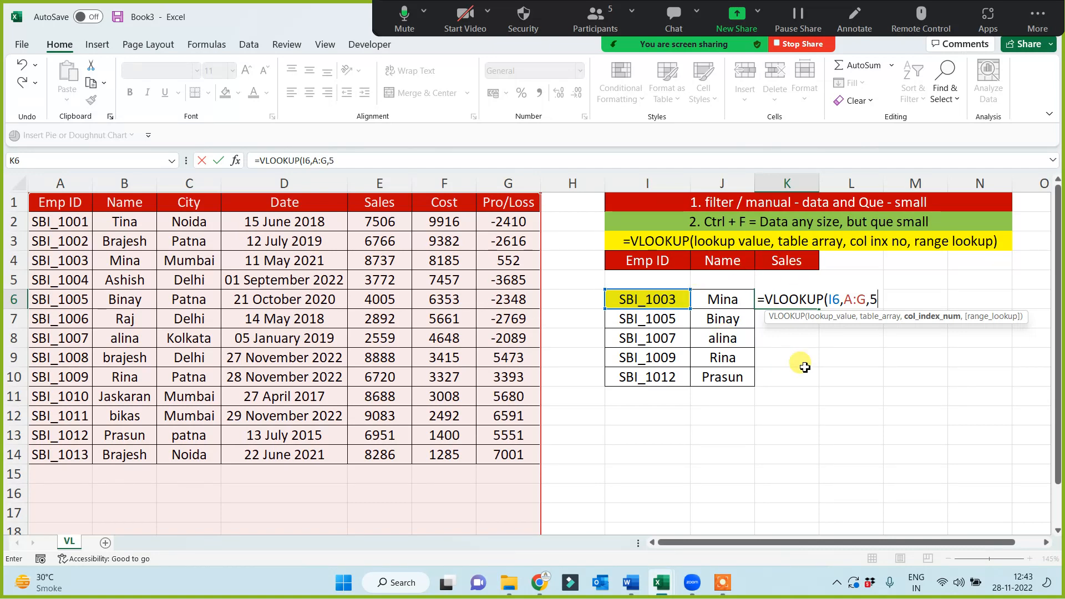
type(",0)")
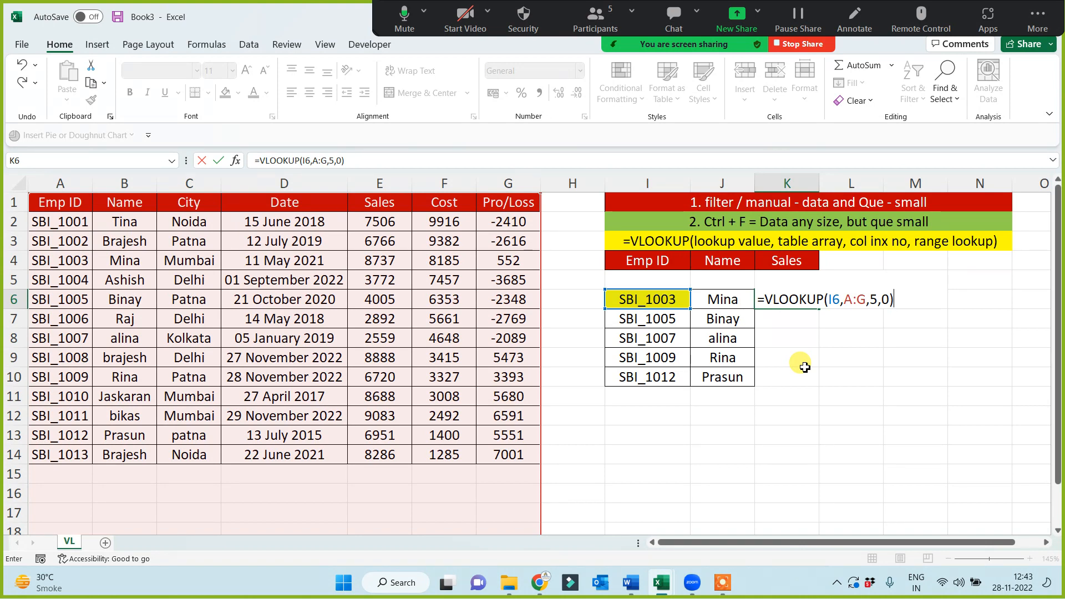
key("Return")
Fill the sales lookup formula from K6 down to K10
left_click(811, 304)
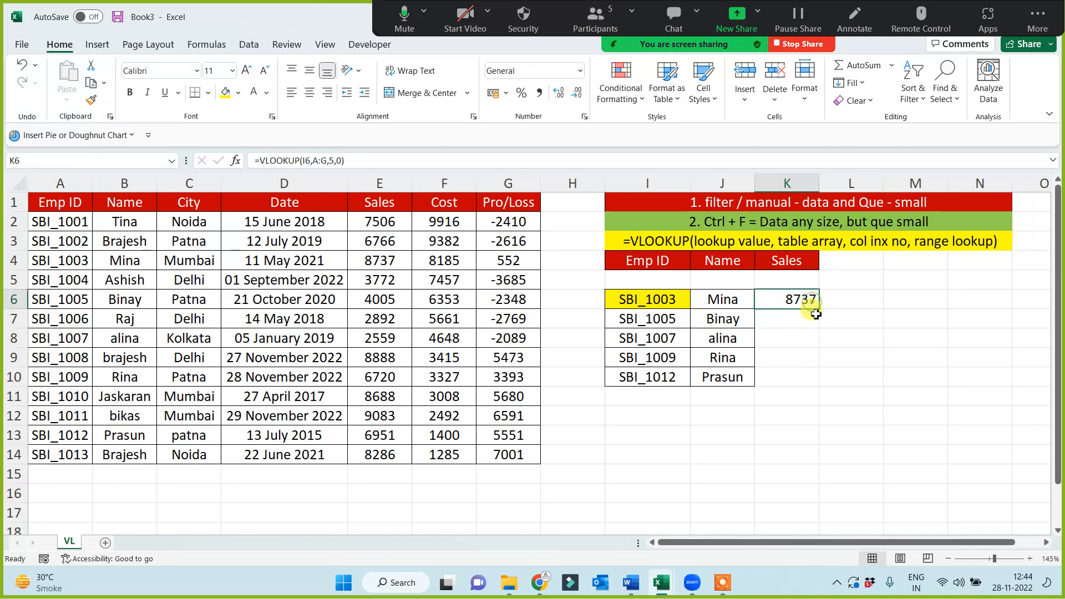
left_click_drag(819, 309, 802, 387)
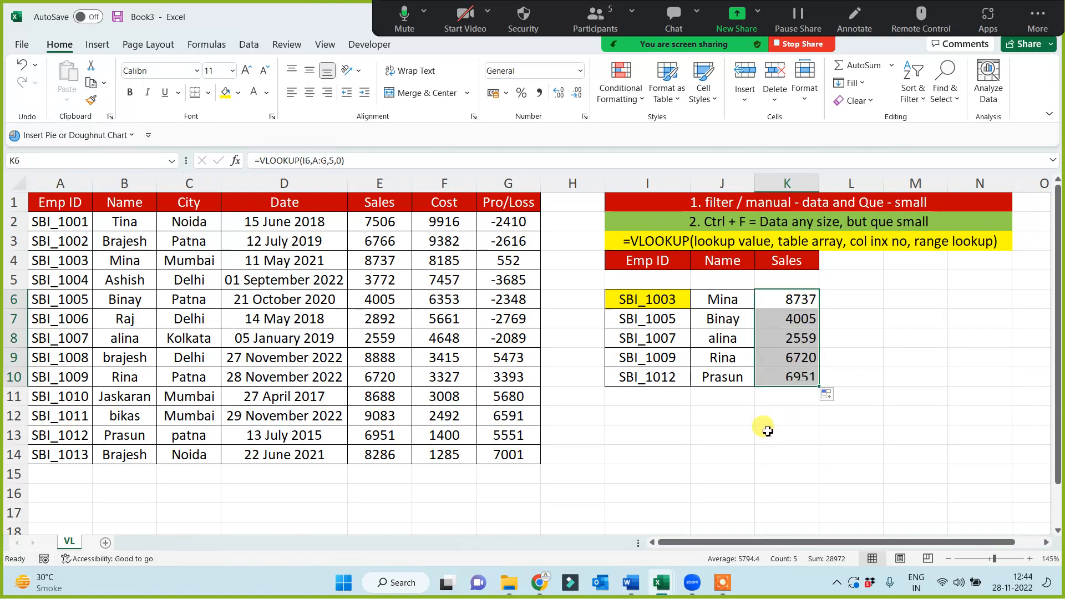
left_click(767, 431)
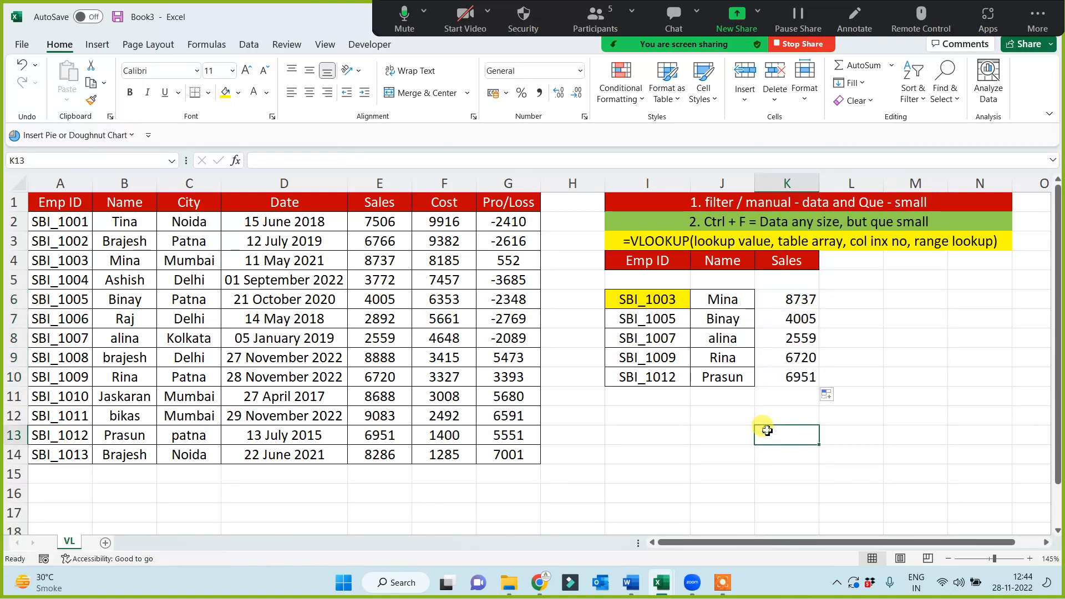
Copy the City header from C1 to L4 in the lookup table
left_click(212, 206)
key("ctrl+c")
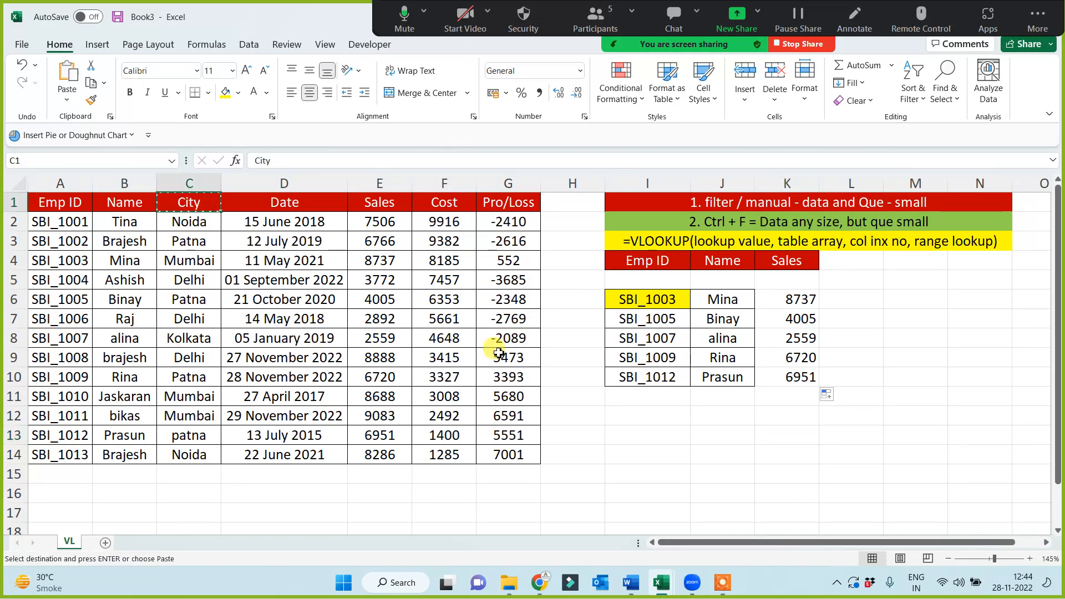
left_click(840, 260)
key("ctrl+v")
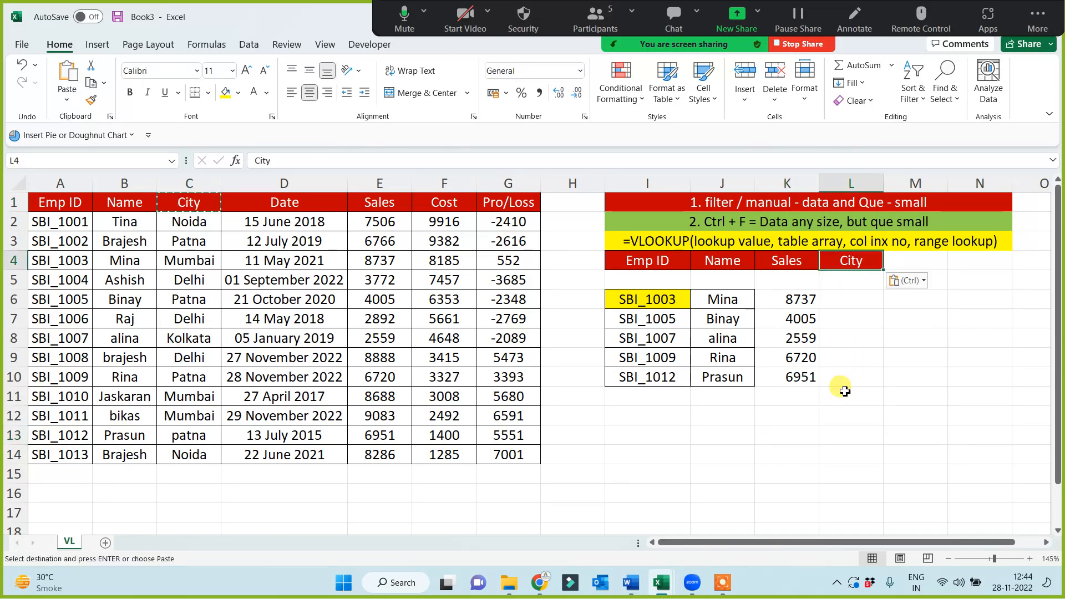
left_click(843, 433)
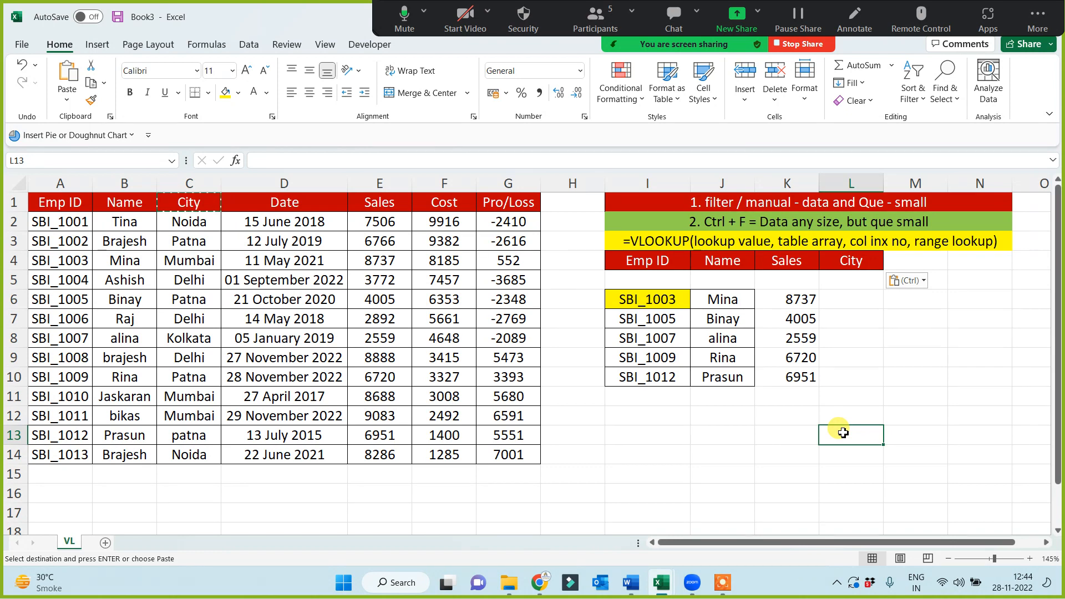
Enter =VLOOKUP(I6,A:G,6,0) in L6 under the City header for the first Emp ID
left_click(843, 300)
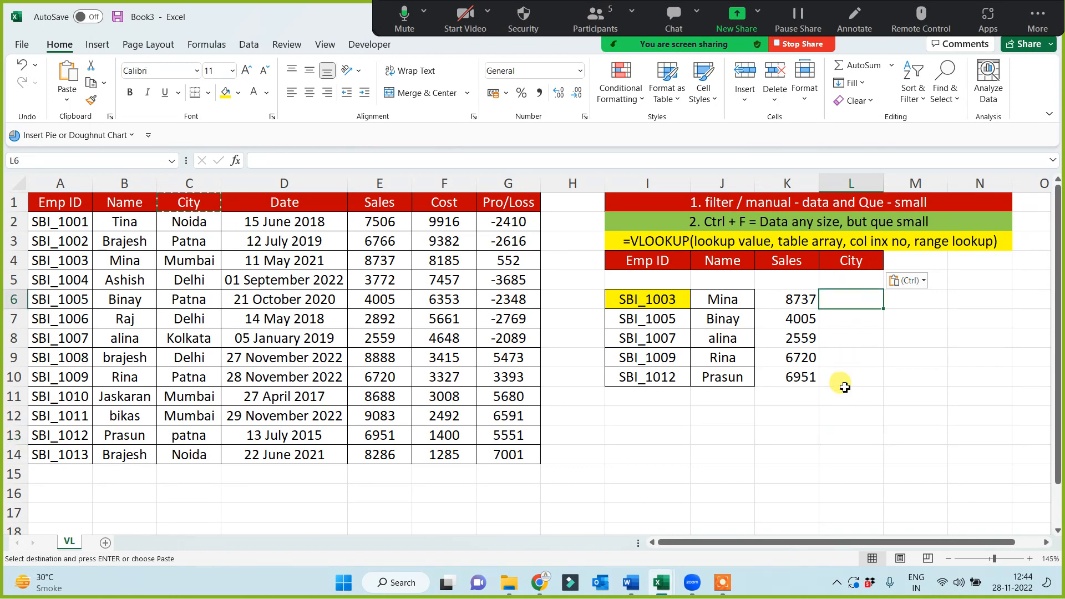
type("=")
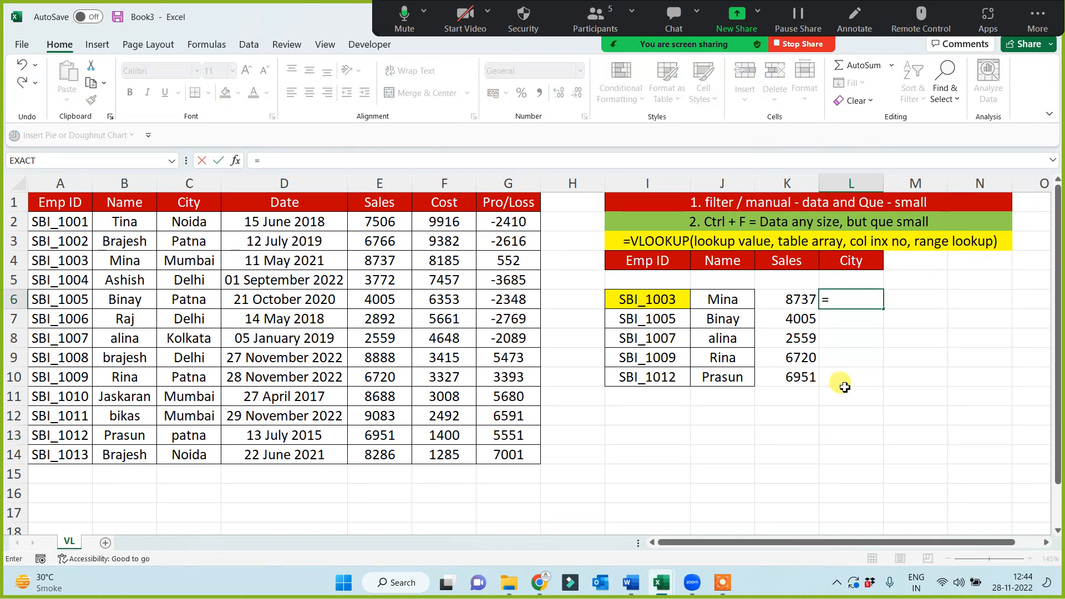
type("vl")
key("Tab")
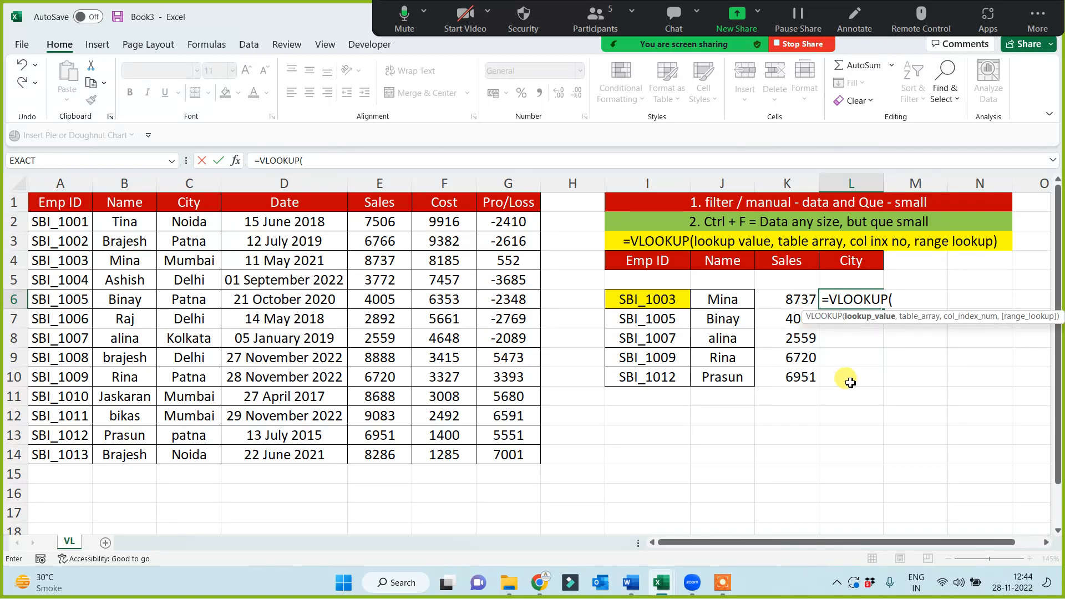
left_click(676, 300)
type(",")
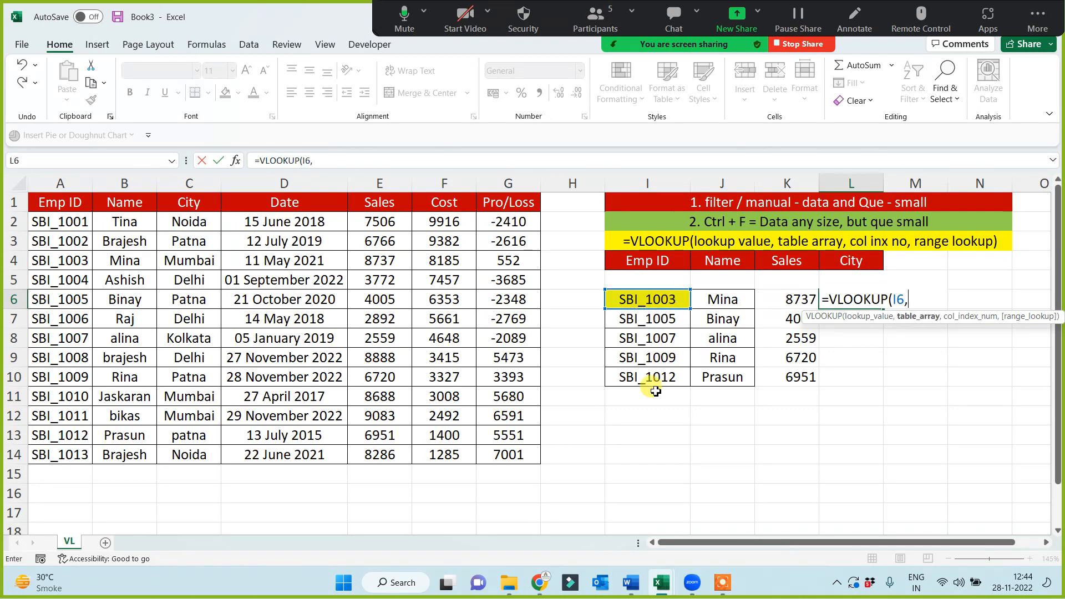
left_click_drag(71, 182, 509, 177)
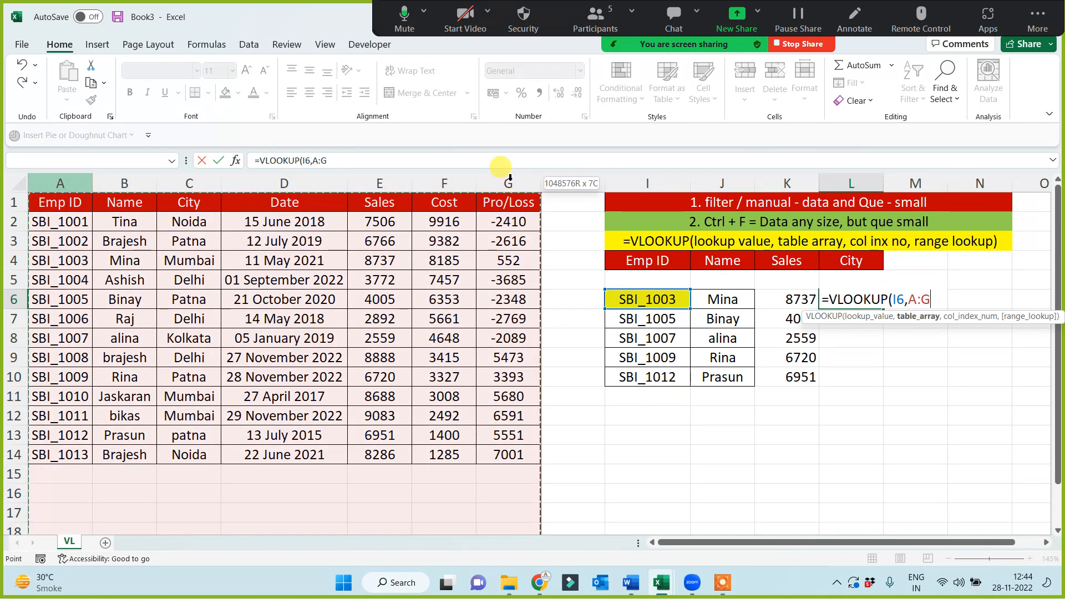
type(",")
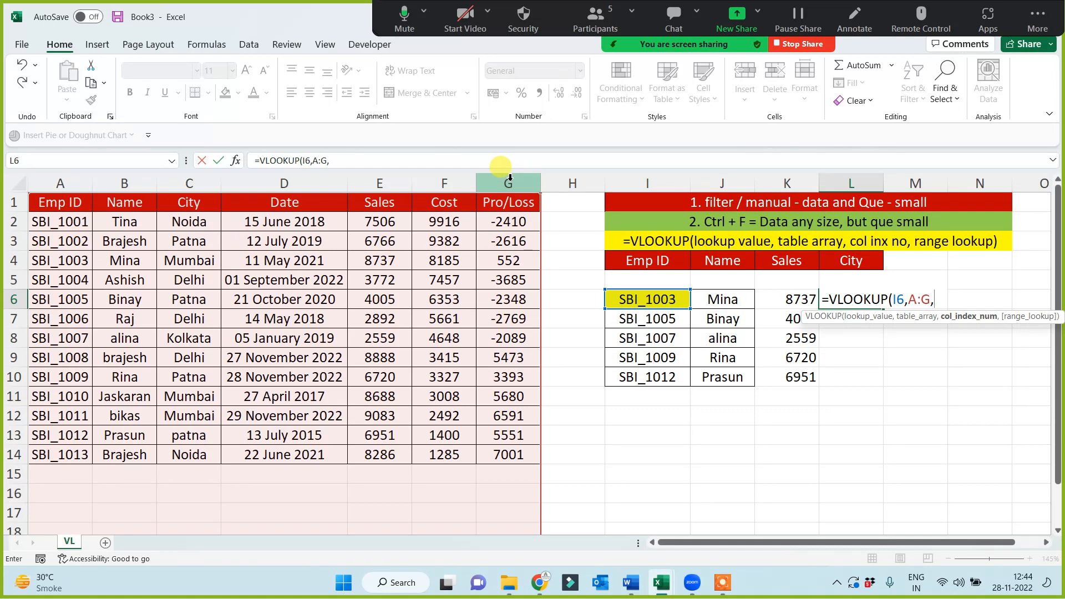
type("6,0)")
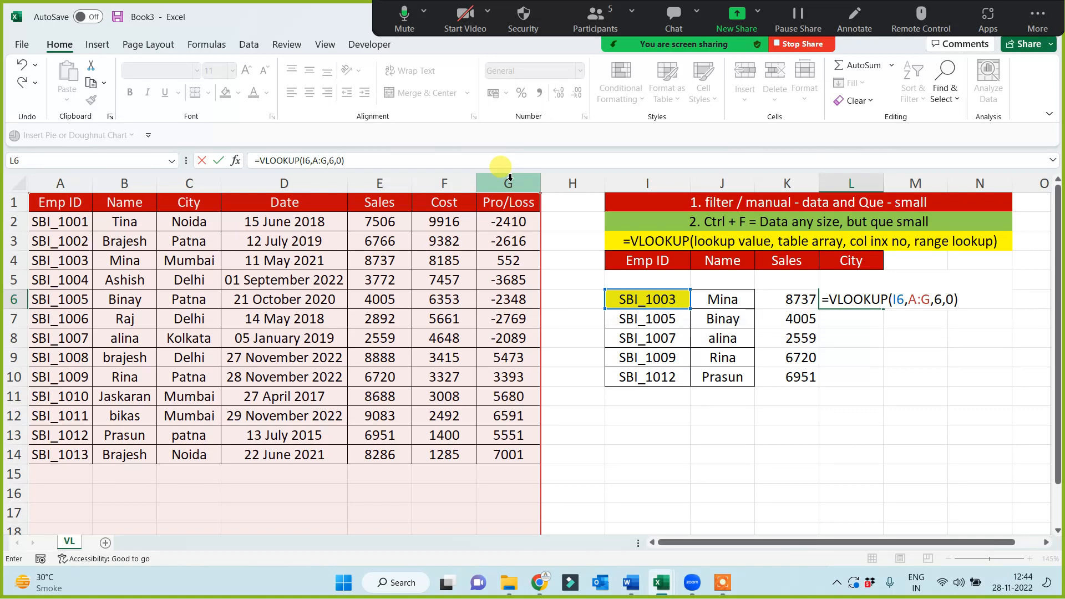
key("Return")
Change the column index number in the L6 VLOOKUP formula to 3 to return the city
left_click(866, 302)
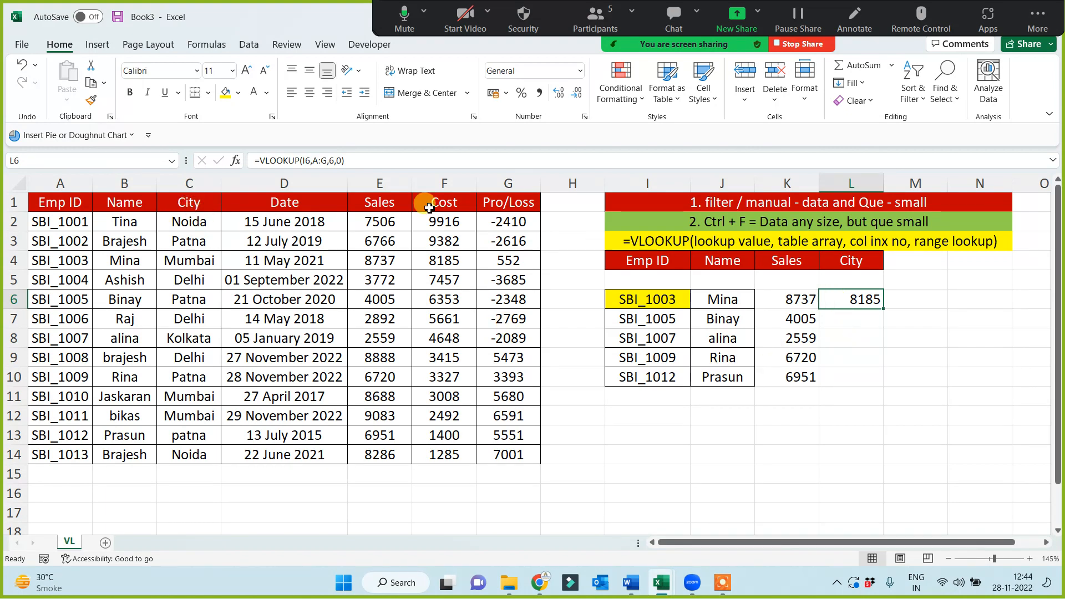
left_click(339, 161)
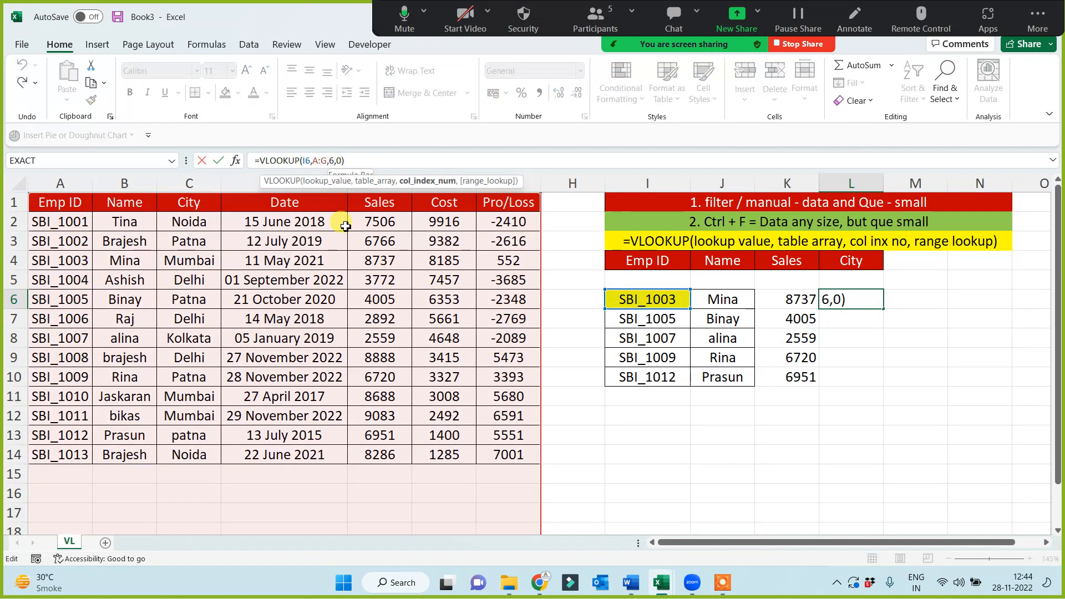
key("BackSpace")
type("3")
key("Return")
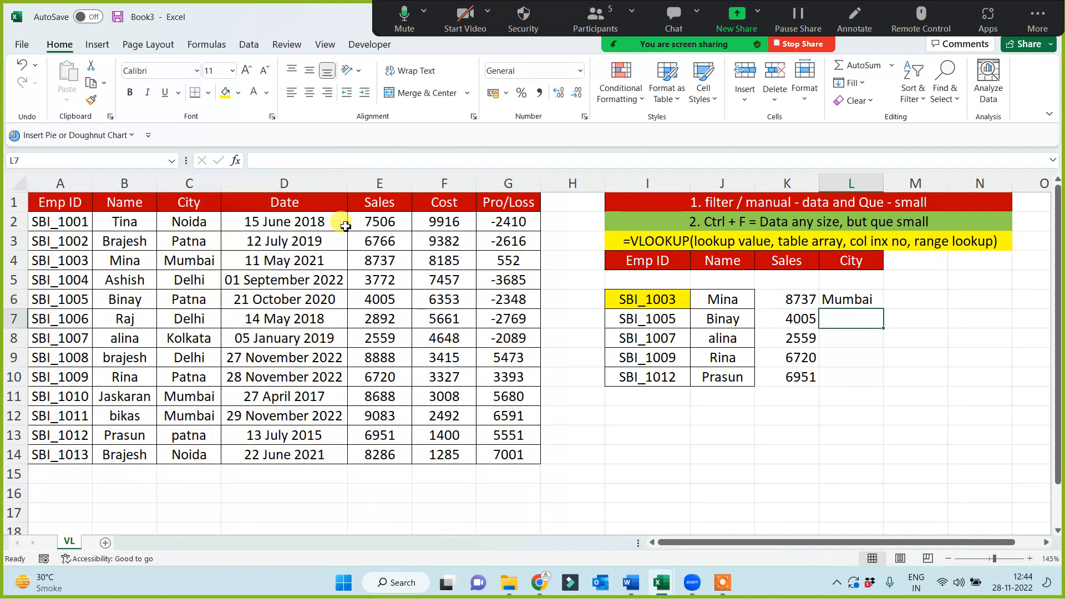
Fill the city lookup formula from L6 down to L10
left_click(857, 304)
left_click_drag(883, 309, 875, 383)
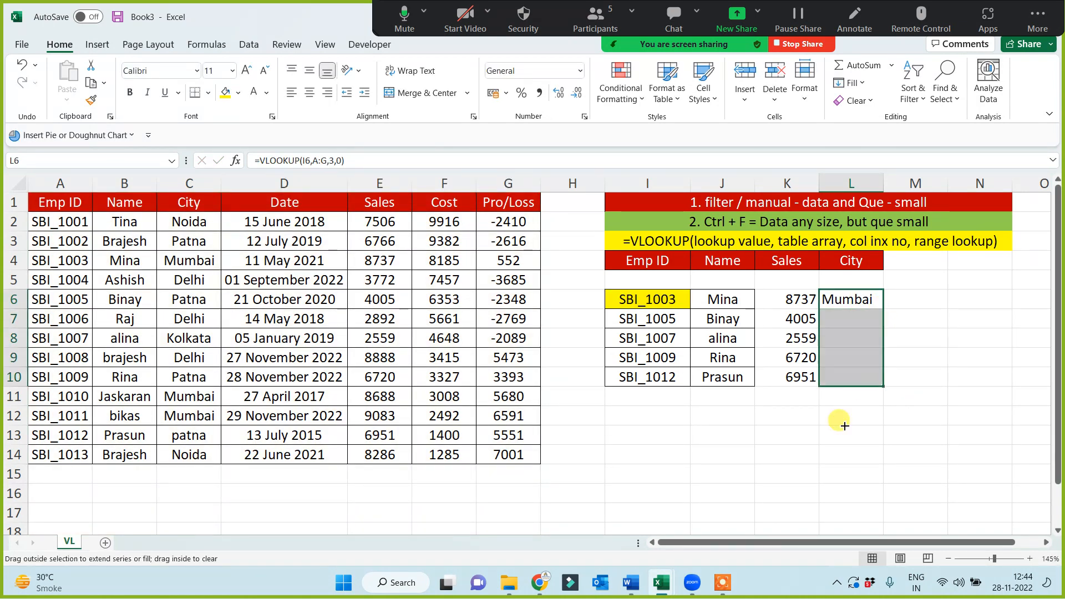
left_click(819, 454)
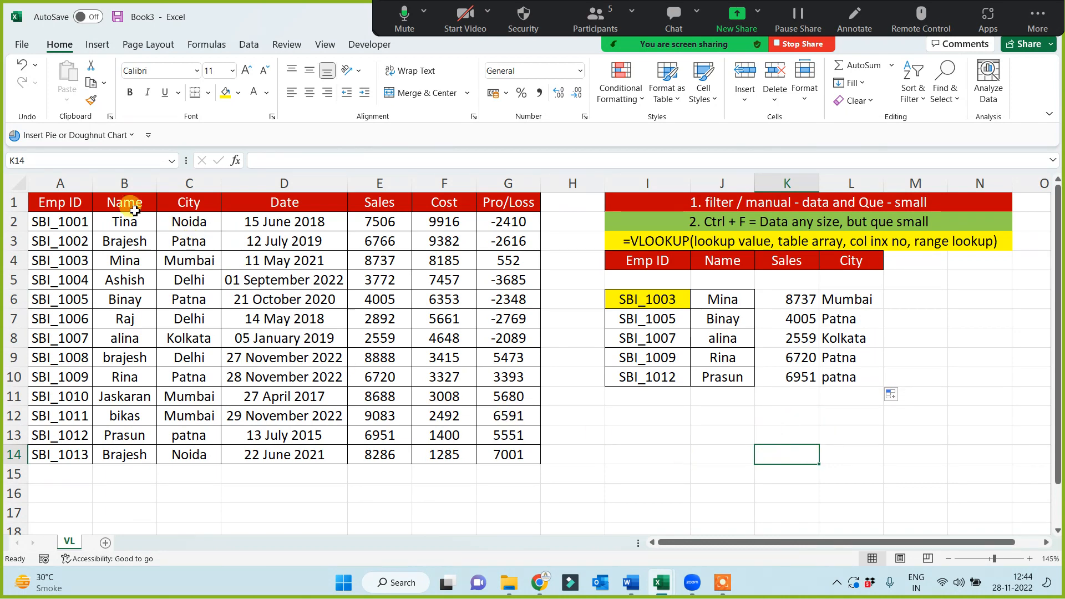
Copy the Date header from D1 to M4 in the lookup table
left_click(182, 198)
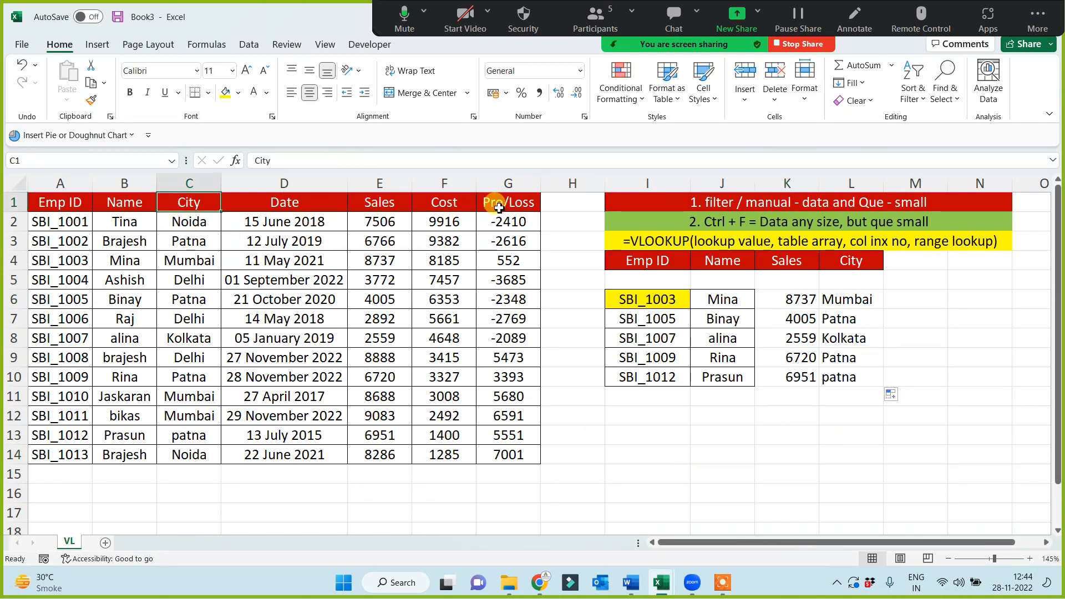
key("Right")
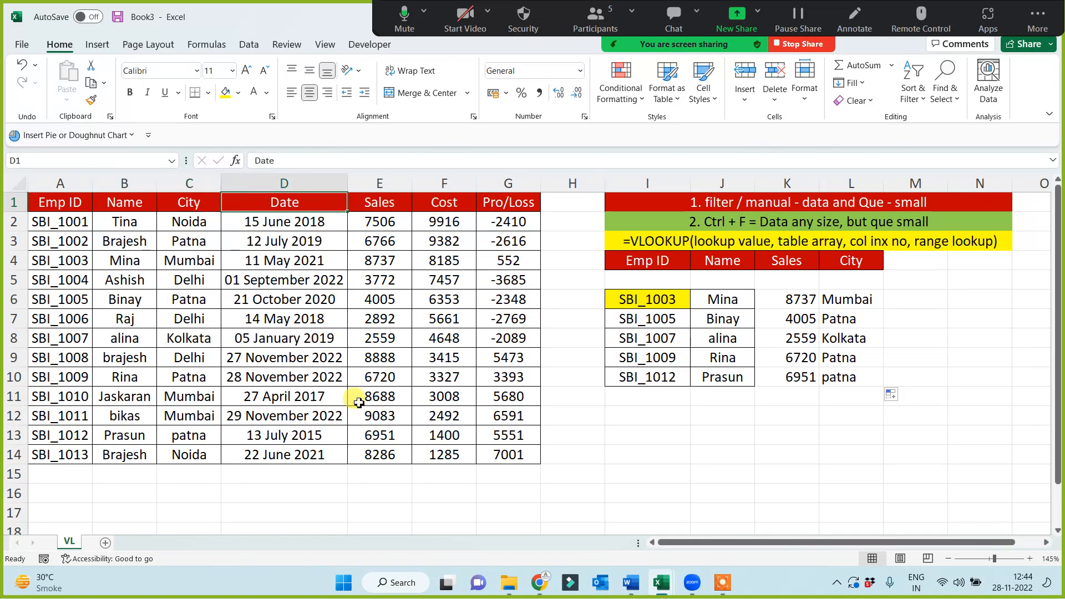
key("ctrl+c")
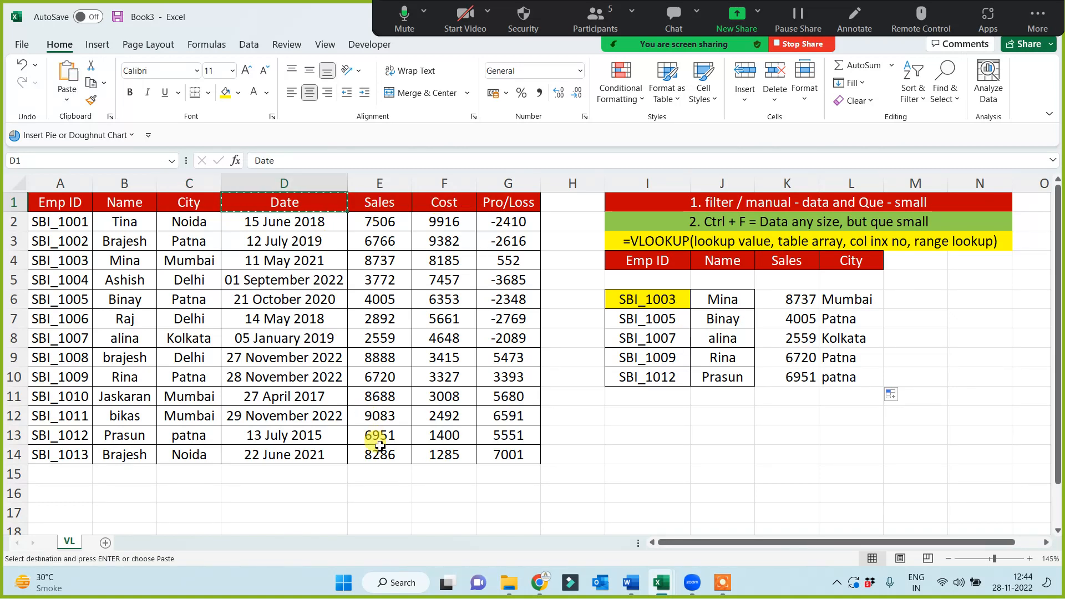
left_click(920, 262)
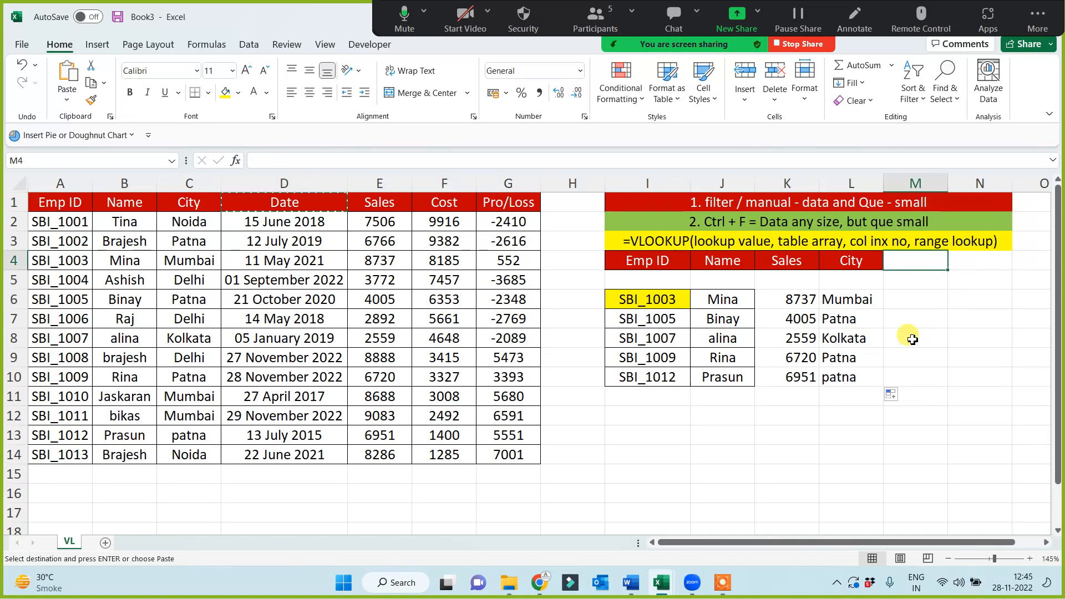
key("ctrl+v")
left_click(913, 391)
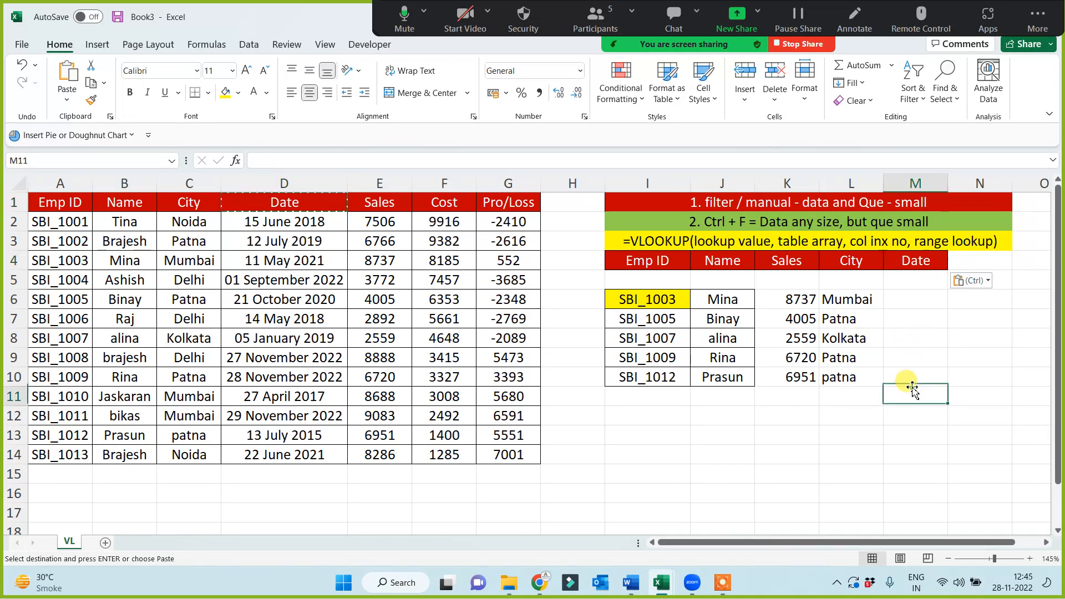
Enter =VLOOKUP(I6,A:G,4,0) in M6 to retrieve the date, and fill the formula down to M10
left_click(909, 299)
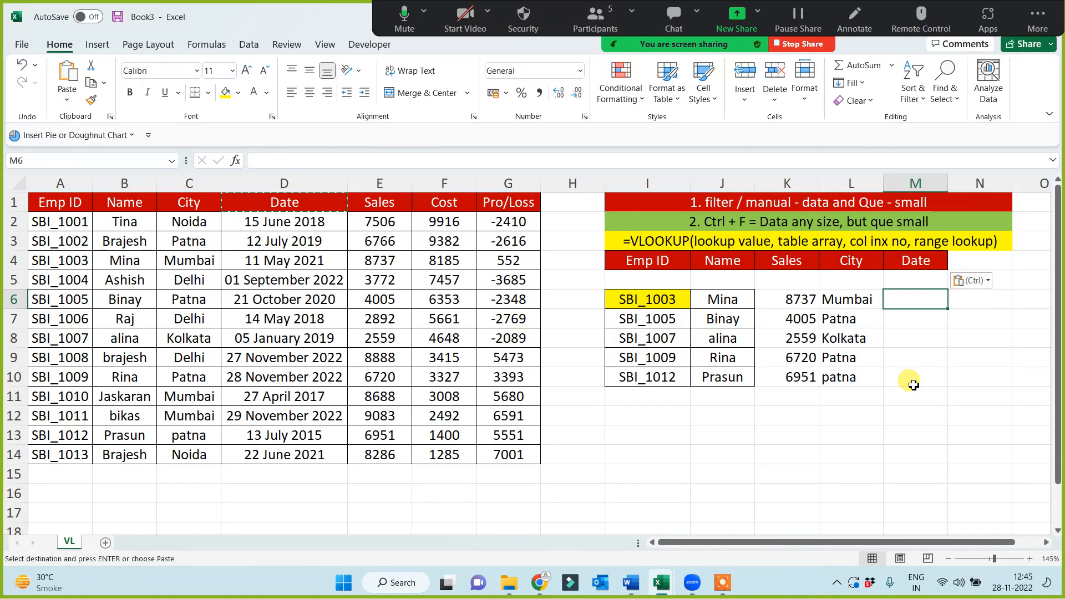
type("=")
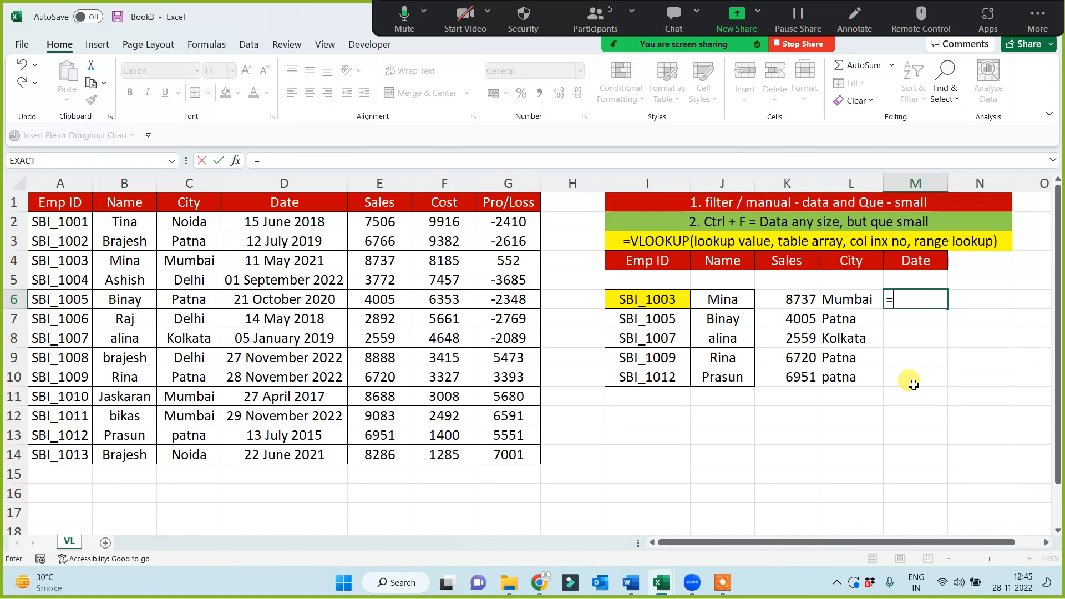
type("vl")
key("Tab")
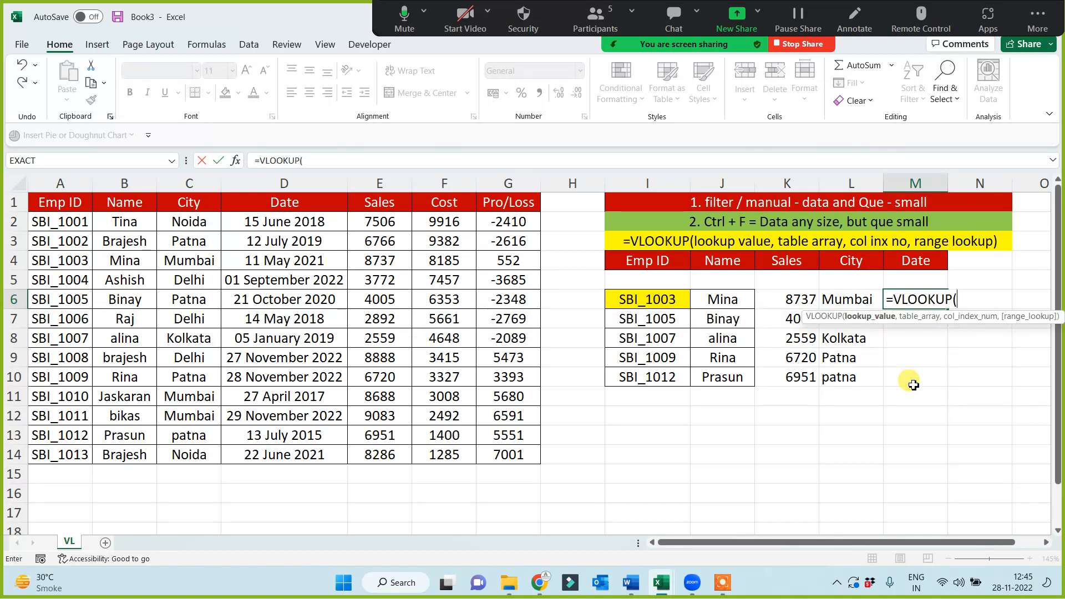
left_click(665, 302)
type(",")
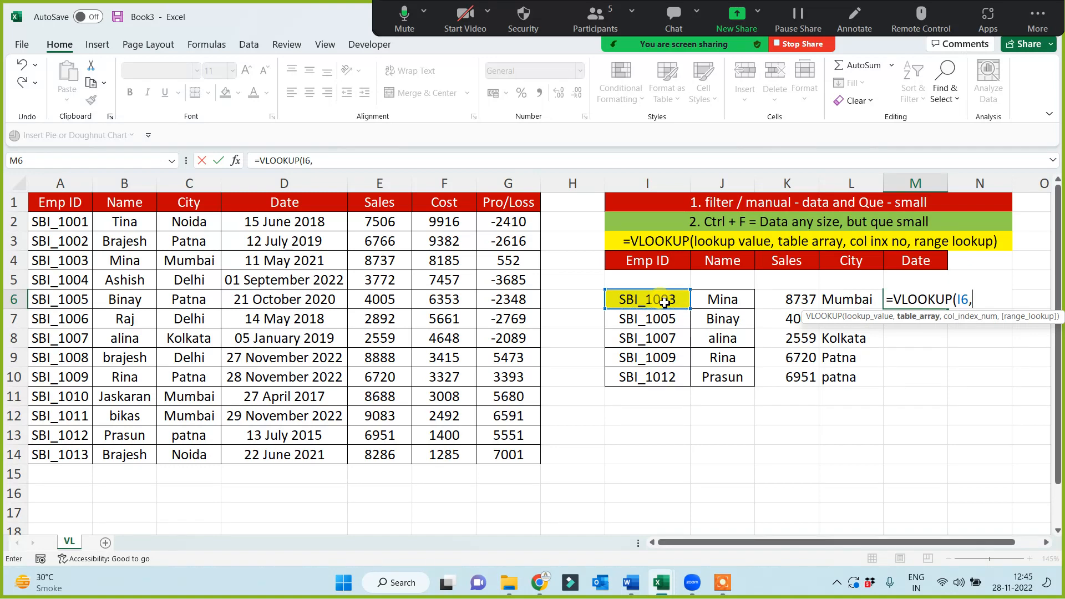
left_click_drag(55, 183, 496, 201)
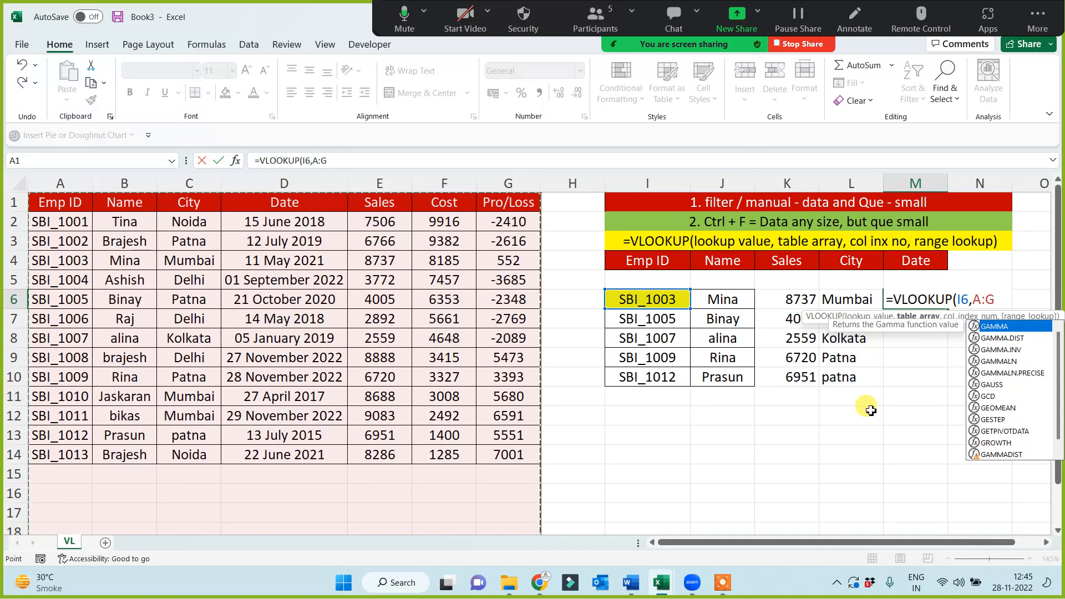
type(",")
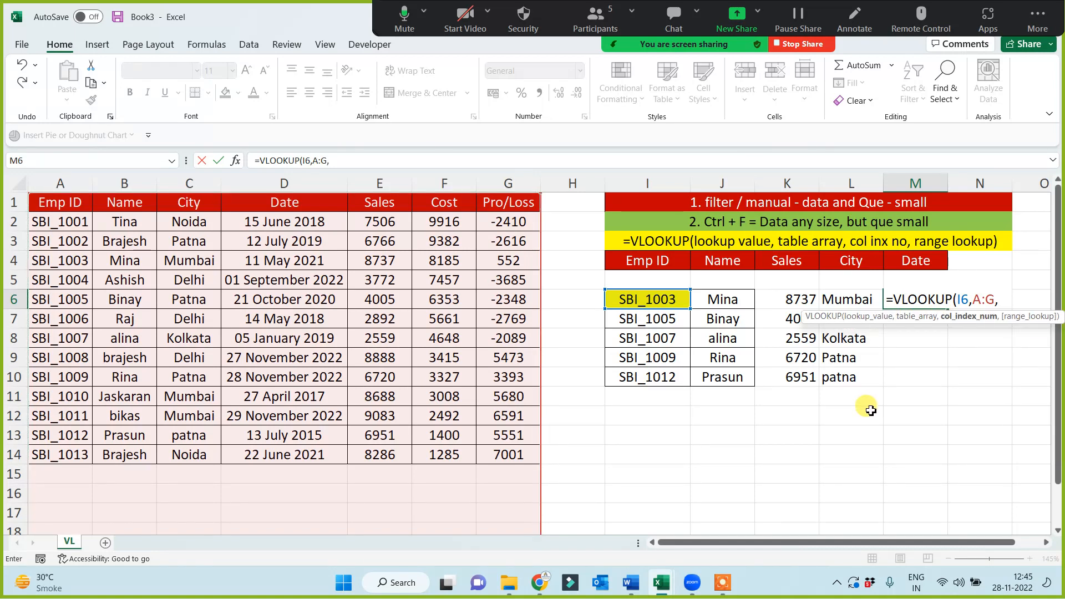
type("4,0)")
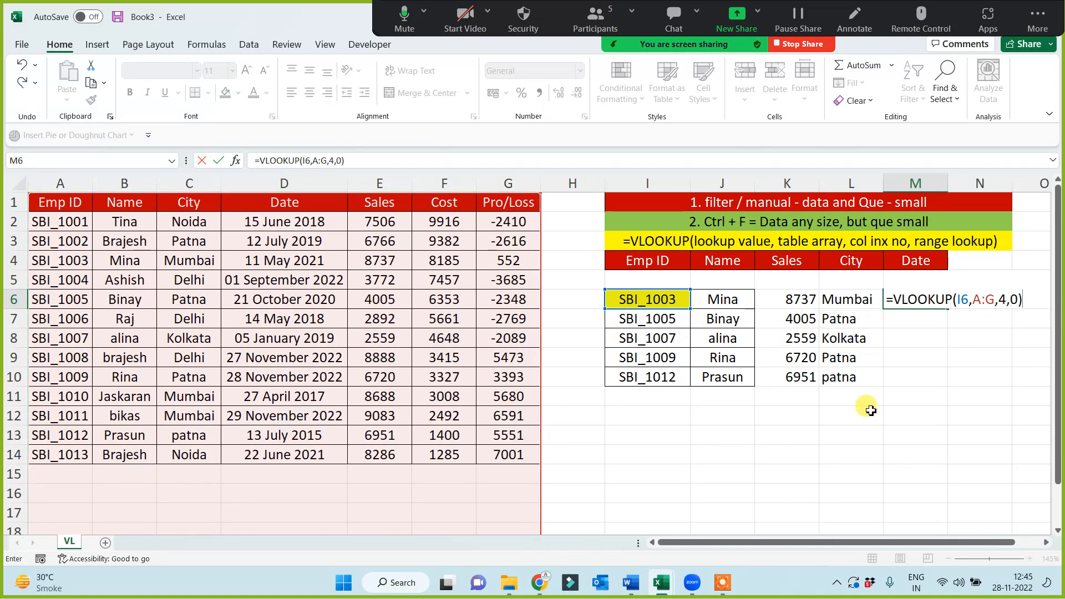
key("Return")
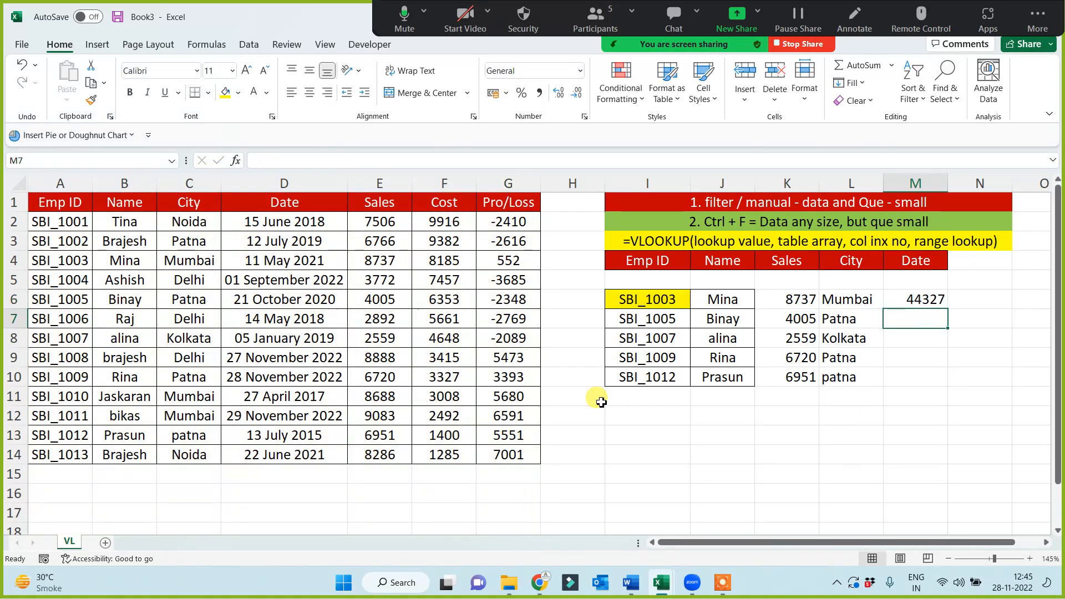
left_click(913, 304)
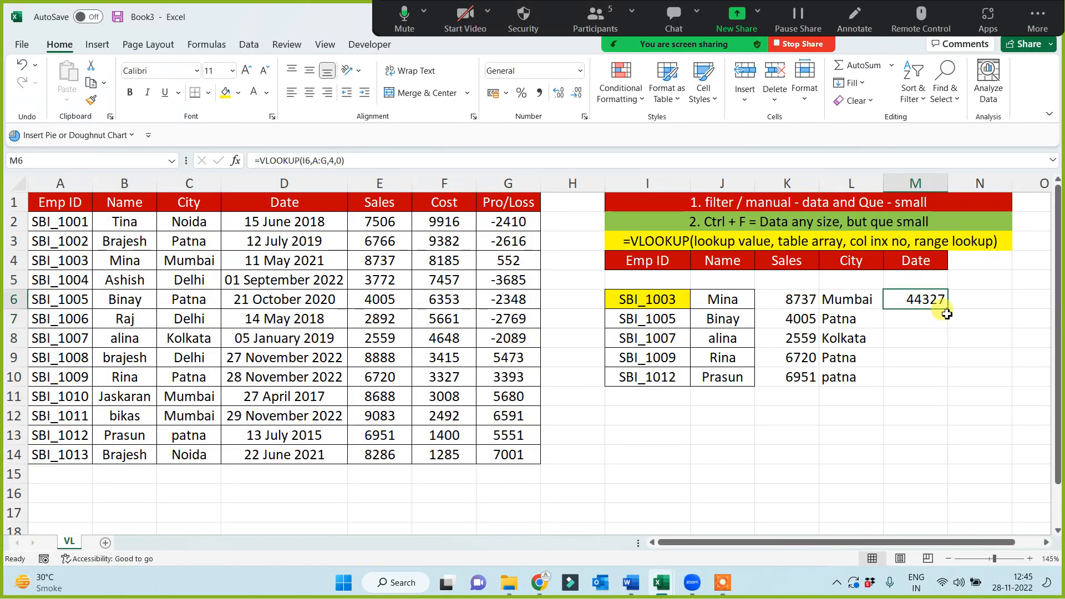
left_click_drag(947, 314, 941, 383)
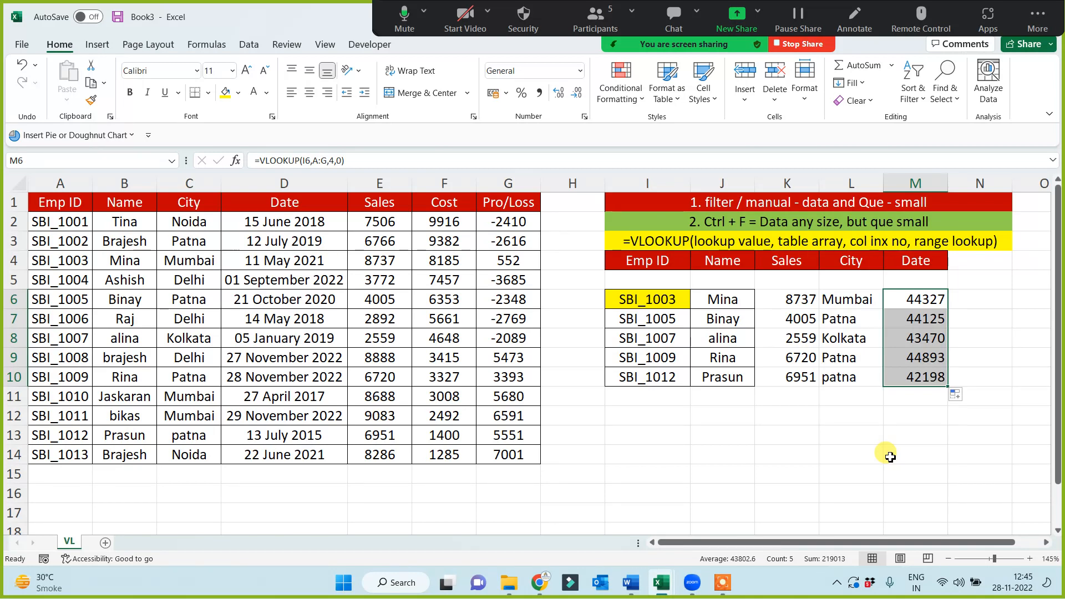
Try the Long Date number format on the looked-up dates in M6:M10, and undo the formatting
left_click(581, 72)
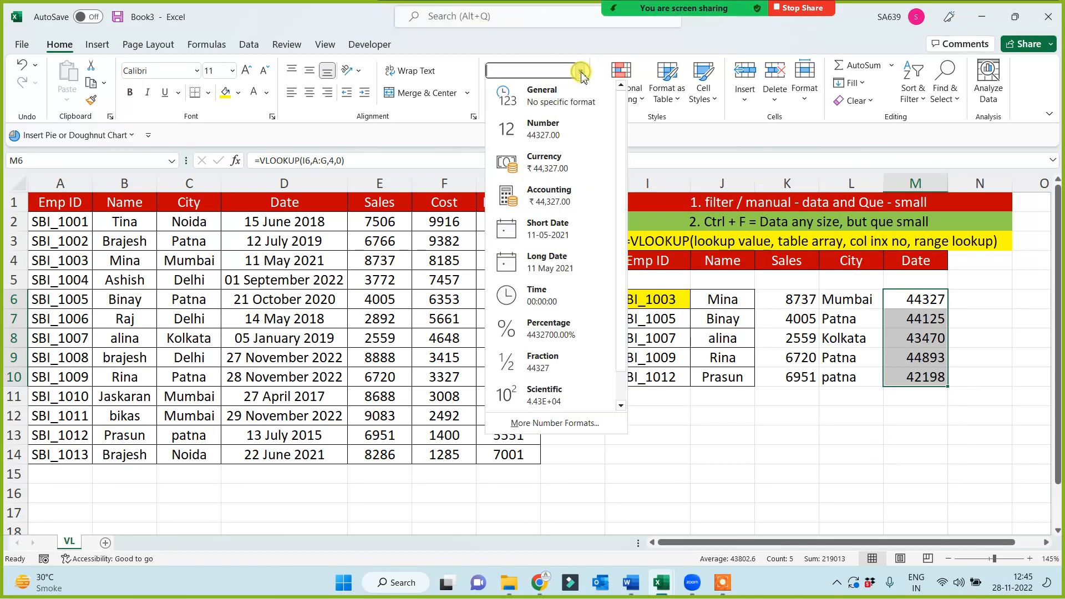
left_click(563, 260)
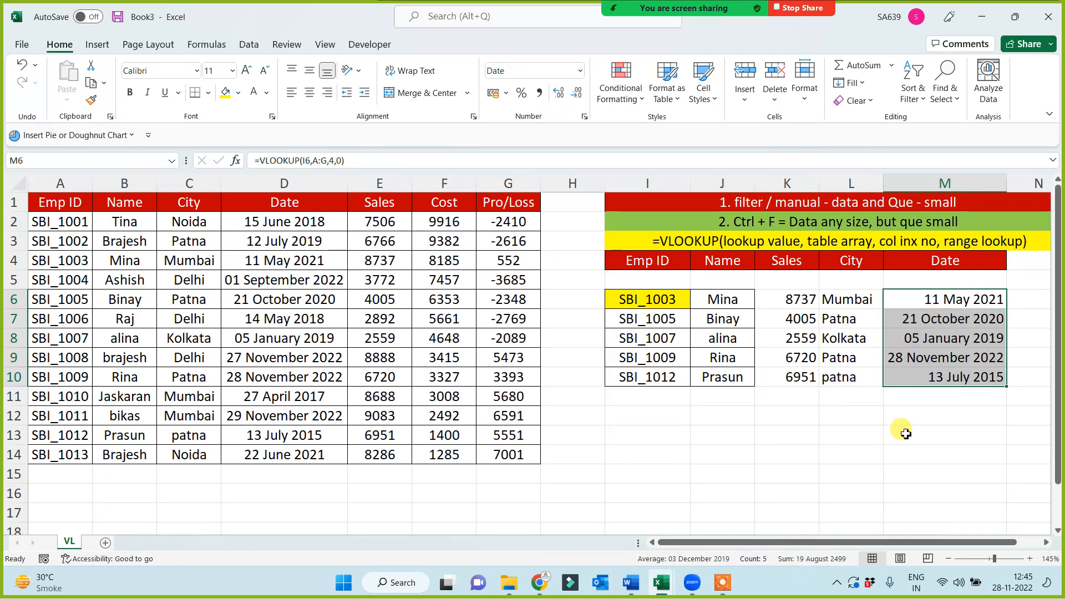
key("ctrl+z")
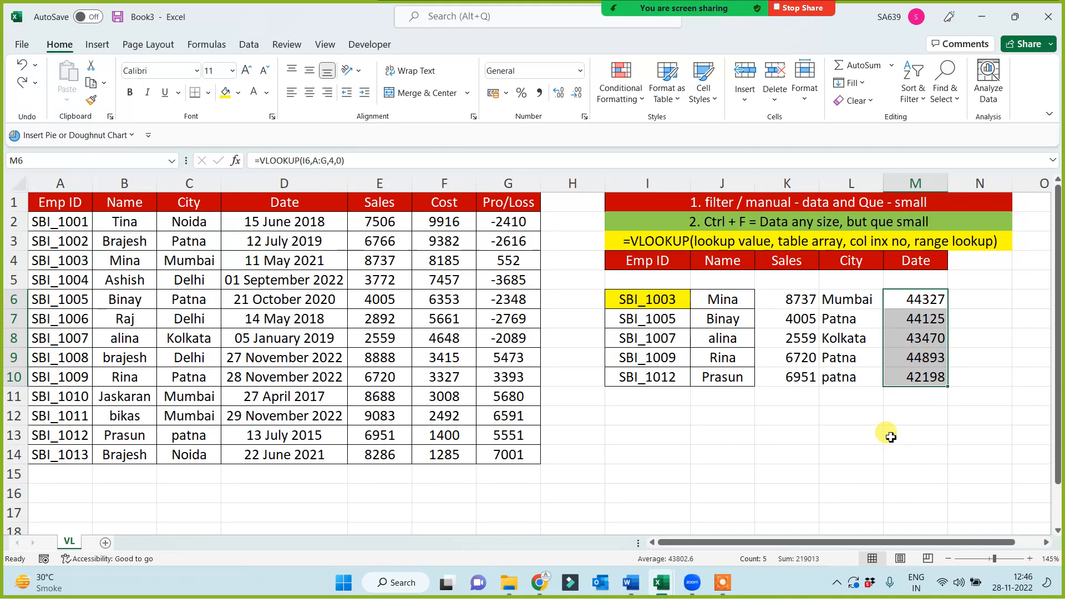
left_click(891, 438)
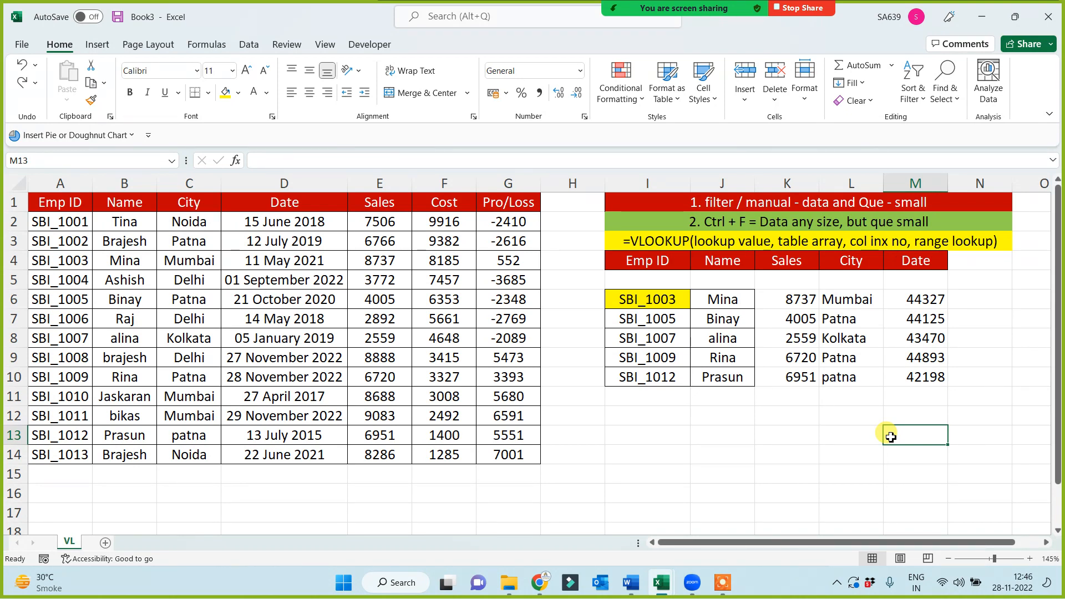
Wrap the date lookup in M6 in TEXT, making it =TEXT(VLOOKUP(I6,A:G,4,0),"dd/mmm/yyyy")
left_click(910, 300)
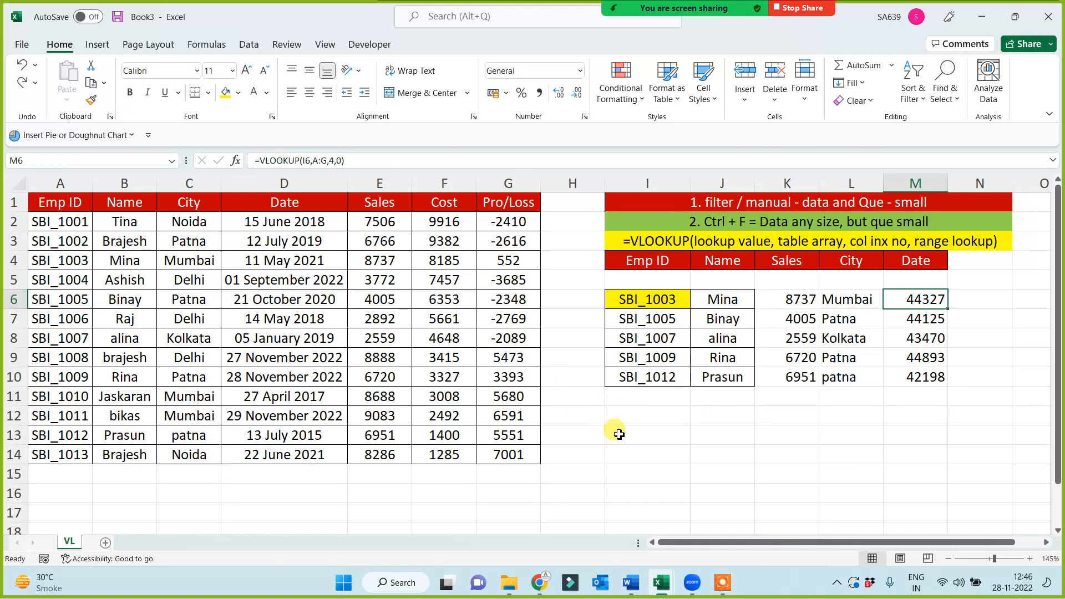
left_click(258, 161)
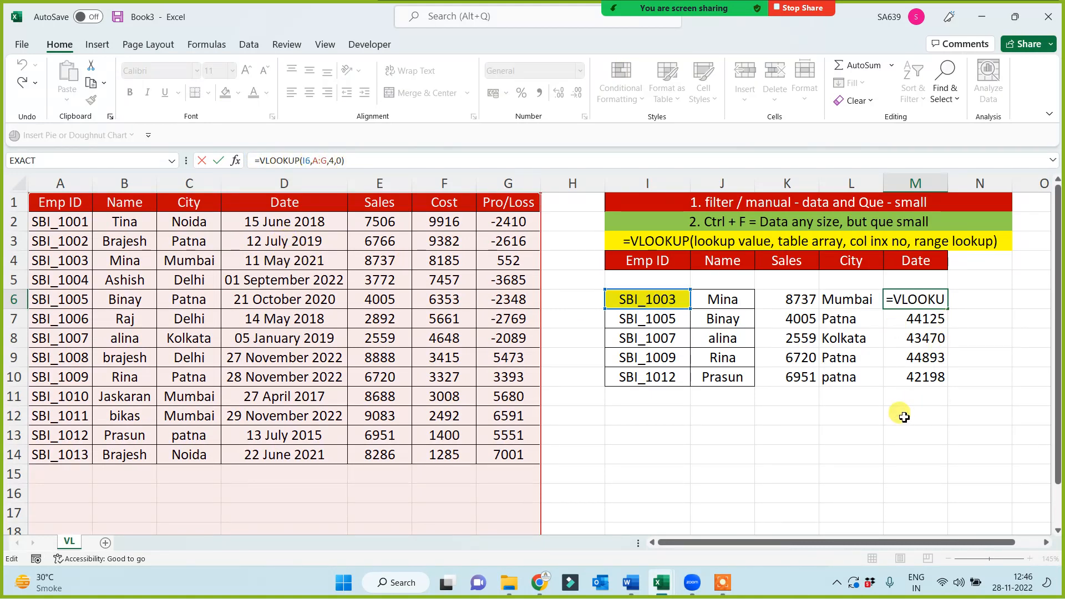
type("Text")
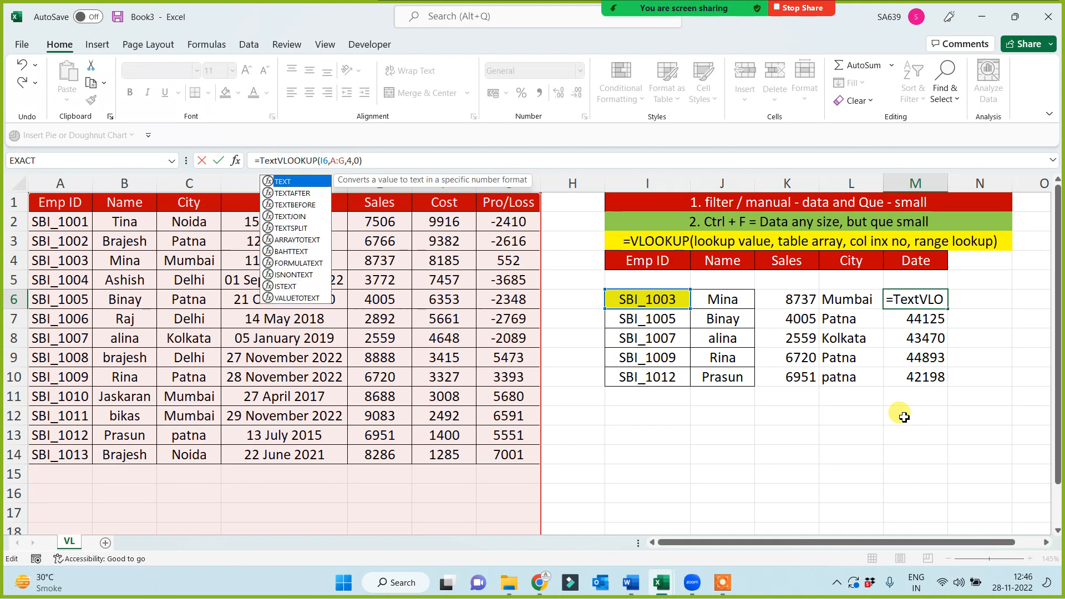
type("(")
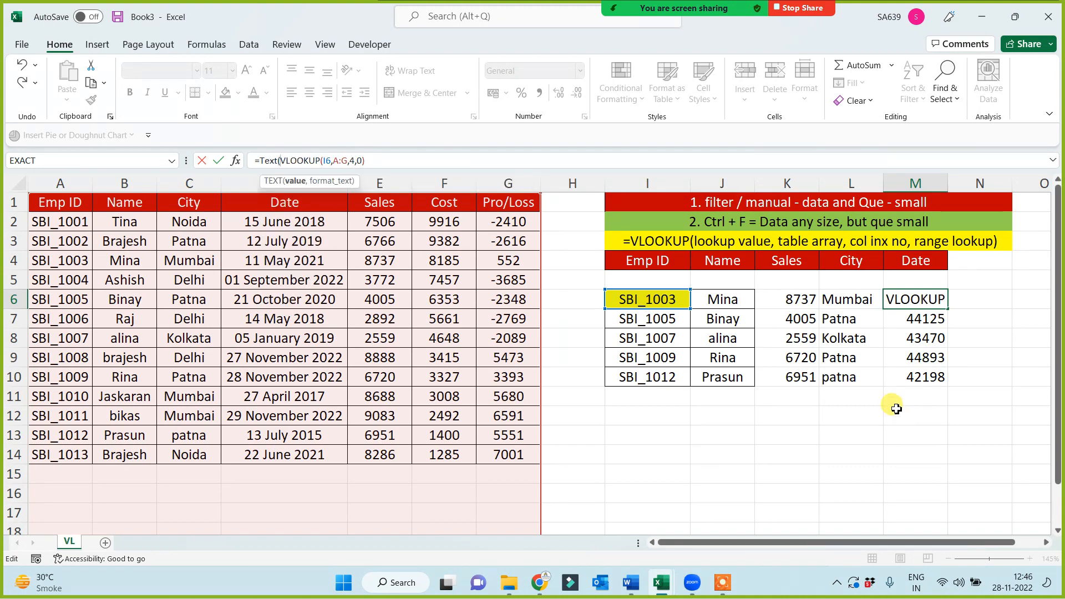
left_click(367, 160)
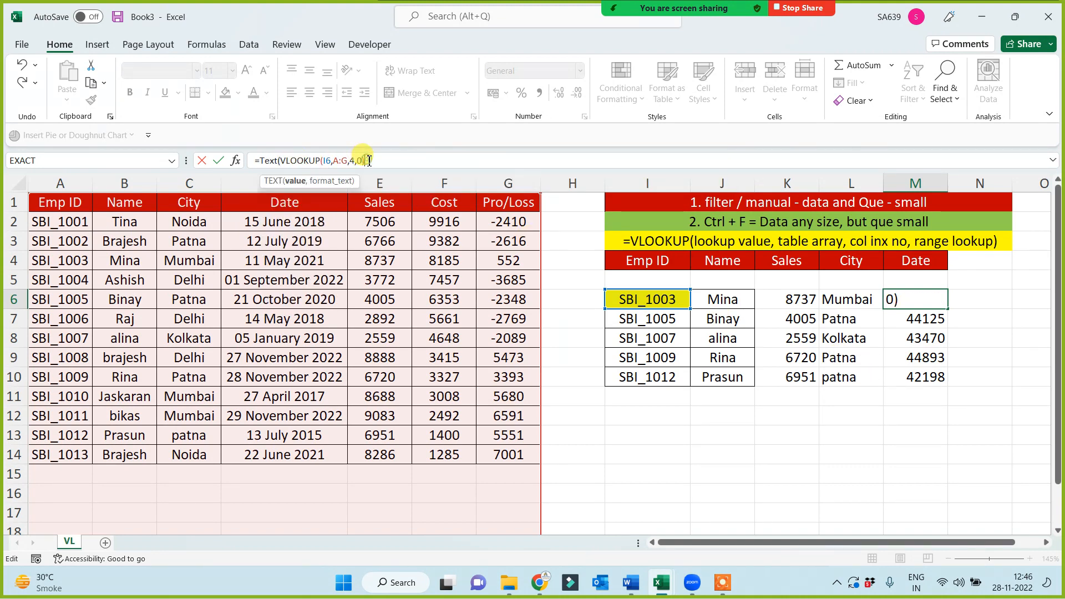
type(",\"dd/mm")
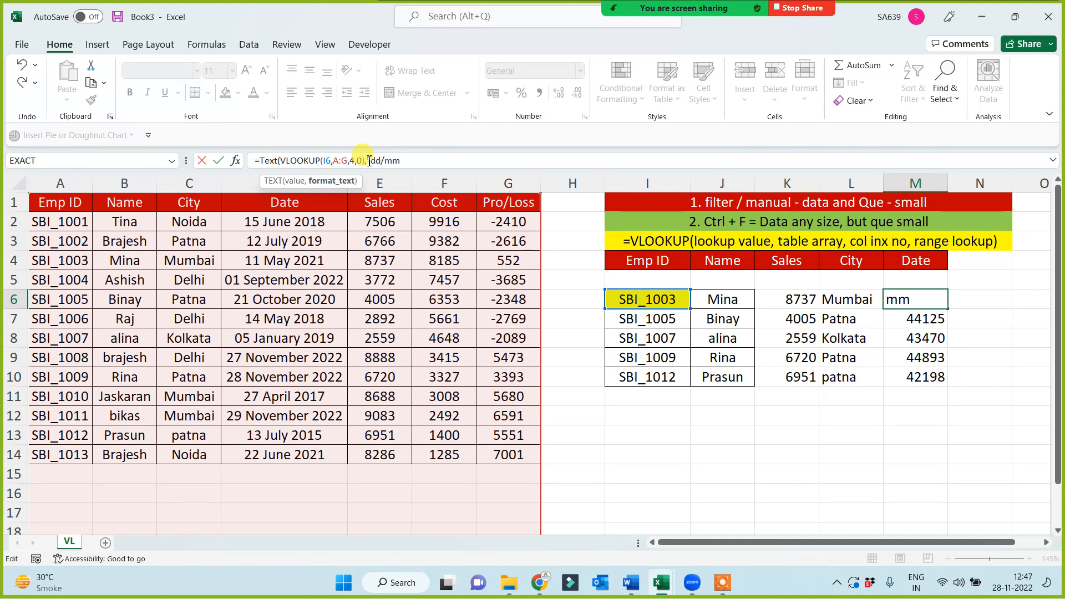
type("m/yyyy\"")
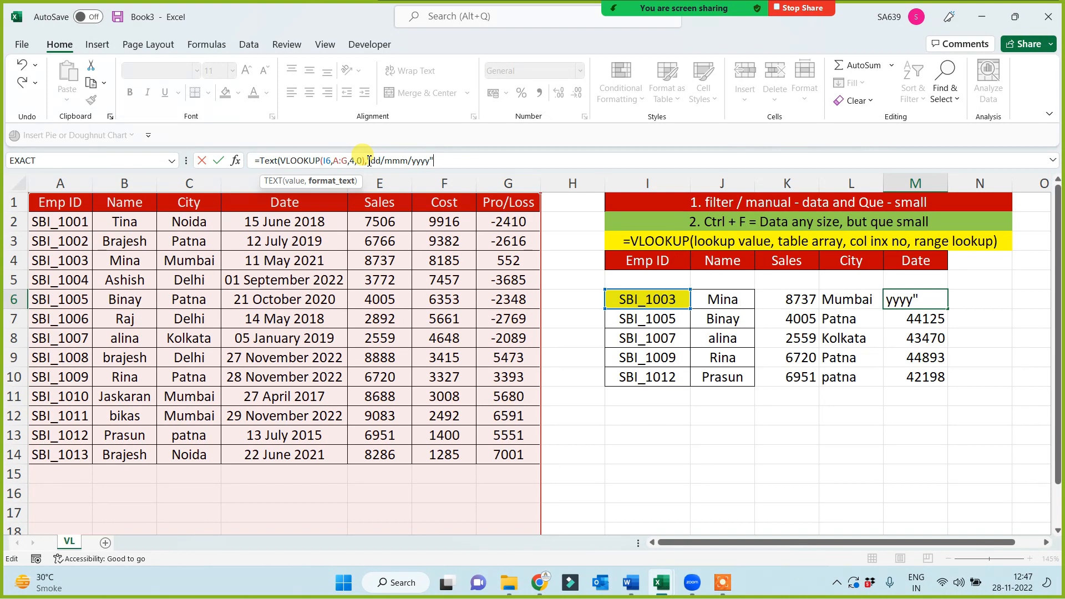
type(")")
key("Return")
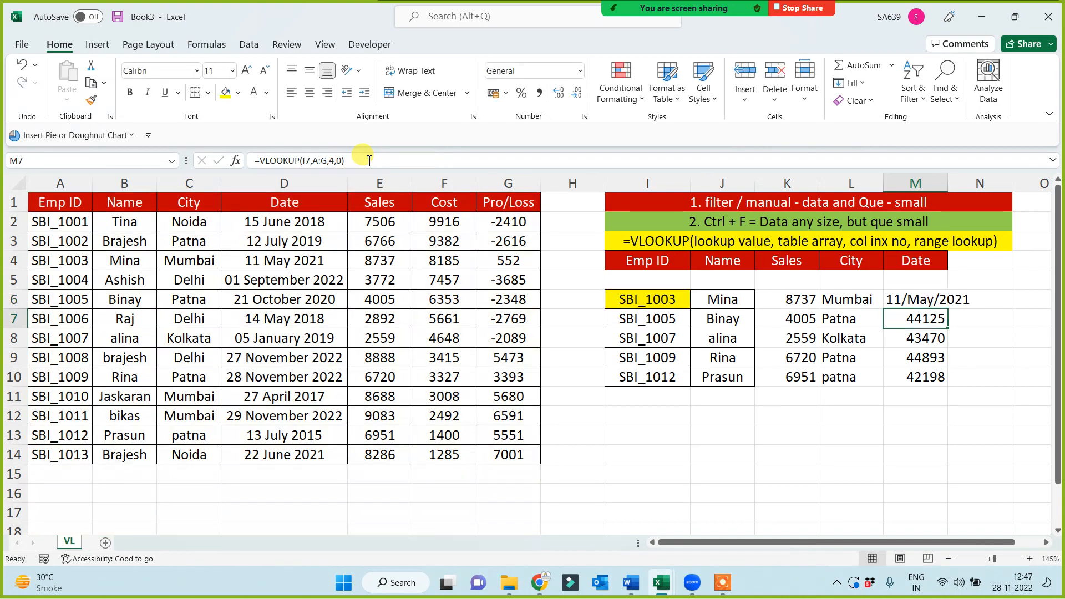
Fill the TEXT date formula from M6 down to M10 and widen column M to fit the dates
left_click(917, 302)
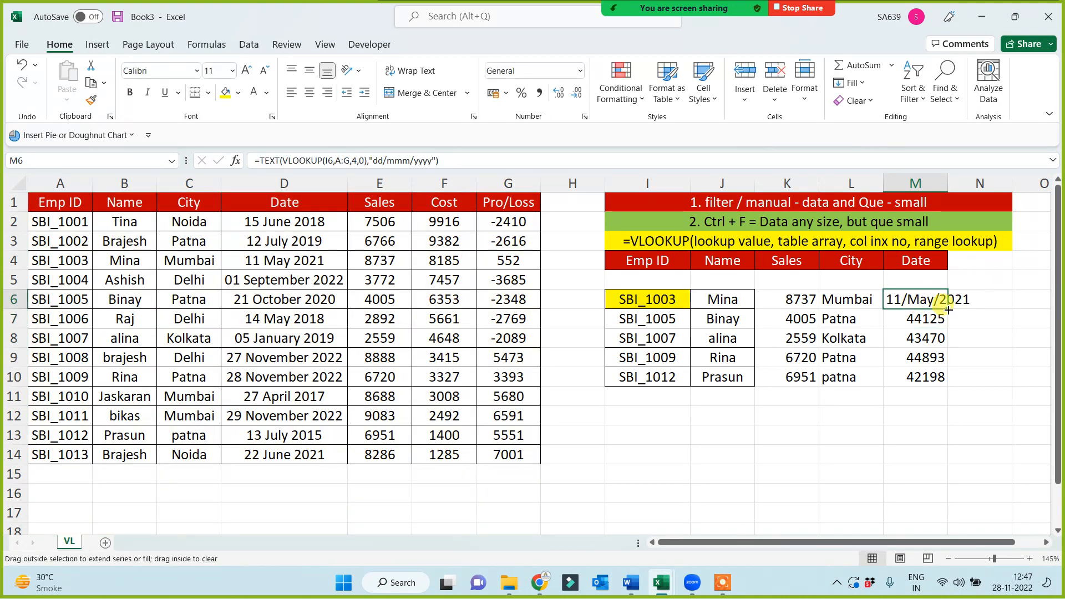
left_click_drag(949, 311, 916, 376)
double_click(948, 183)
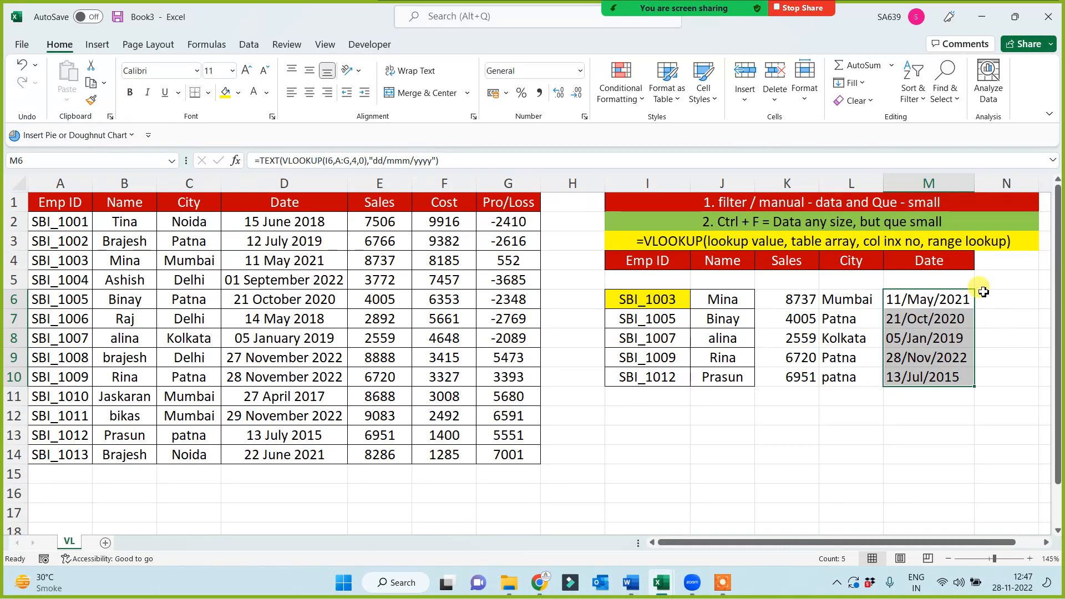
left_click_drag(977, 191, 992, 188)
left_click(911, 430)
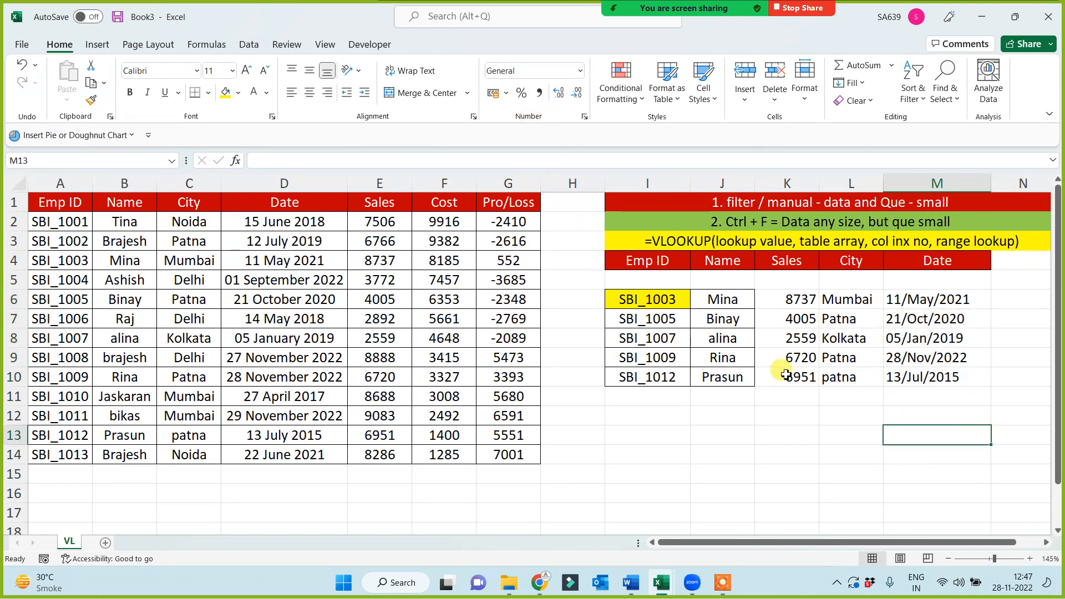
left_click(922, 306)
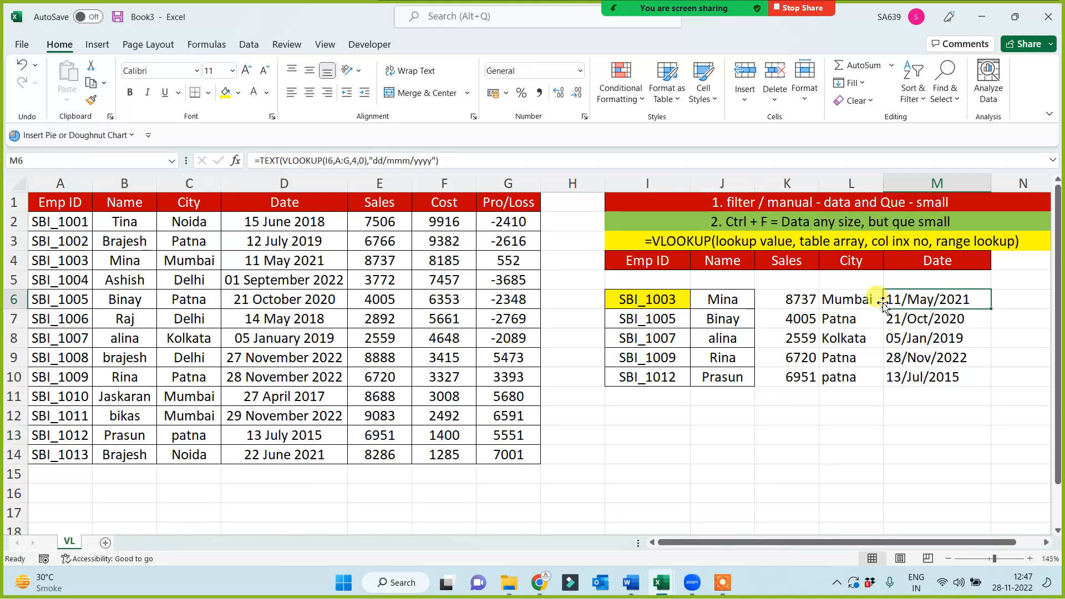
Rename the VL sheet to "VL with Text"
double_click(74, 546)
key("Right")
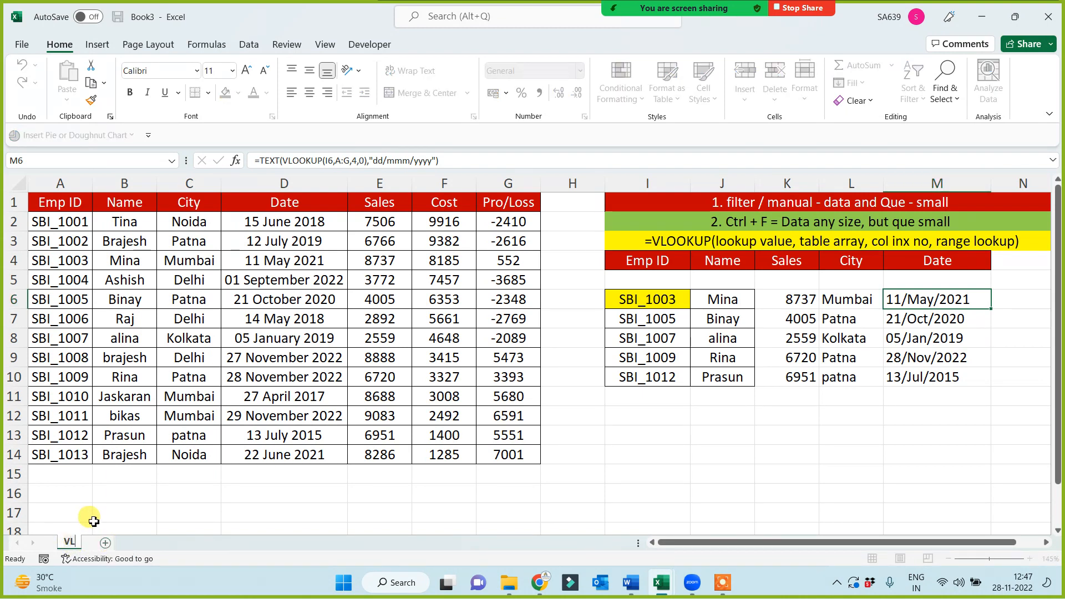
type("with Text")
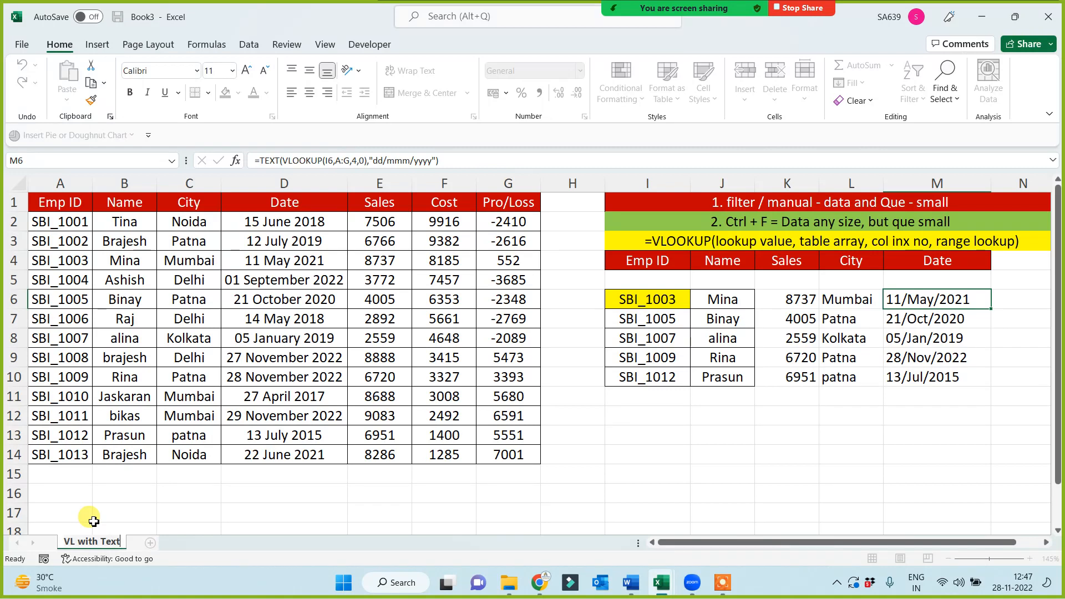
left_click(186, 508)
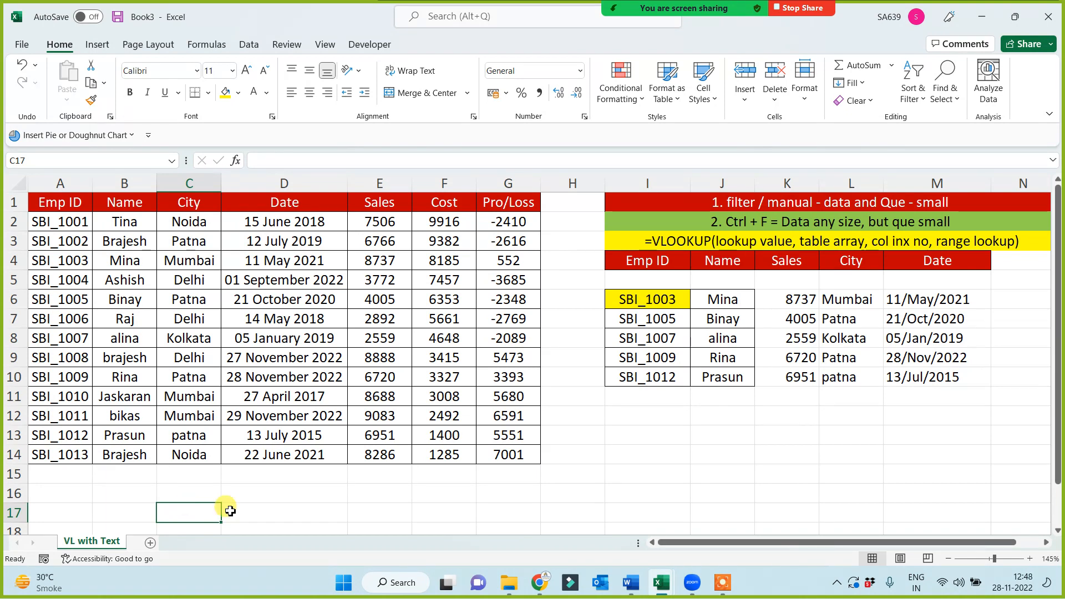
key("ctrl+a")
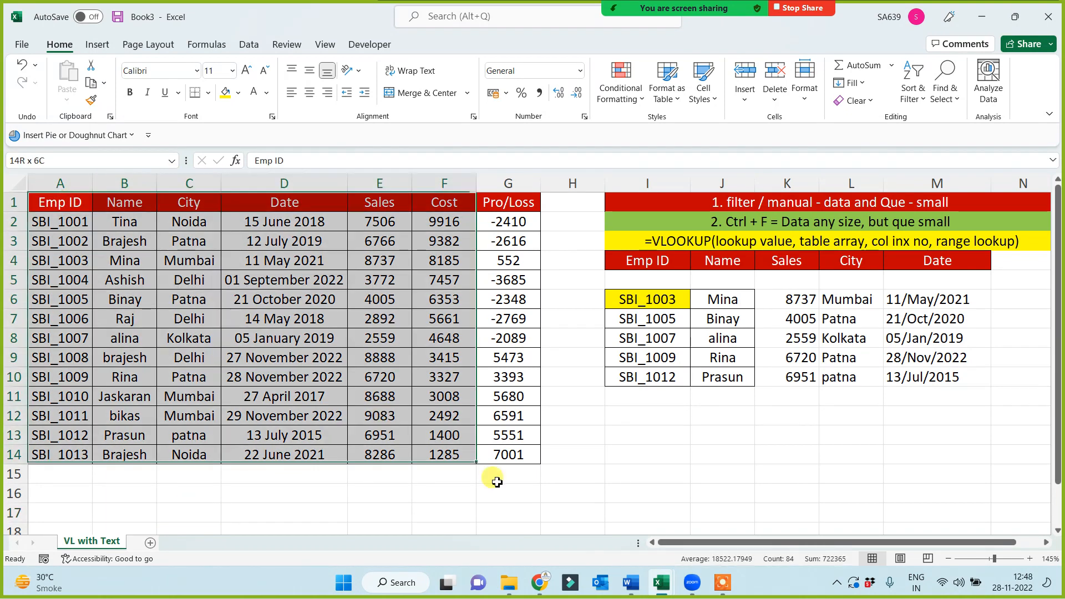
left_click(831, 420)
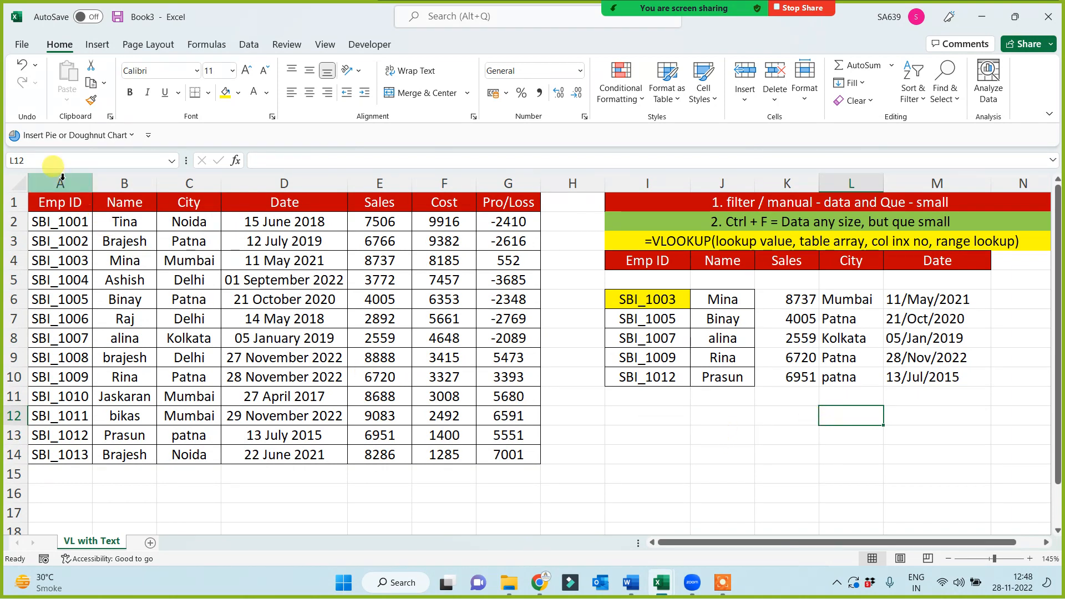
left_click_drag(60, 183, 556, 415)
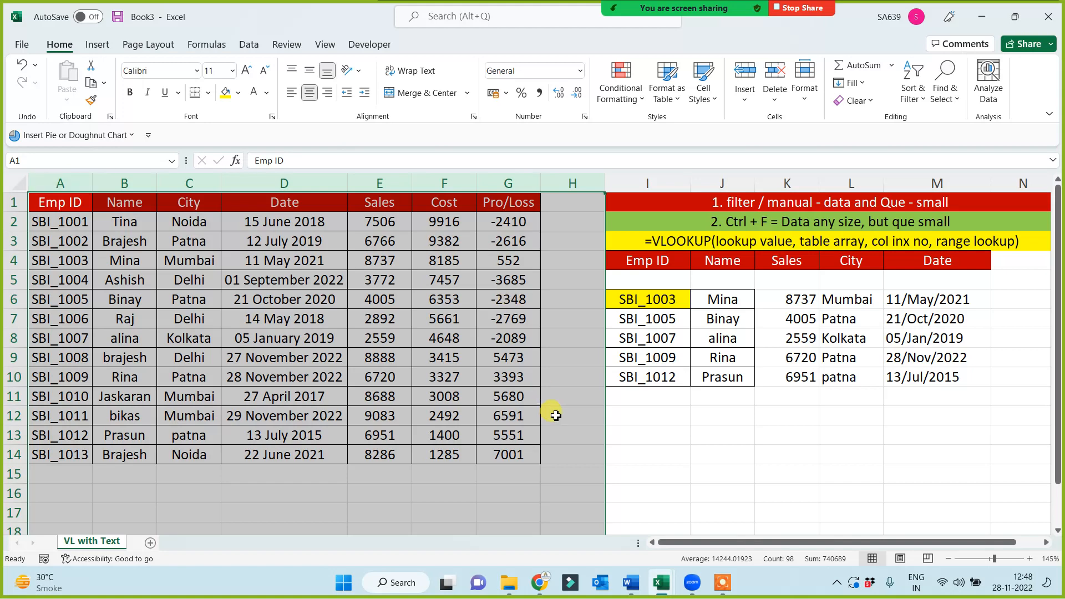
scroll(424, 388, "down", 1)
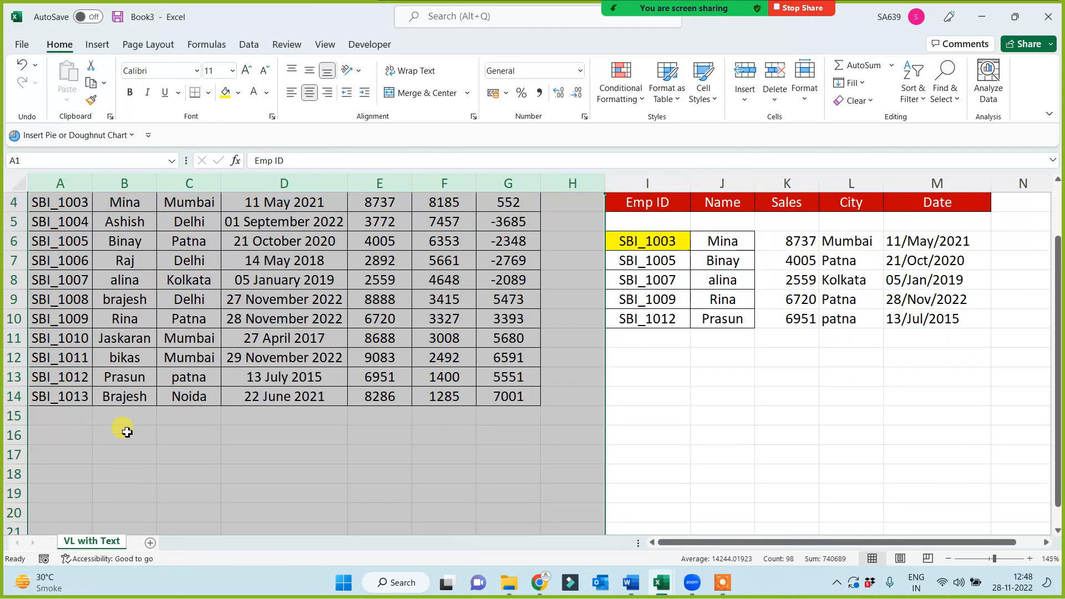
scroll(237, 444, "up", 1)
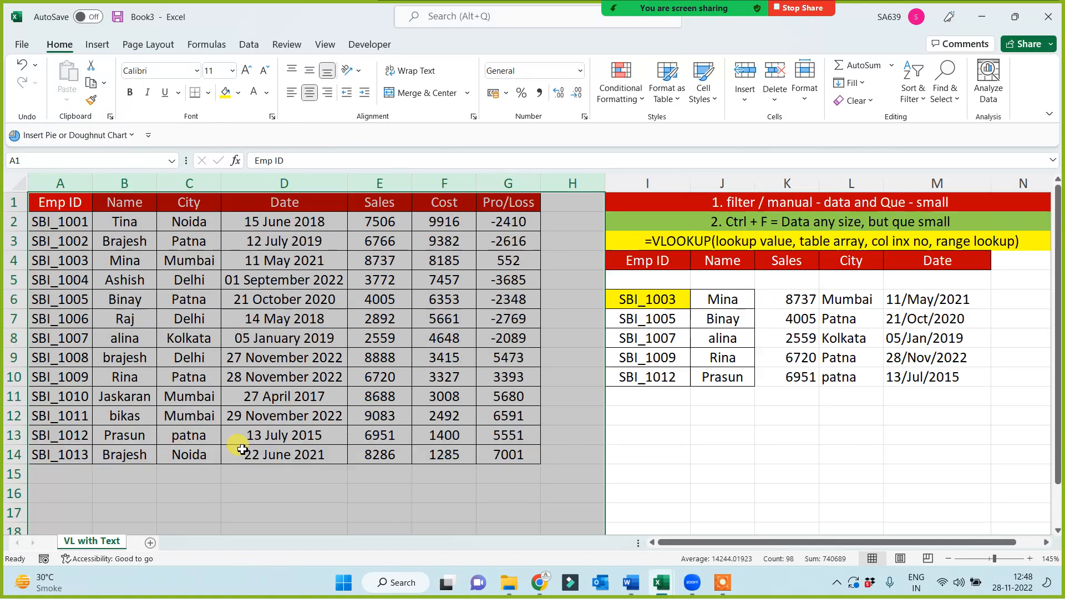
left_click_drag(37, 175, 508, 183)
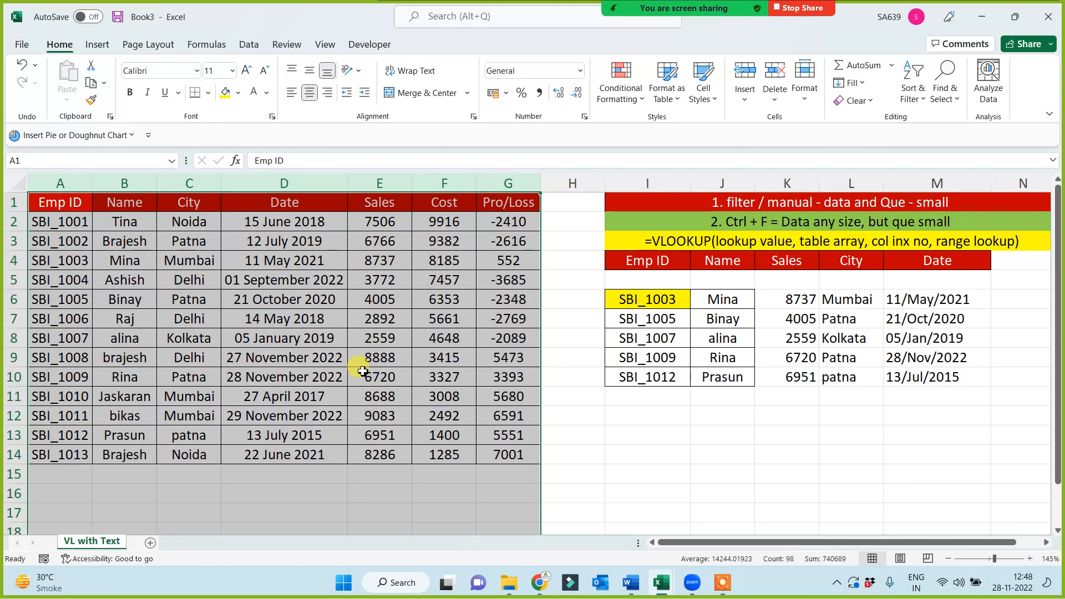
left_click(636, 471)
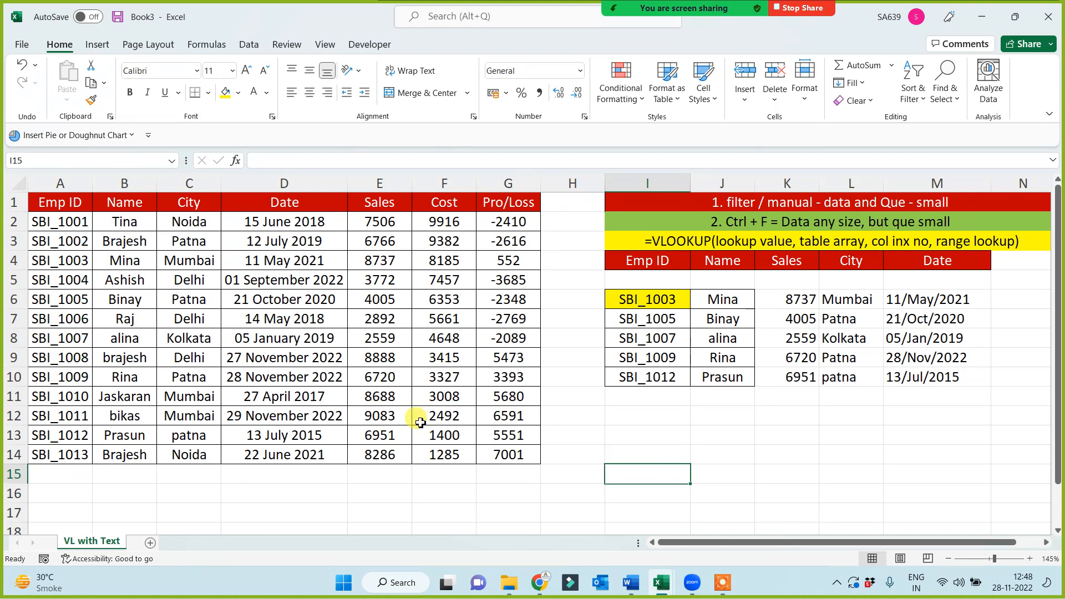
Copy the columns holding the employee data and the lookup table into a new sheet, starting at A1
left_click_drag(55, 182, 1020, 207)
key("ctrl+c")
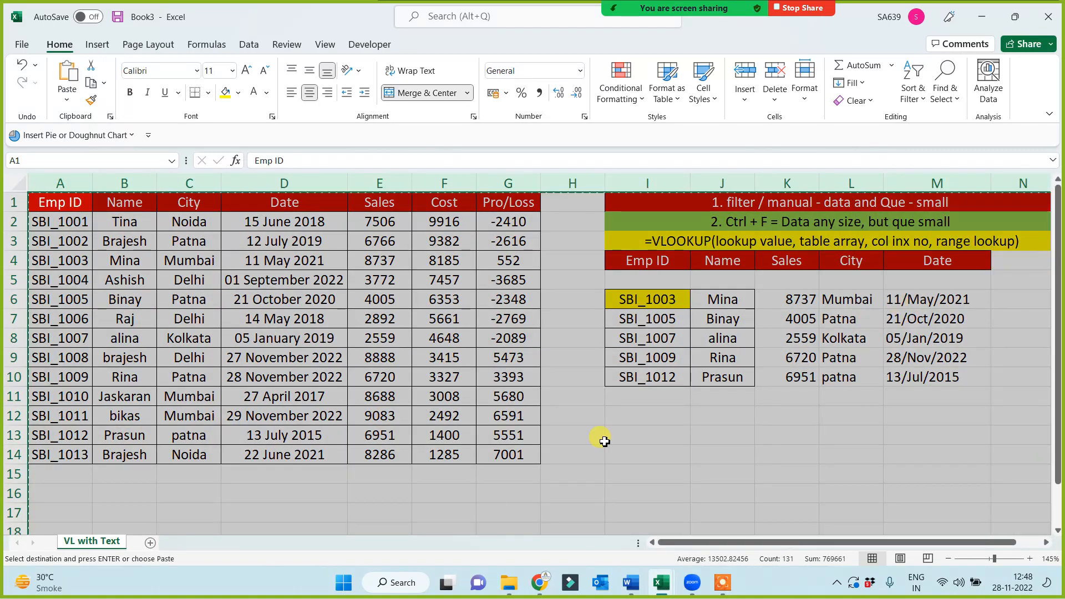
left_click(151, 544)
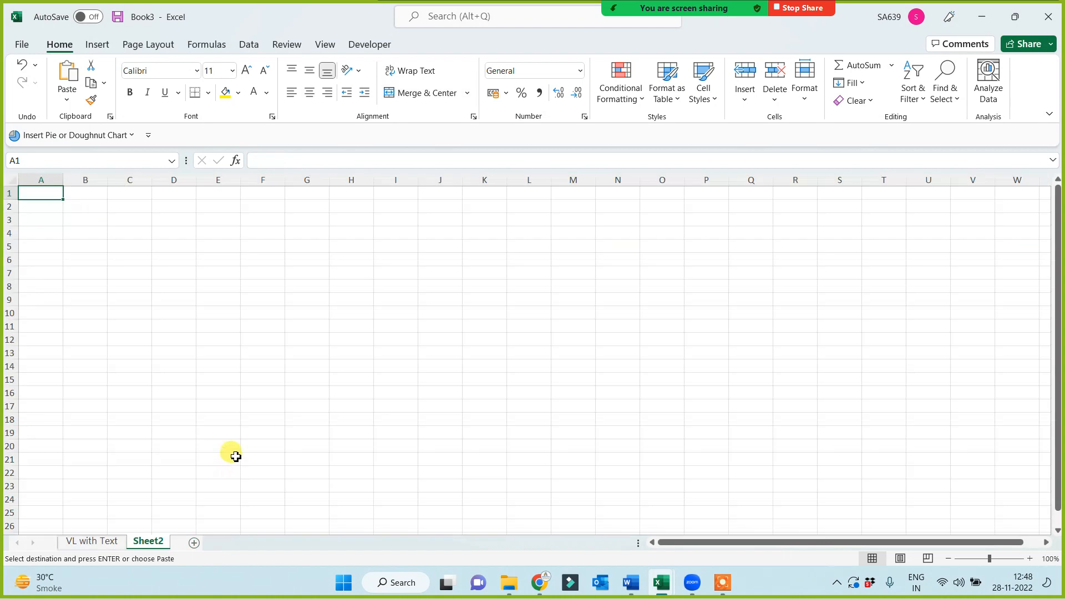
key("ctrl+v")
scroll(481, 442, "up", 3)
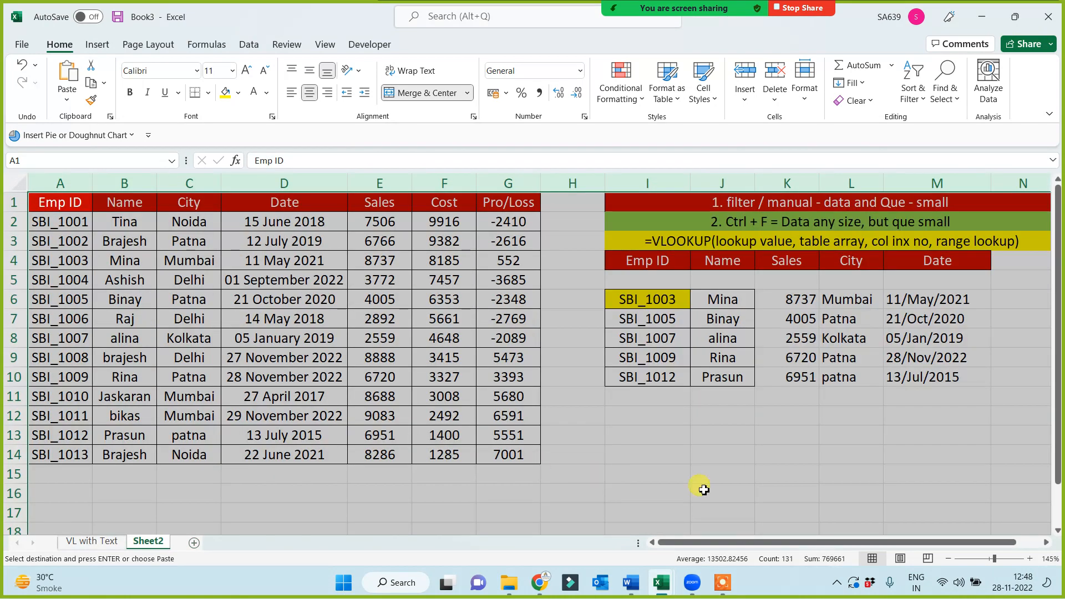
Clear the looked-up names, sales, cities and dates in J6:M10 of the new sheet
left_click_drag(731, 299, 953, 382)
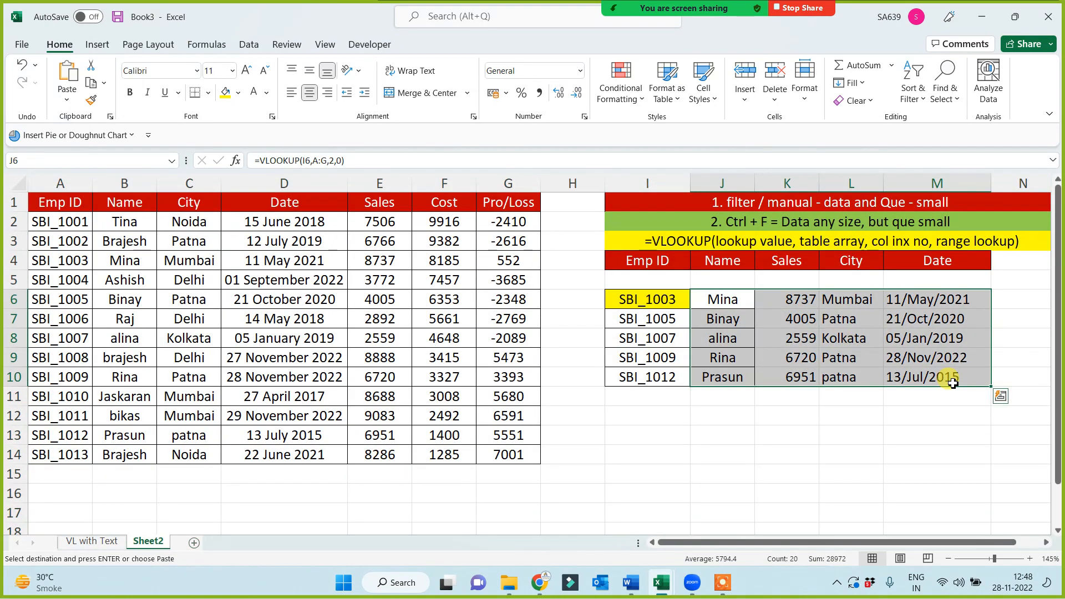
key("Delete")
left_click(835, 433)
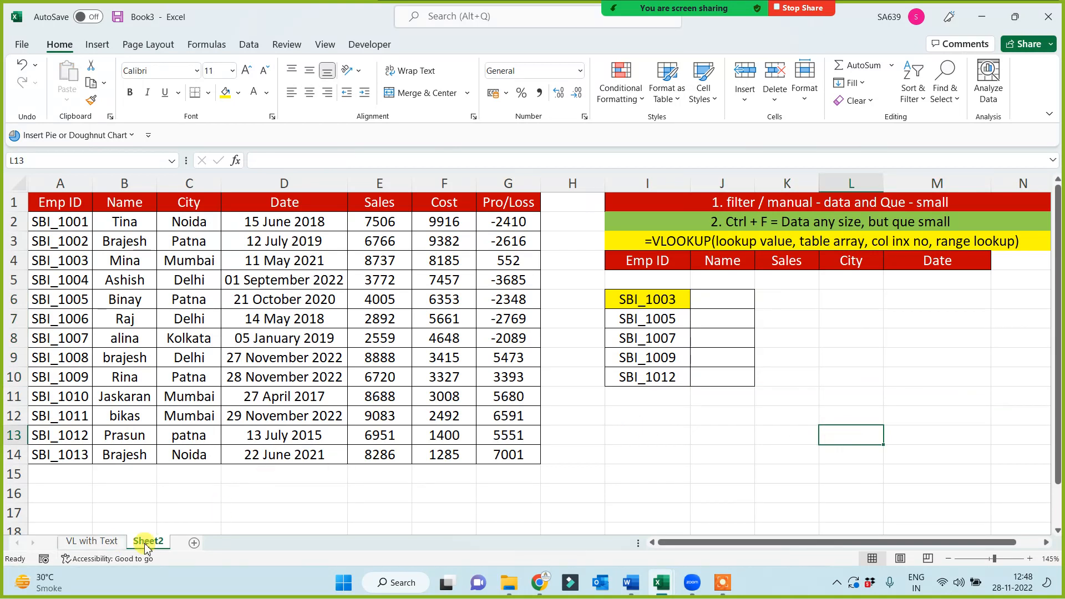
Enter =VLOOKUP(I6,$A$1:$G$14,2,0) in J6 to retrieve the name, and fill the formula down to J10
left_click(735, 303)
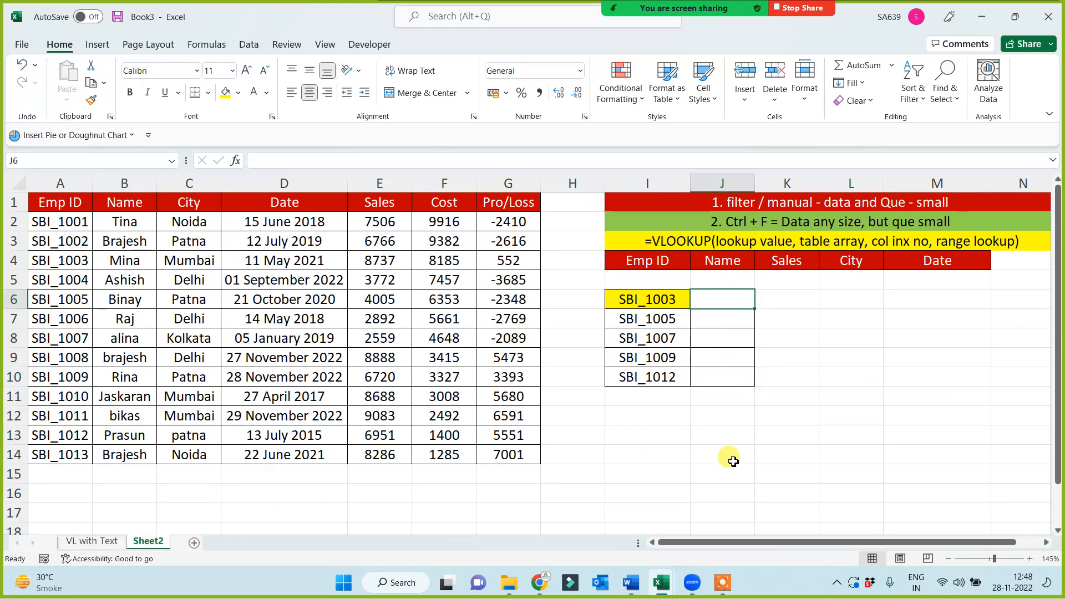
type("=vl")
key("Tab")
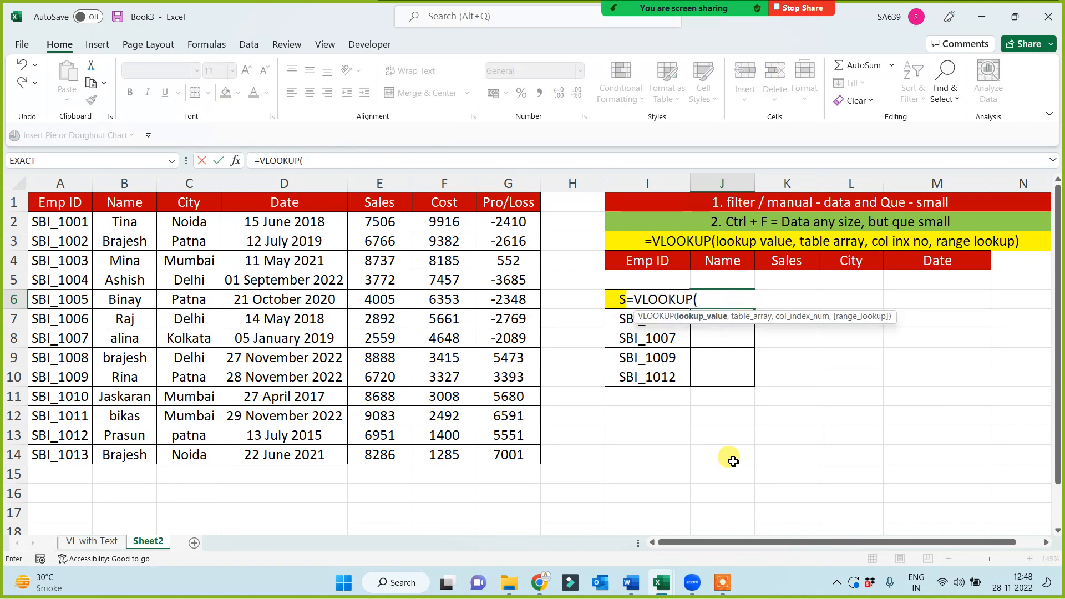
left_click(615, 301)
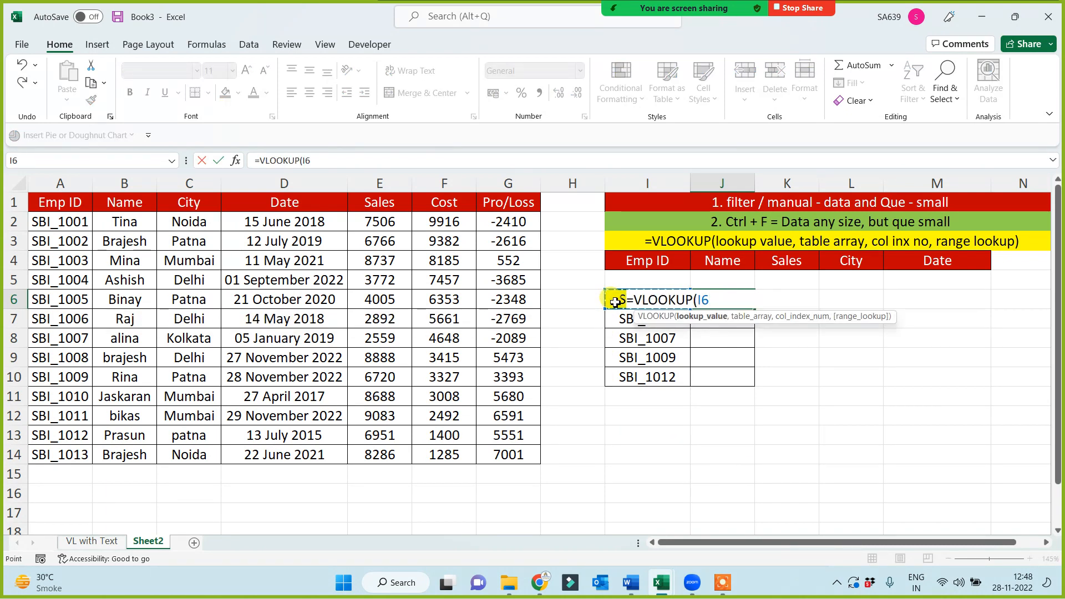
type(",")
left_click_drag(66, 202, 502, 456)
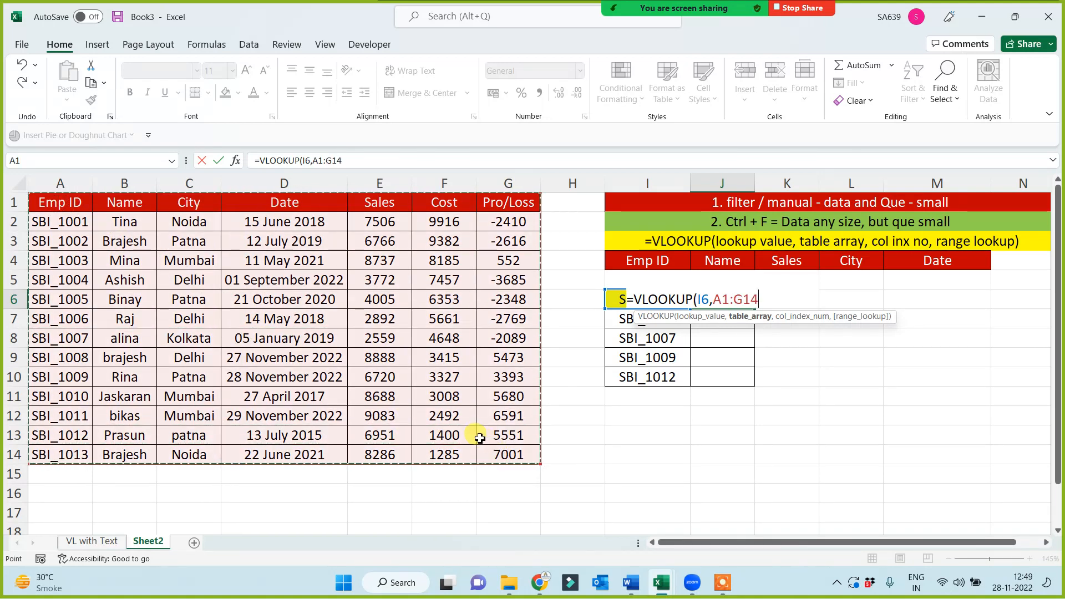
key("F4")
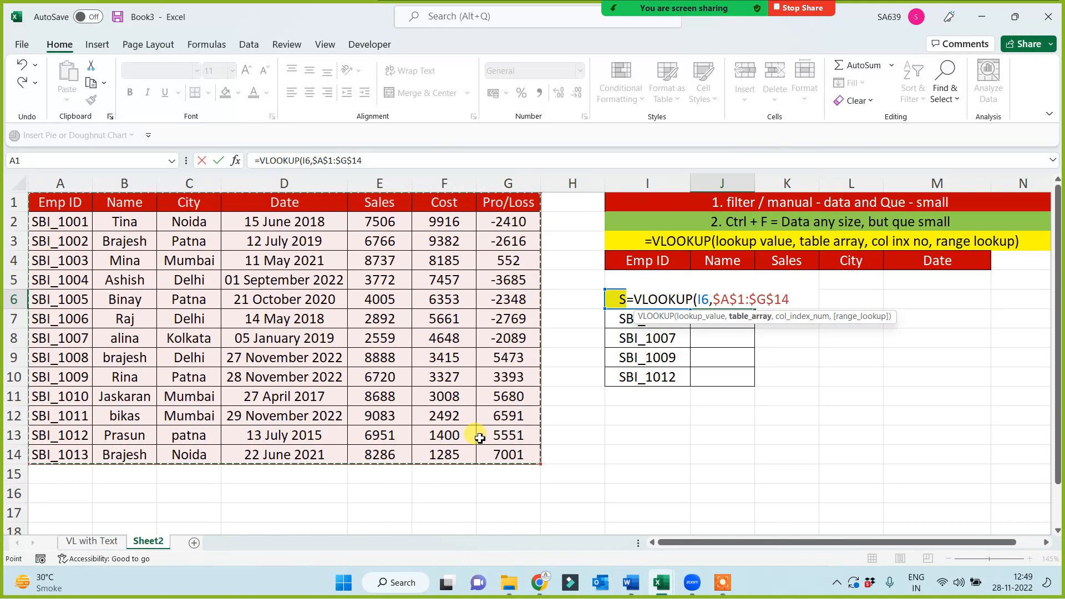
type(",")
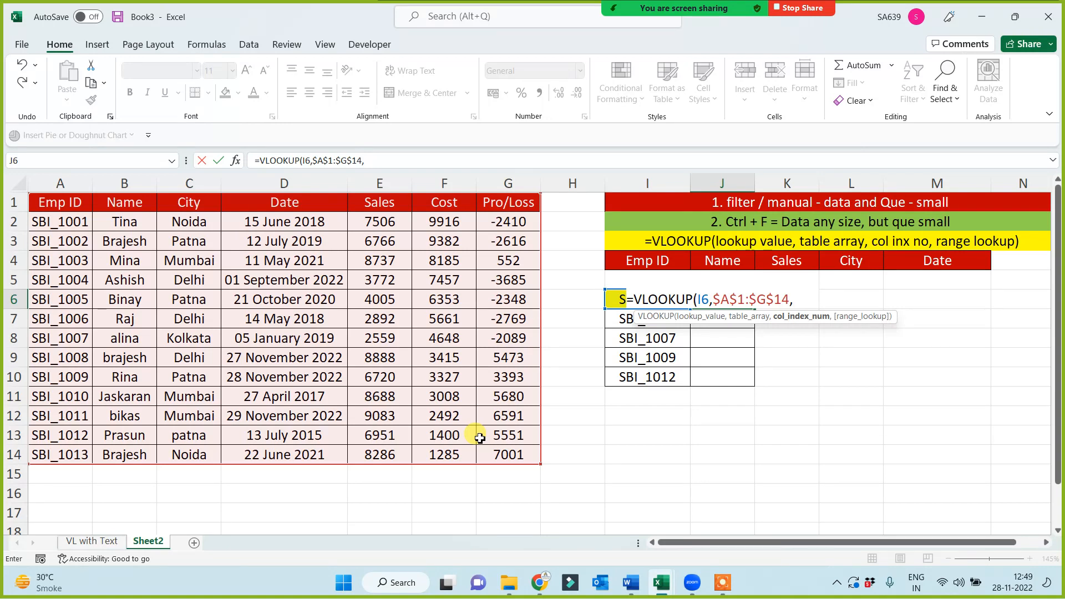
type("2,0)")
key("Return")
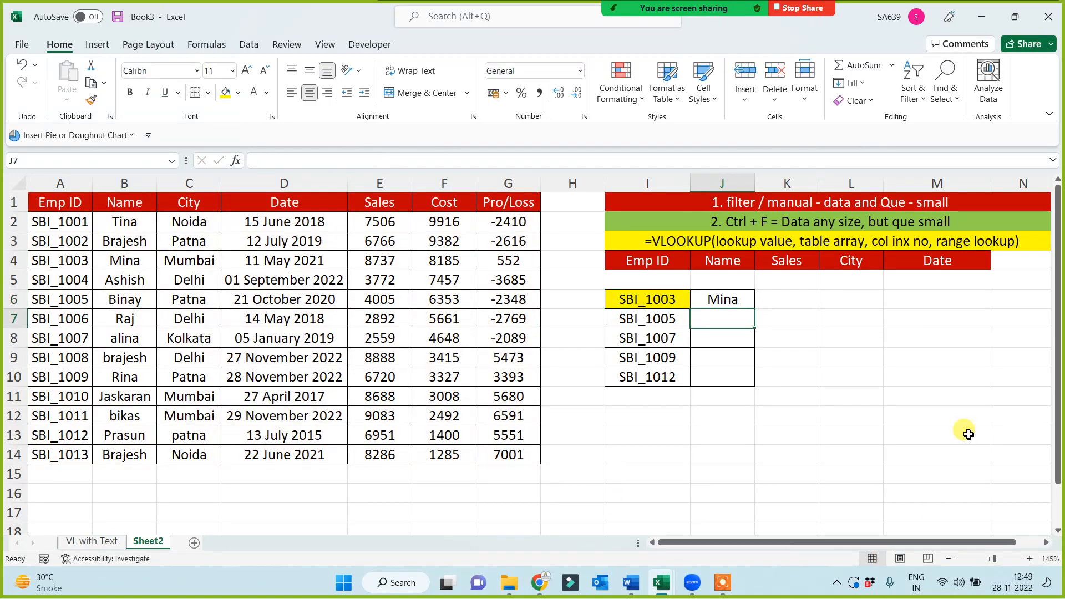
left_click(753, 303)
double_click(756, 310)
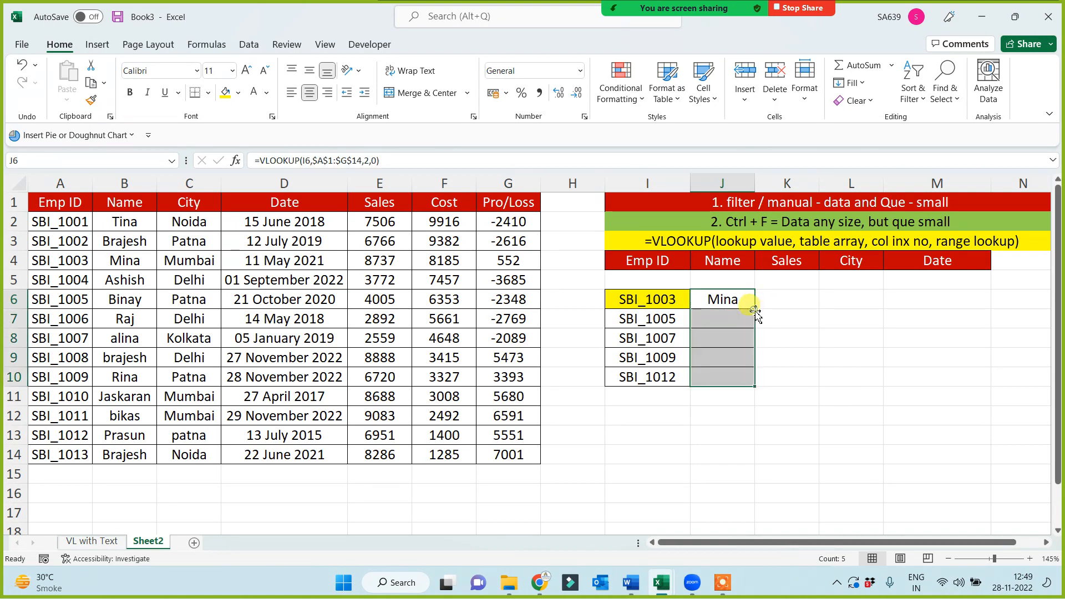
Enter =VLOOKUP(I6,$A$1:$G$14,5,0) in K6 to retrieve the sales, and fill the formula down to K10
left_click(803, 306)
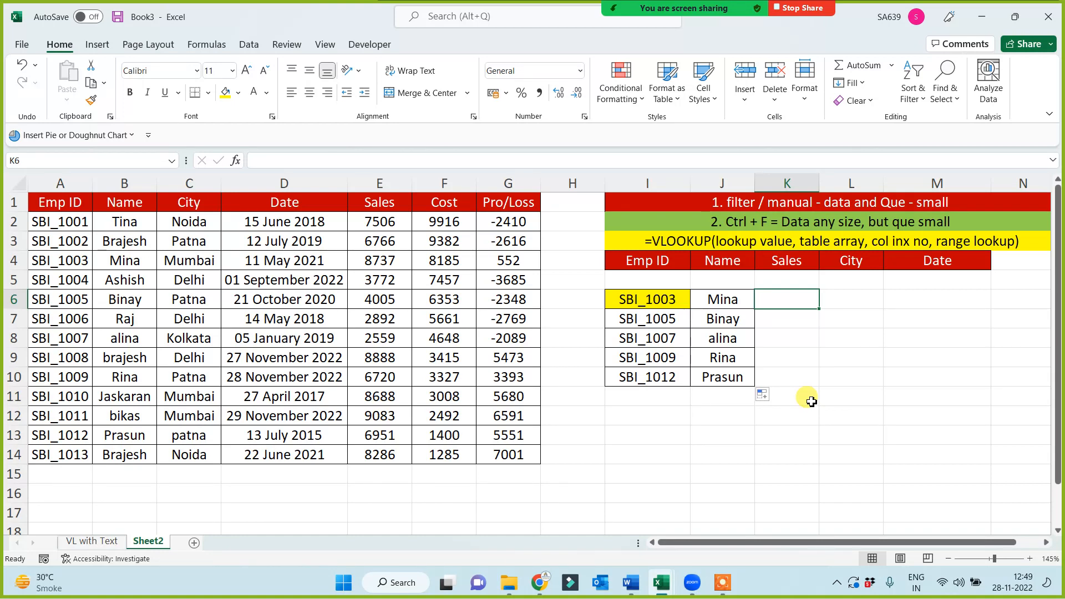
type("=")
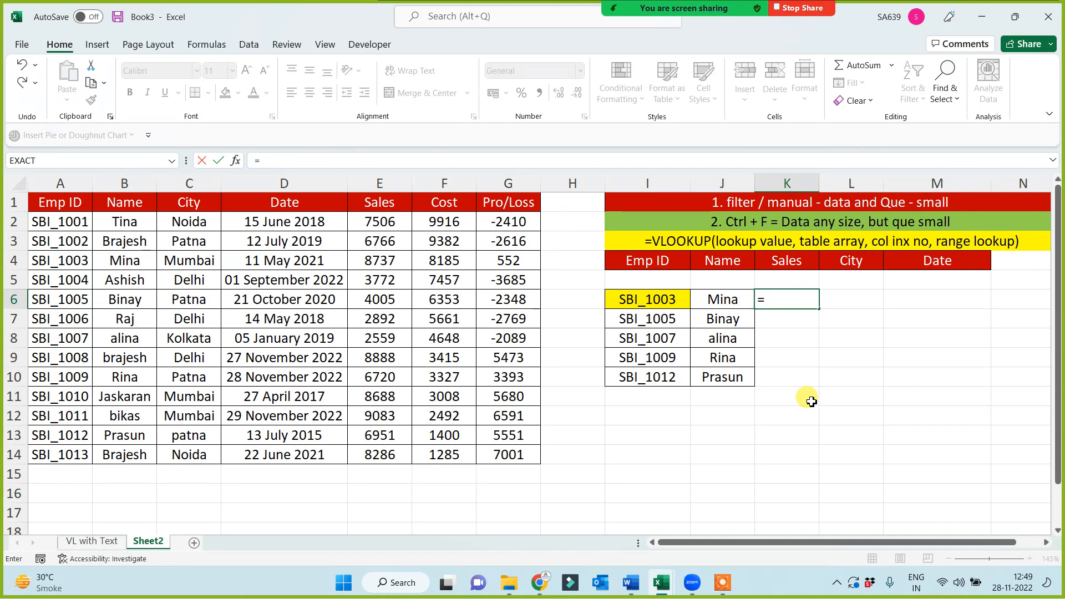
type("vl")
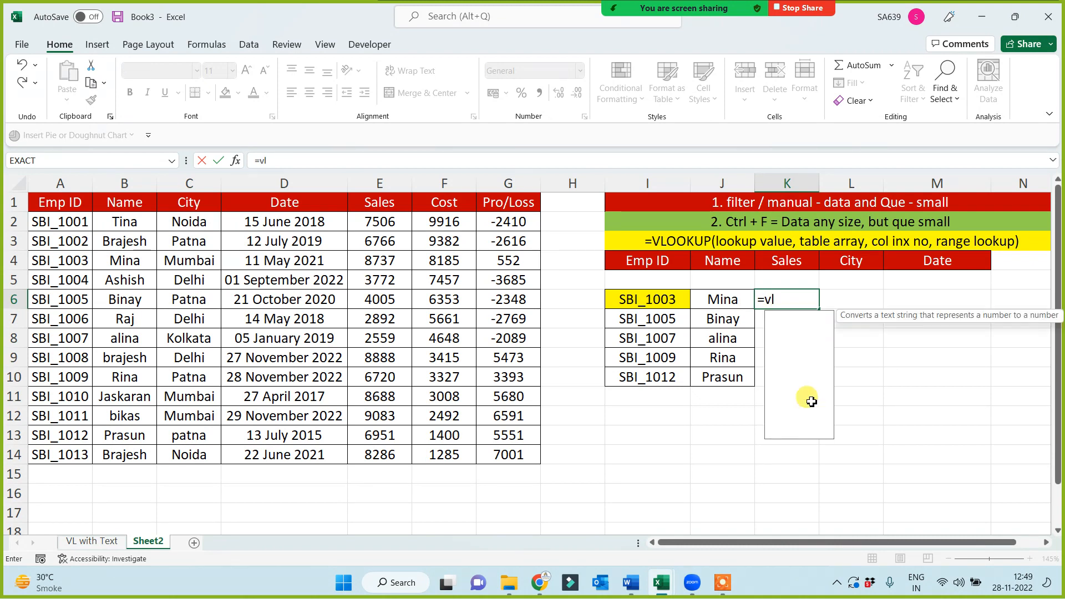
key("Tab")
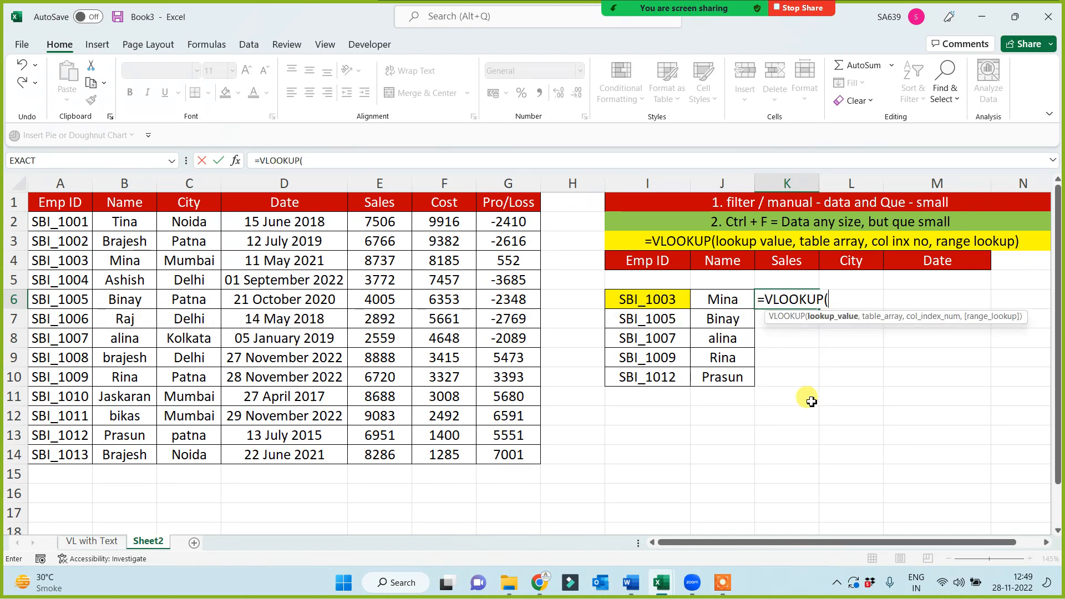
left_click(685, 300)
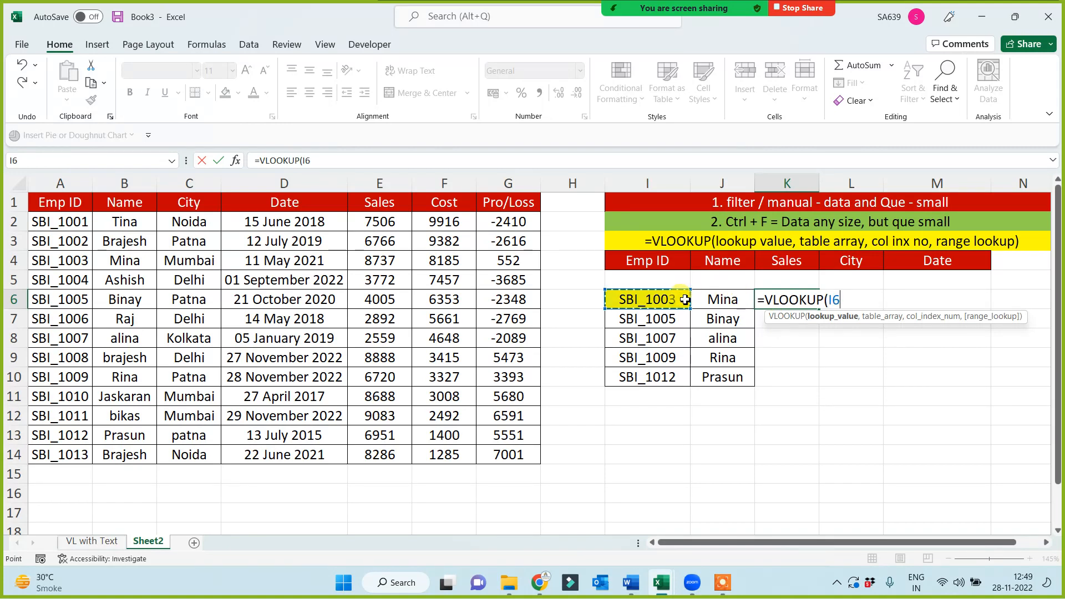
type(",")
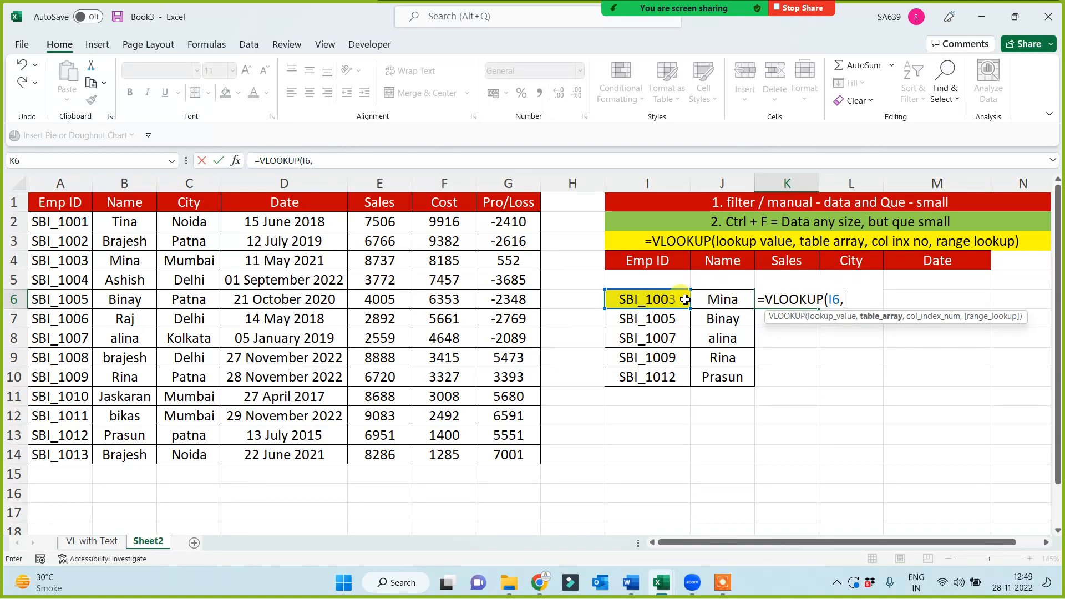
left_click_drag(60, 202, 504, 458)
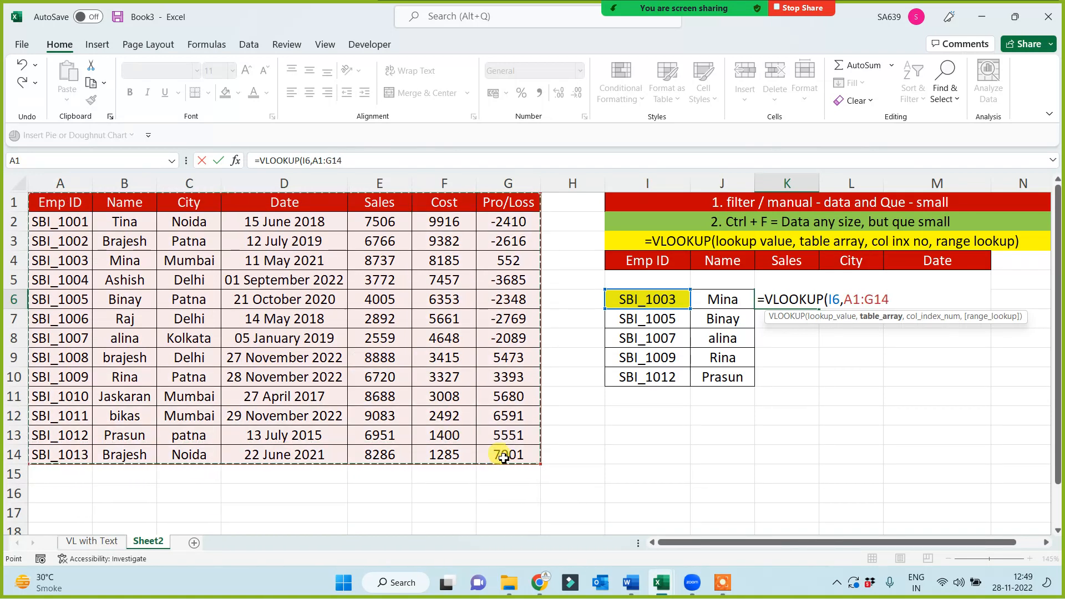
key("F4")
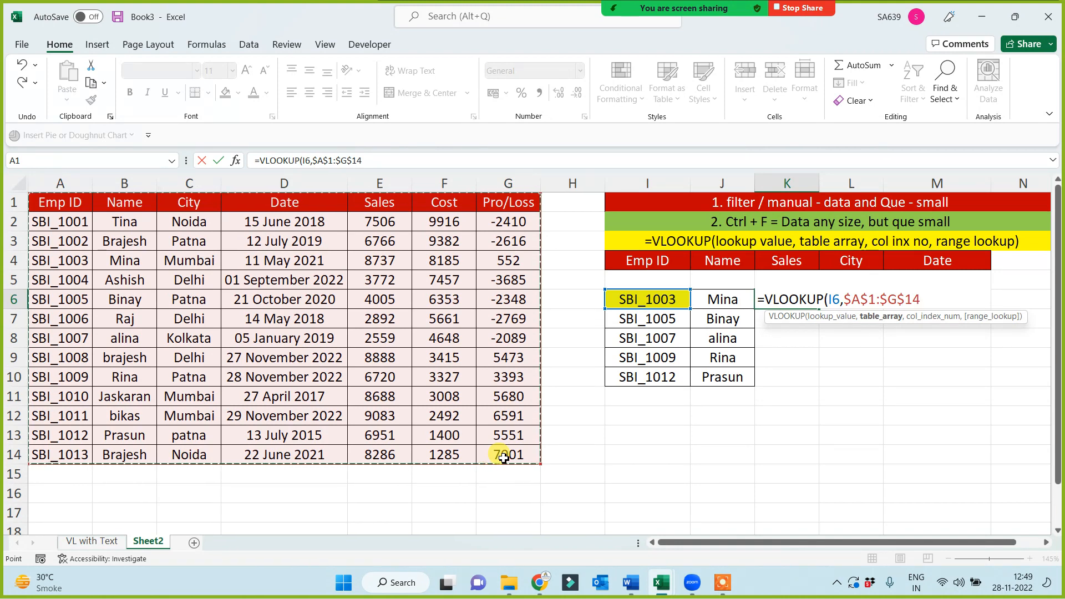
type(",")
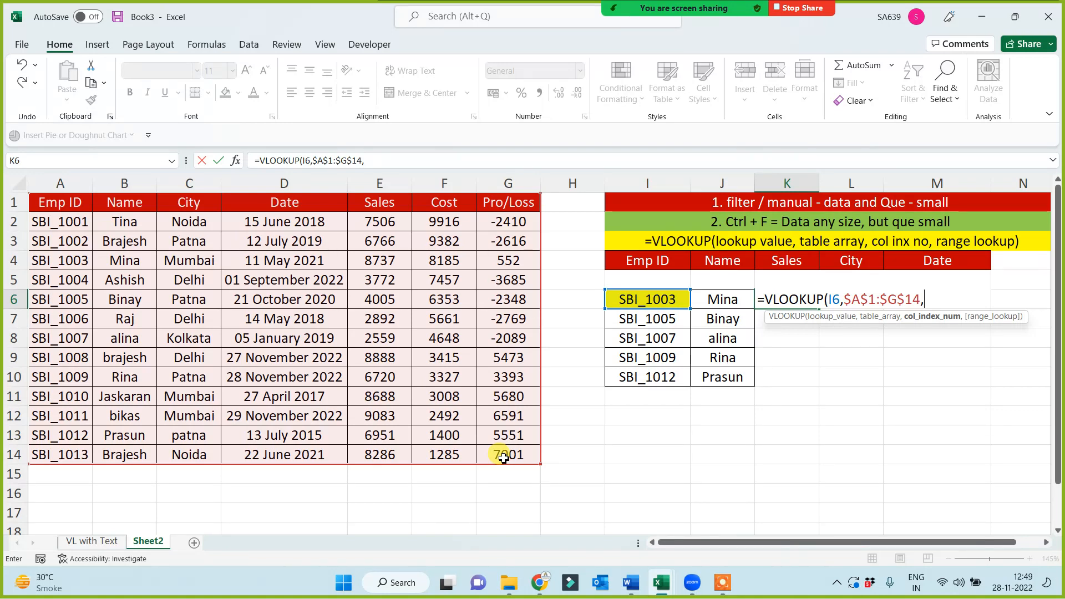
type("5,0)")
key("Return")
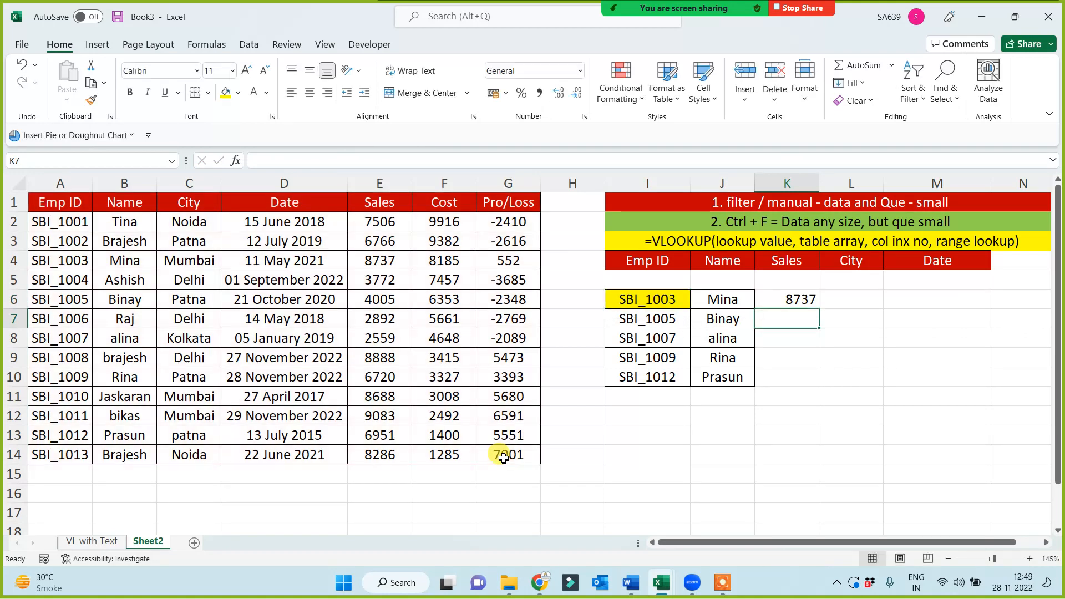
left_click(803, 300)
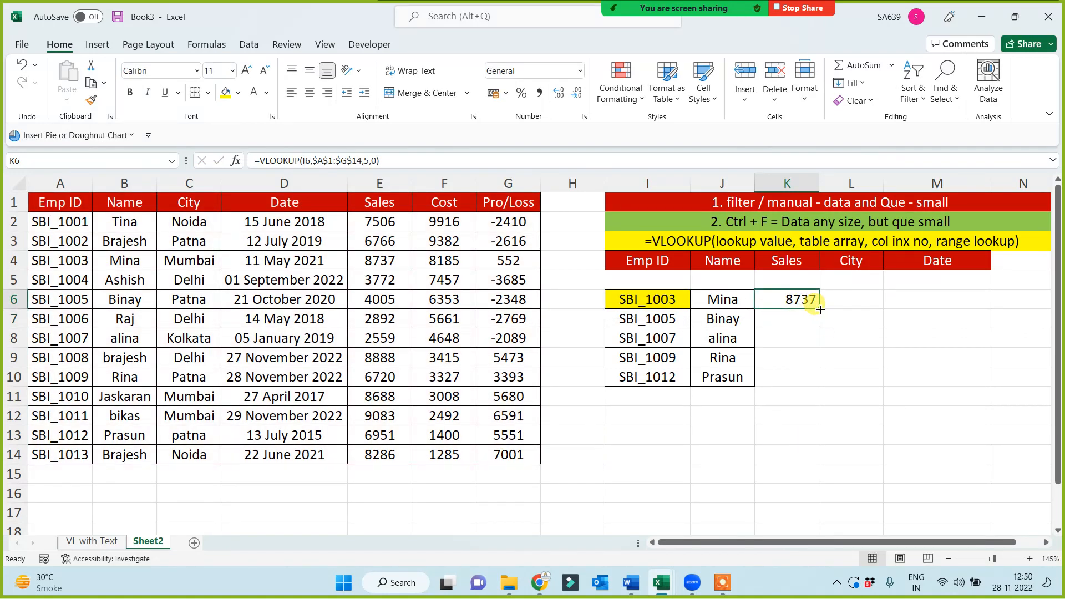
left_click_drag(821, 310, 804, 382)
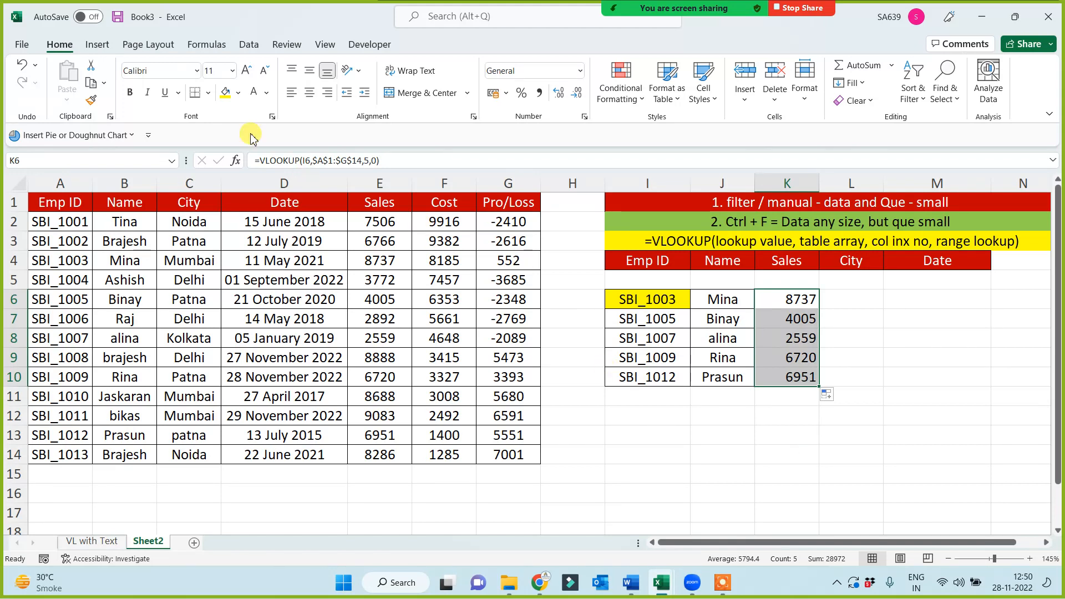
Center the looked-up sales in K6:K10 and apply all borders to them
left_click(310, 93)
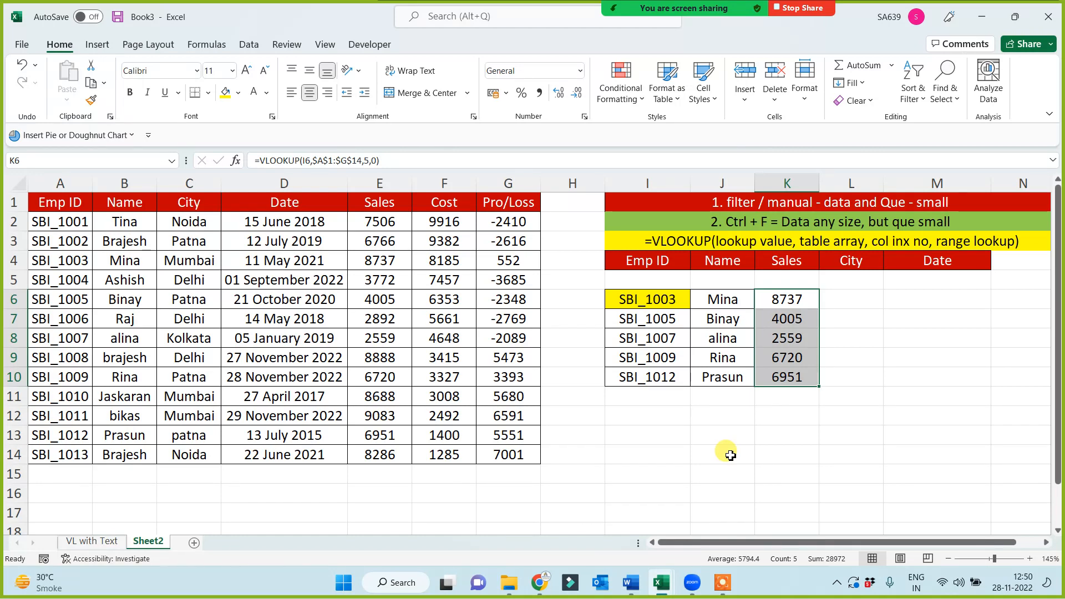
left_click(730, 459)
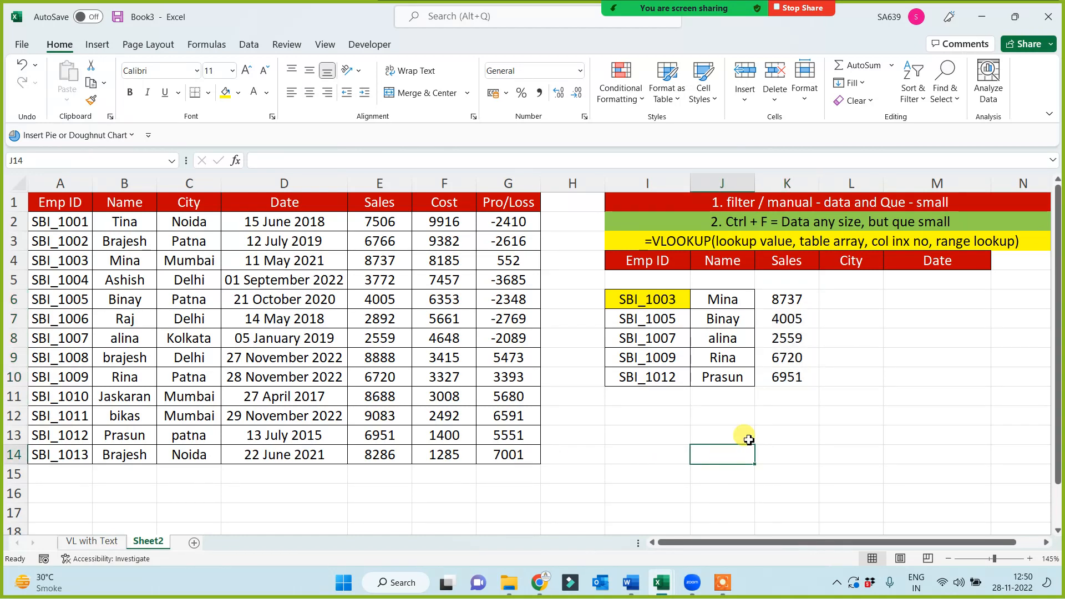
left_click_drag(795, 300, 787, 381)
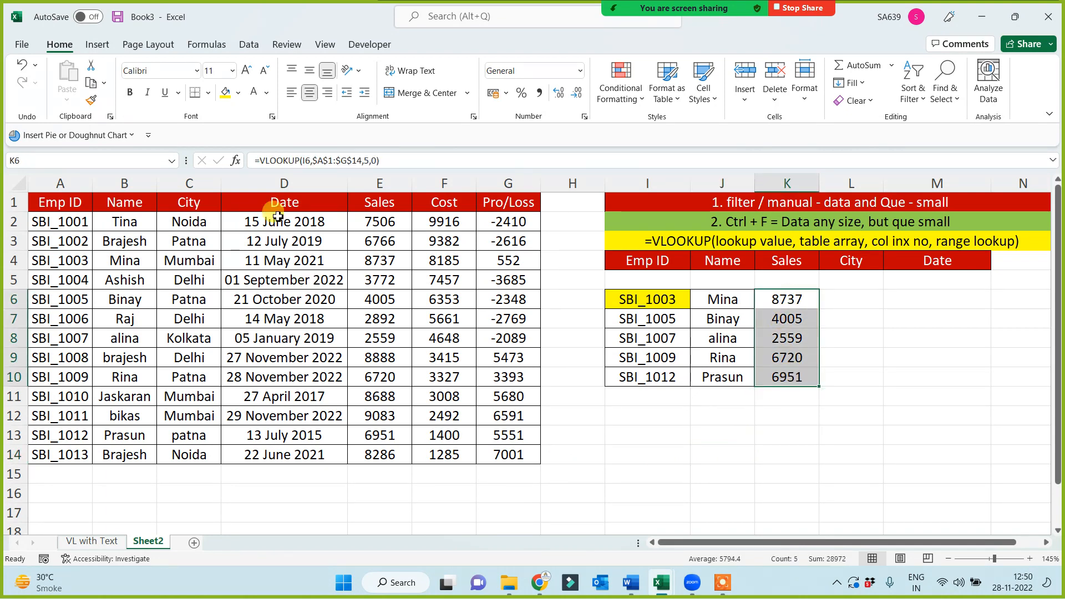
left_click(210, 95)
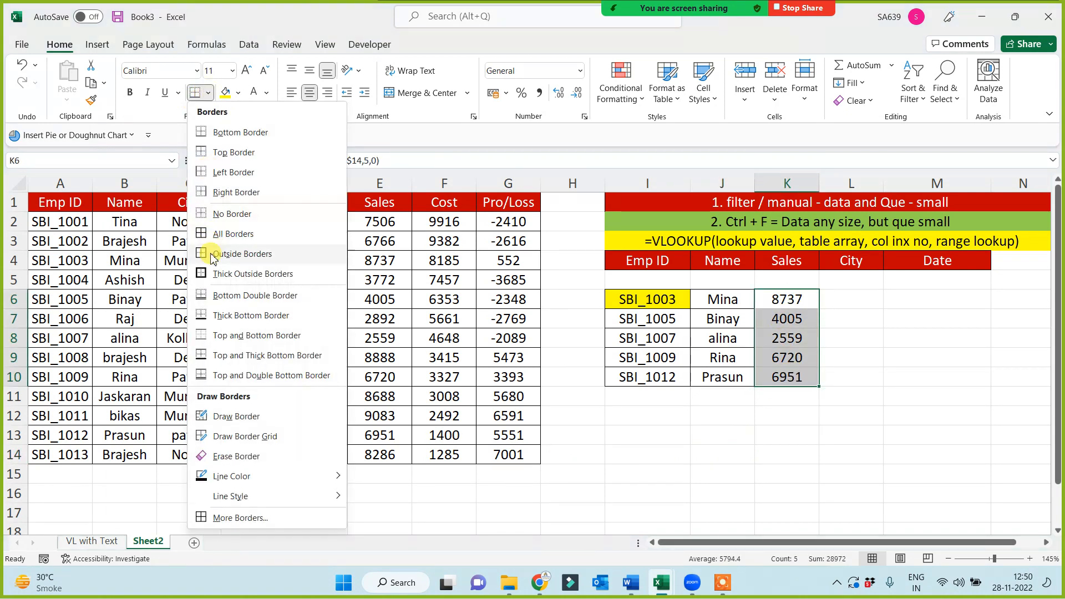
left_click(216, 233)
left_click(658, 472)
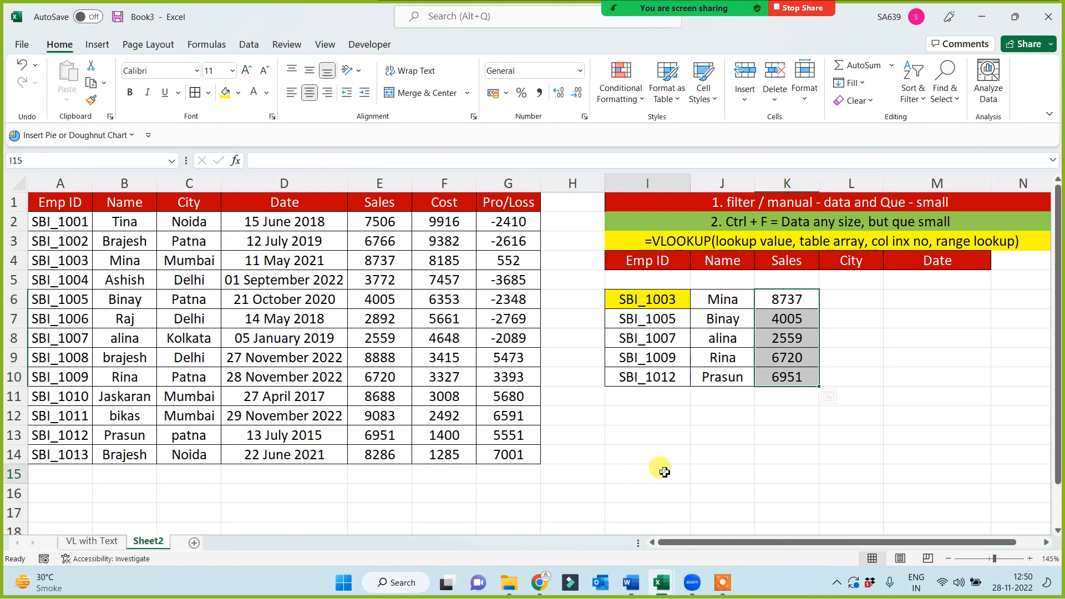
Rename Sheet2 to "VL with Freeze (F4)"
double_click(149, 542)
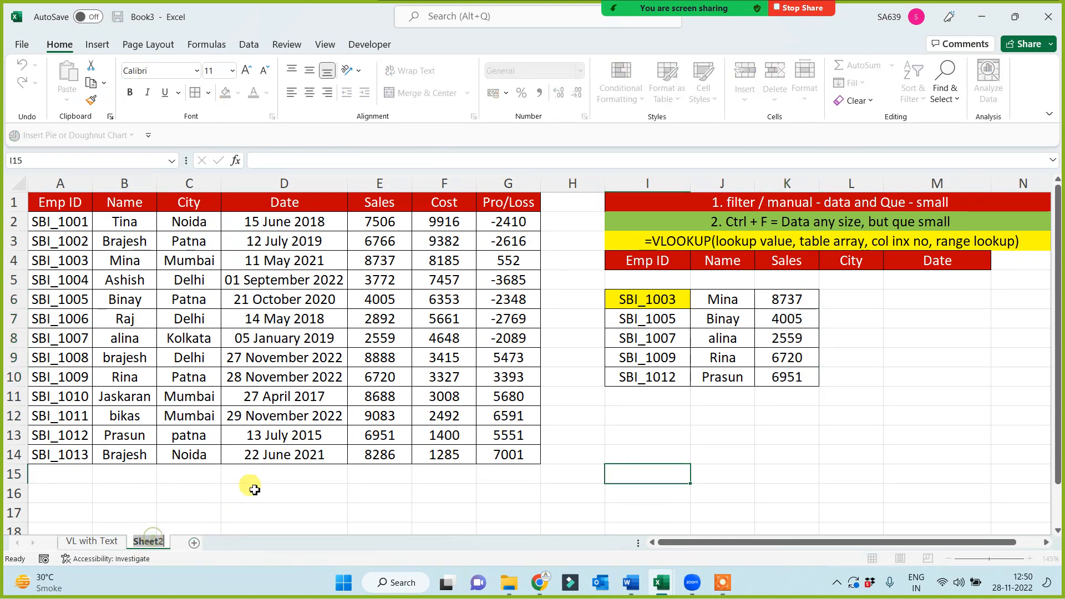
type("VL with")
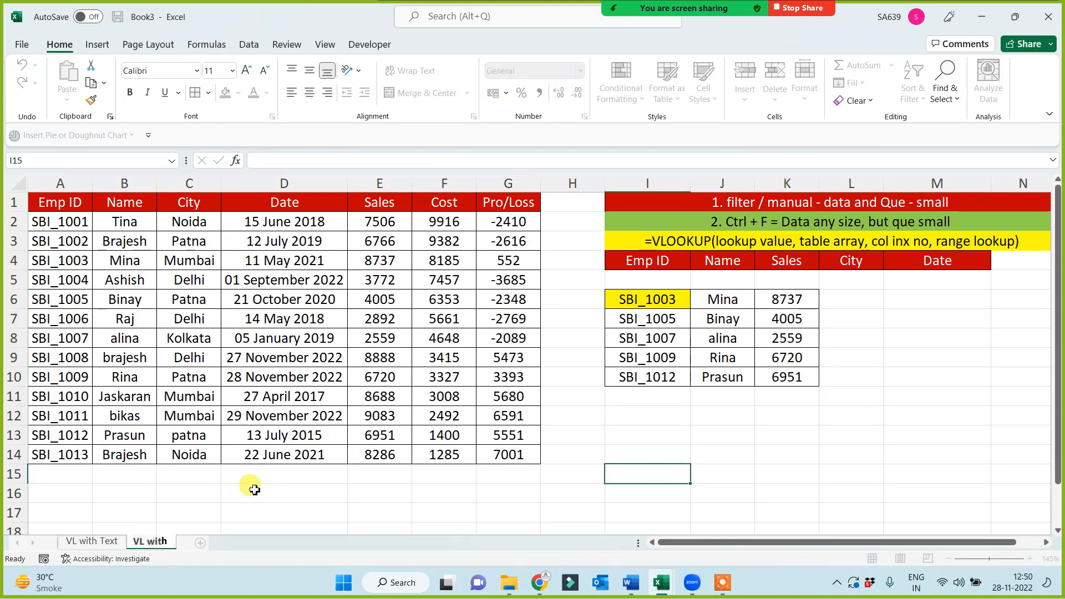
type(" Freeze")
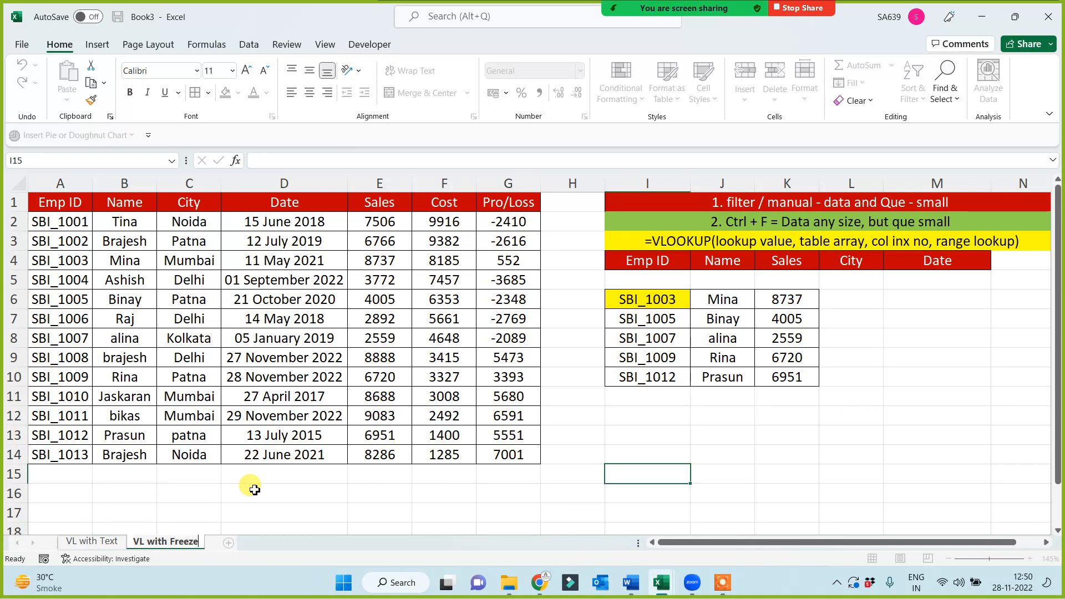
type(" (F4)")
left_click(363, 495)
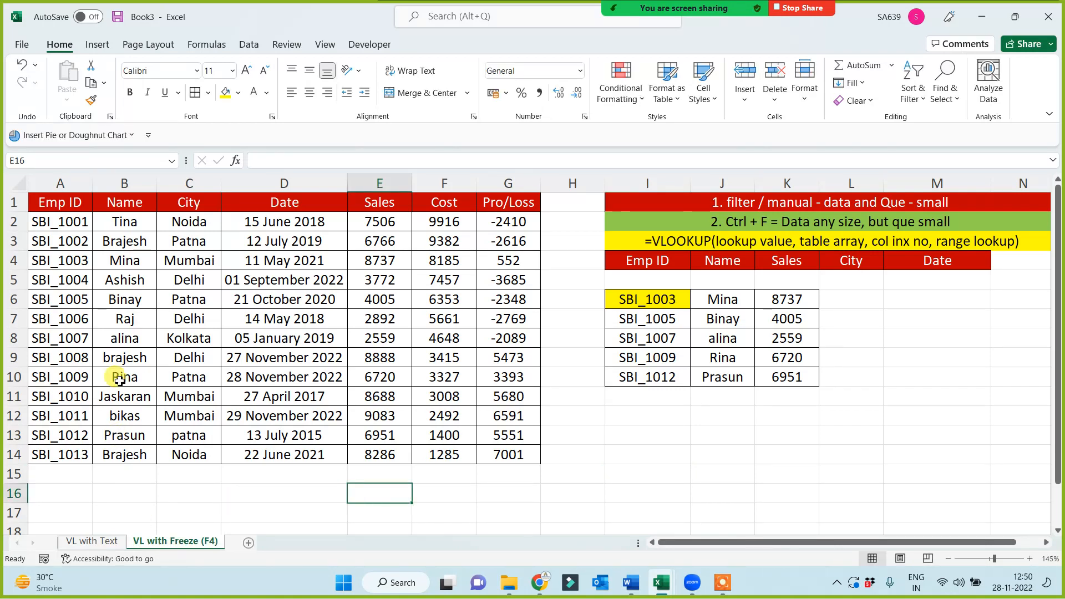
Copy the entire contents of the VL with Freeze (F4) sheet into a new sheet, starting at A1
left_click(18, 184)
key("ctrl+c")
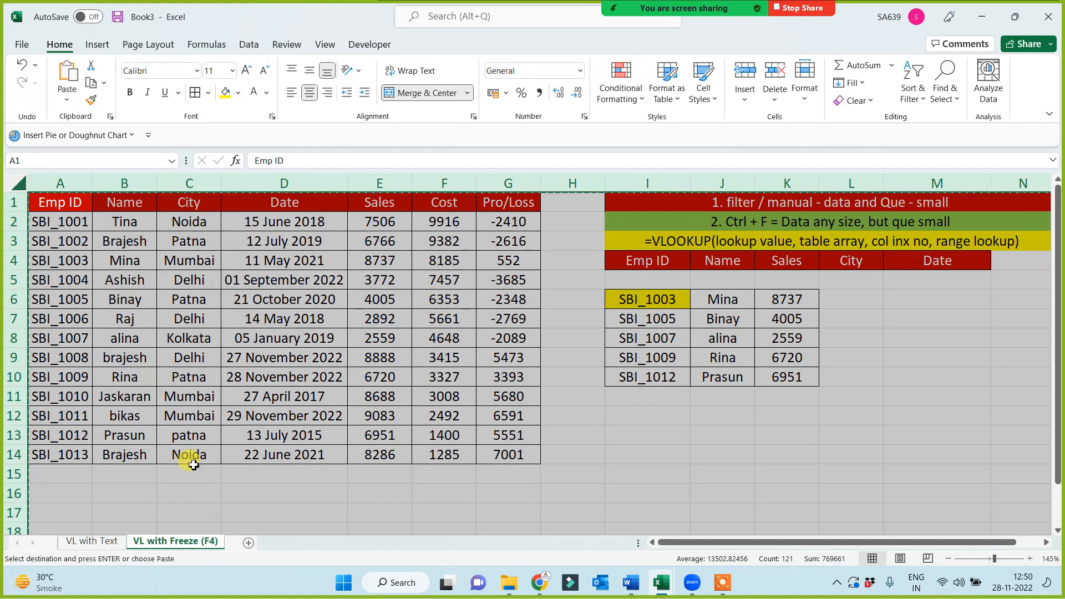
left_click(249, 543)
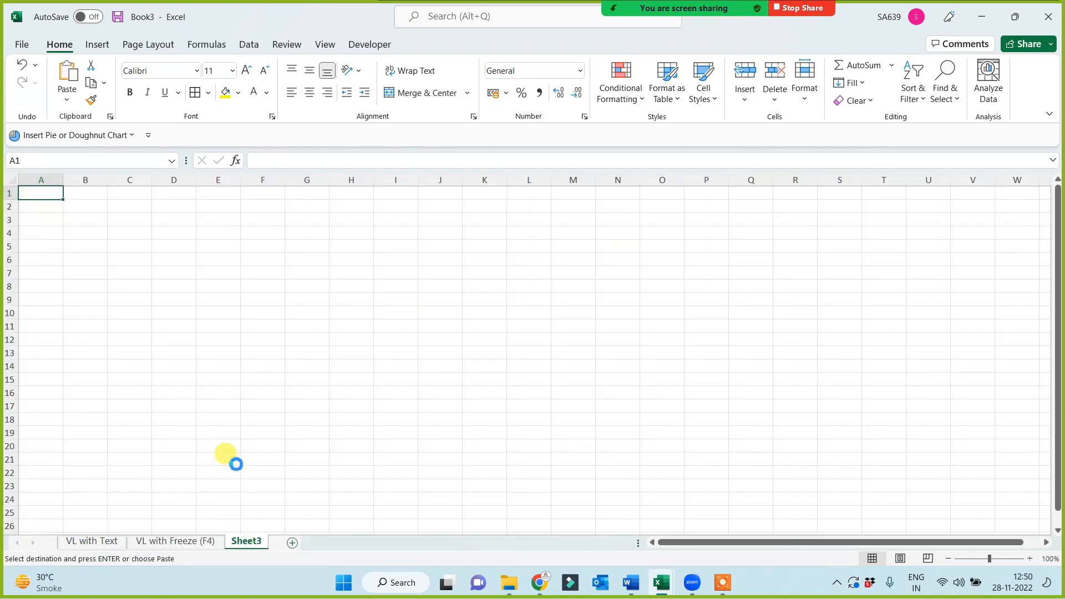
key("ctrl+v")
scroll(353, 450, "up", 3)
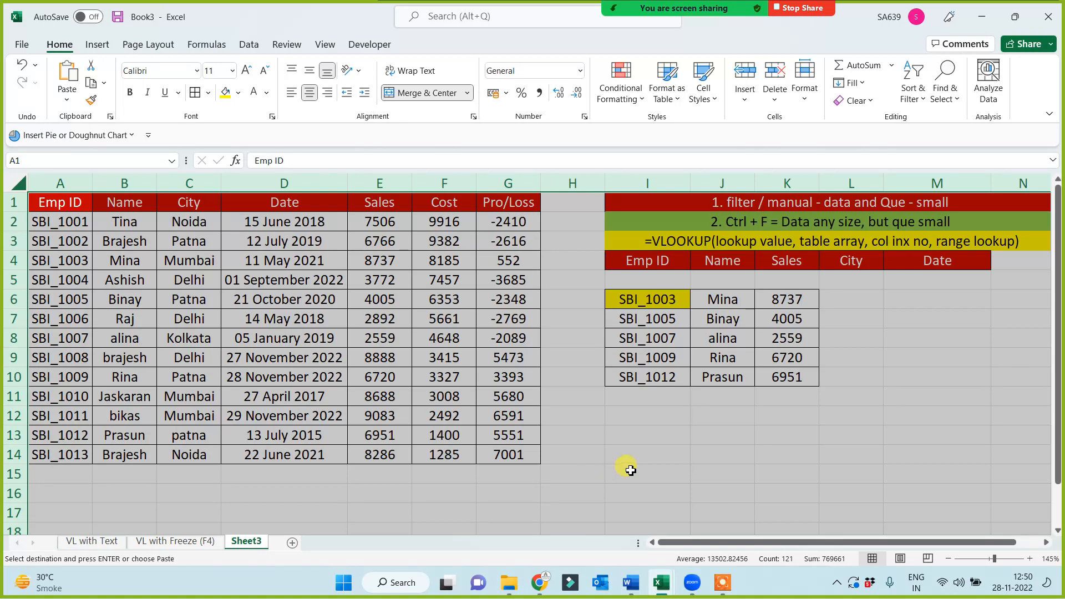
left_click(620, 471)
Rename the new Sheet3 to "NM+VL"
double_click(244, 541)
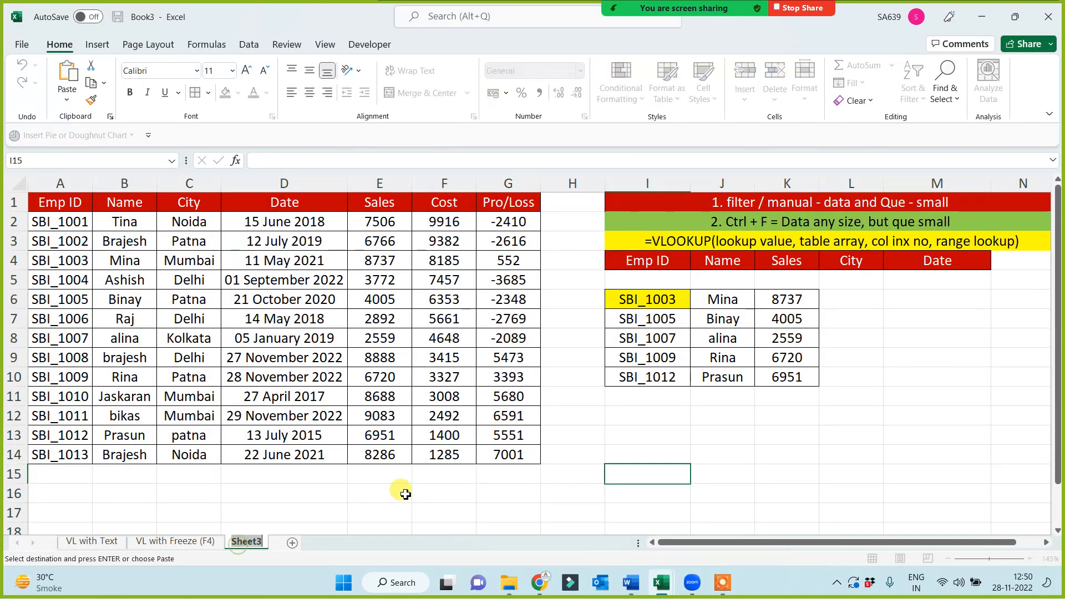
type("NM")
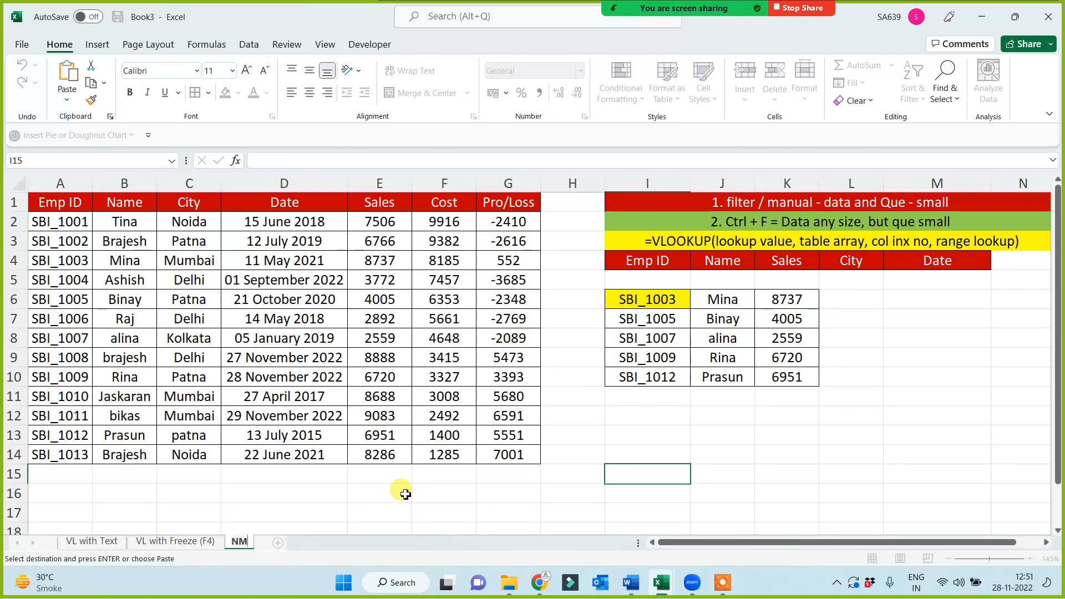
type("+")
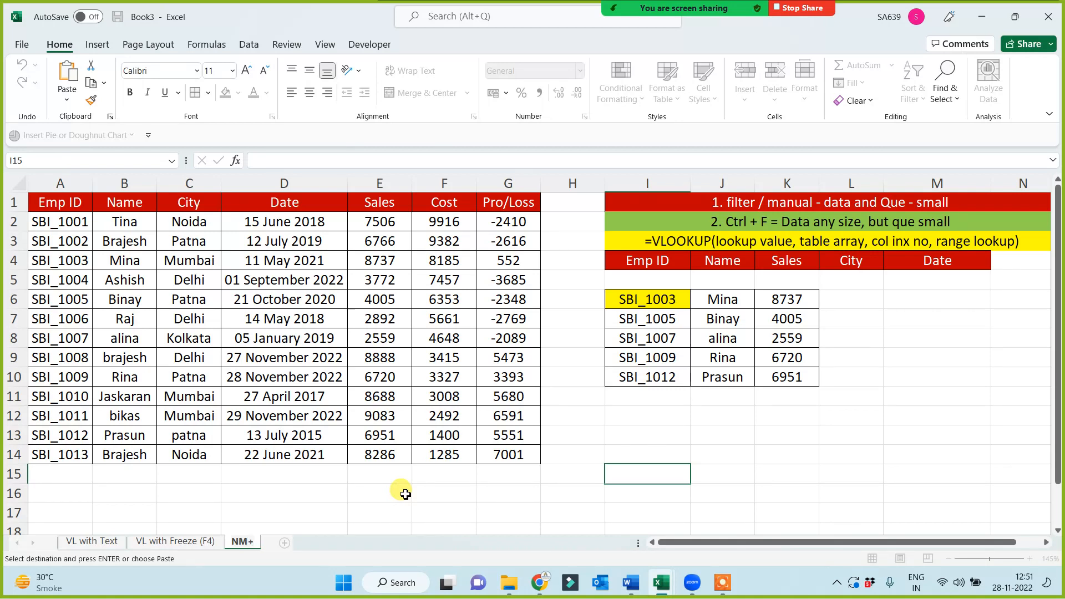
type("VL")
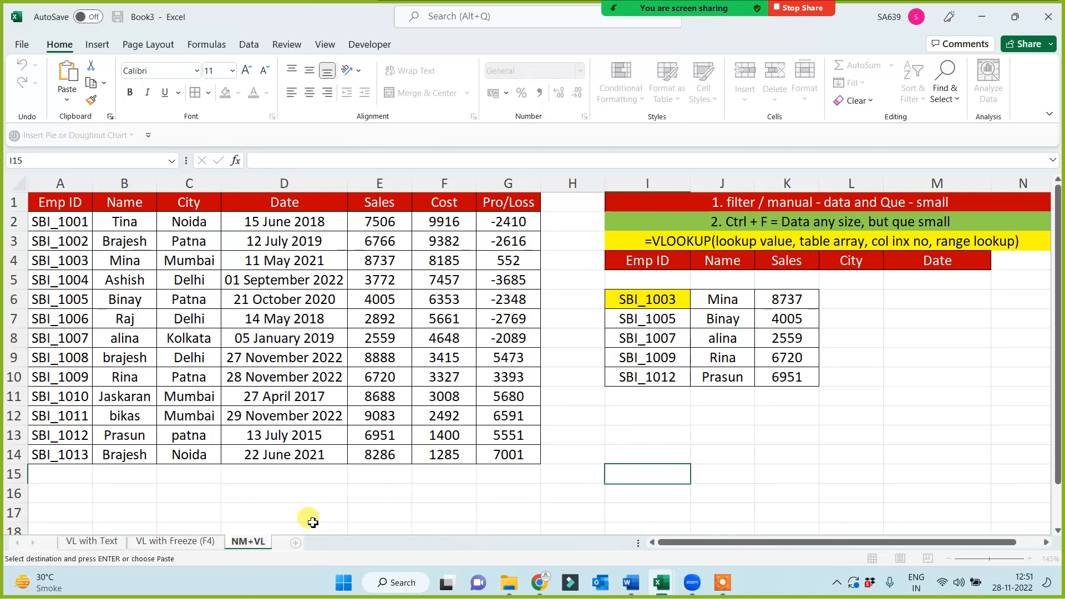
left_click(335, 496)
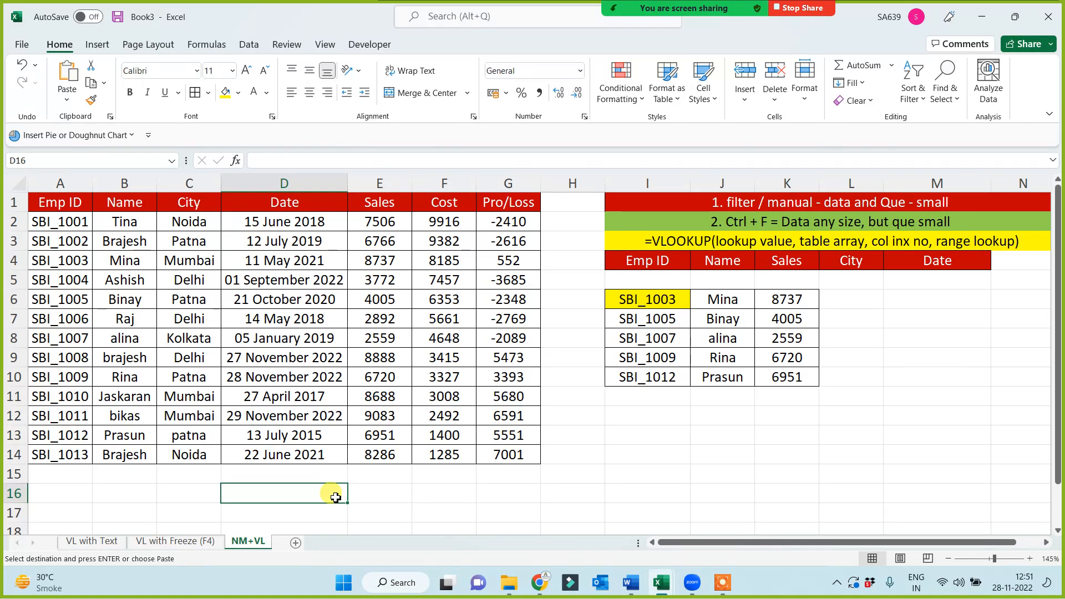
Clear the looked-up names and sales in J6:K10 of the NM+VL sheet
left_click_drag(737, 300, 786, 372)
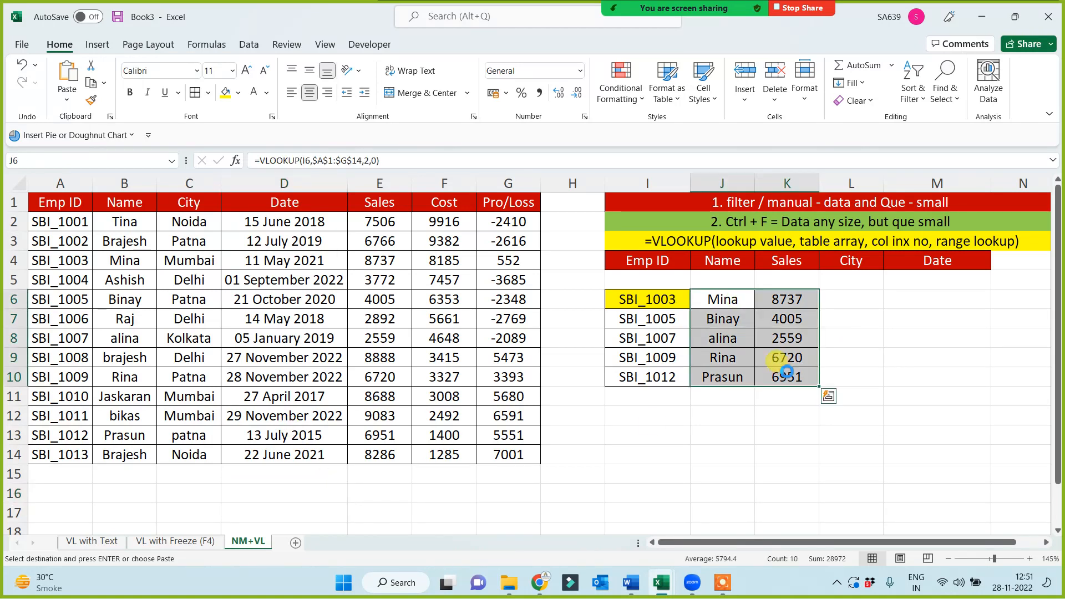
key("Delete")
left_click(782, 415)
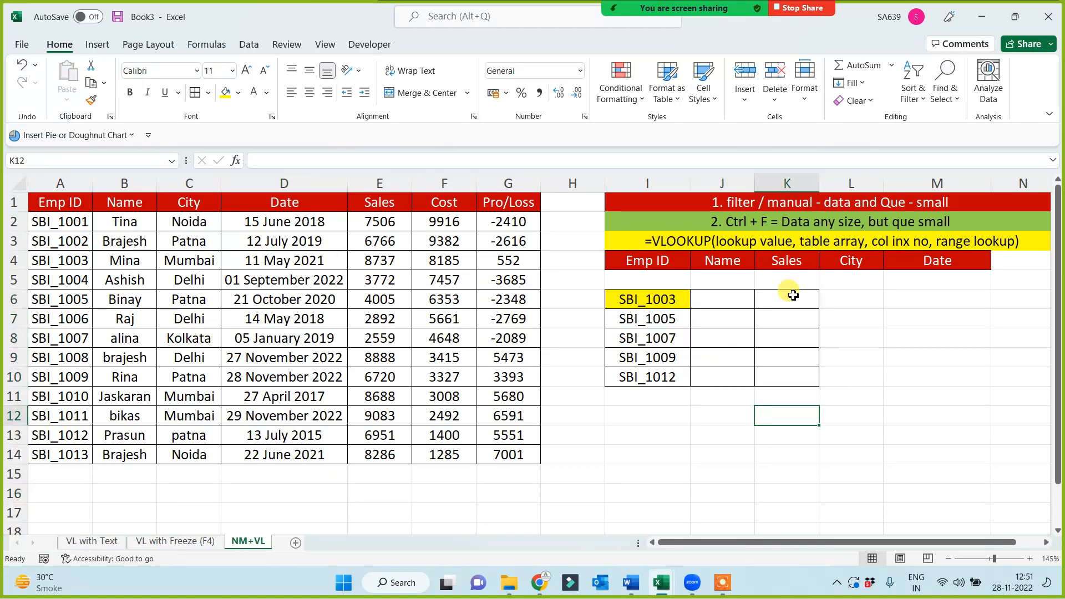
Define the name Masterdata for the employee table range A1:G14
left_click_drag(50, 203, 519, 457)
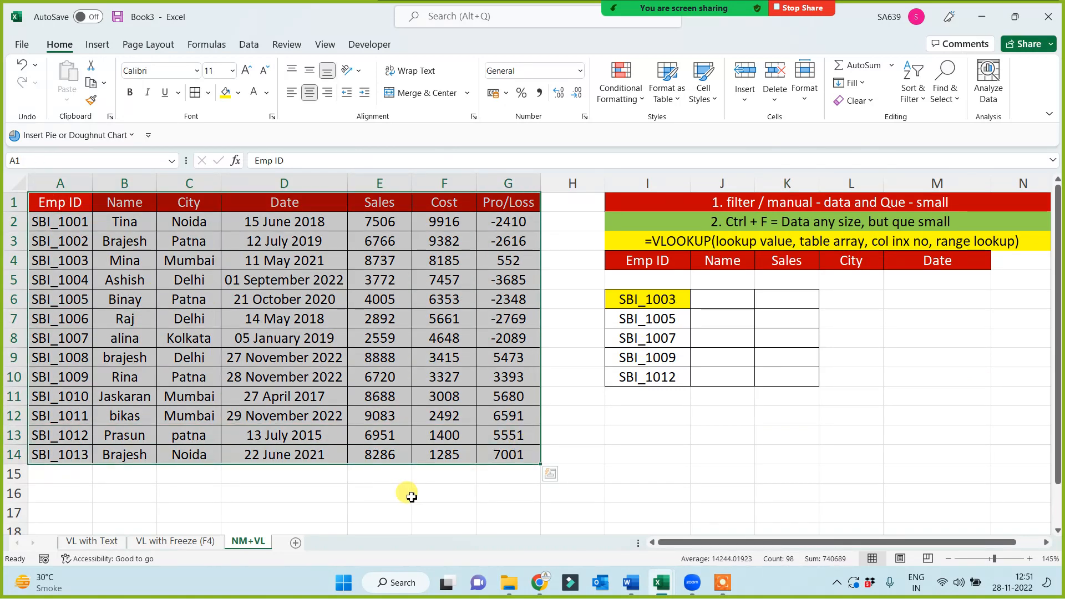
left_click(51, 158)
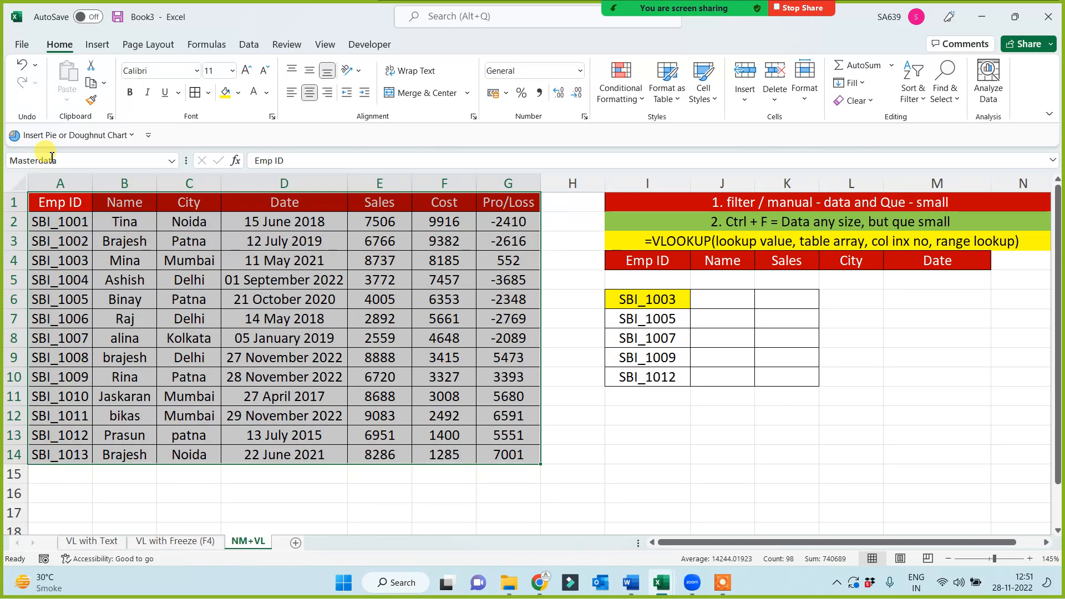
left_click(787, 438)
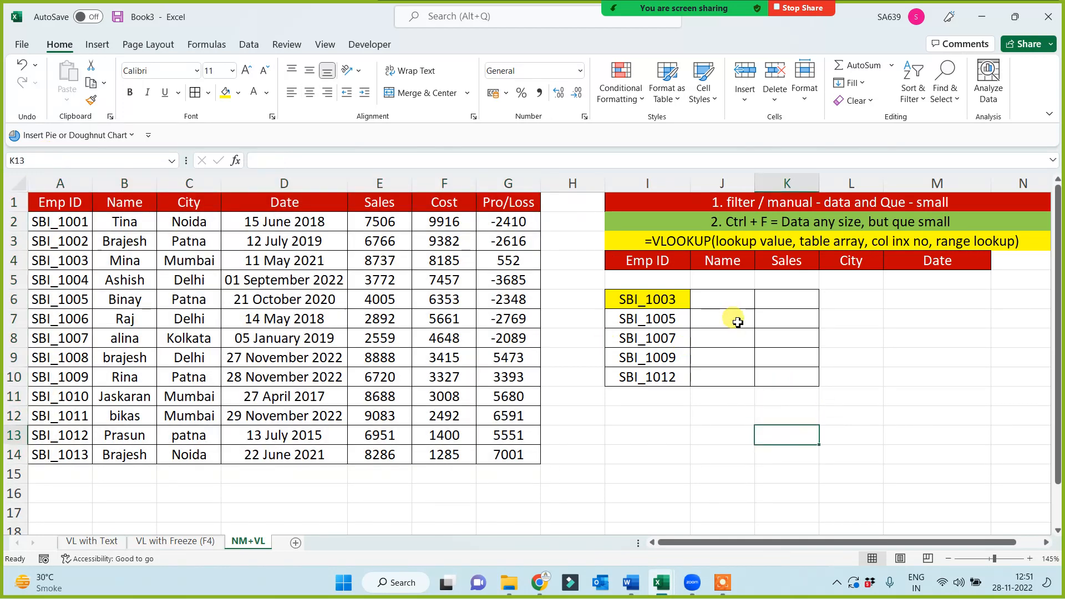
Enter =VLOOKUP(I6,Masterdata,2,0) in J6 and fill it down to J10 to look up the employee names
left_click(727, 303)
type("=vl")
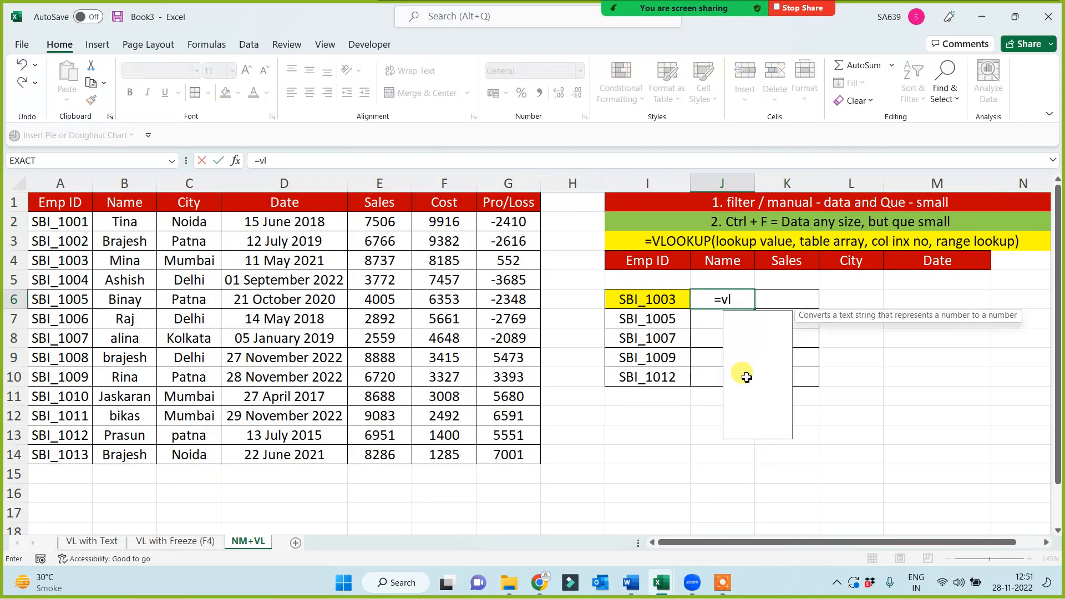
key("Tab")
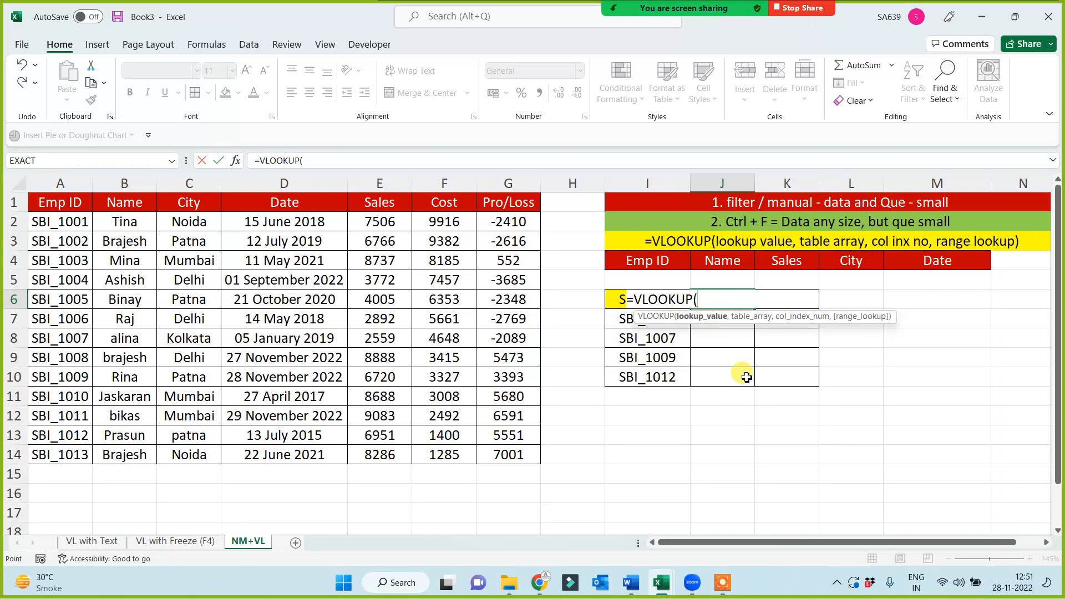
key("Left")
type(",mast")
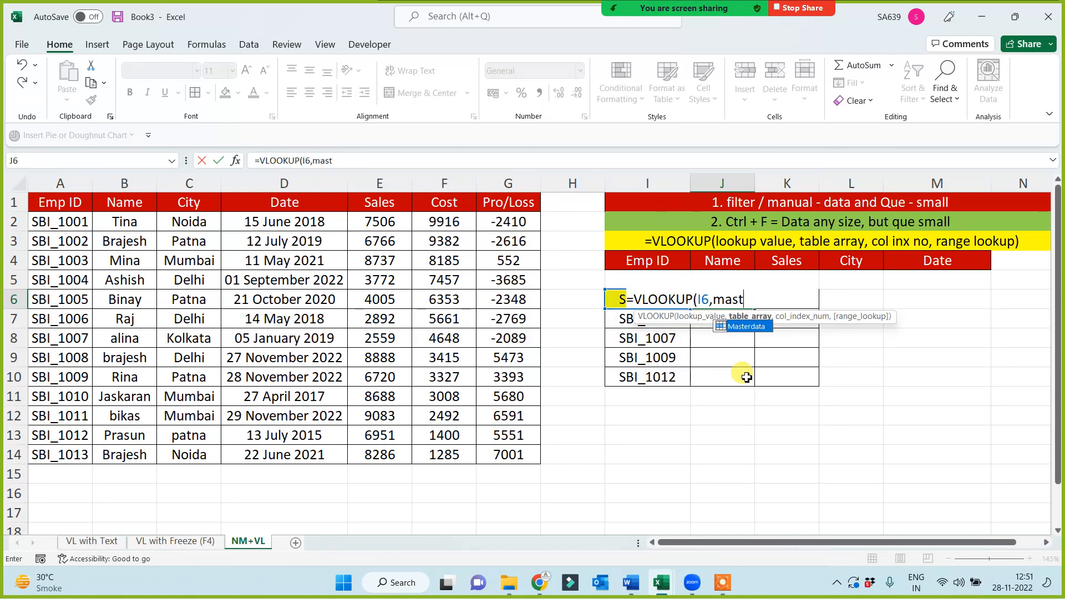
key("Tab")
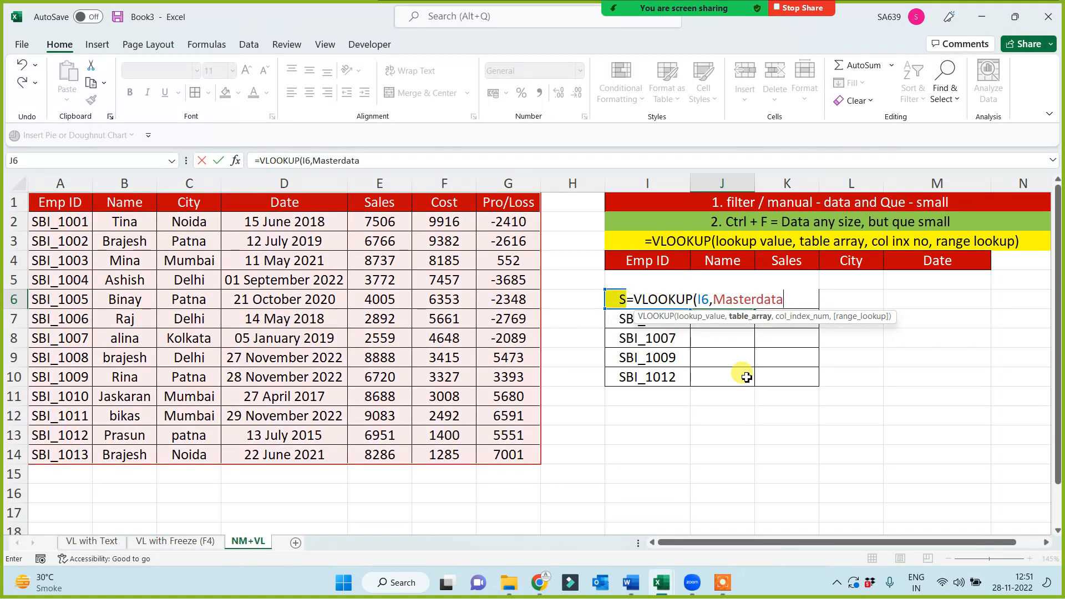
type(",2,0-)")
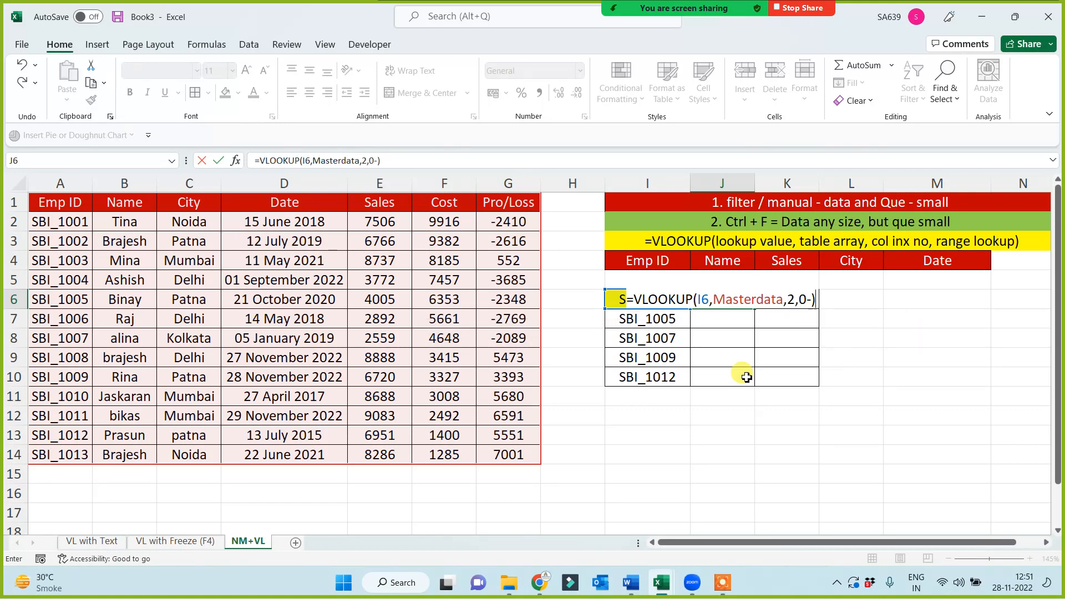
key("BackSpace")
key("BackSpace")
type(")")
key("Return")
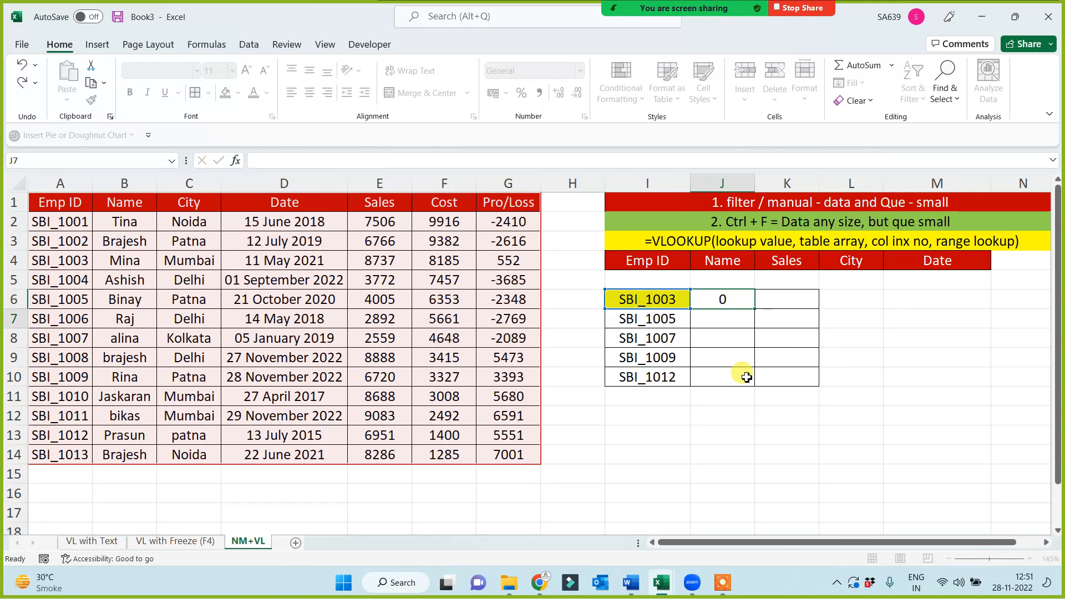
left_click(744, 297)
left_click_drag(754, 308, 742, 384)
Enter =VLOOKUP(I6,Masterdata,3,0) in L6 and fill it down to L10 to look up the cities
left_click(841, 295)
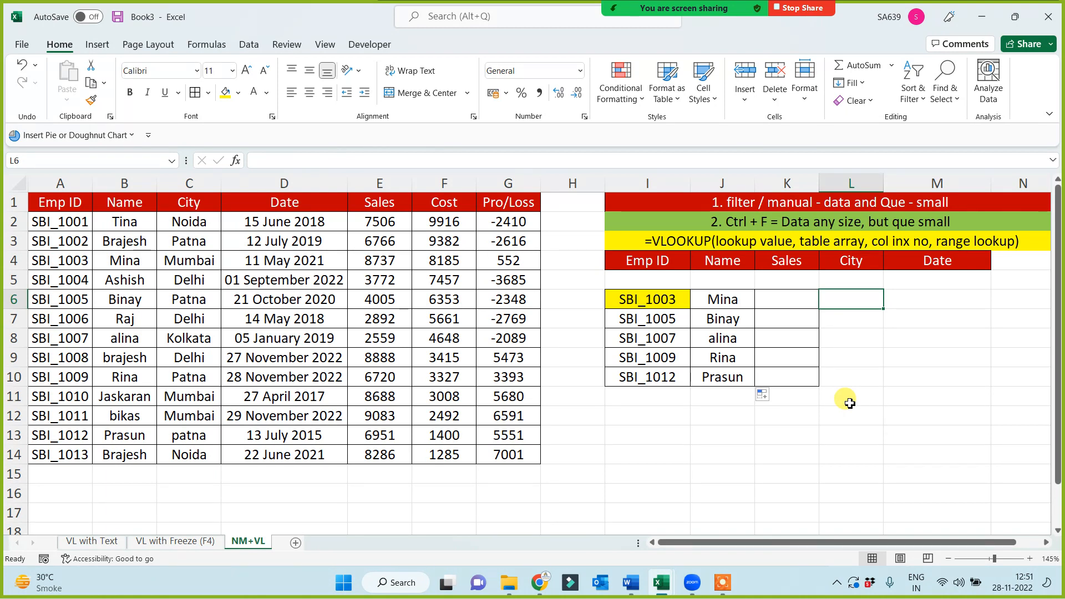
type("=vl")
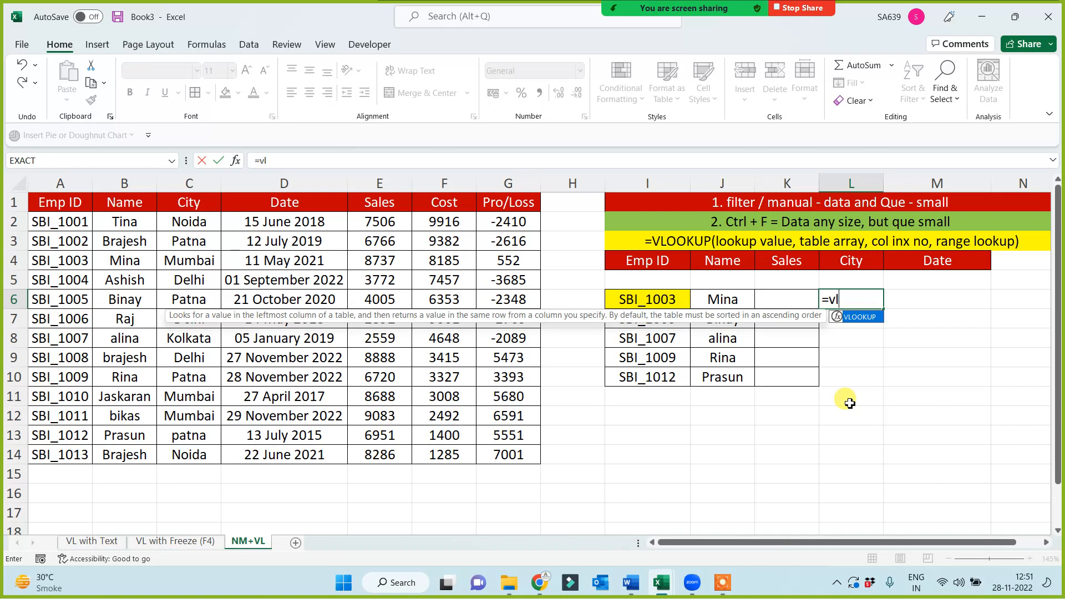
key("Tab")
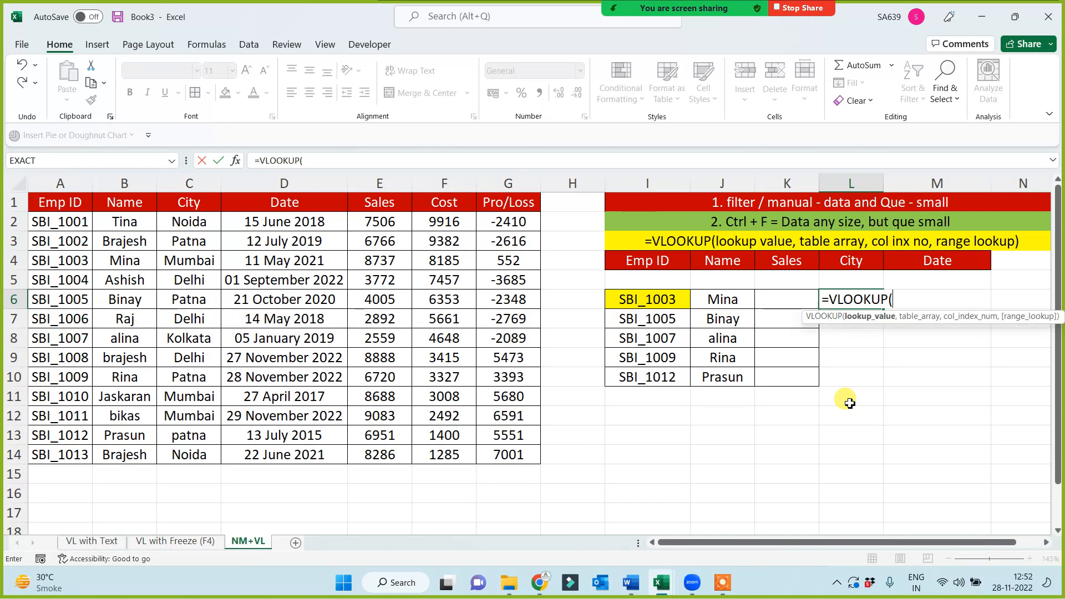
left_click(677, 303)
type(",")
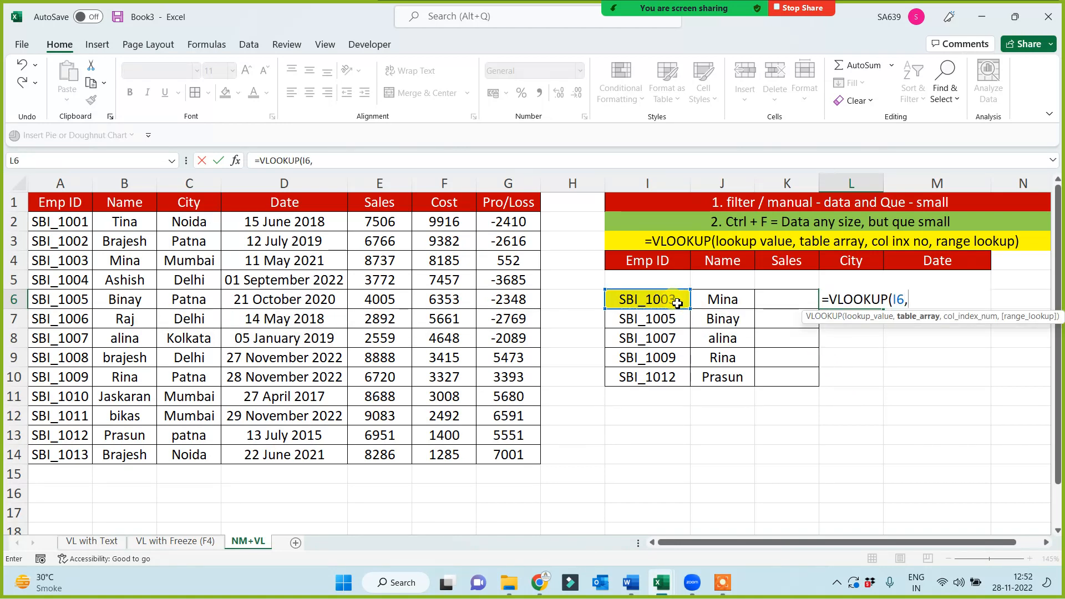
type("mast")
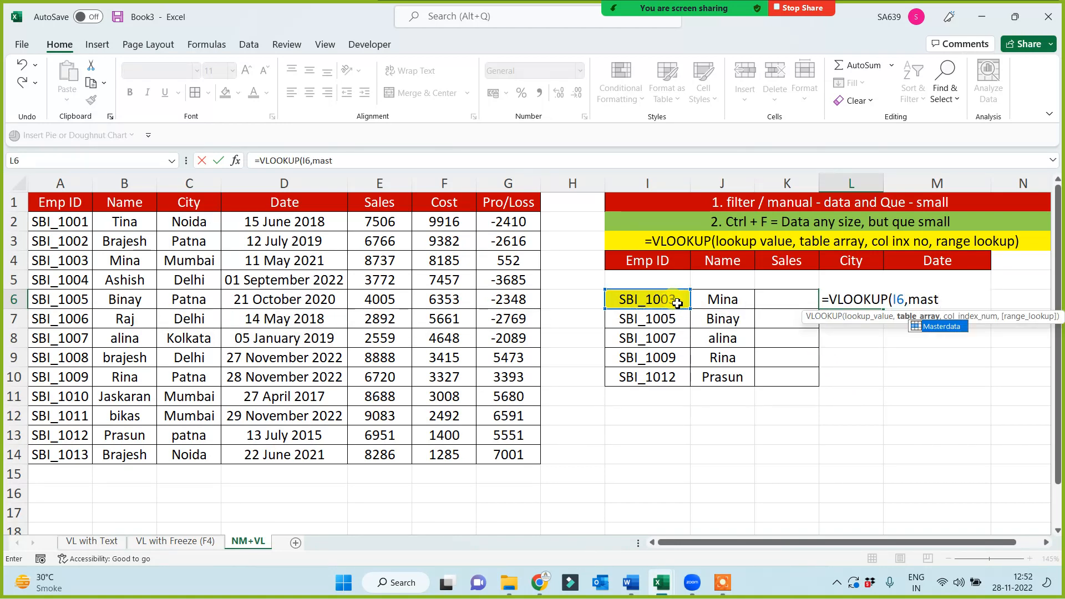
key("Tab")
type(",")
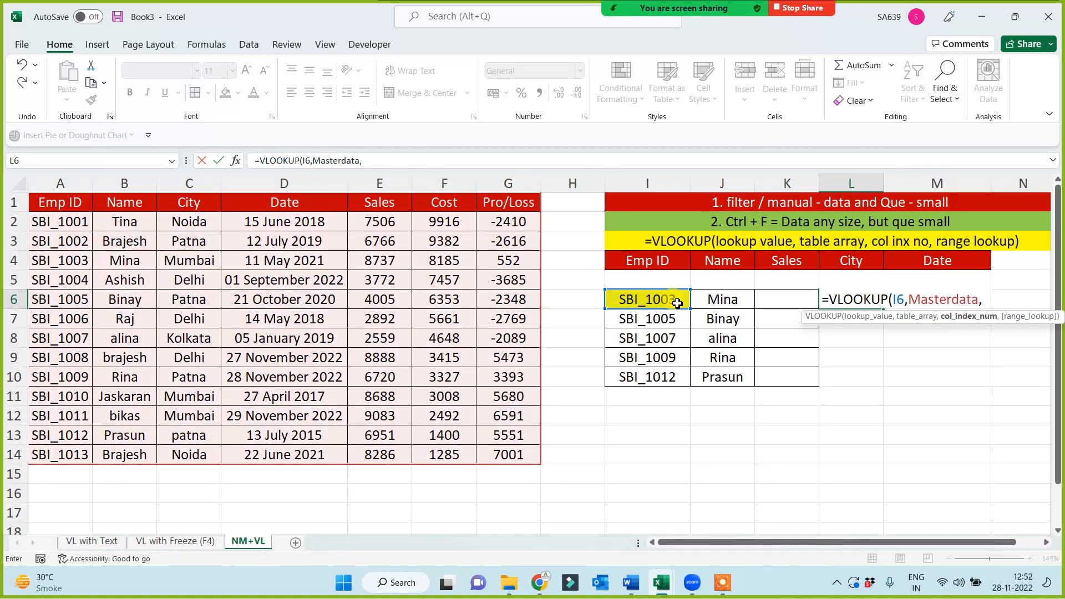
type("3,0)")
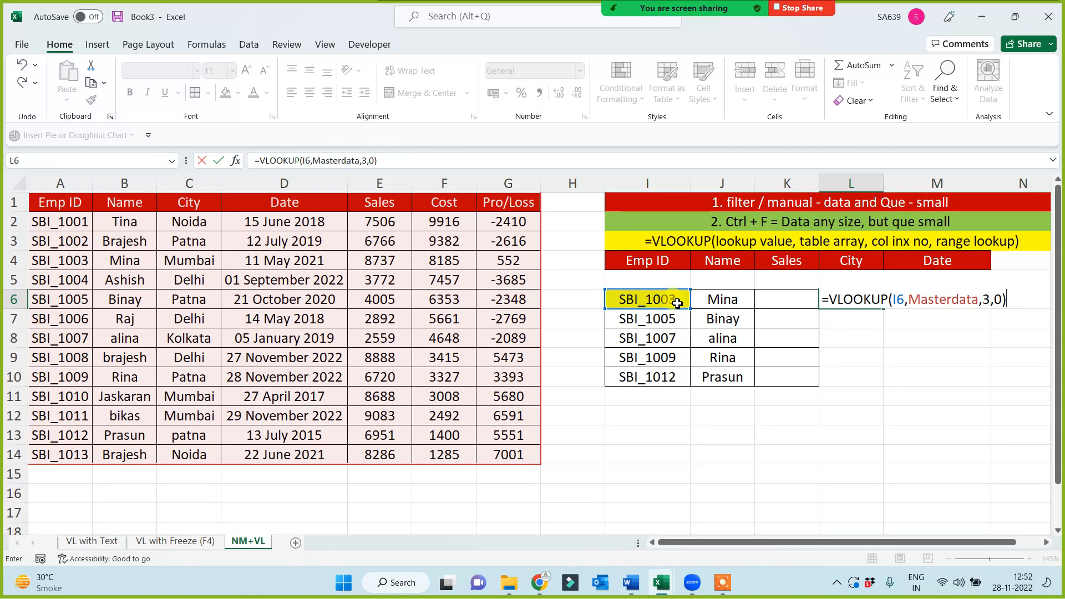
key("Return")
left_click(868, 300)
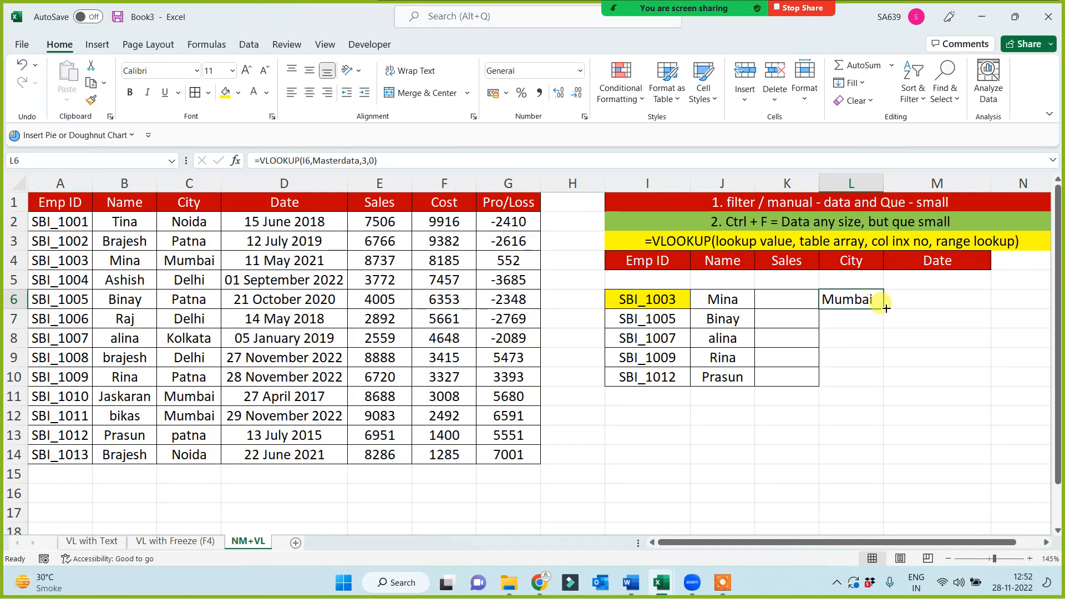
left_click_drag(886, 309, 877, 386)
left_click(777, 456)
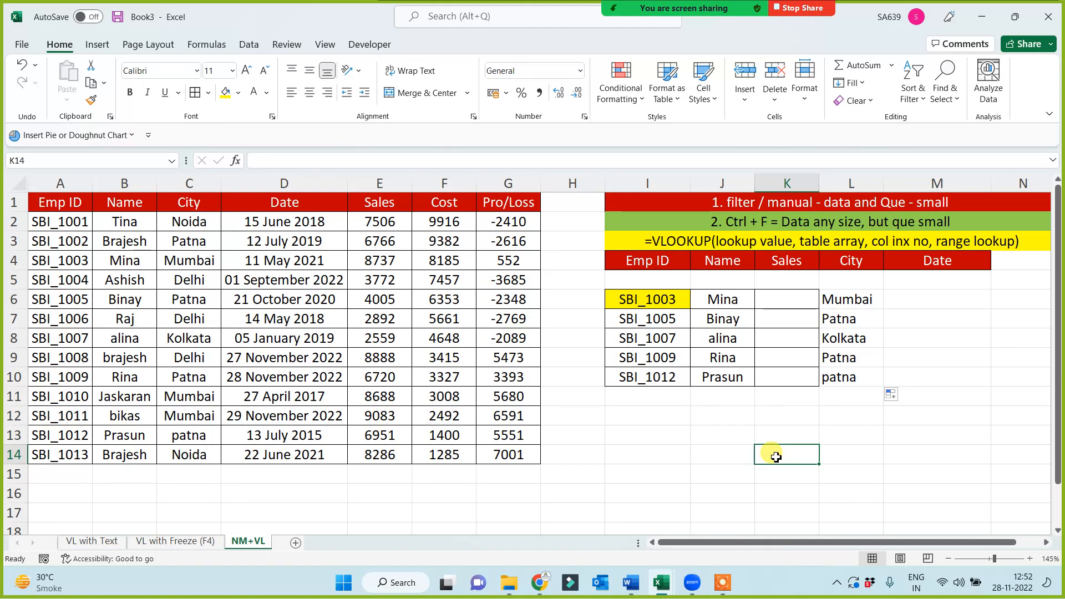
Copy the Emp ID and Name columns I4:J10 into a new sheet, starting at A1
left_click_drag(654, 261, 732, 380)
key("ctrl+c")
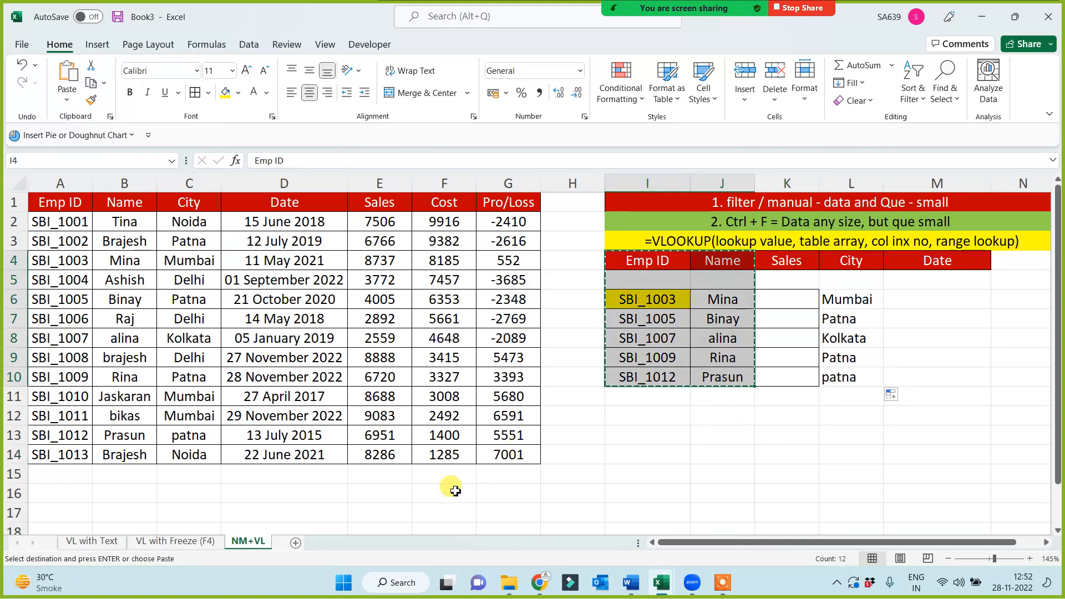
left_click(295, 543)
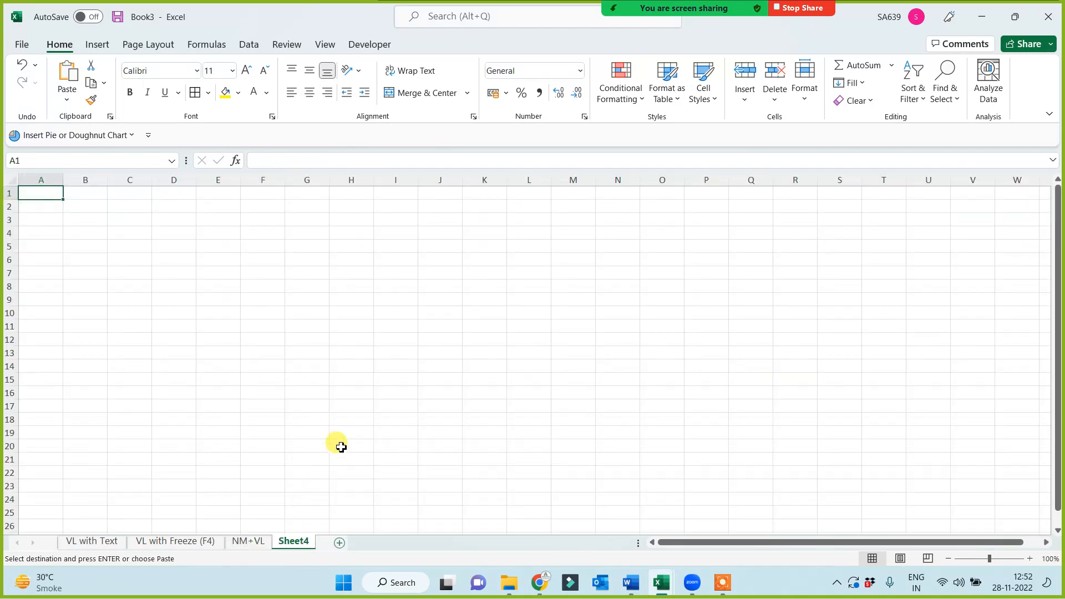
scroll(352, 427, "up", 3, "ctrl")
key("ctrl+v")
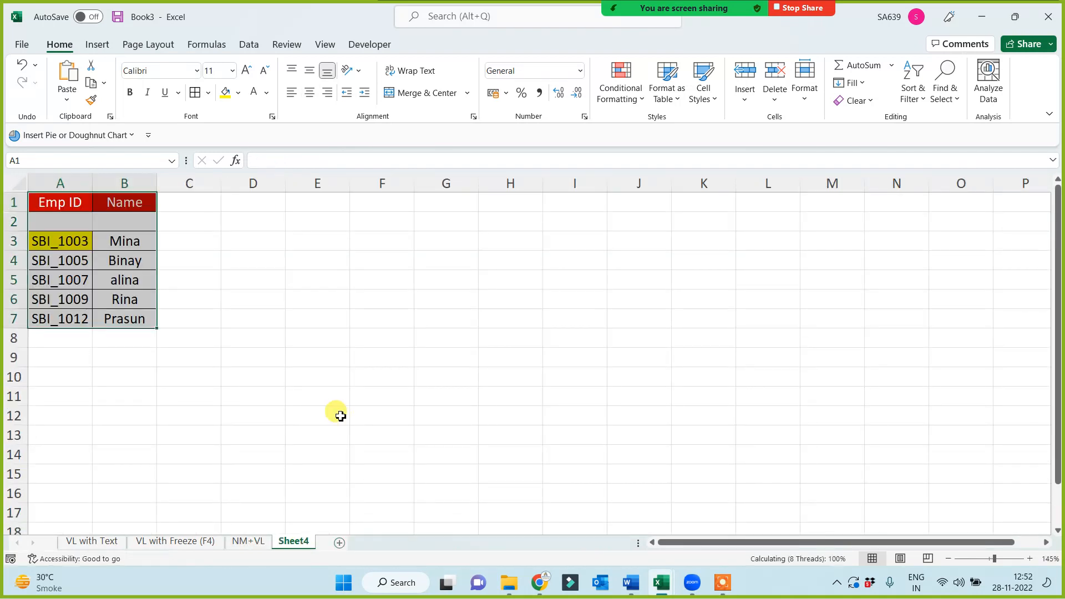
scroll(330, 405, "up", 3, "ctrl")
Clear the looked-up names below the Name header in column B of the new sheet
left_click(175, 263)
left_click(182, 368, "shift")
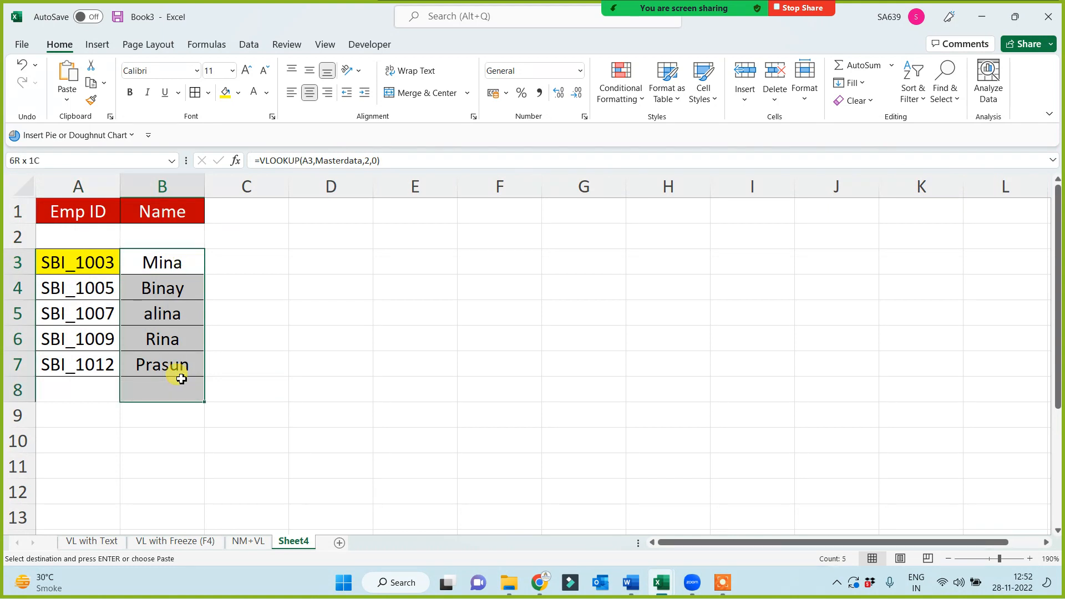
key("Delete")
left_click(294, 395)
Enter =VLOOKUP(A3,Masterdata,2,0) in B3 to look up the first employee's name from the named range
left_click(170, 271)
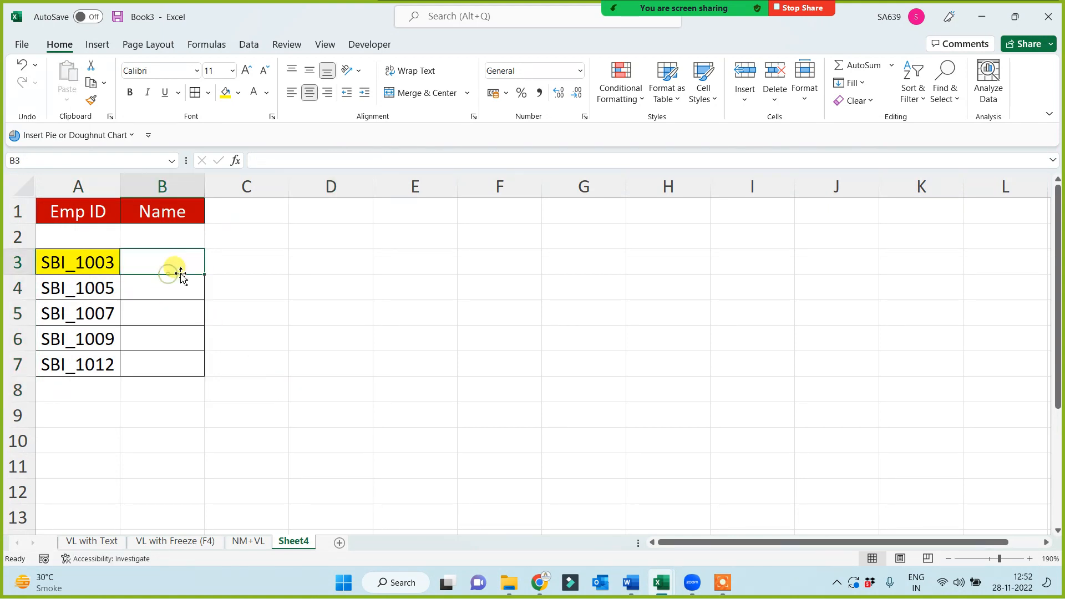
left_click(167, 210)
key("Down")
key("Down")
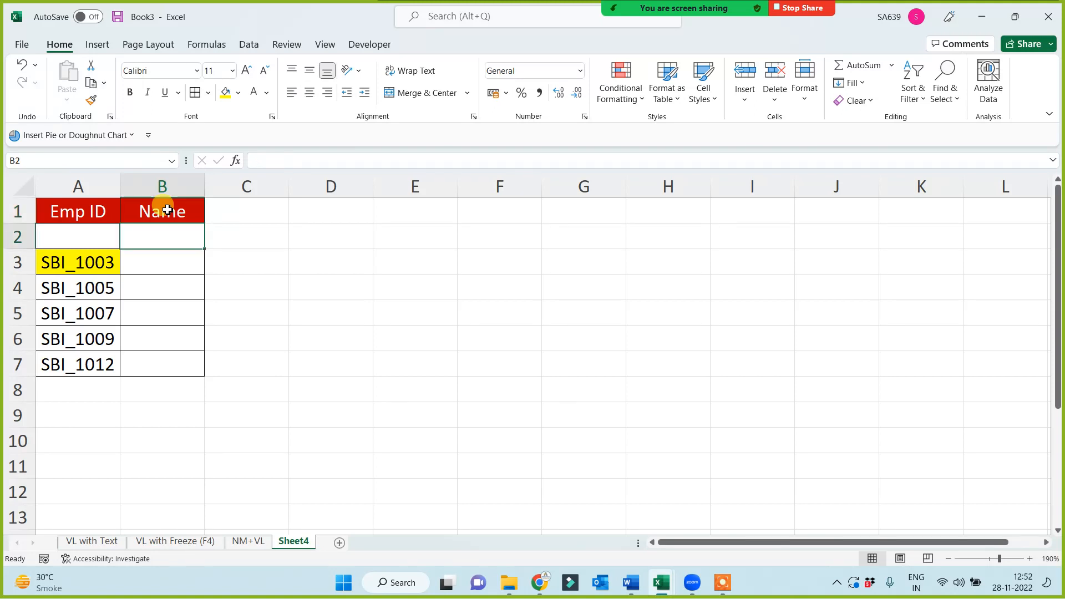
type("=vl")
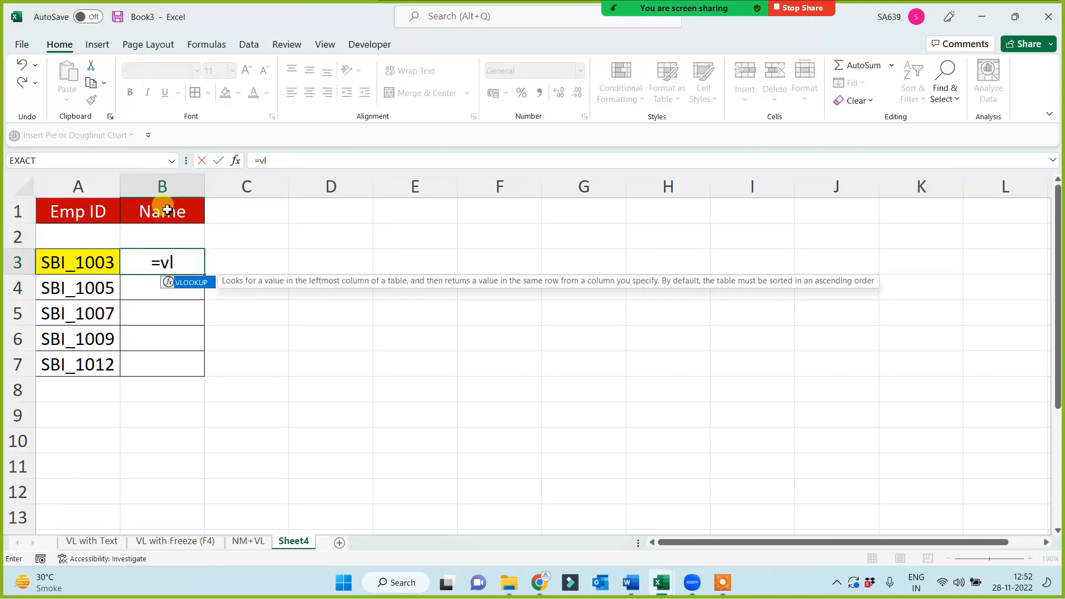
key("Tab")
key("Left")
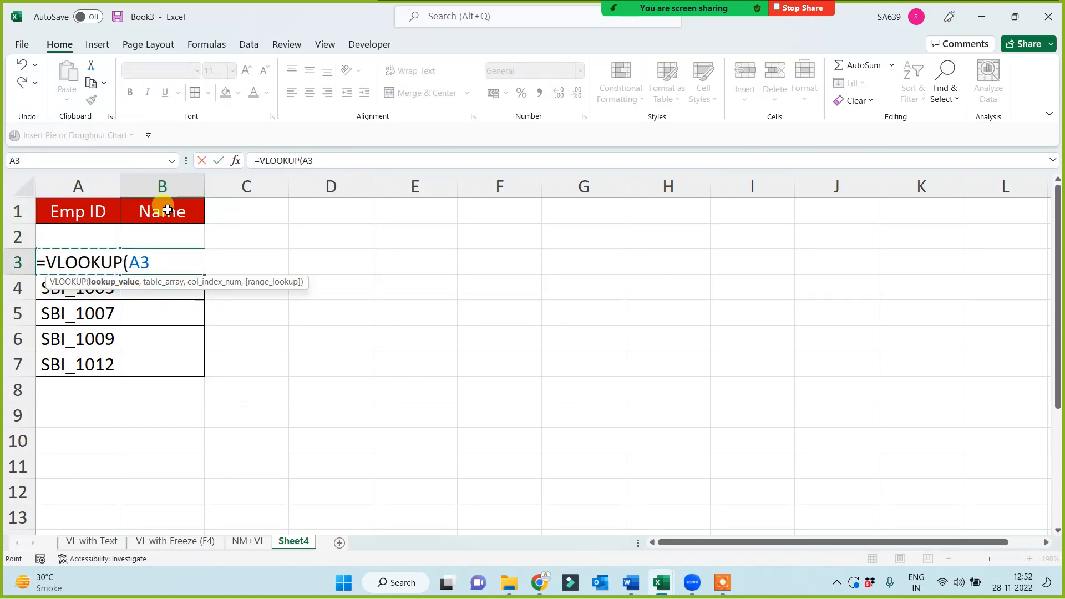
type(",")
type("ms")
type("ast")
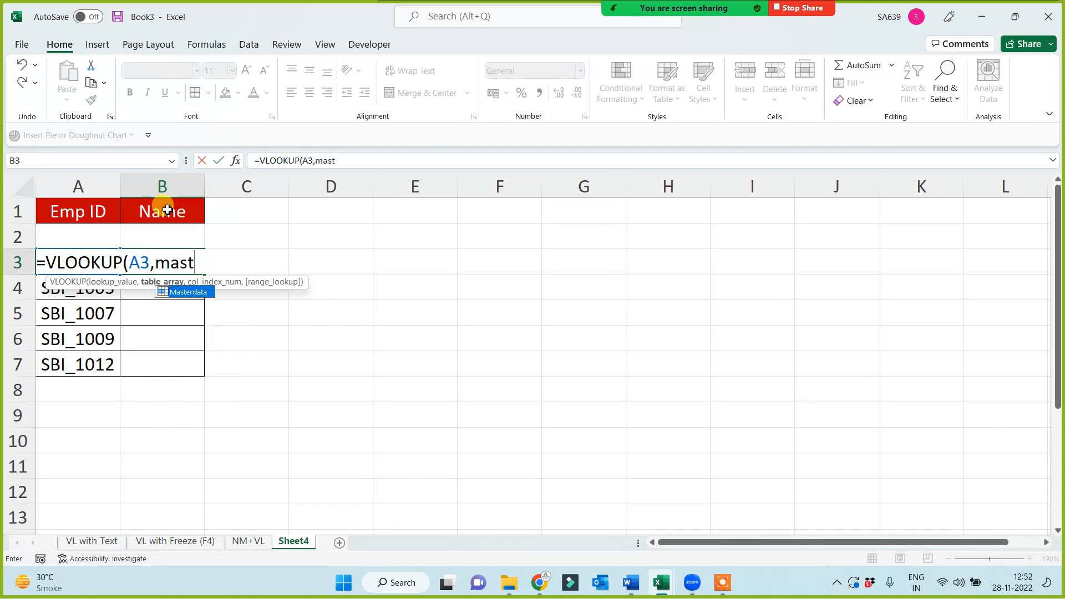
key("Tab")
type(",2,0")
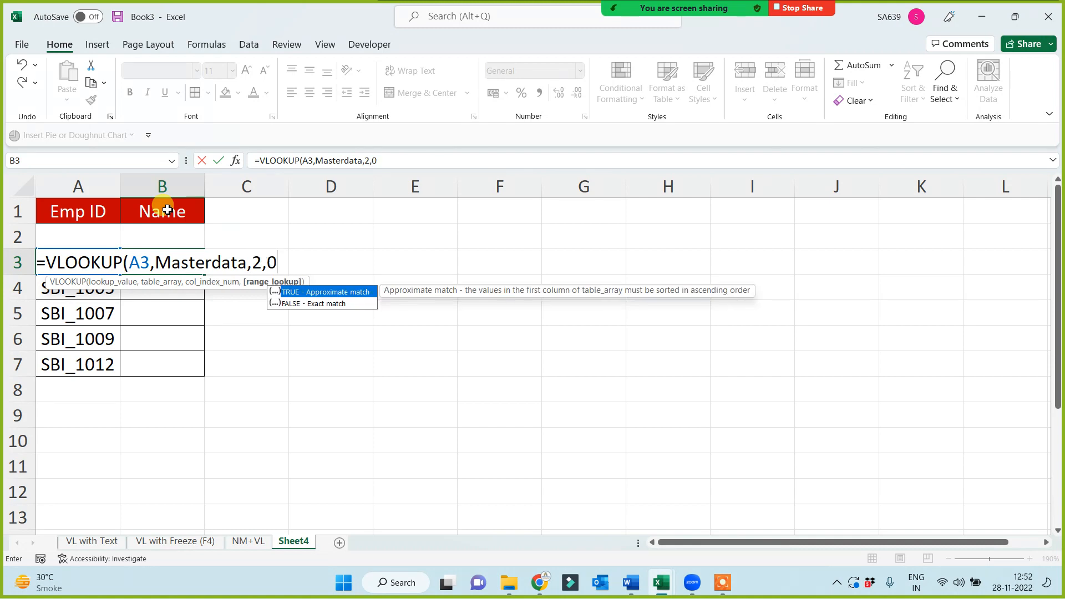
type(")")
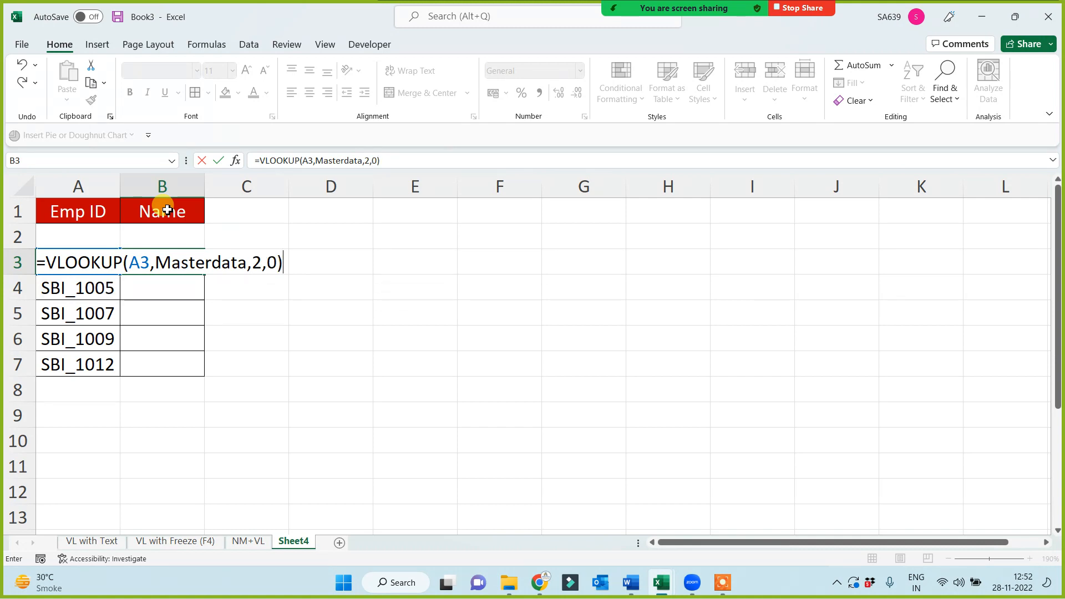
key("Return")
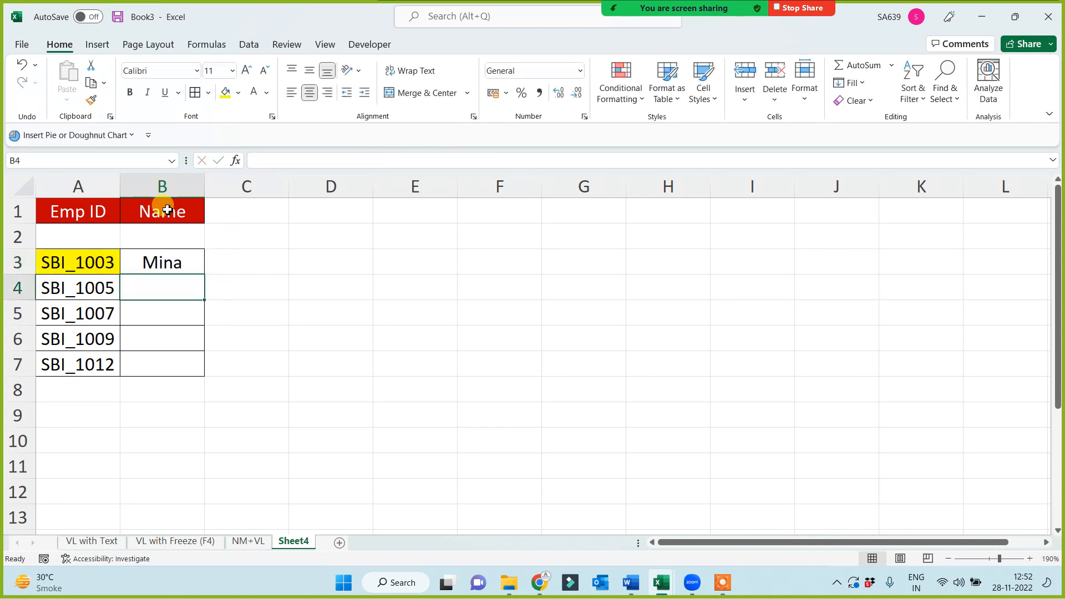
Fill the name lookup formula from B3 down to B7
left_click(169, 265)
double_click(206, 274)
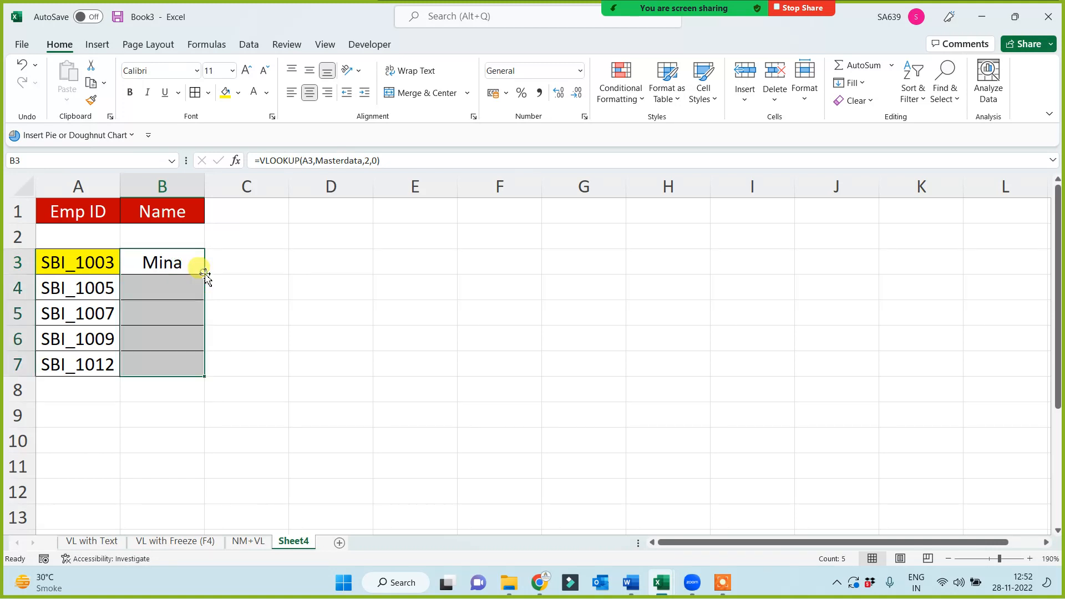
left_click(388, 331)
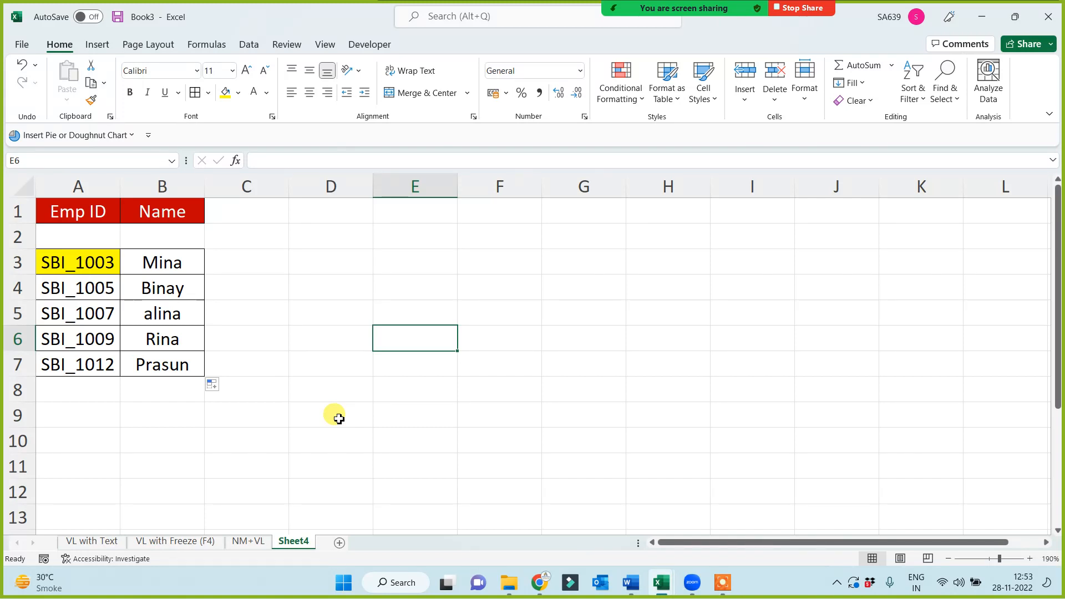
left_click(723, 583)
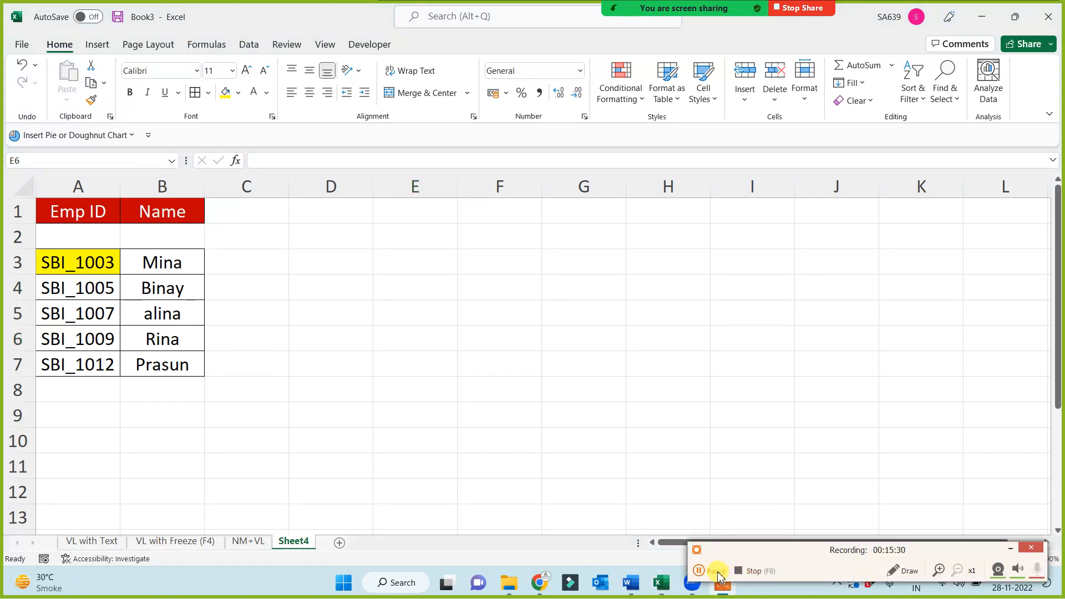
left_click(718, 572)
left_click(724, 571)
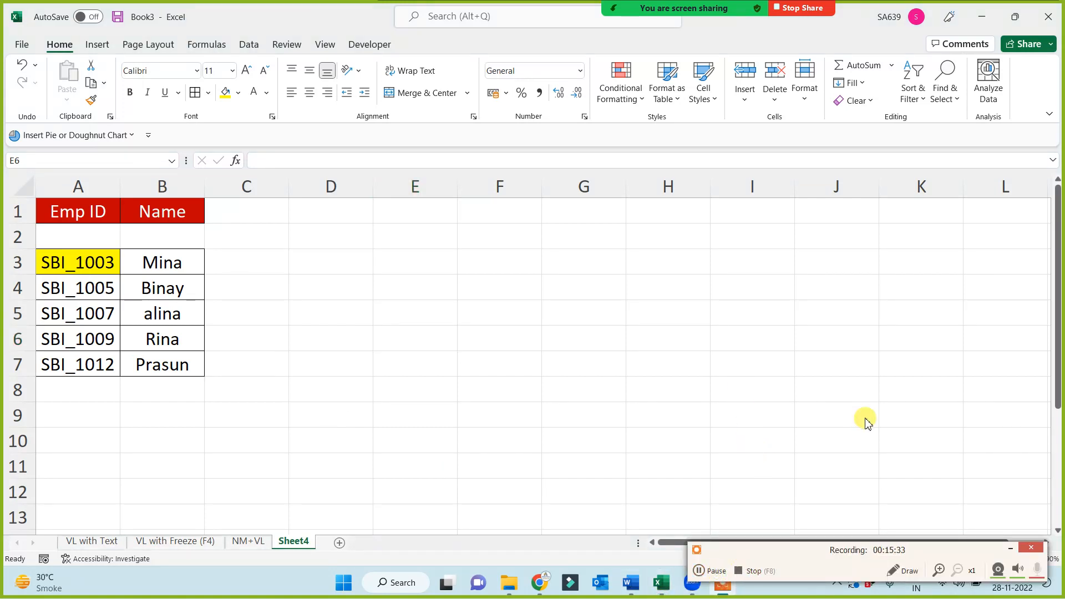
left_click(1010, 549)
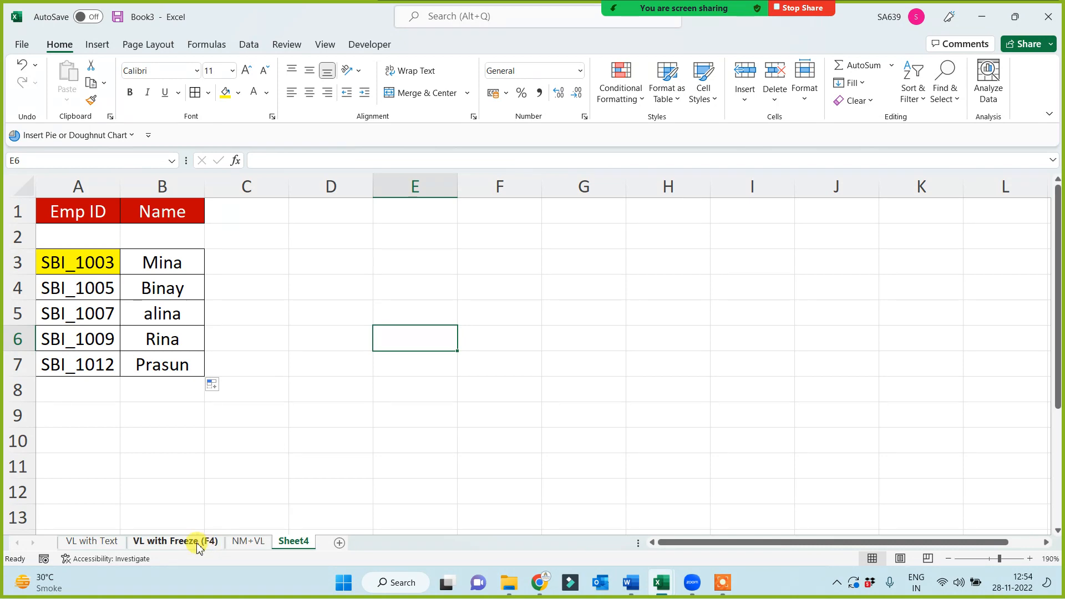
Copy the employee table A1:G14 from the NM+VL sheet to A1 of a new sheet and fit the Date column to its contents
left_click(238, 544)
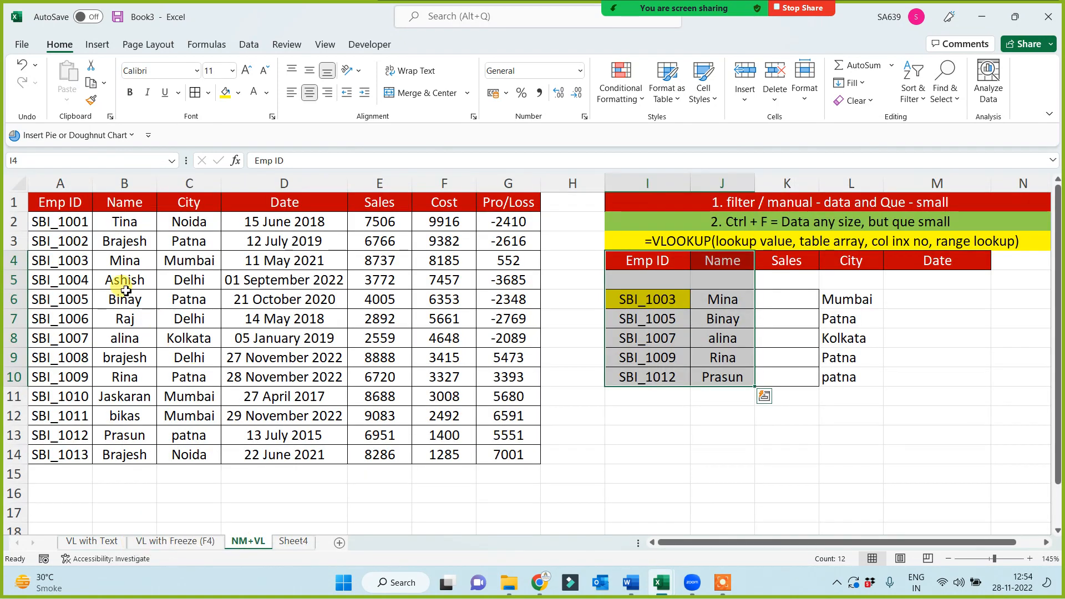
left_click_drag(65, 201, 493, 457)
key("ctrl+c")
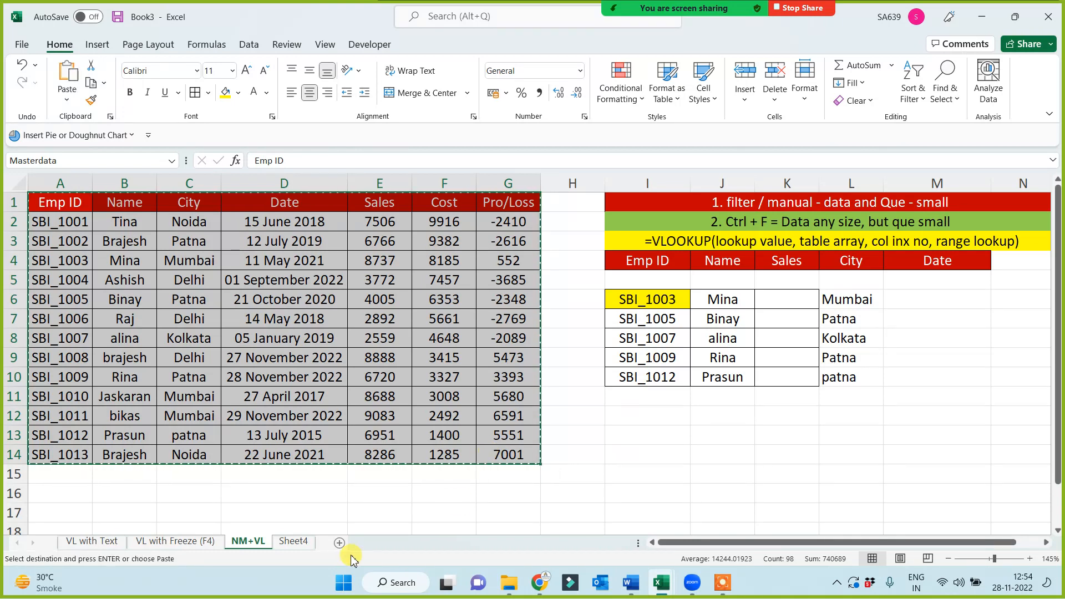
left_click(339, 543)
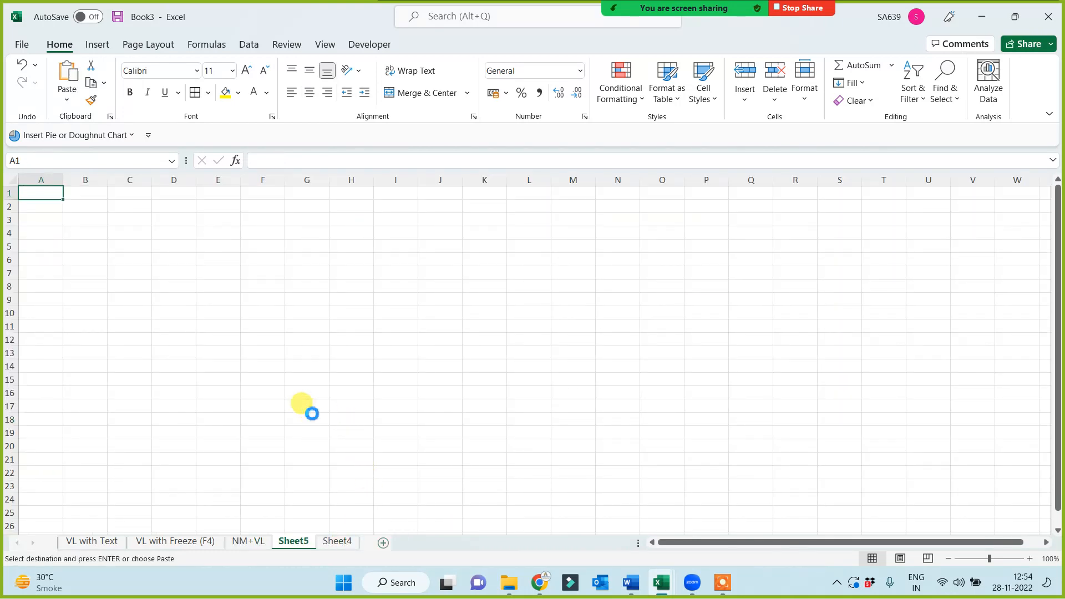
key("ctrl+v")
scroll(400, 429, "up", 3, "ctrl")
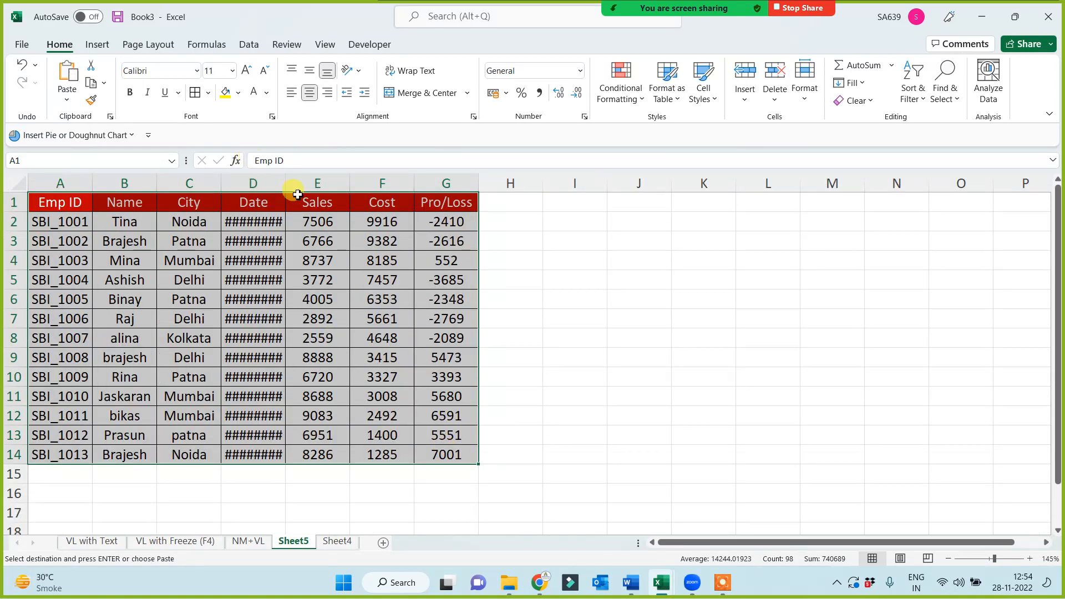
double_click(285, 183)
left_click(700, 318)
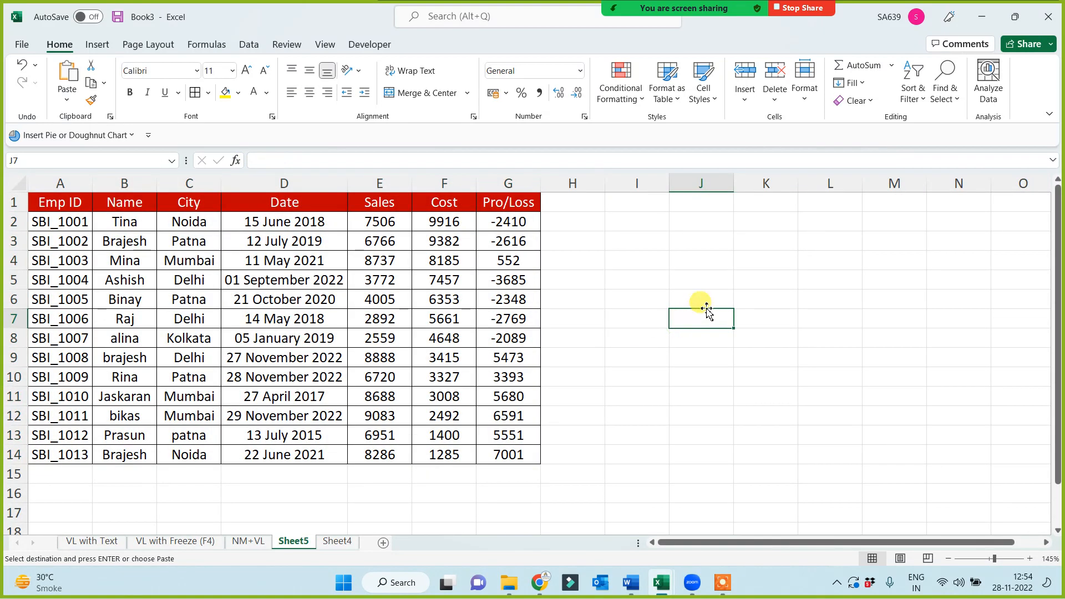
Start a grading table by copying the Sales header to I5 and entering the header Grade in J5
left_click(375, 202)
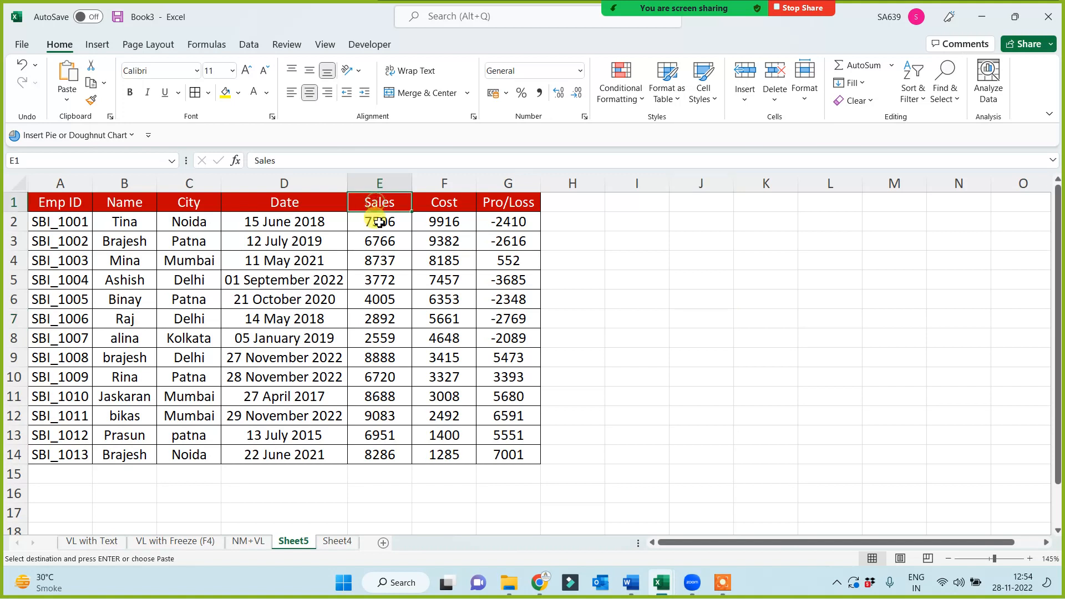
key("ctrl+c")
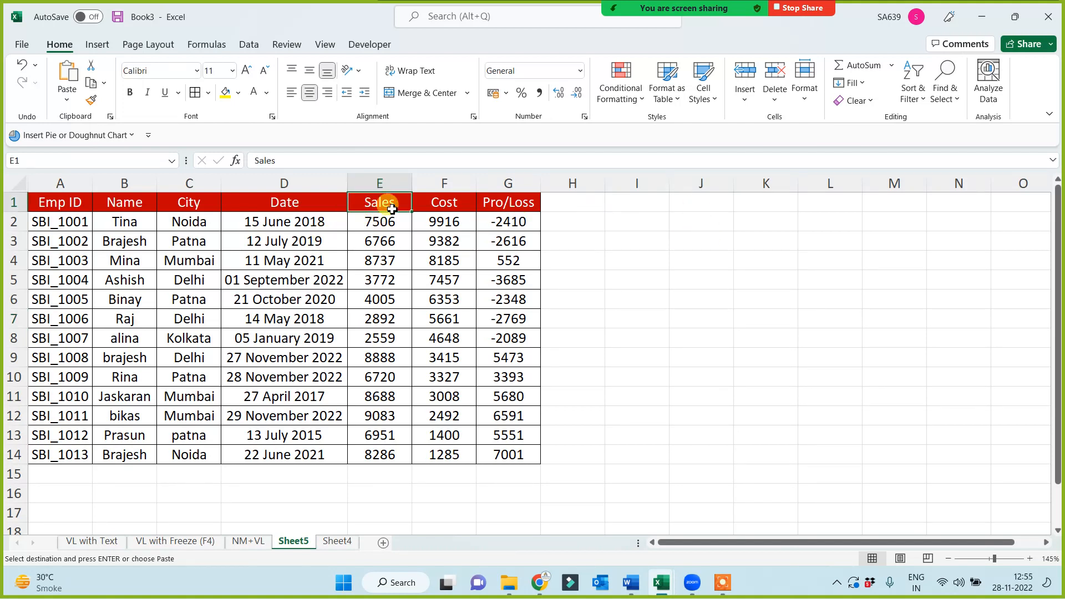
left_click(658, 263)
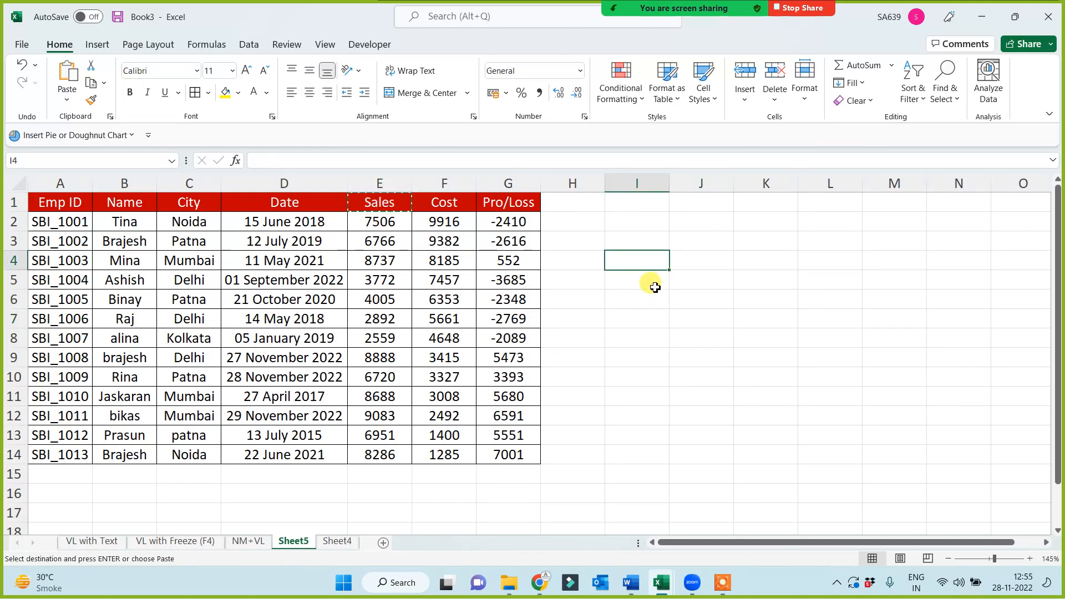
left_click(650, 282)
key("ctrl+v")
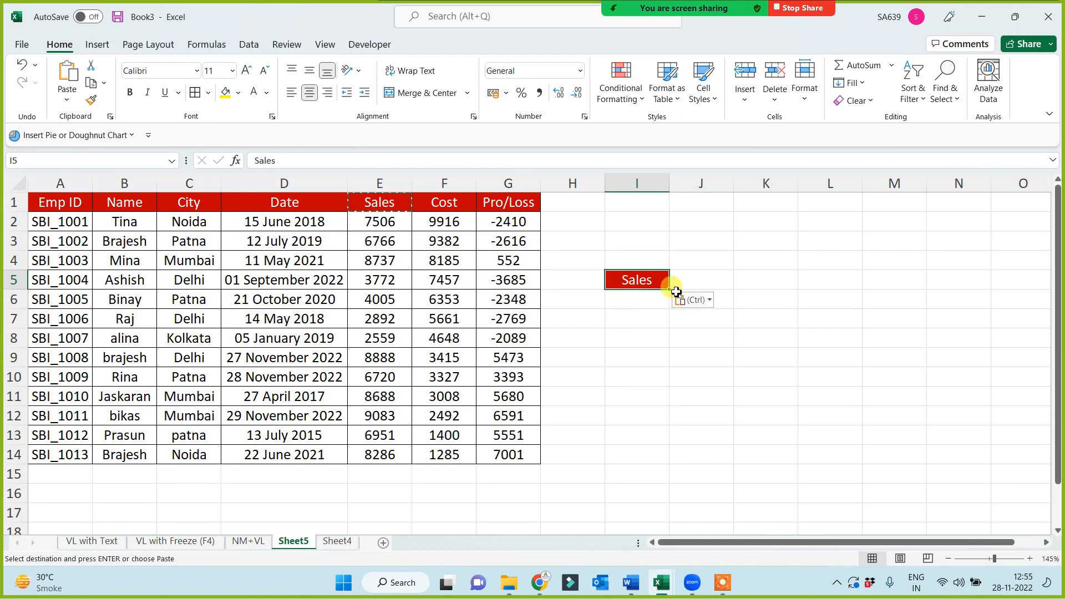
left_click(710, 281)
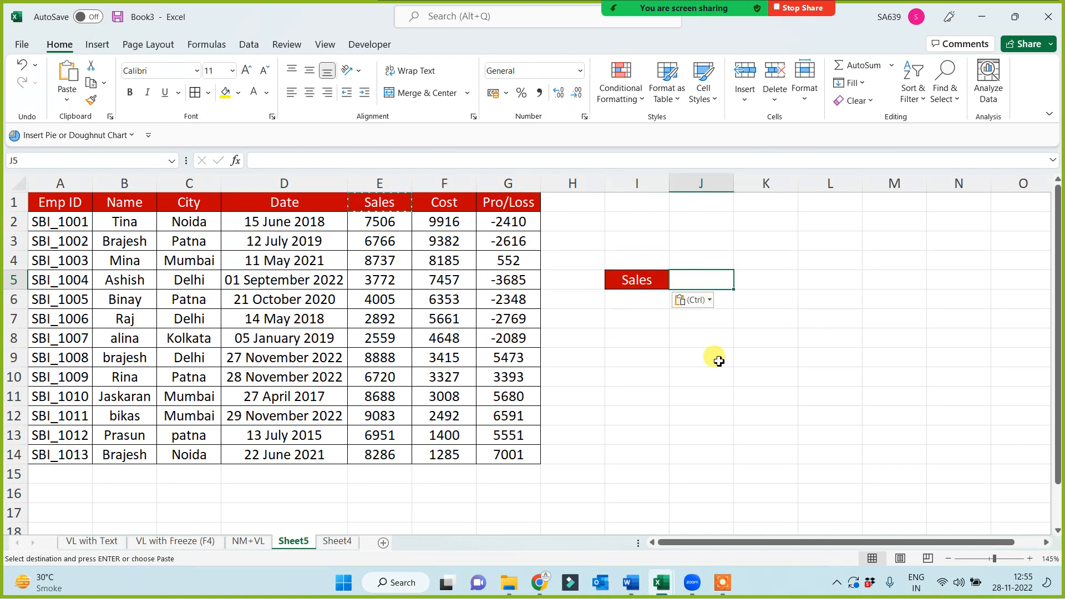
type("Grade")
left_click(718, 361)
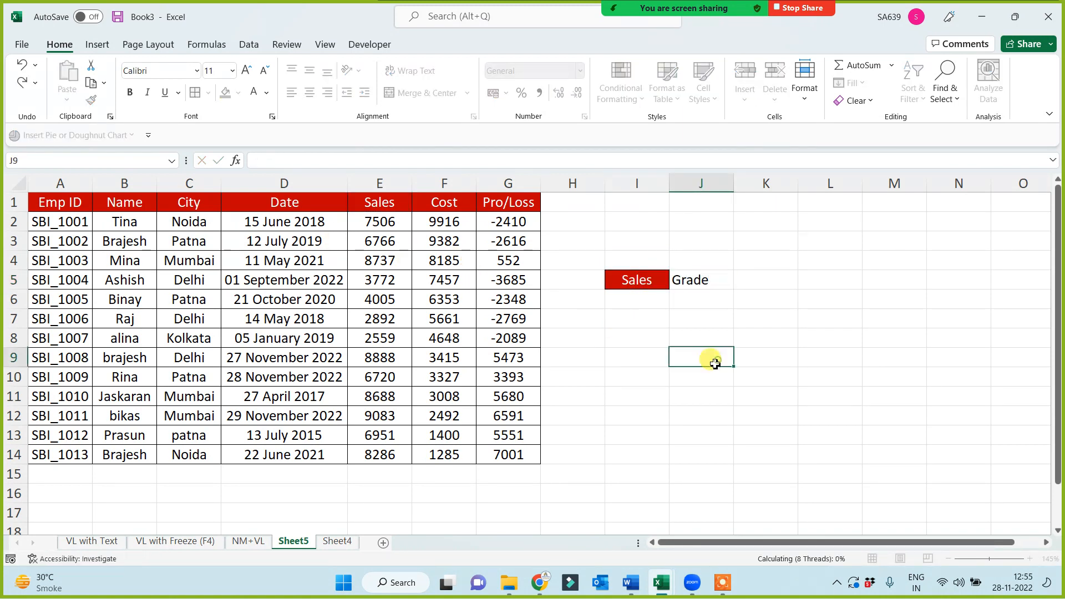
Enter the sales thresholds 1000, 3000, 5000 and 7000 in I6:I9
left_click(648, 300)
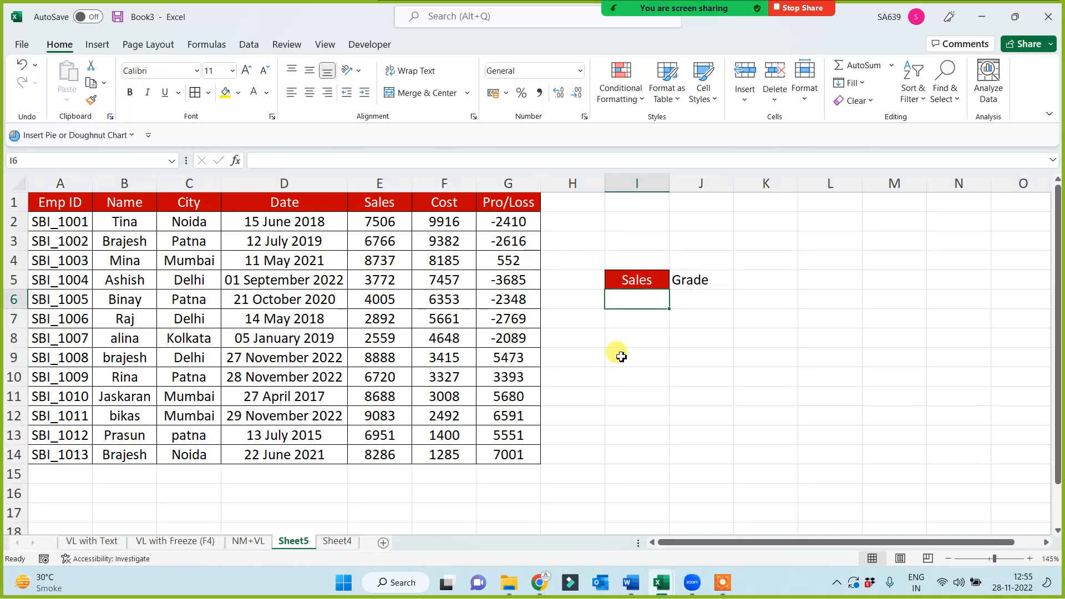
type("1000")
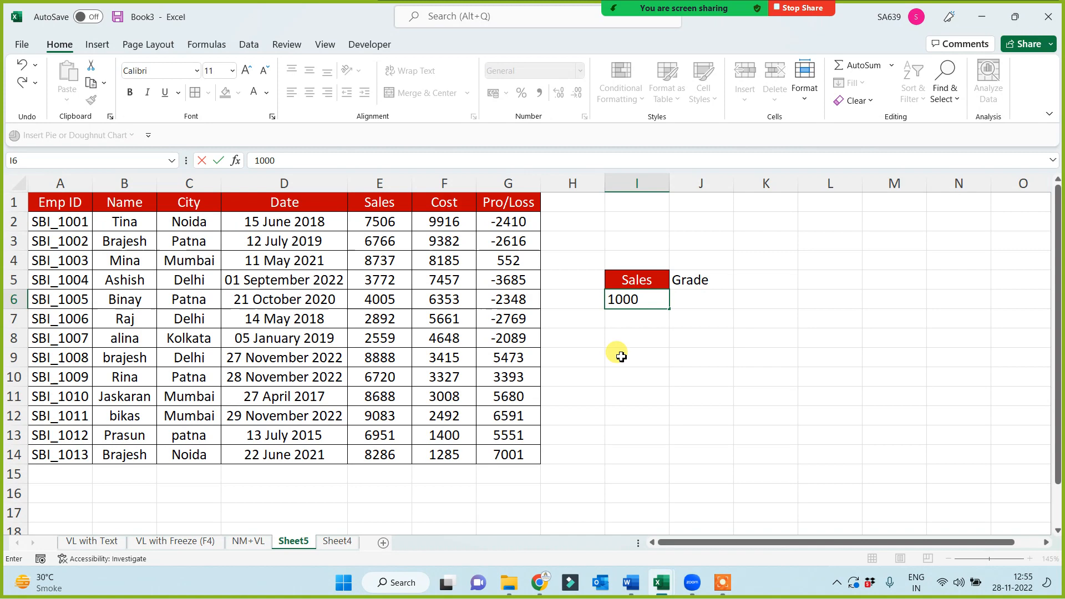
key("Return")
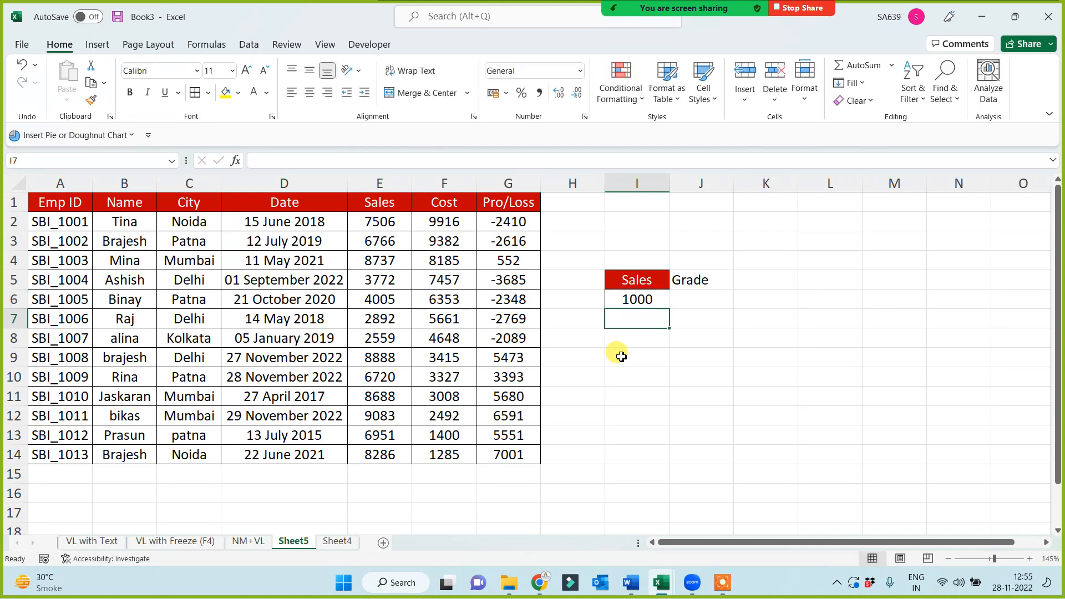
type("3000")
key("Return")
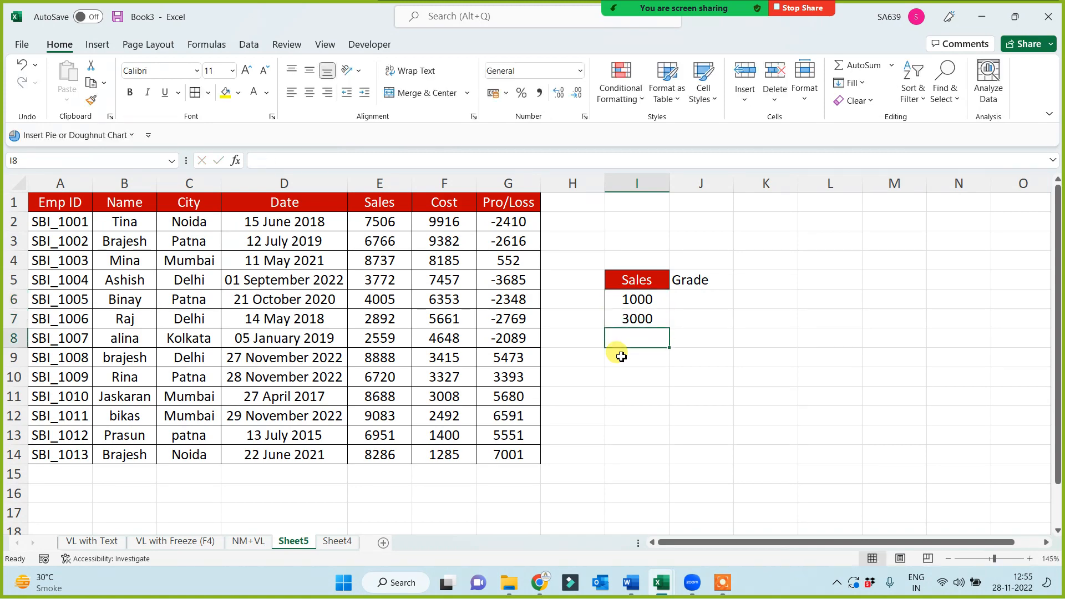
type("5000")
key("Return")
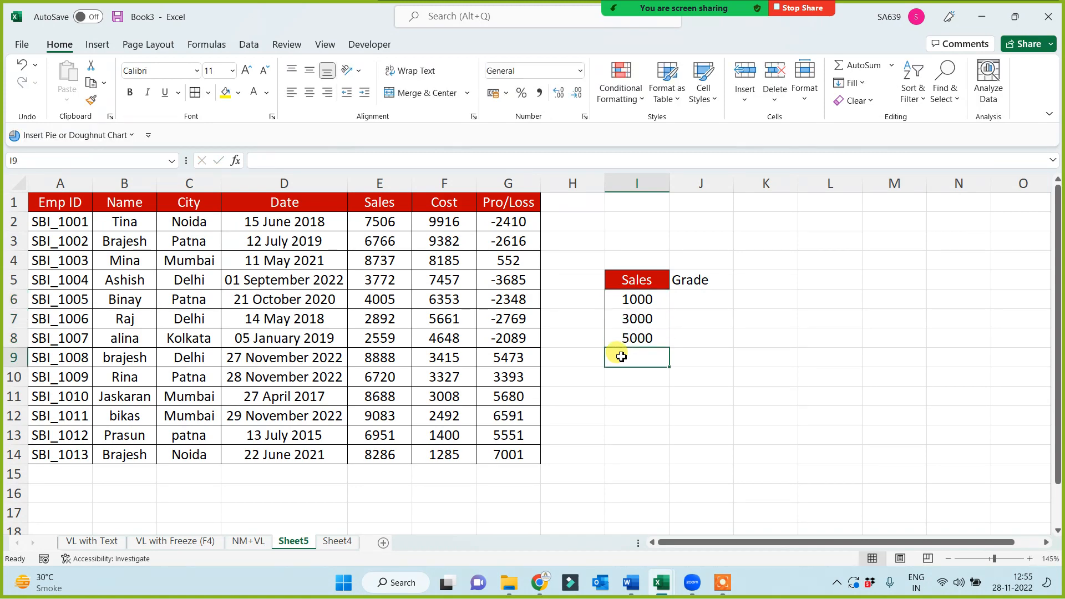
type("7000")
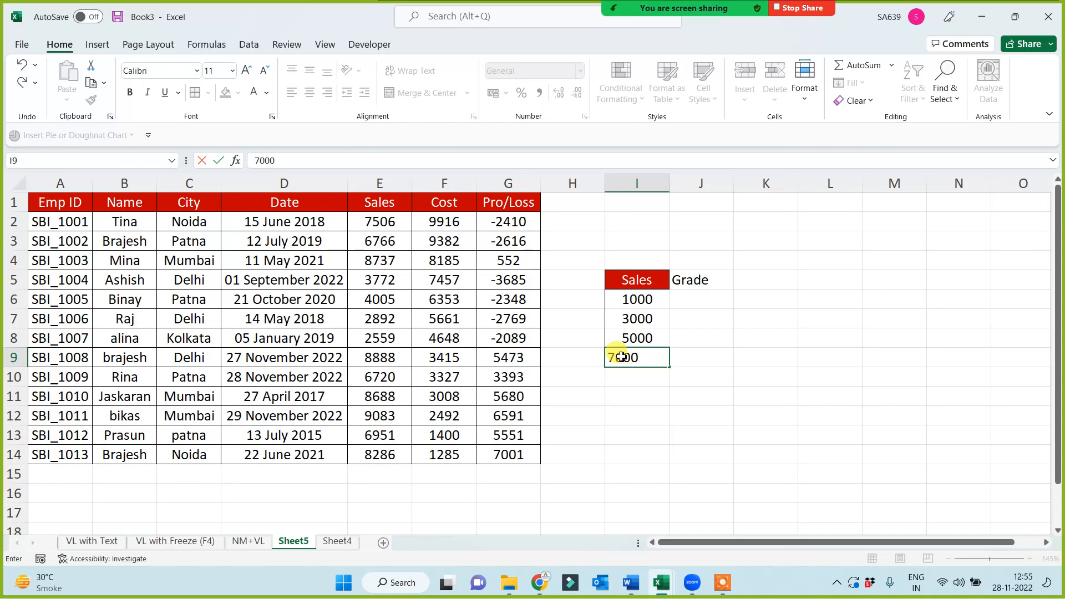
key("Return")
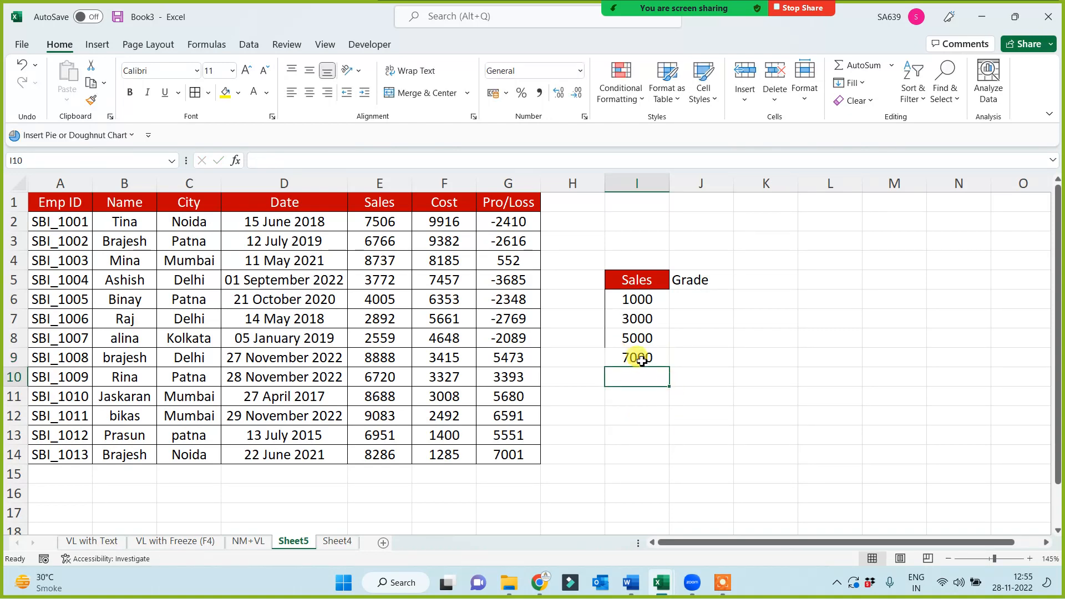
left_click(642, 361)
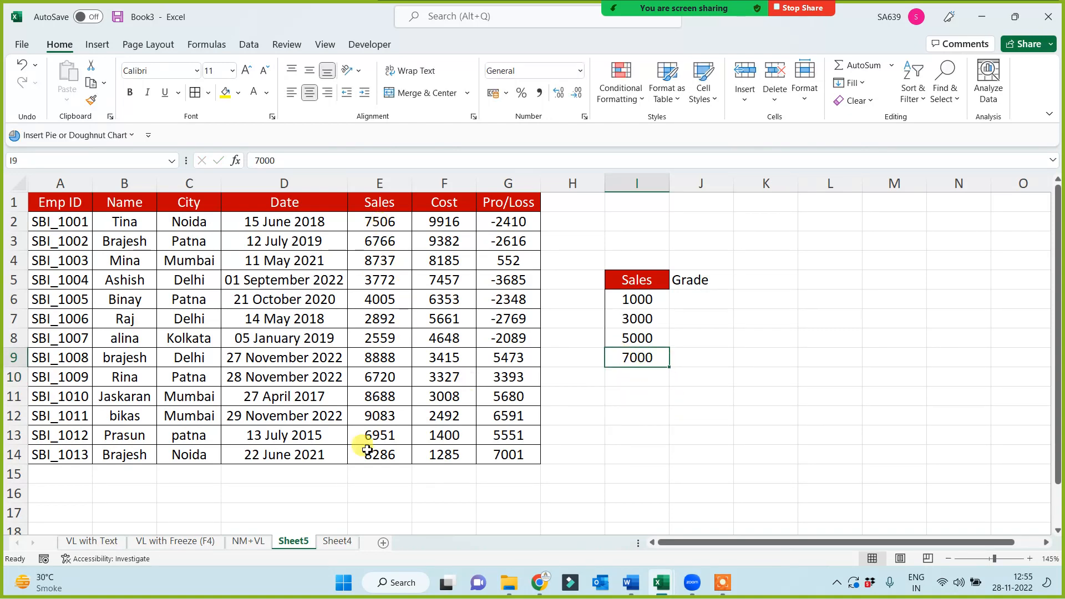
Assign the grades in column J: A for 7000, B for 5000, C for 3000 and D for 1000
left_click(691, 356)
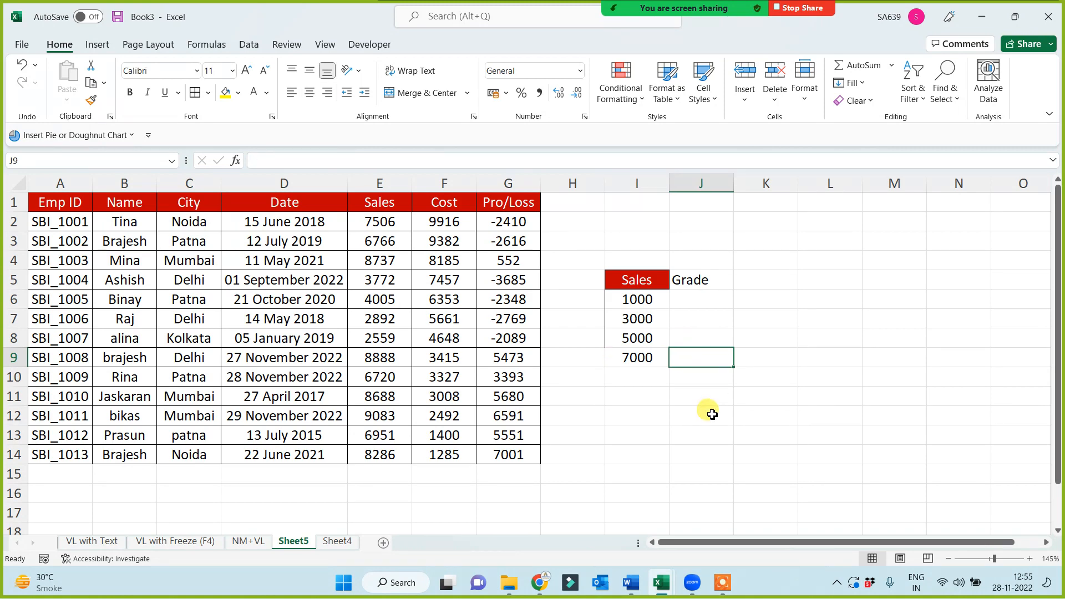
type("A")
left_click(712, 417)
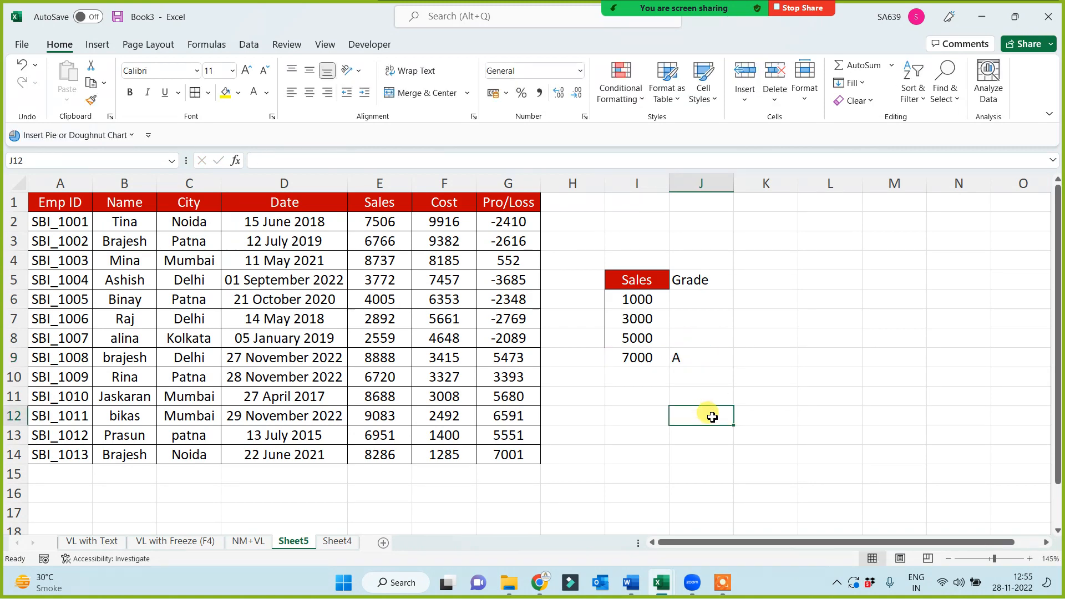
left_click(638, 356)
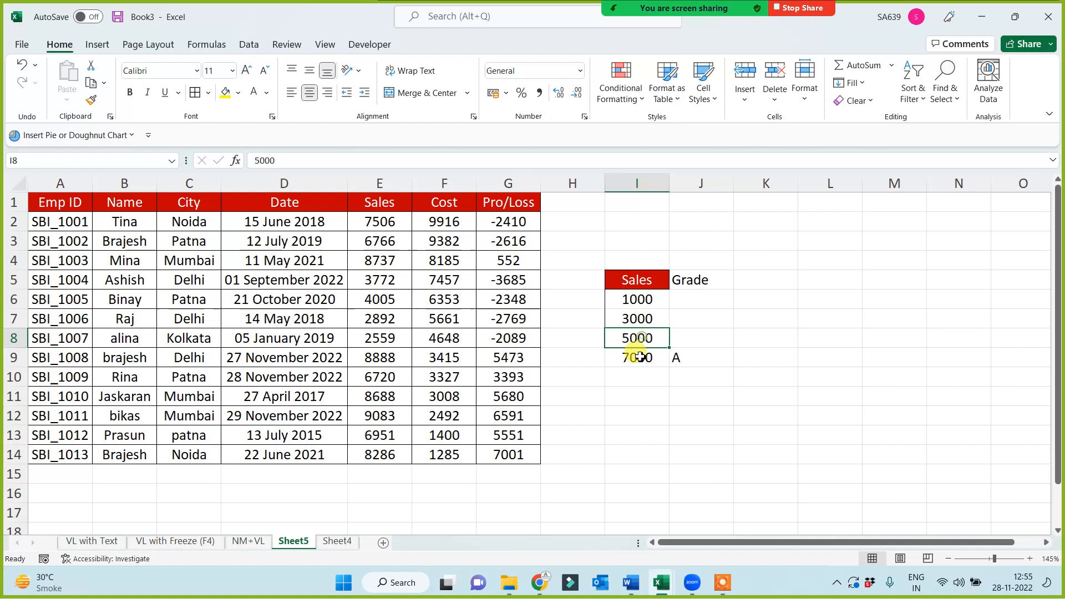
left_click(697, 344)
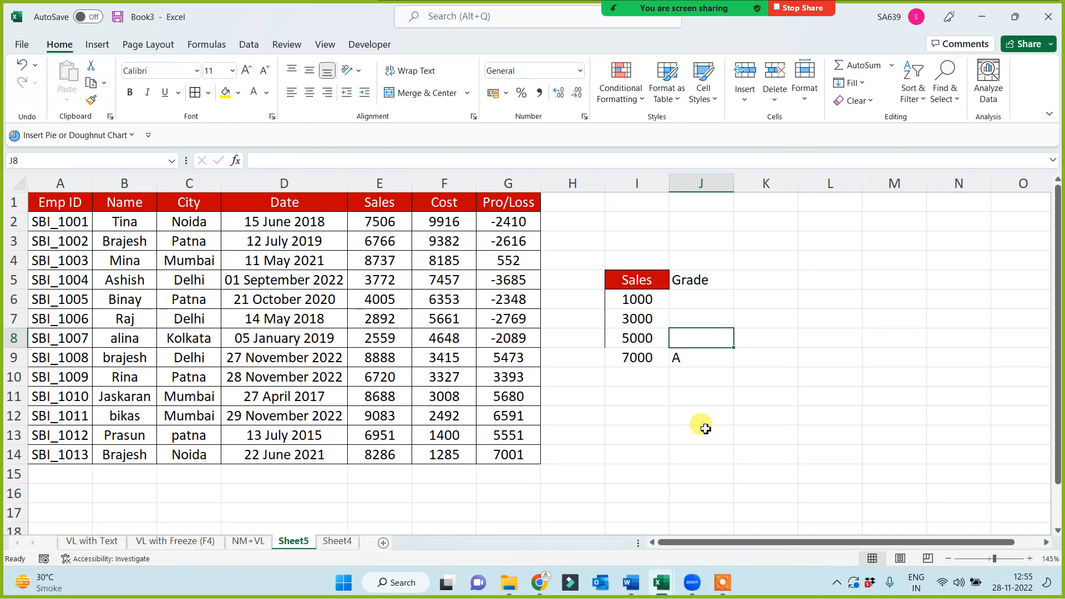
type("B")
left_click(705, 429)
left_click(695, 317)
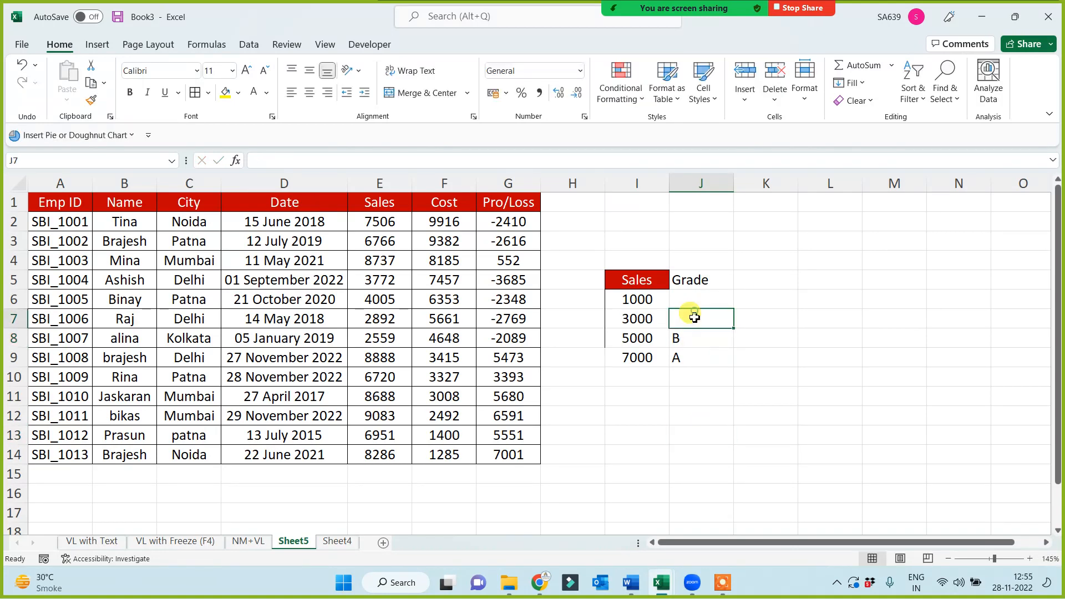
type("C")
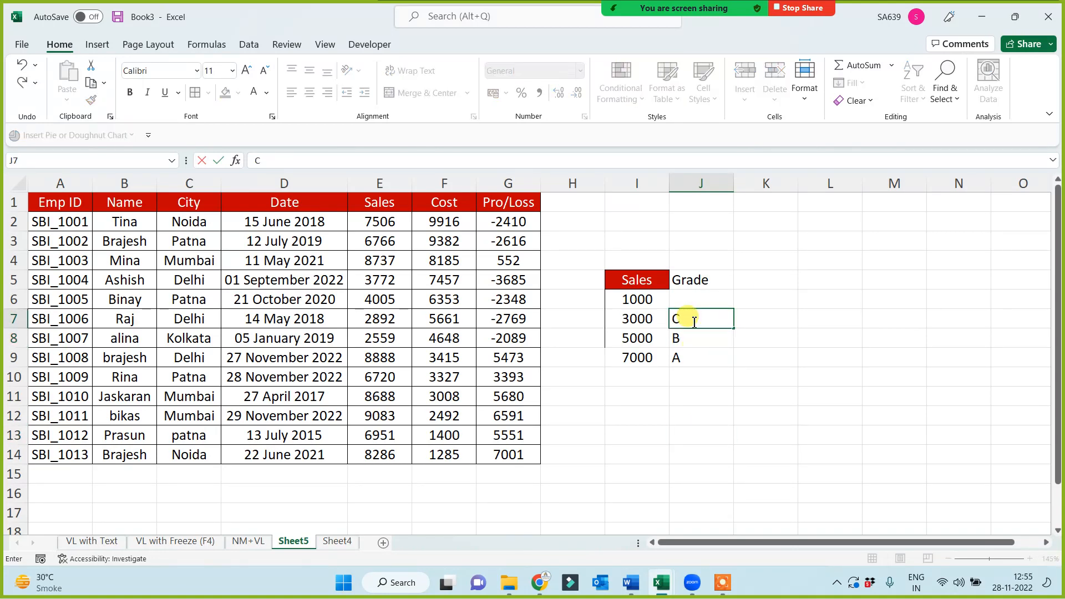
left_click(687, 302)
type("D")
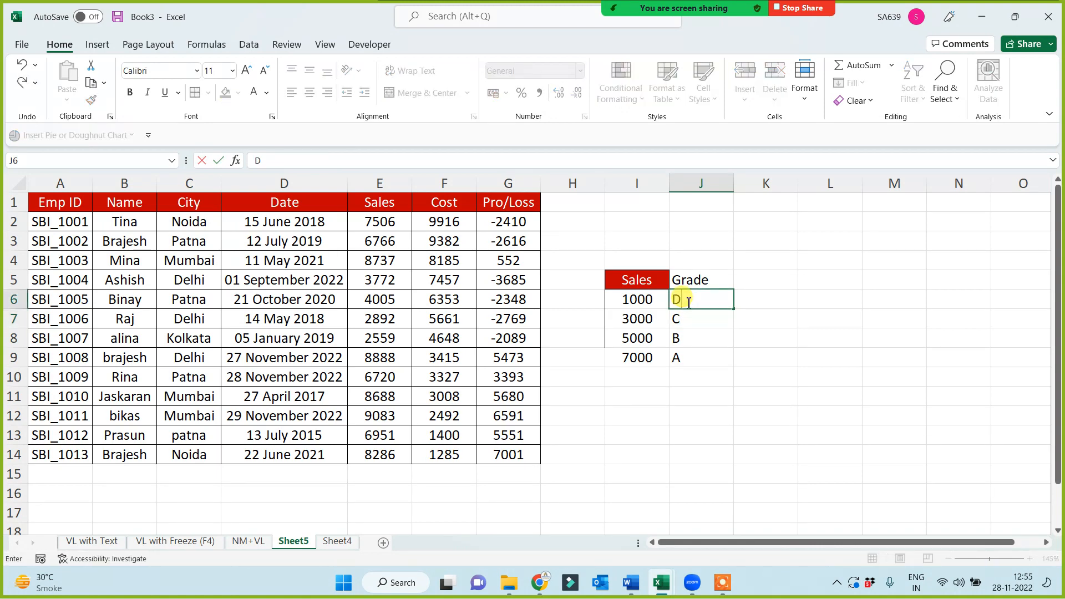
left_click(666, 398)
Widen column H and enter the header Grade in H1 beside Pro/Loss
left_click_drag(603, 182, 653, 181)
left_click(569, 200)
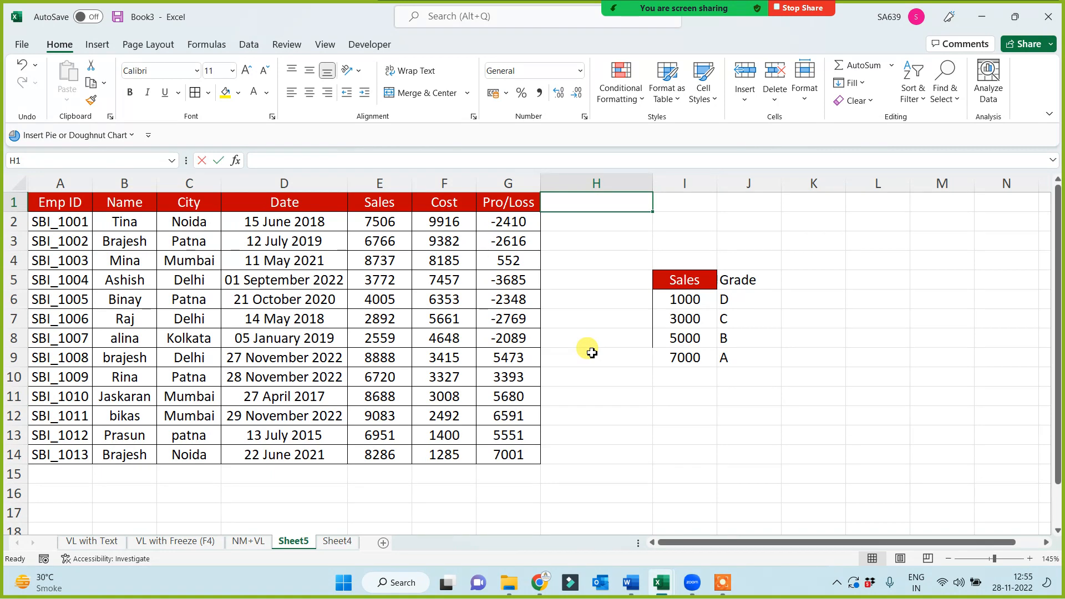
type("Grade")
key("Return")
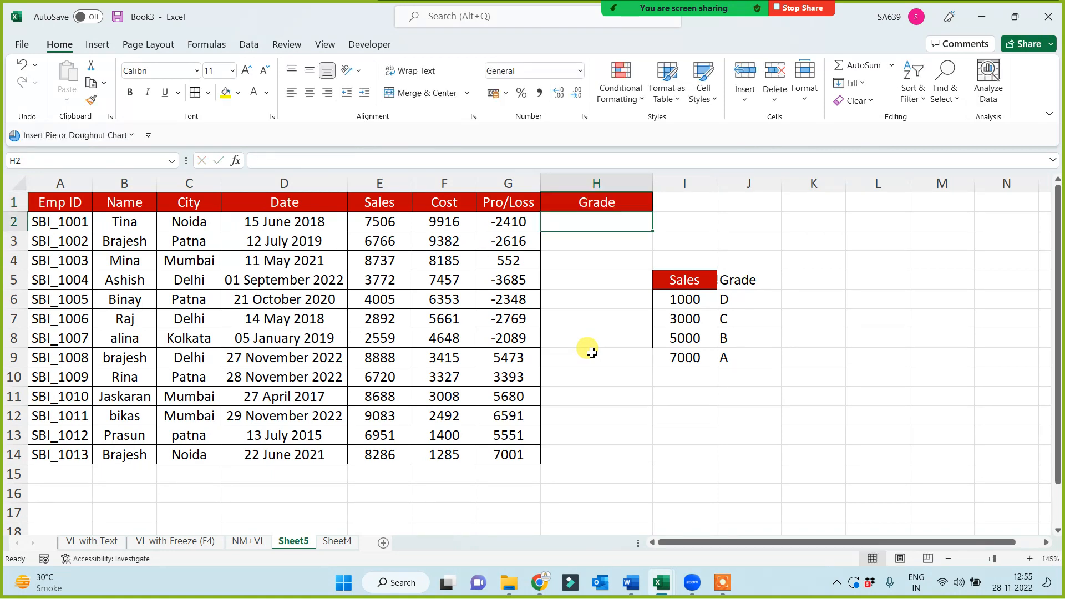
Examine the employees' Sales values in column E against the sales thresholds and grades, row by row with the Grade column
left_click_drag(384, 221, 376, 444)
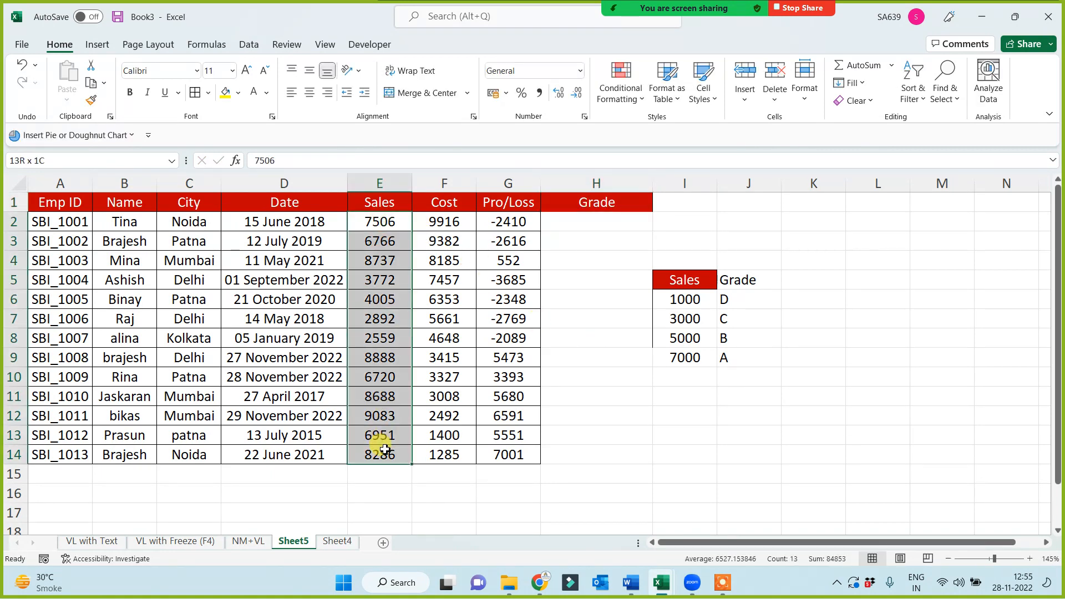
left_click_drag(581, 217, 573, 444)
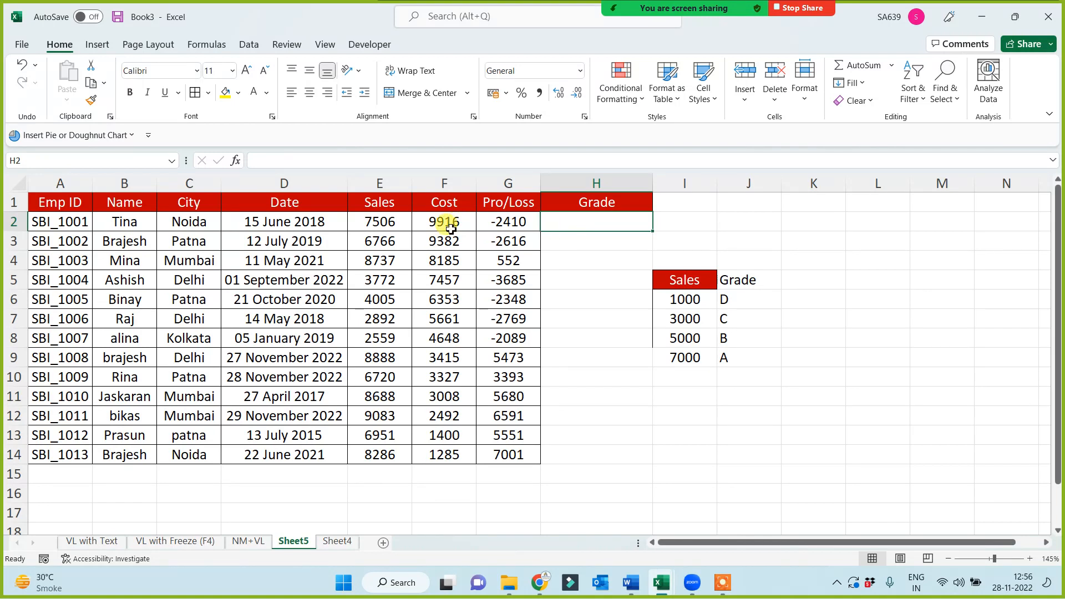
left_click(369, 220)
left_click_drag(731, 358, 685, 358)
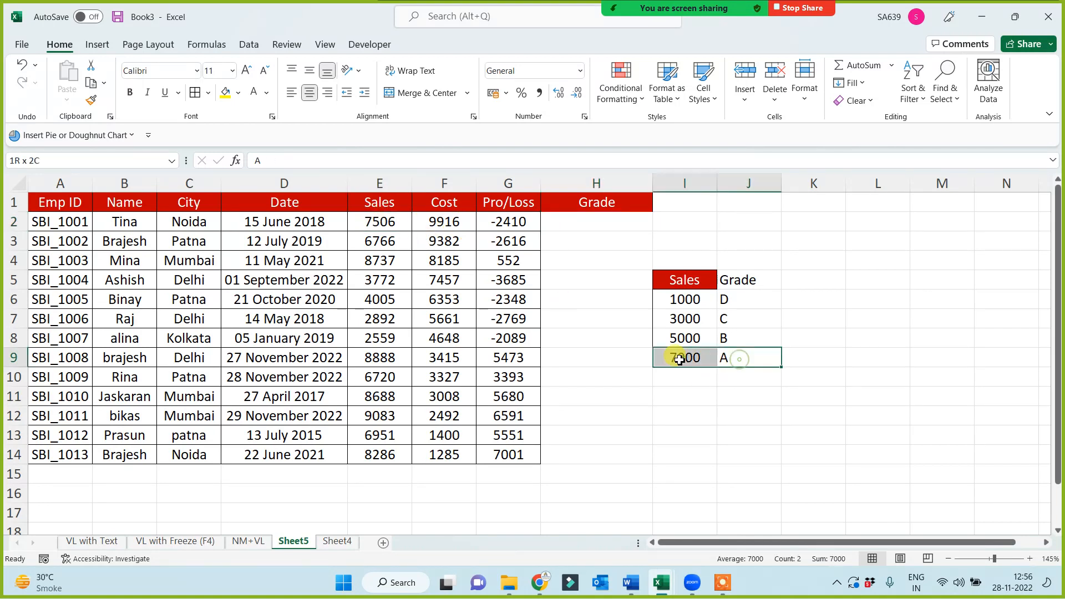
left_click(362, 243)
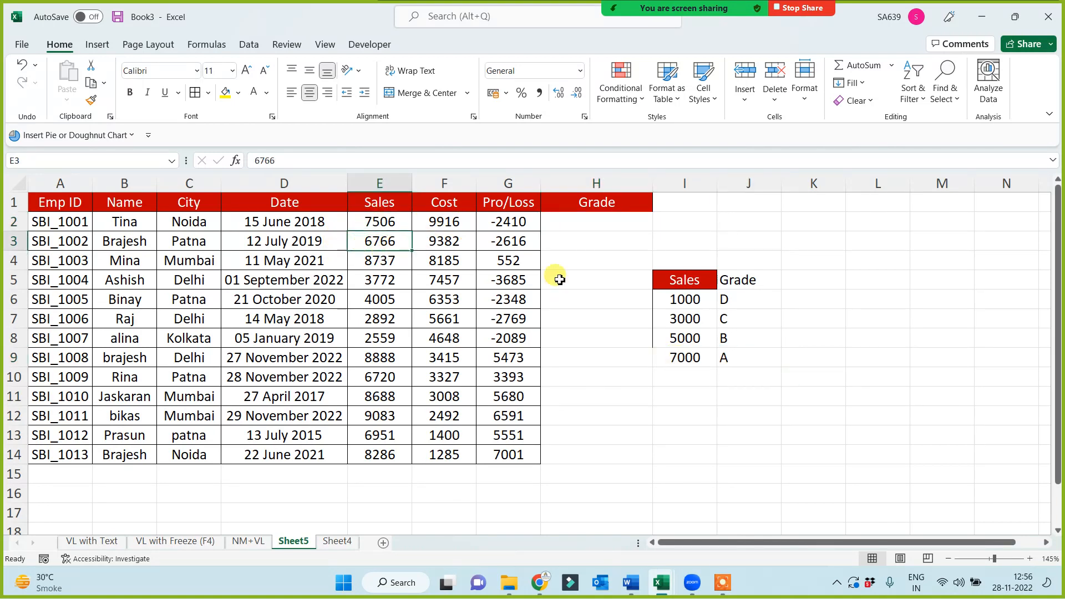
left_click(571, 246)
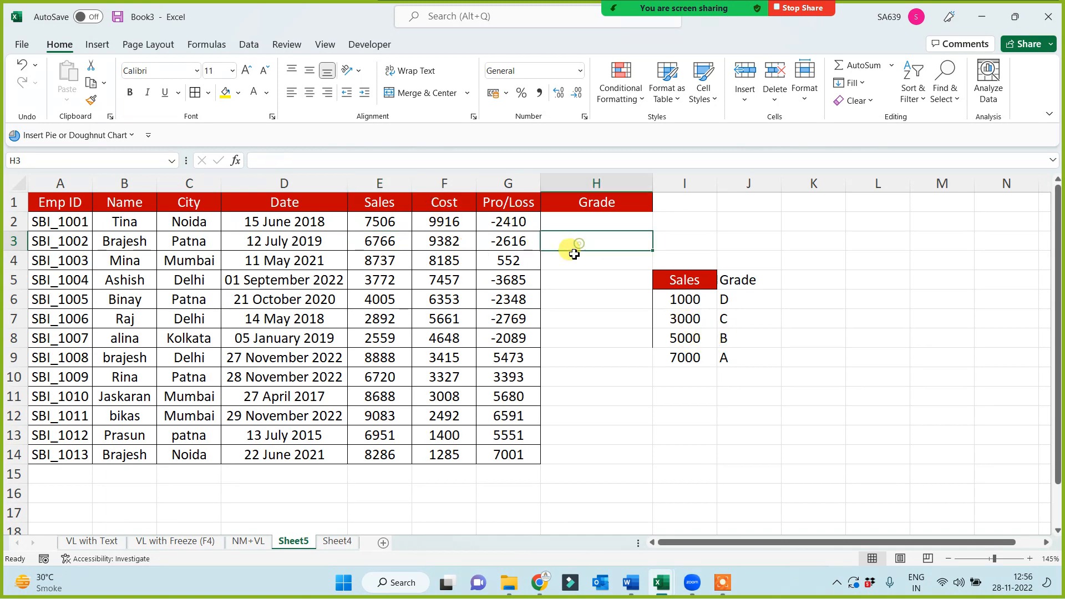
left_click(381, 259)
left_click(564, 264)
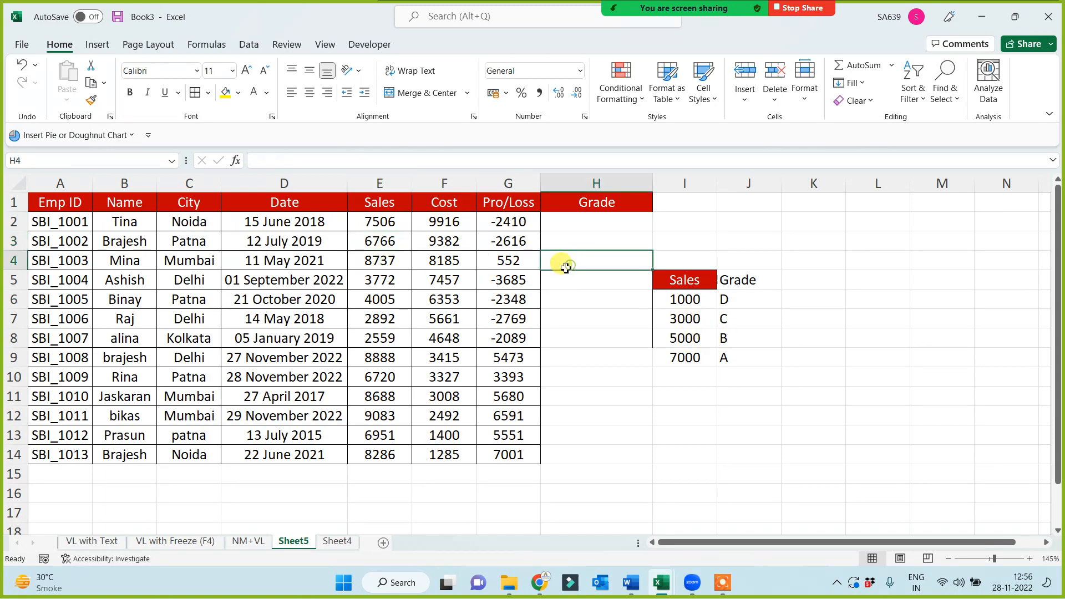
left_click(381, 279)
left_click(554, 280)
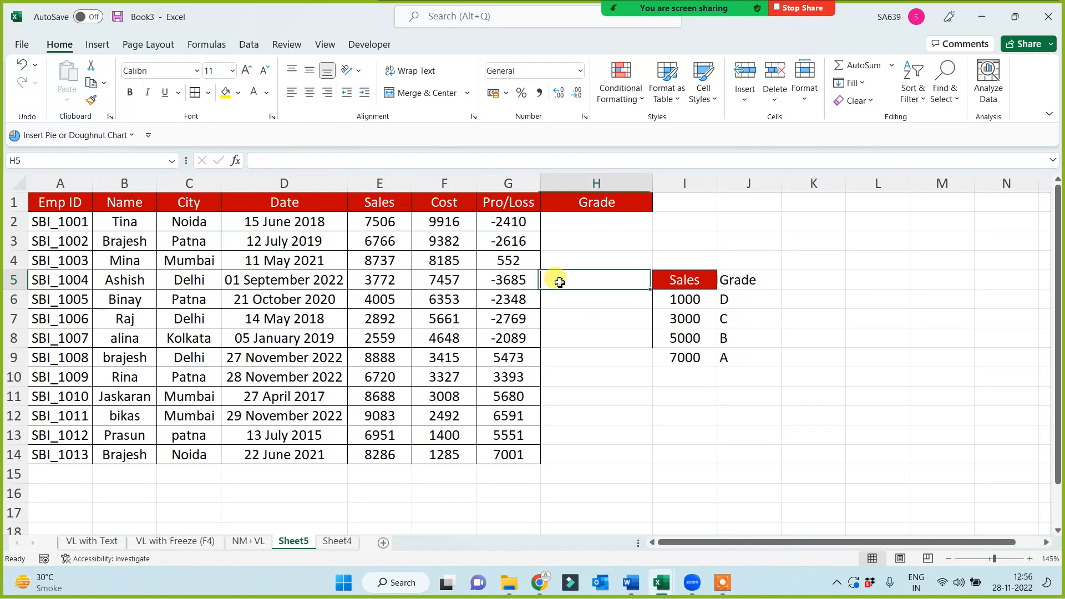
left_click(577, 220)
left_click_drag(579, 239, 563, 478)
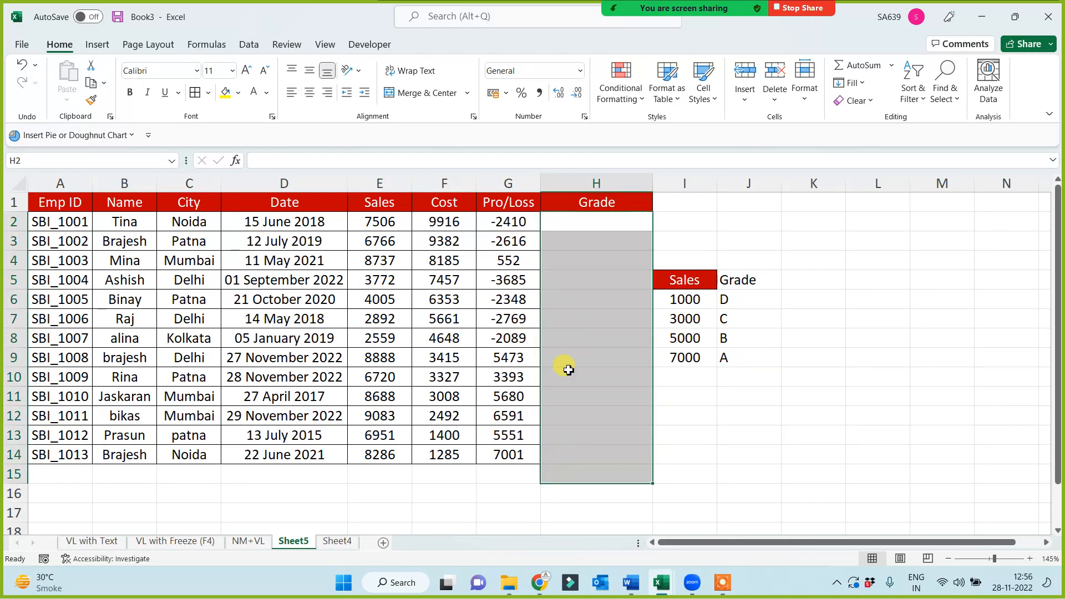
left_click(583, 224)
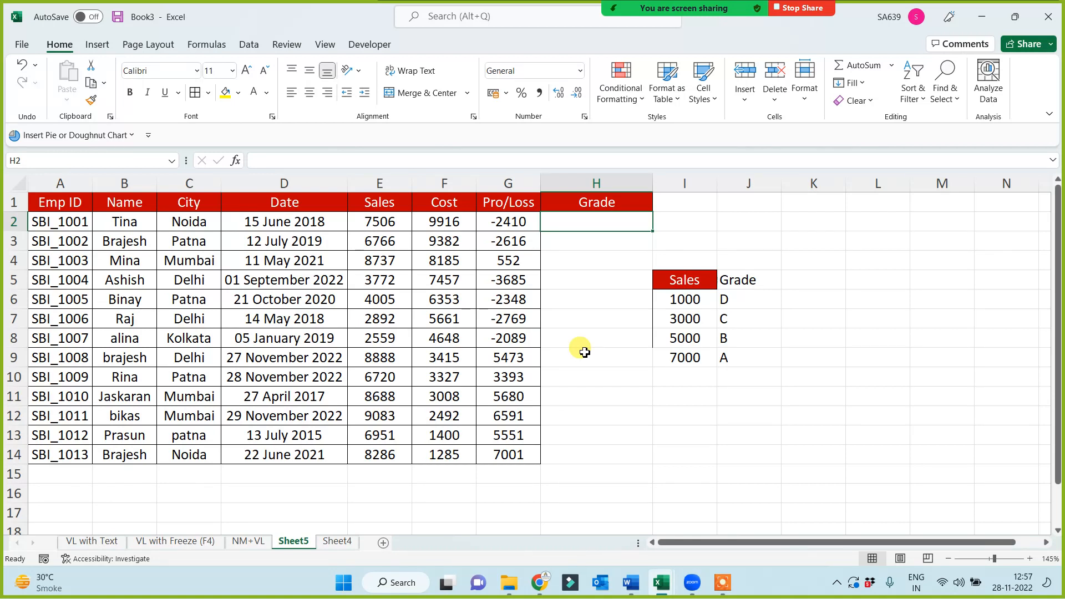
Start an IF formula in H2 with the Sales value in E2 as the value to test
type("=")
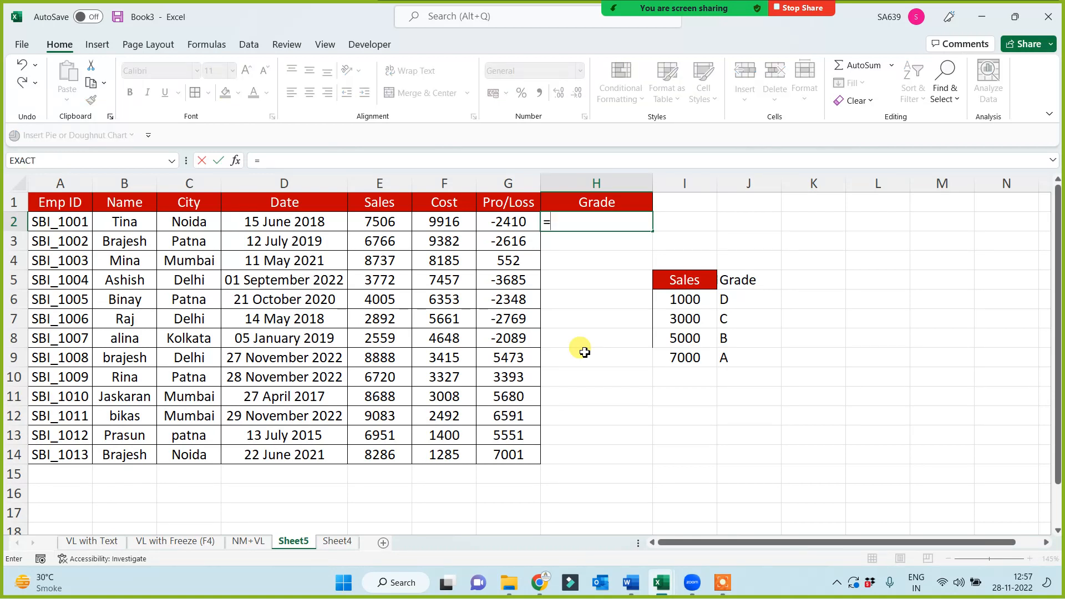
type("if")
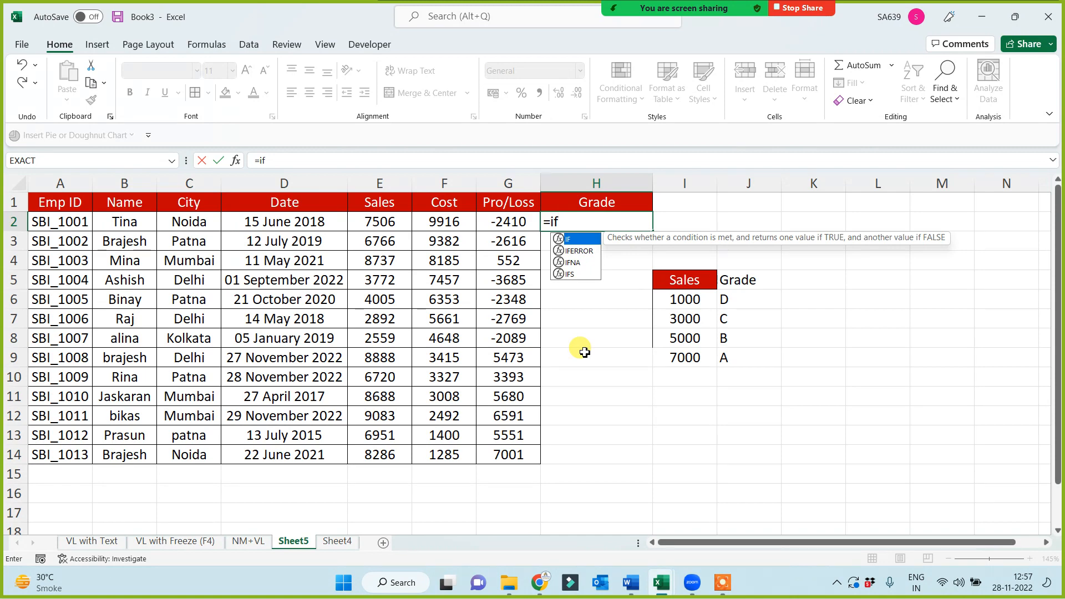
type("(")
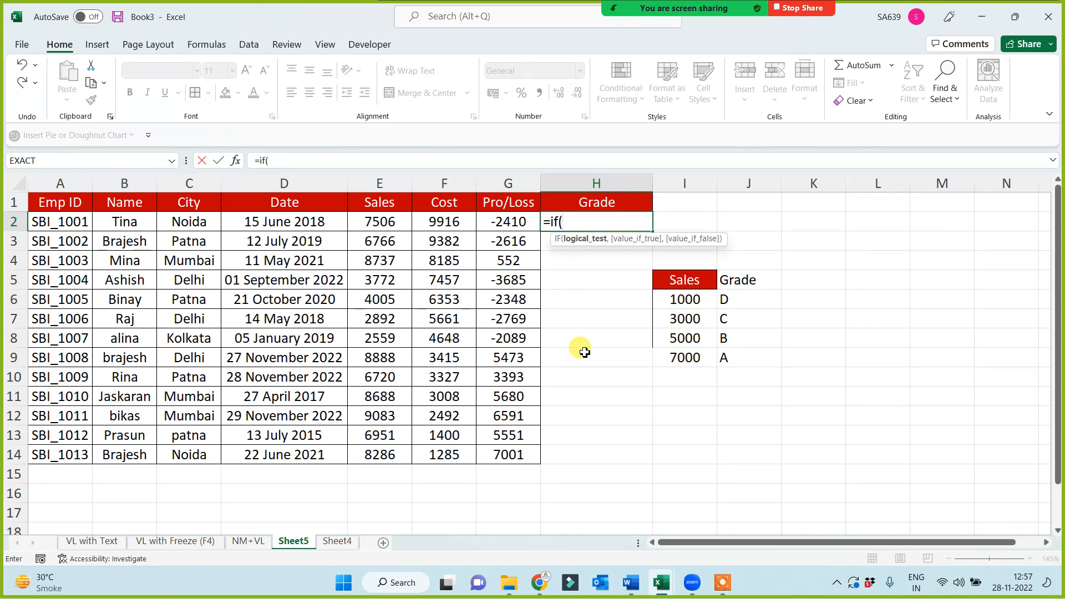
left_click(378, 231)
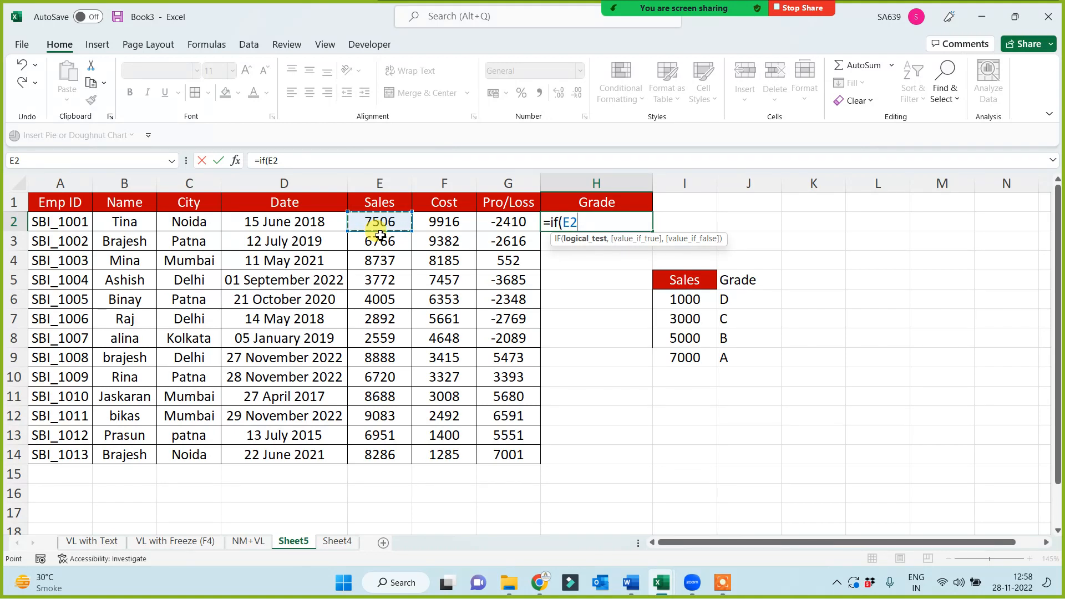
type(",")
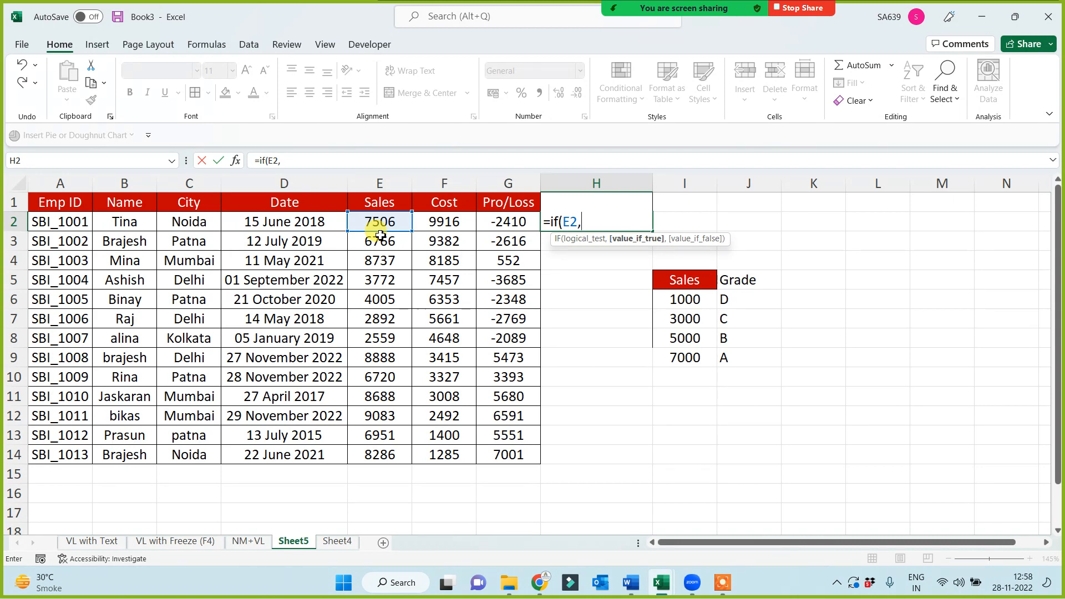
key("BackSpace")
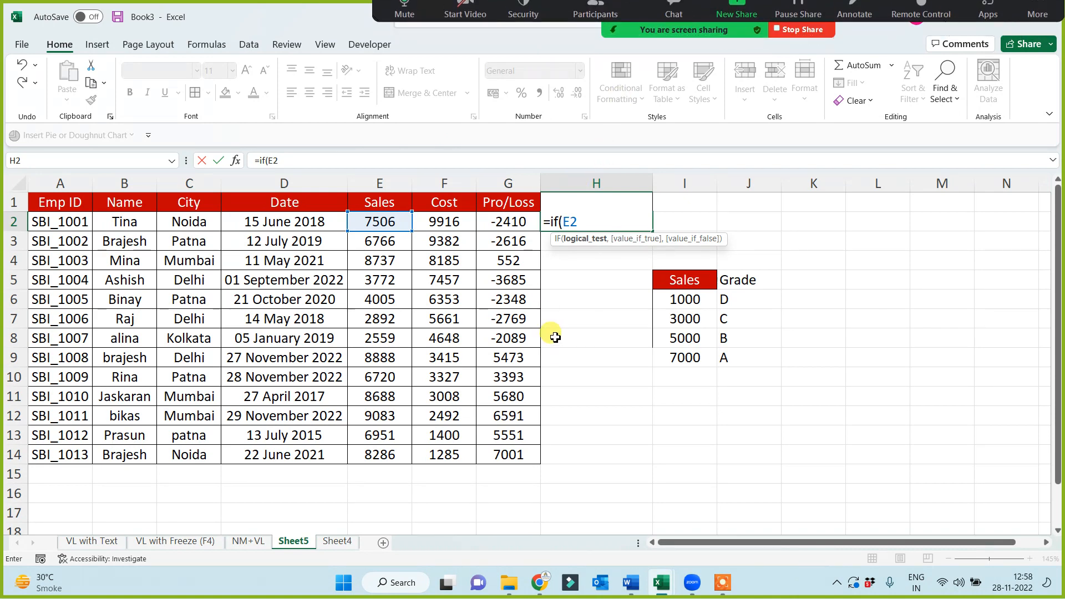
Check the meeting's participant list, minimise it and return to the formula in H2
left_click(597, 19)
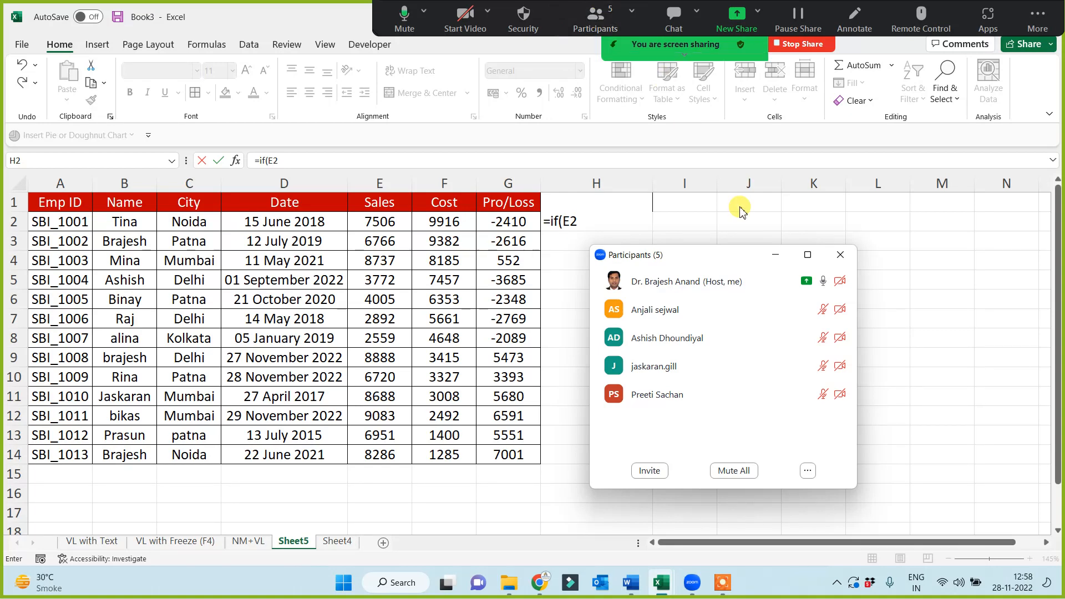
left_click(775, 254)
left_click(572, 227)
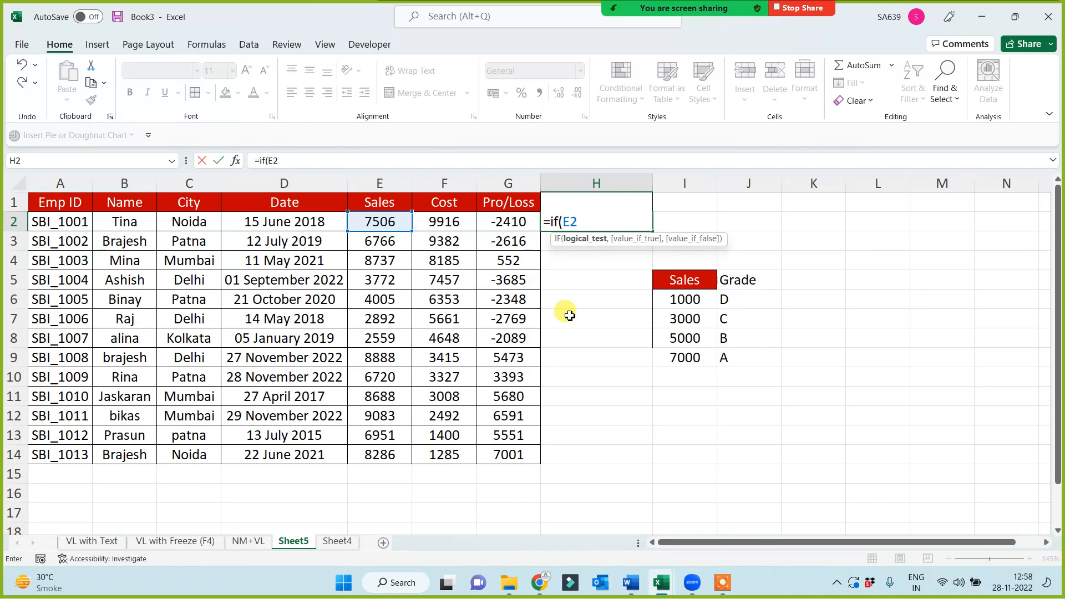
Complete the first IF condition as E2>7000 with "A" as the value if true
type(">7000,")
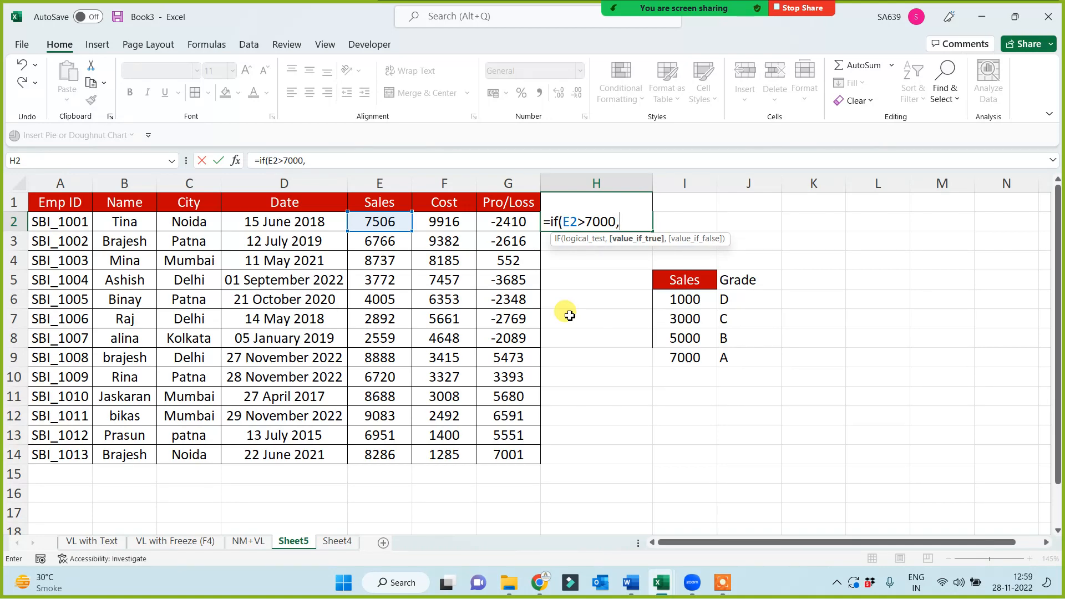
type("\"A\",")
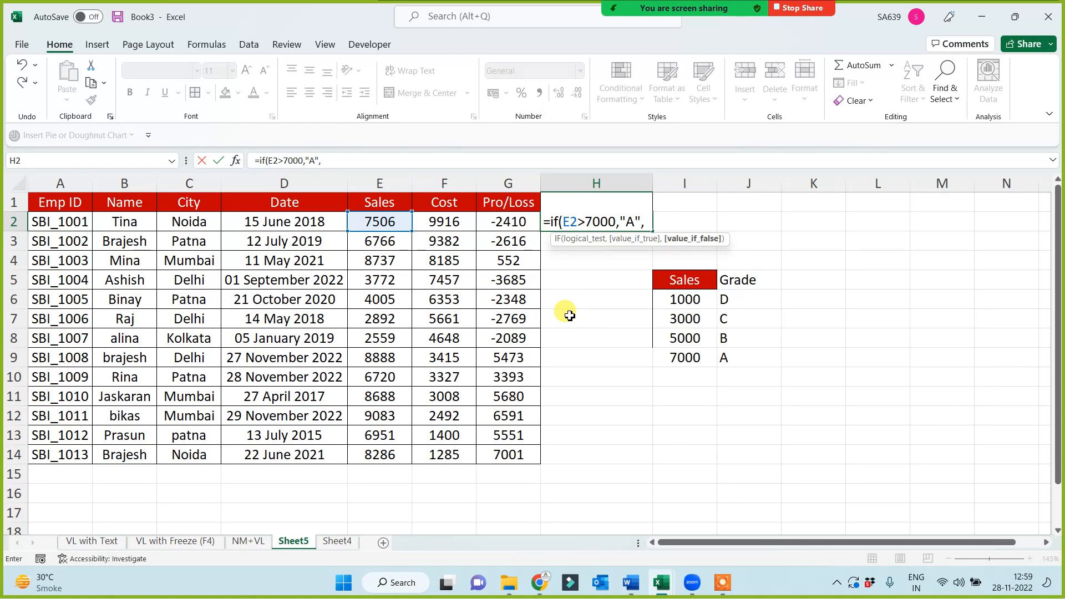
type("if(")
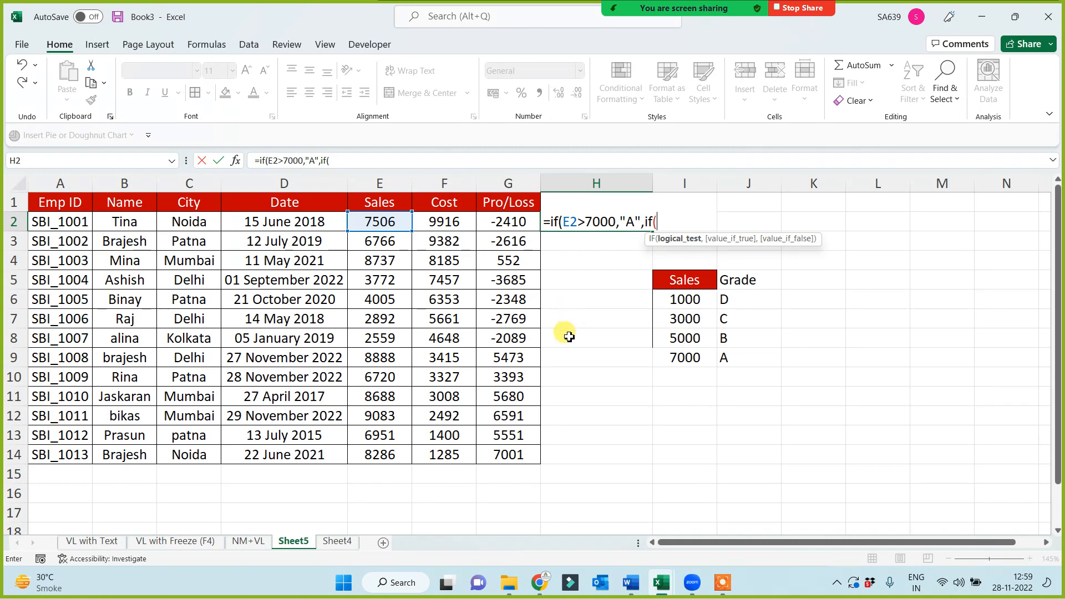
Nest a second IF in the H2 formula that returns "B" when E2>=5000
left_click(386, 223)
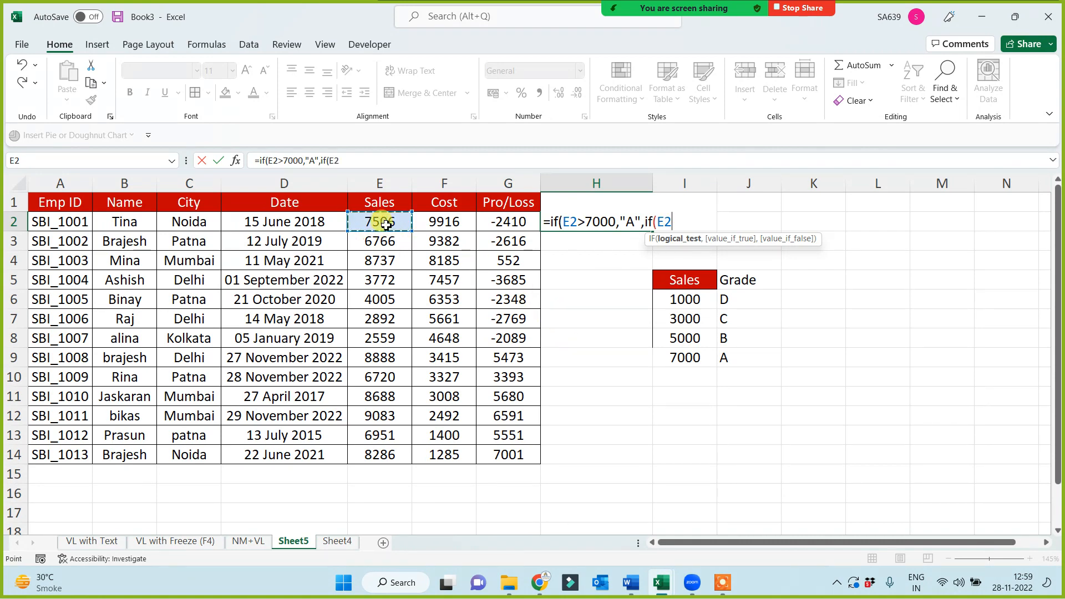
type(">=5000")
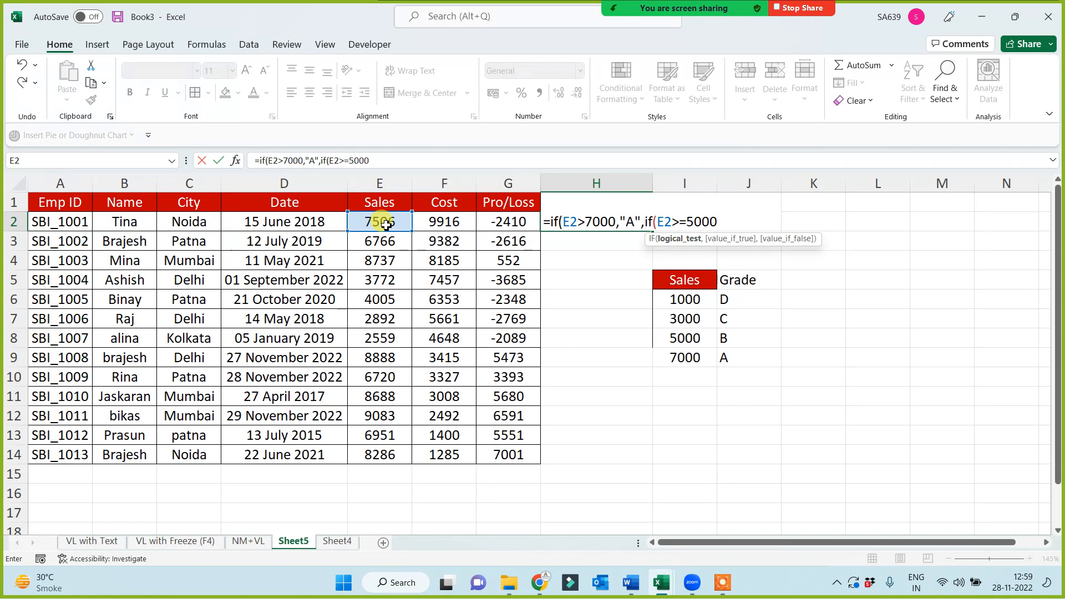
type(",\"B")
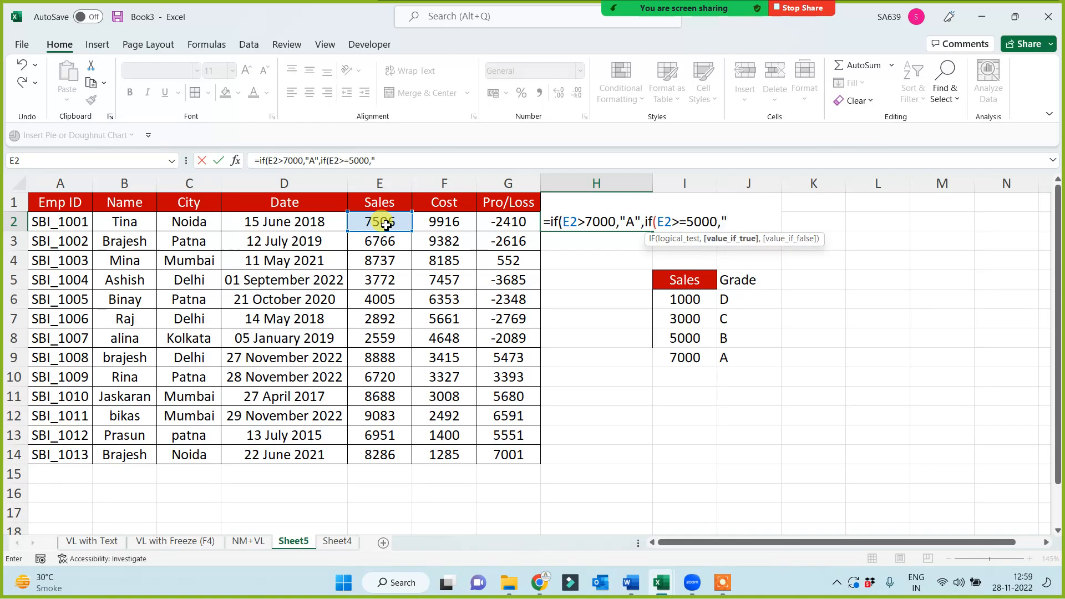
type("\",if")
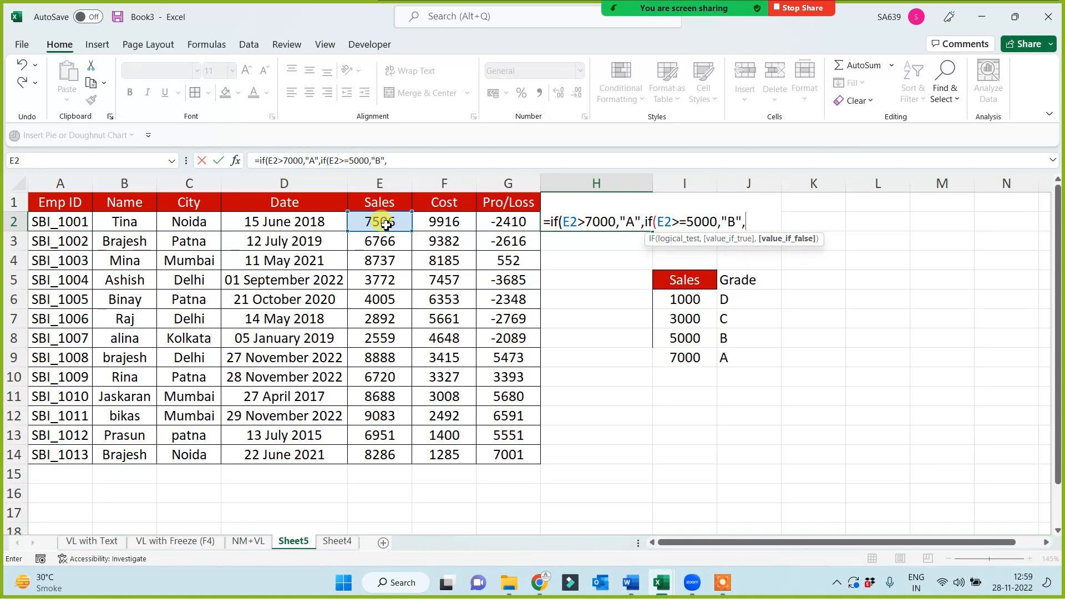
type("(")
Nest a third IF in the H2 formula that returns "C" when E2>=3000
left_click(386, 223)
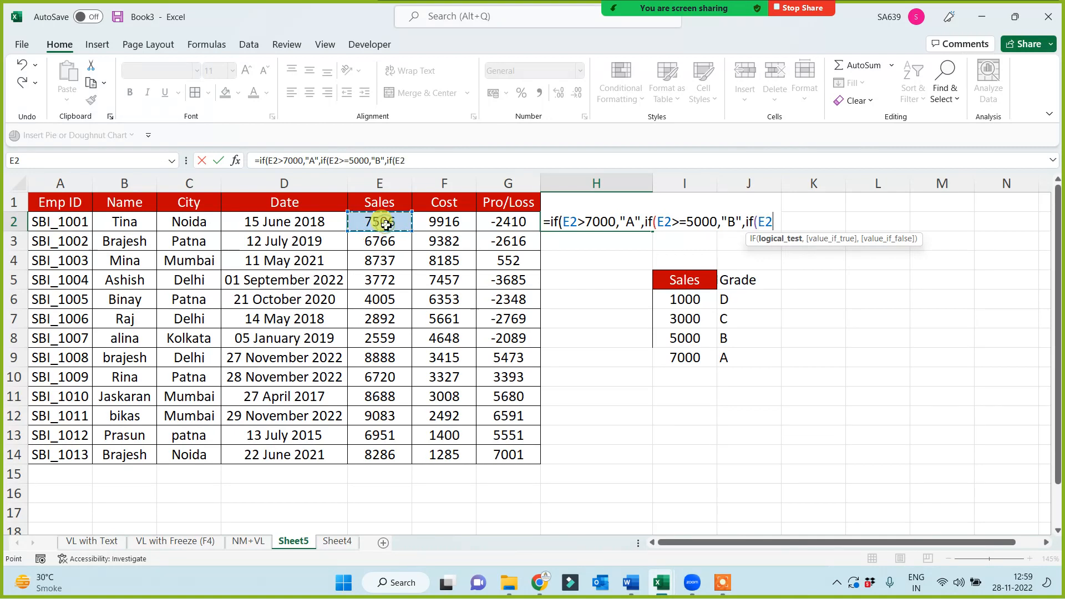
type(">=300")
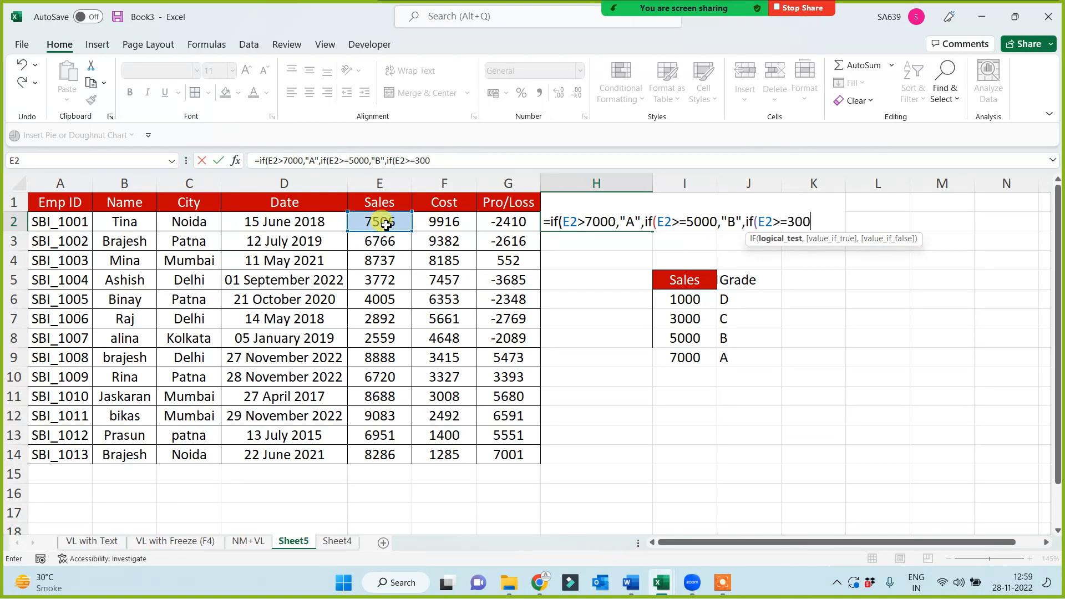
type("0,\"")
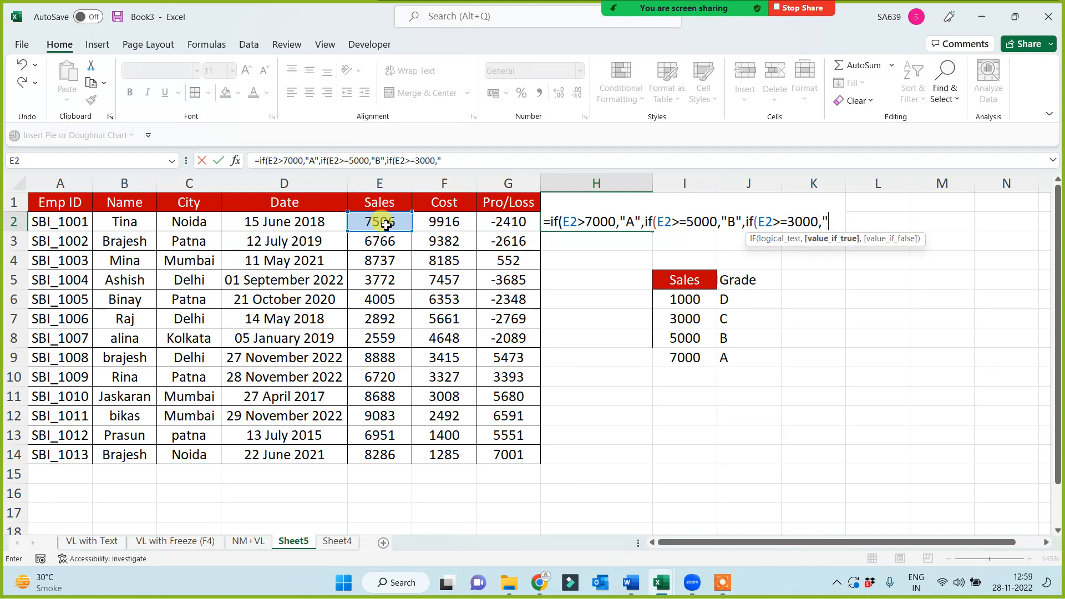
type("C\",")
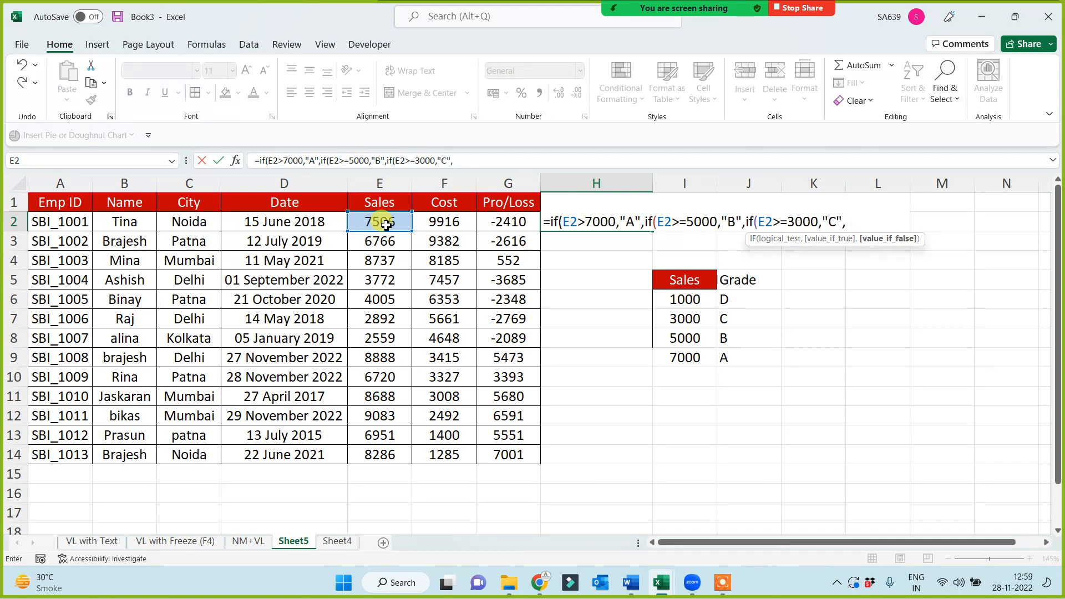
type("\"D\")))")
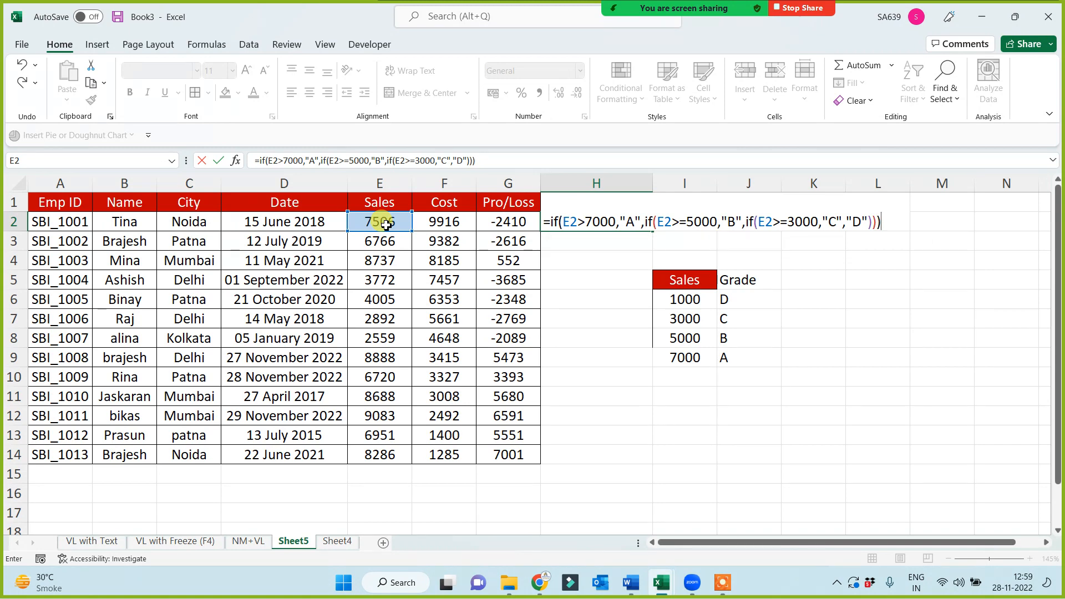
Change the first condition of the H2 formula to E2>=7000 and enter the formula
left_click(584, 219)
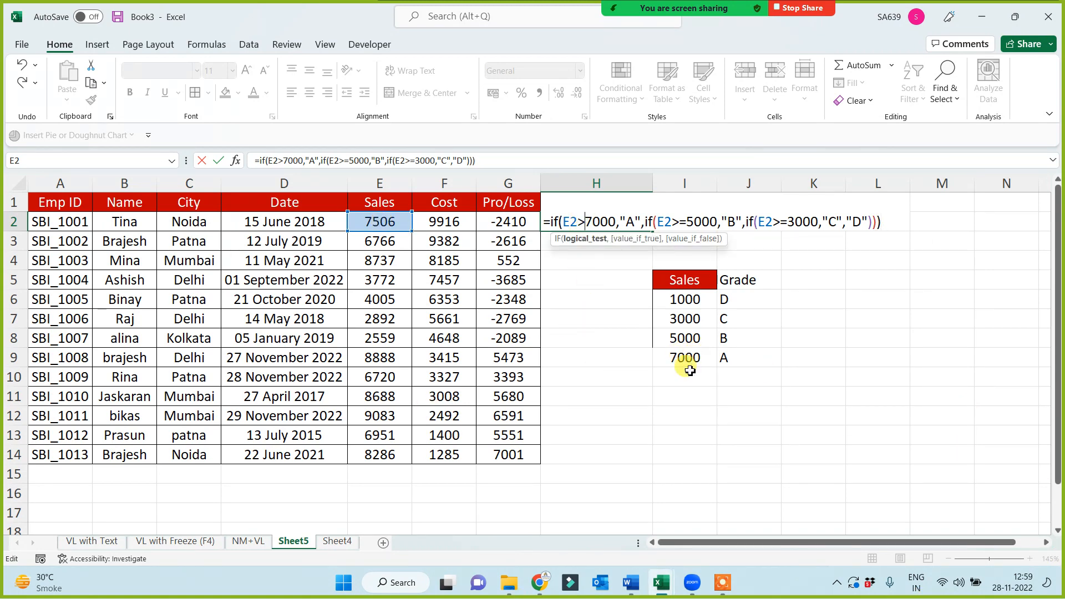
type("=")
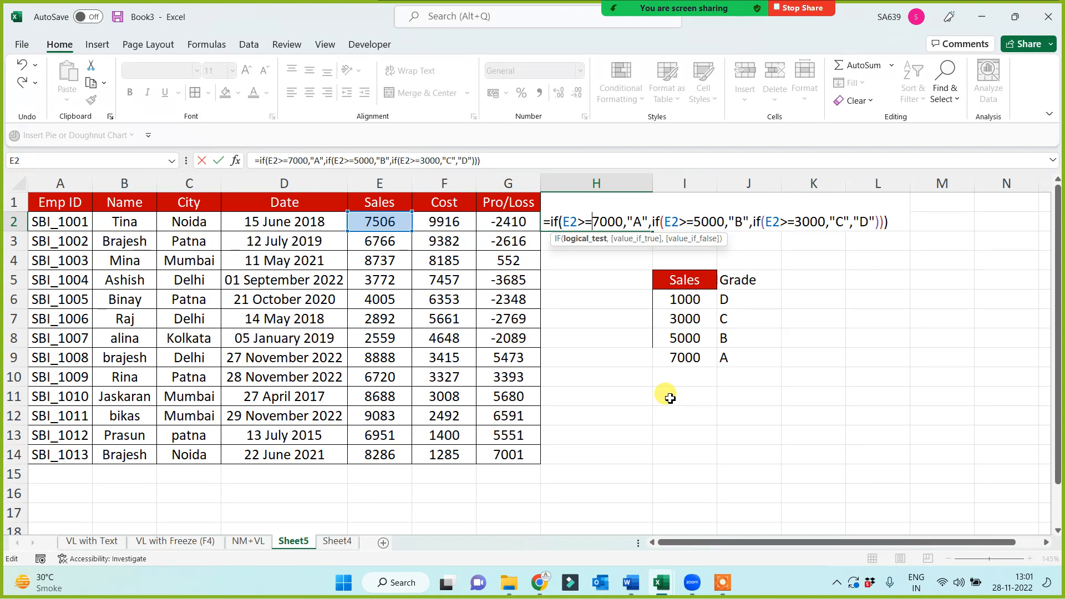
key("Return")
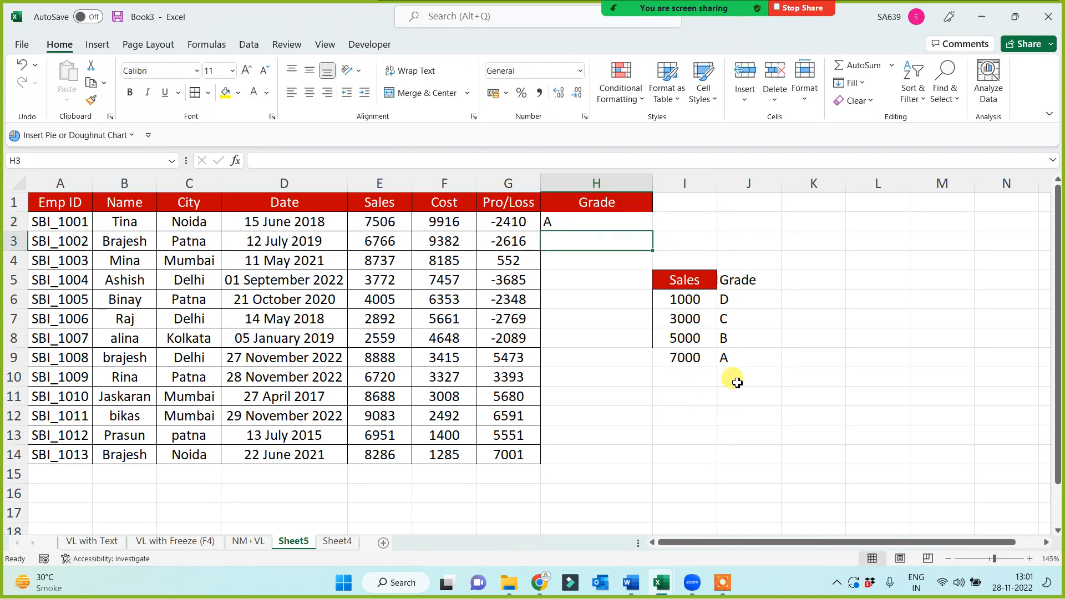
Fill the grade formula from H2 down to H14 and centre the grades in their cells
left_click(590, 219)
left_click_drag(652, 232, 609, 473)
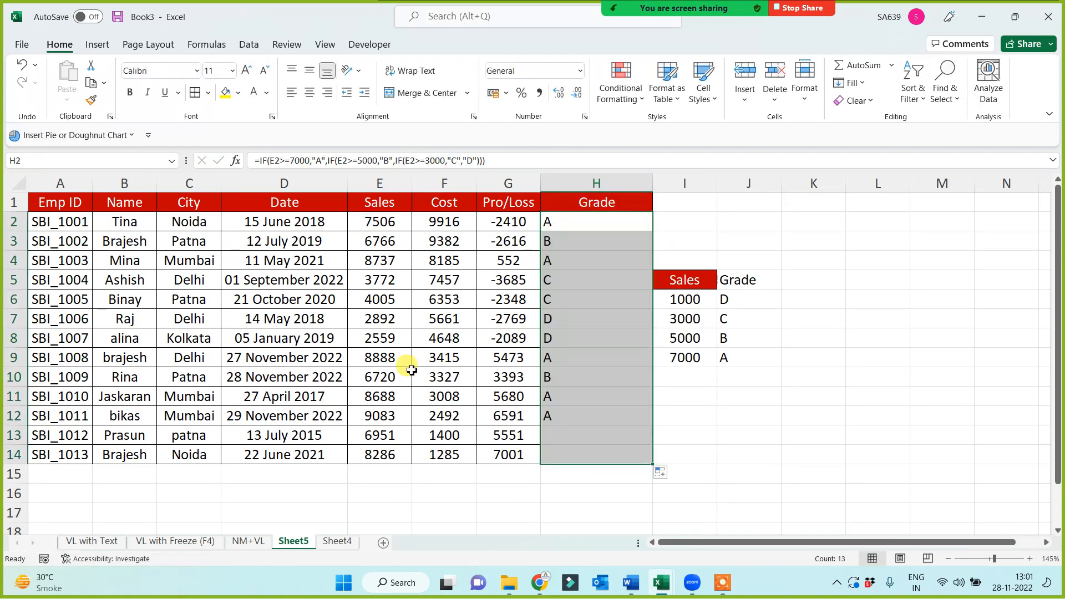
left_click(309, 93)
left_click(786, 411)
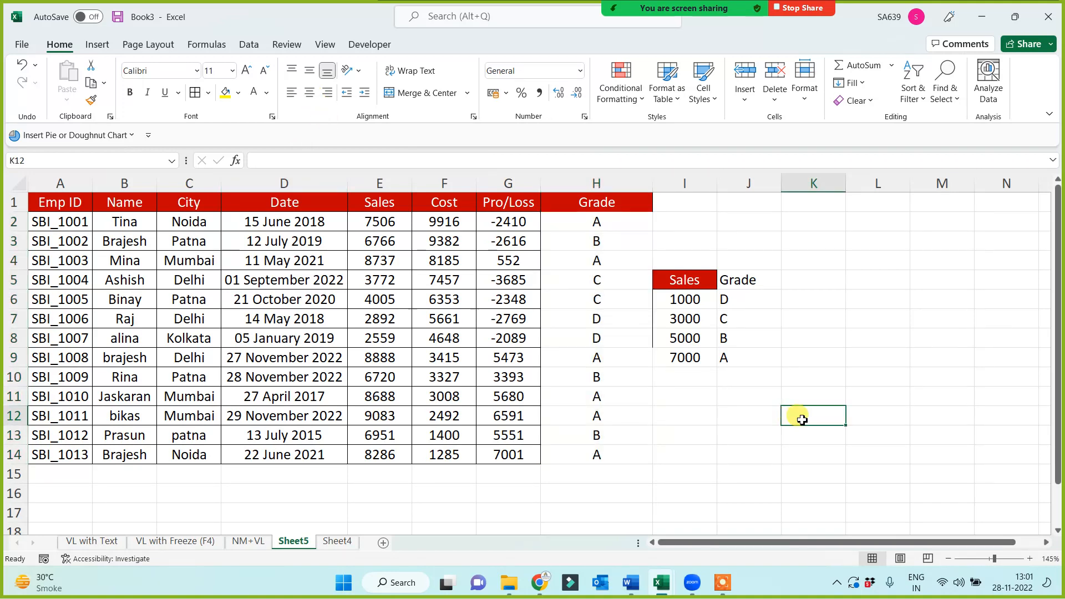
Narrow the Grade column H and insert an empty column between it and the sales threshold table
left_click_drag(648, 181, 607, 181)
right_click(661, 184)
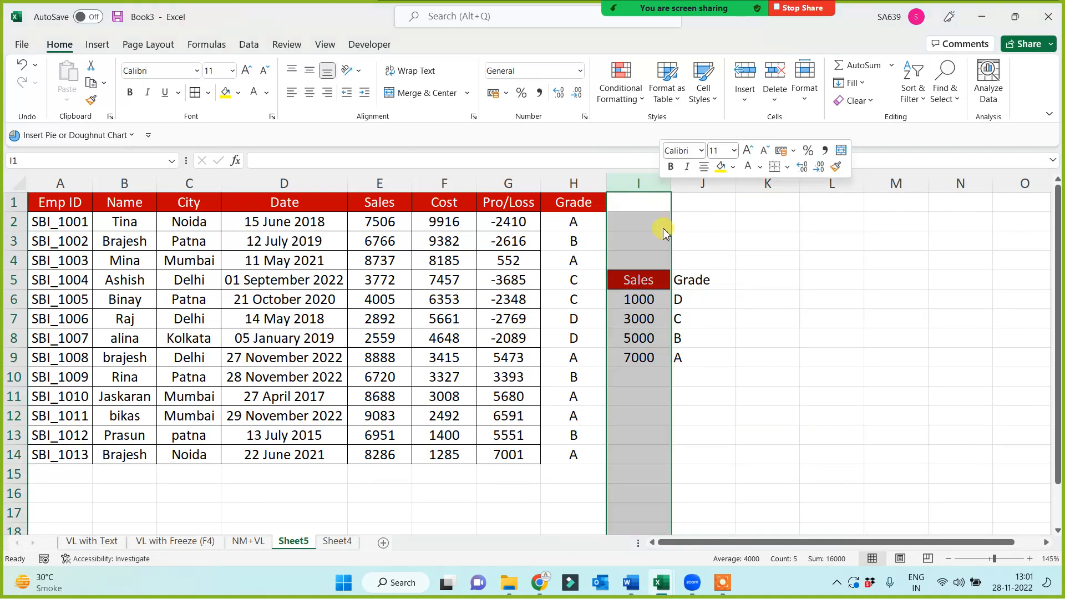
left_click(690, 329)
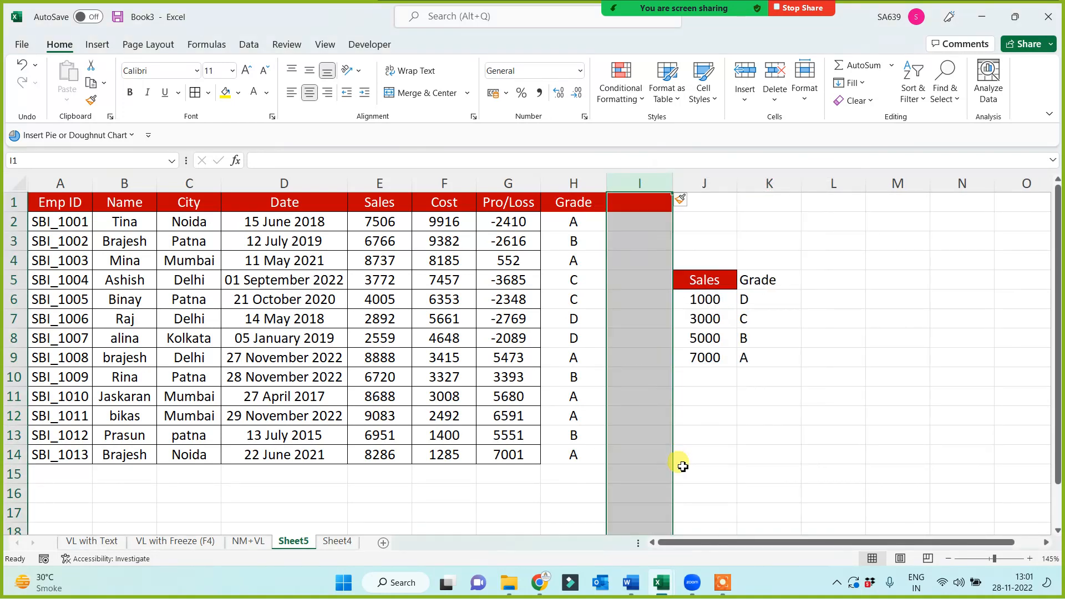
left_click(684, 456)
Enter the header Vlookup in I1 beside Grade
left_click(647, 202)
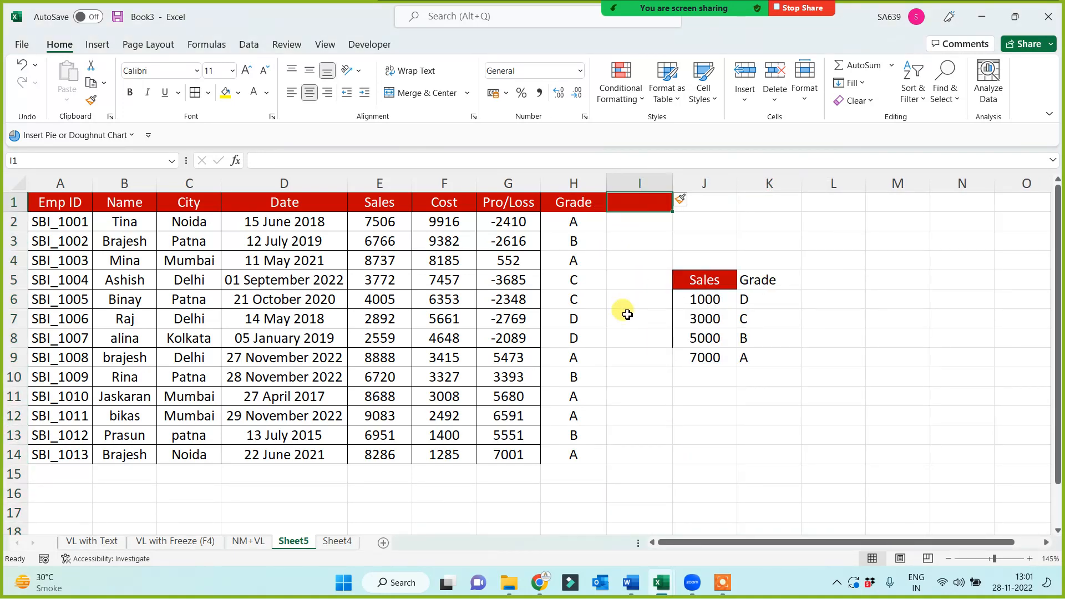
type("VL")
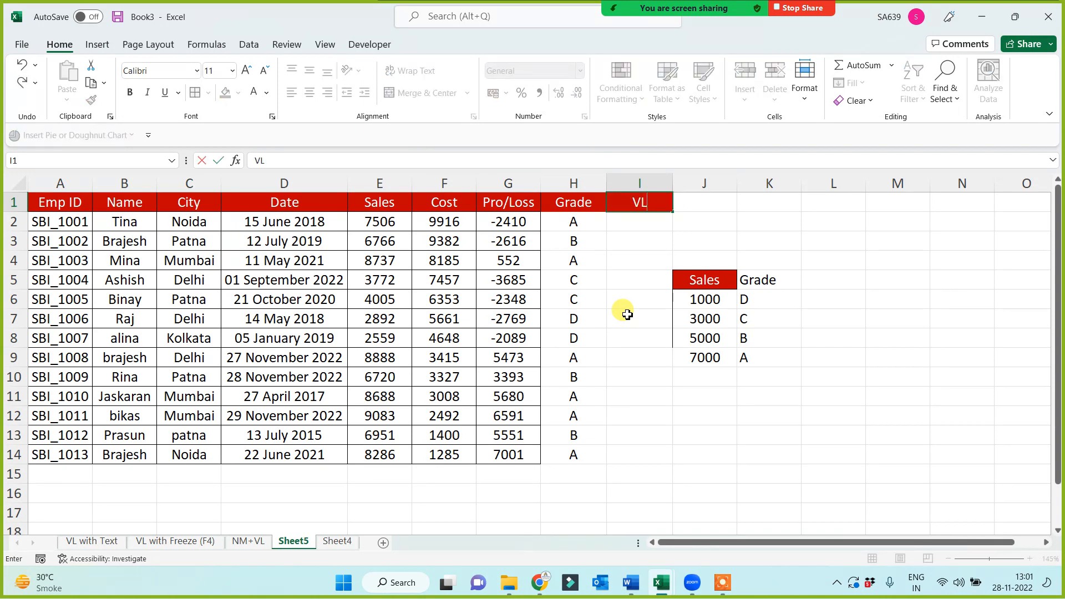
type("ookup")
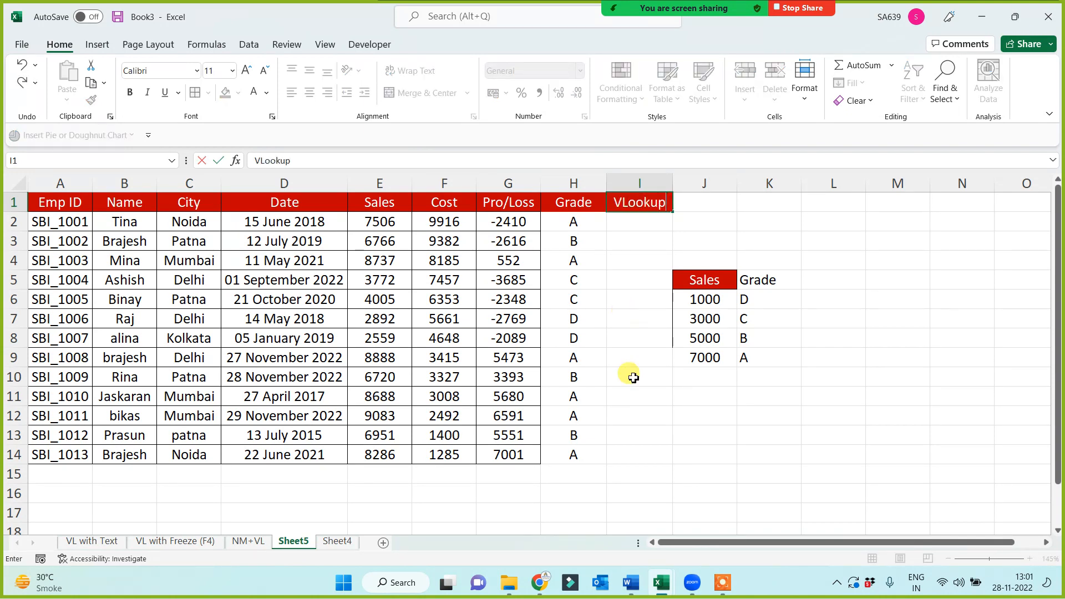
left_click(638, 415)
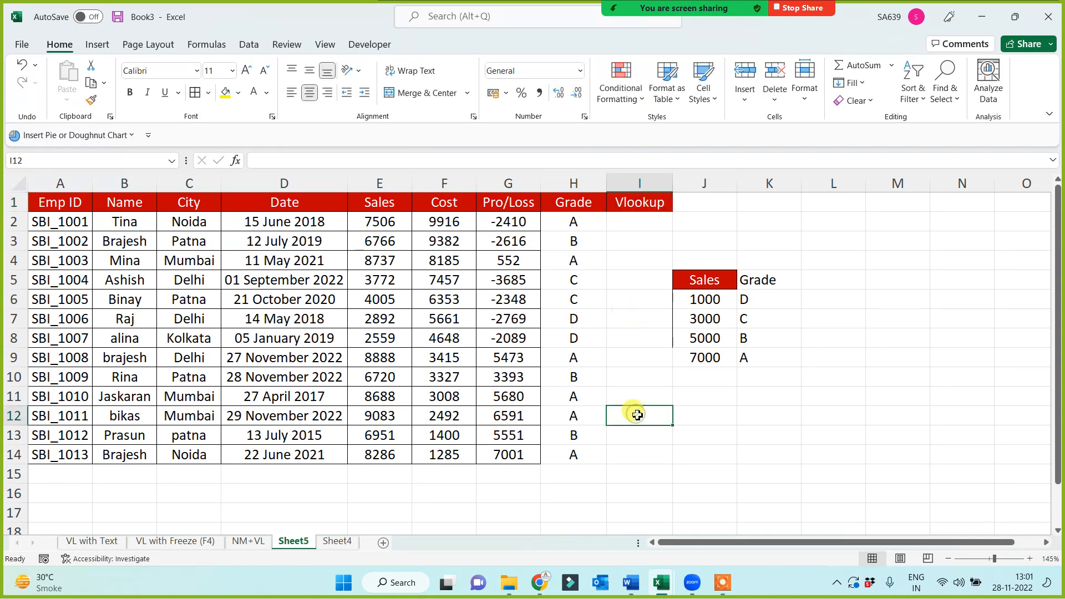
Rename Sheet5 as VL with Approx Match
double_click(309, 541)
type("VL")
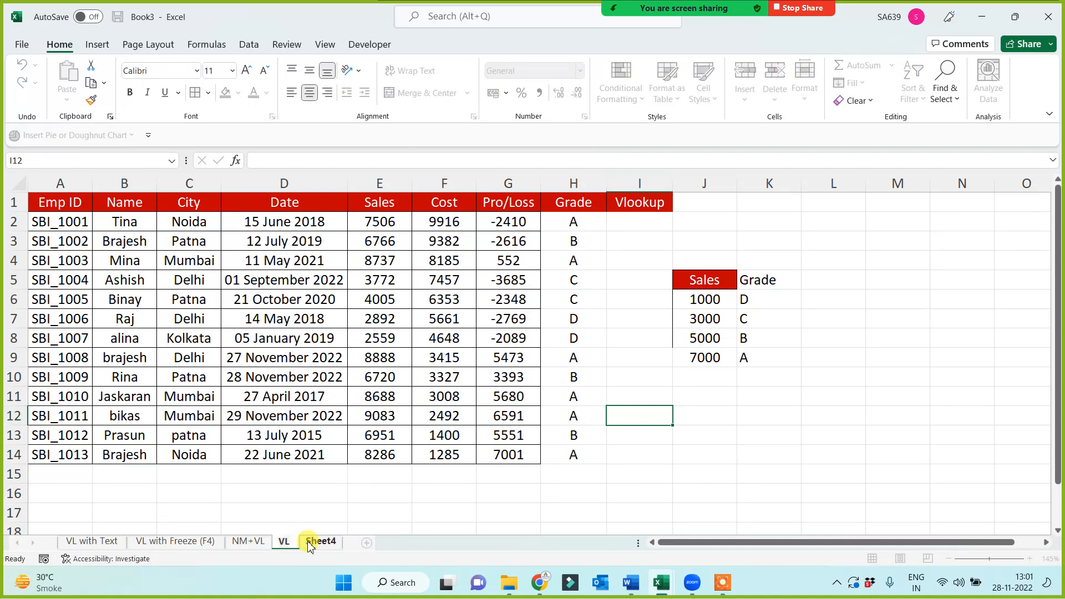
type(" with Approx Match")
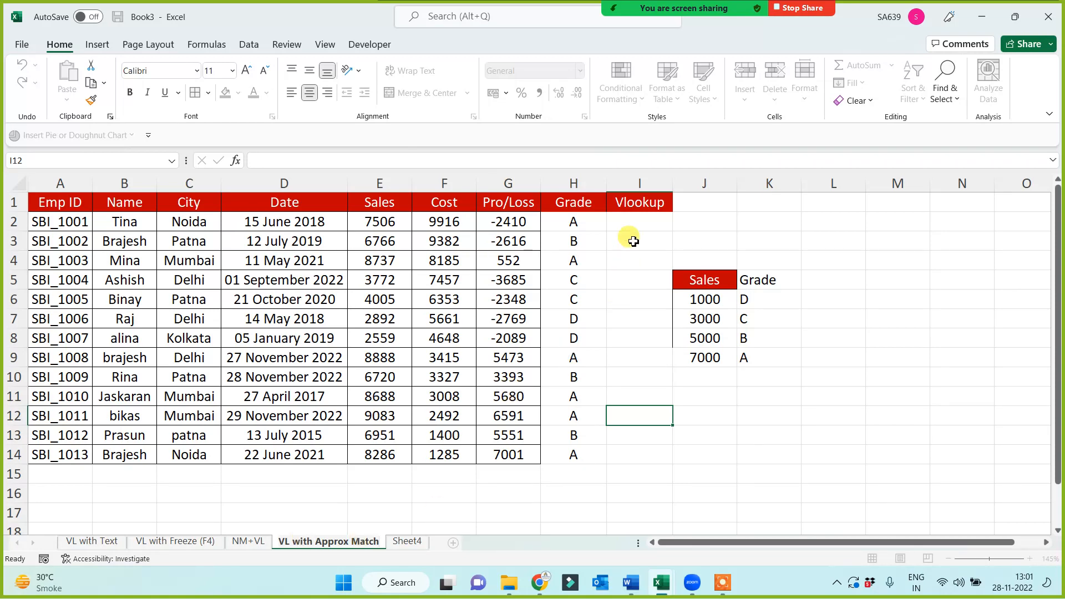
left_click(638, 223)
type("=vl")
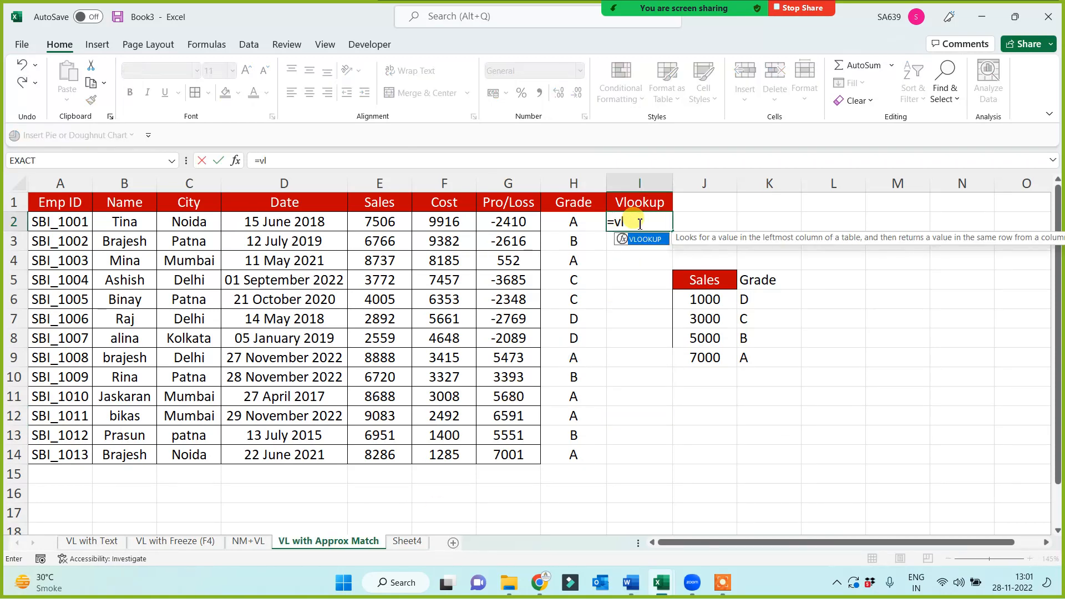
key("Tab")
left_click(380, 223)
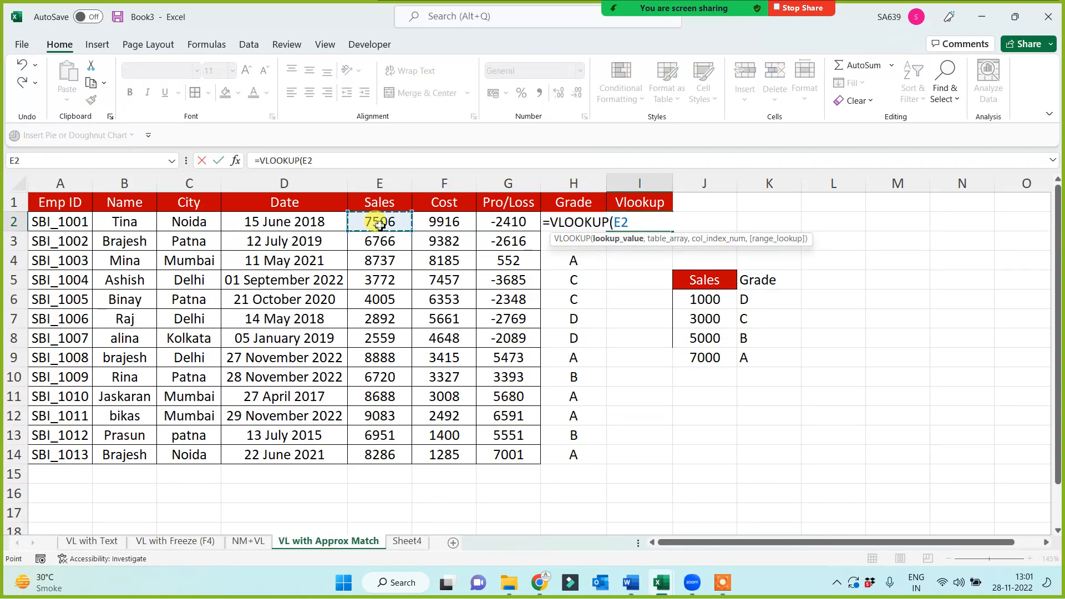
type(",")
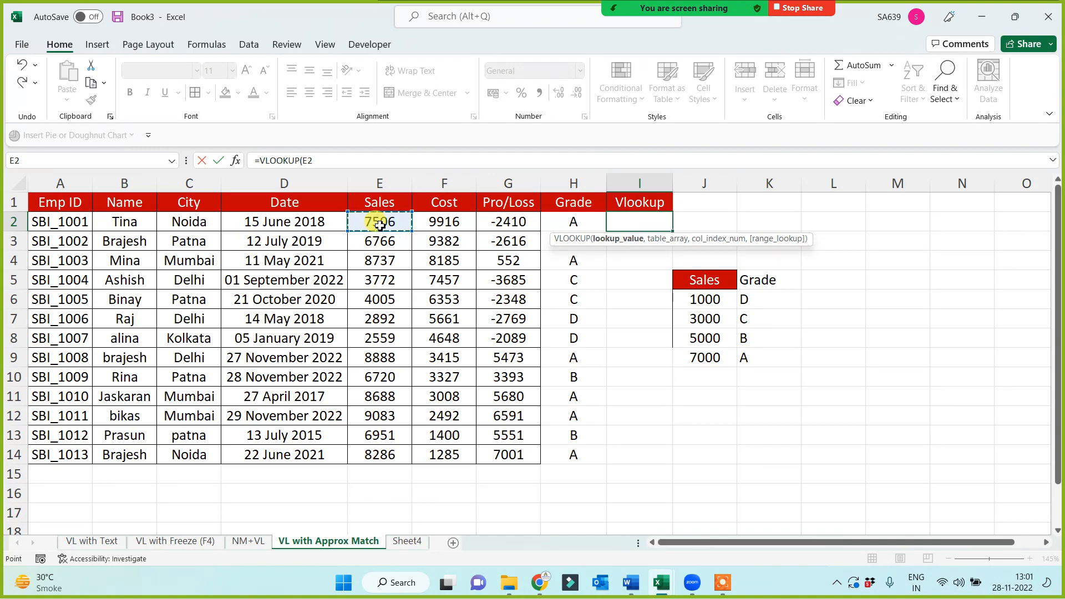
type("mast")
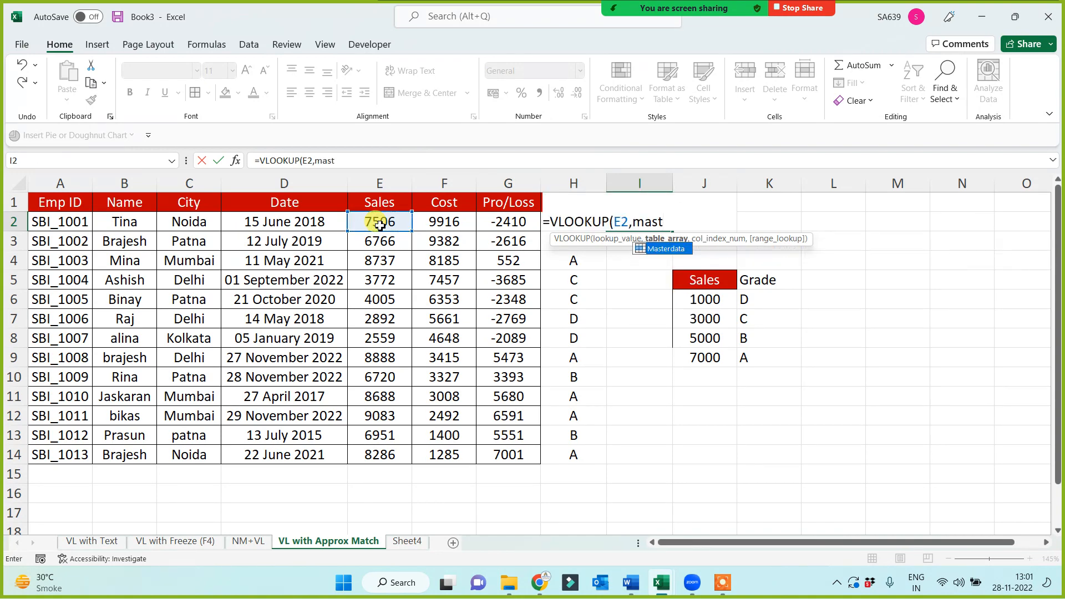
key("Tab")
type(",")
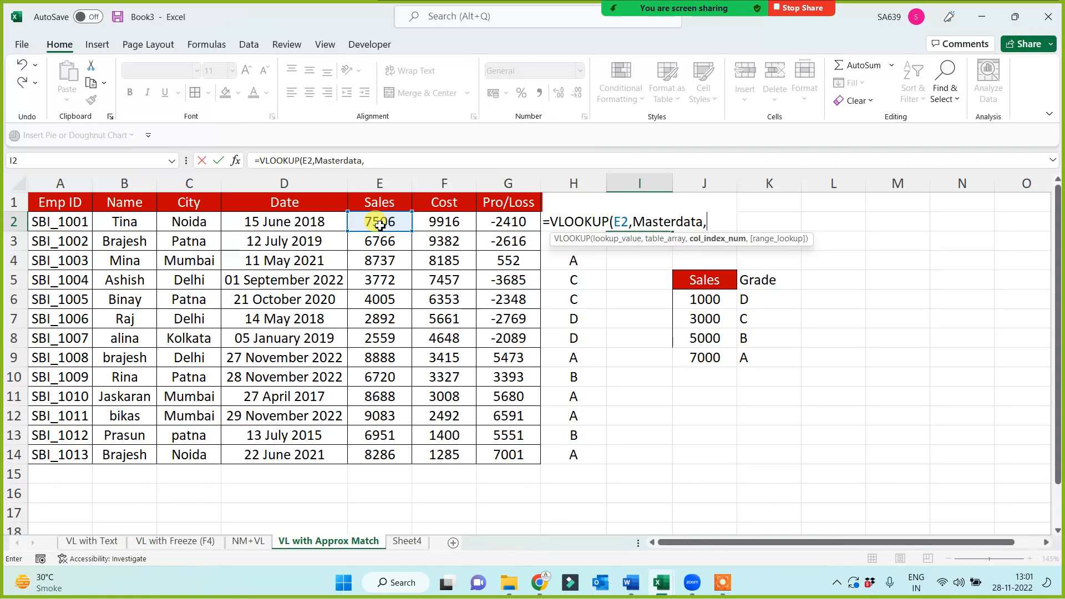
key("Escape")
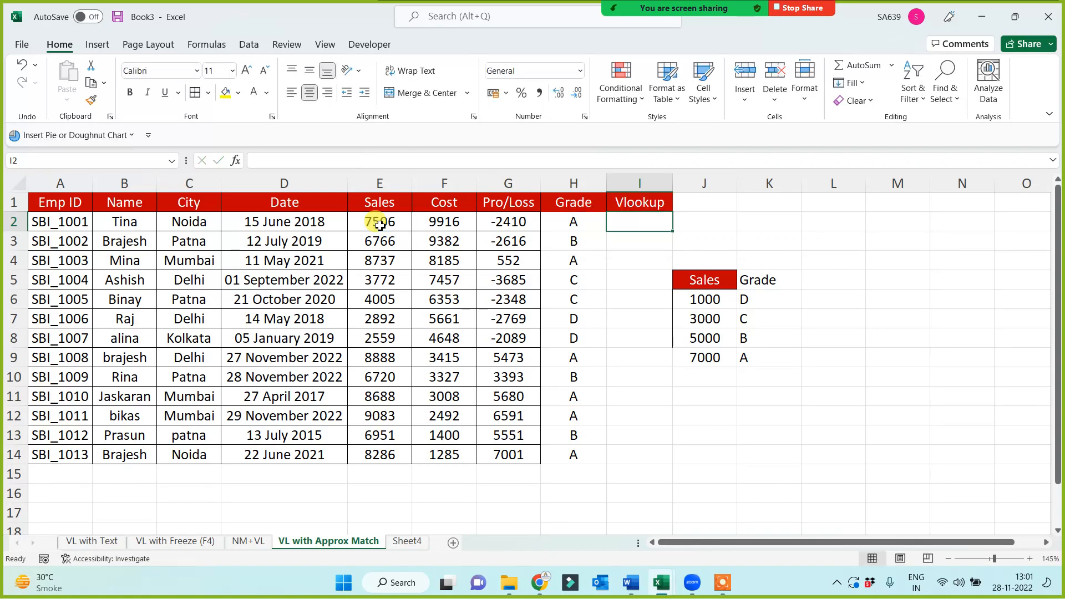
Enter =VLOOKUP(E2,$J$5:$K$9,2,0) in I2 to look up the sales grade with an exact match
type("=vl")
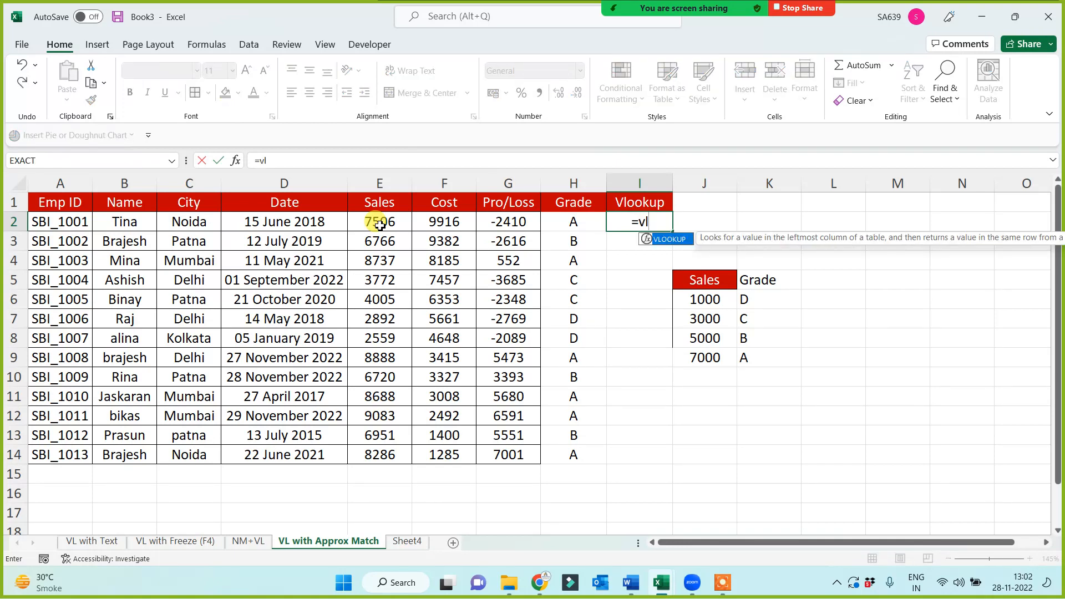
key("Tab")
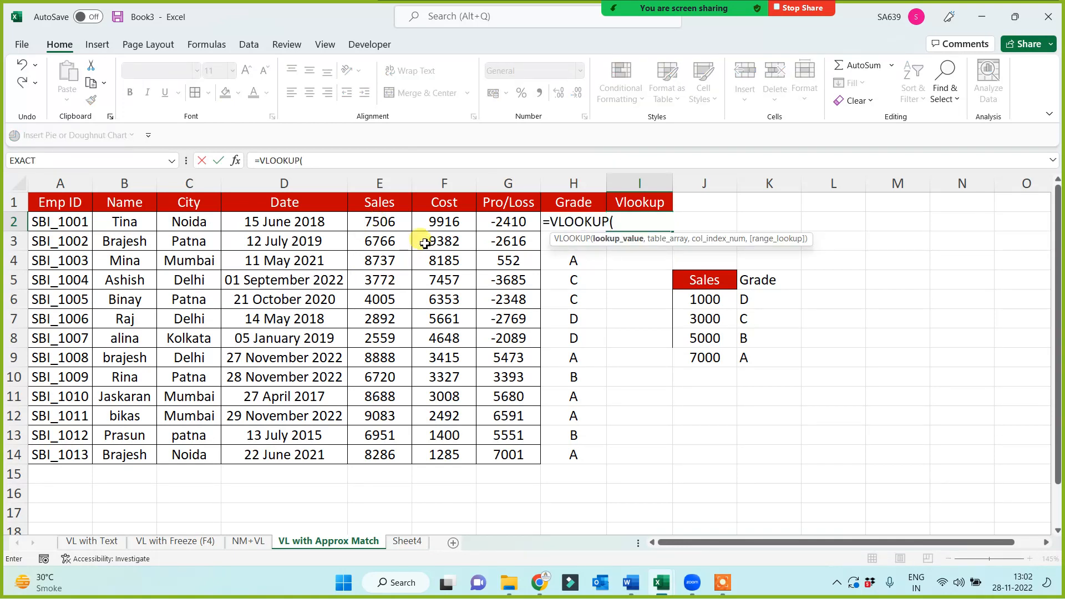
left_click(393, 224)
type(",")
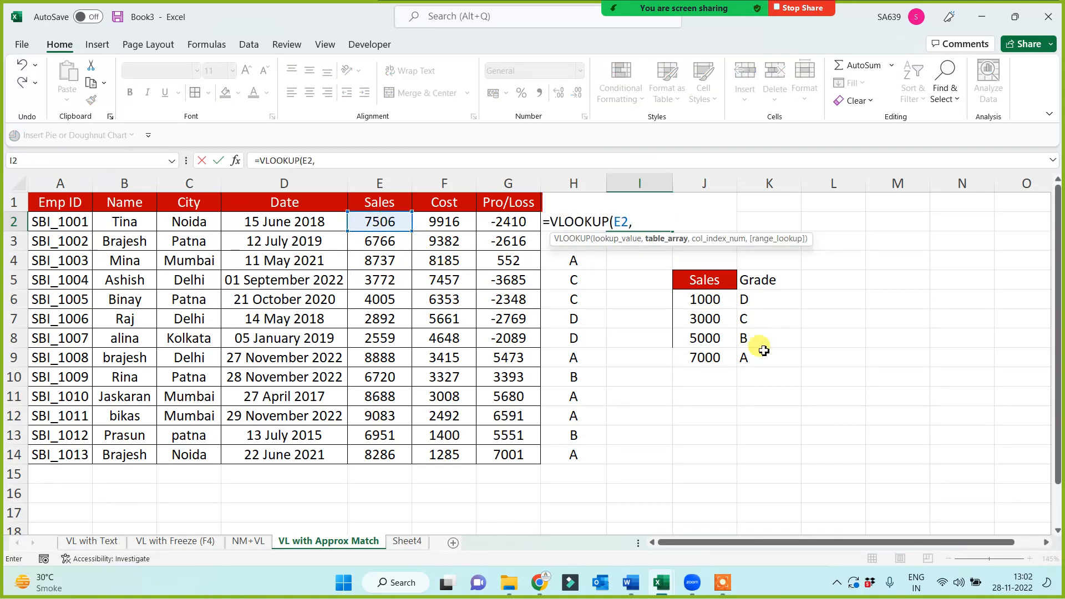
left_click_drag(718, 288, 747, 357)
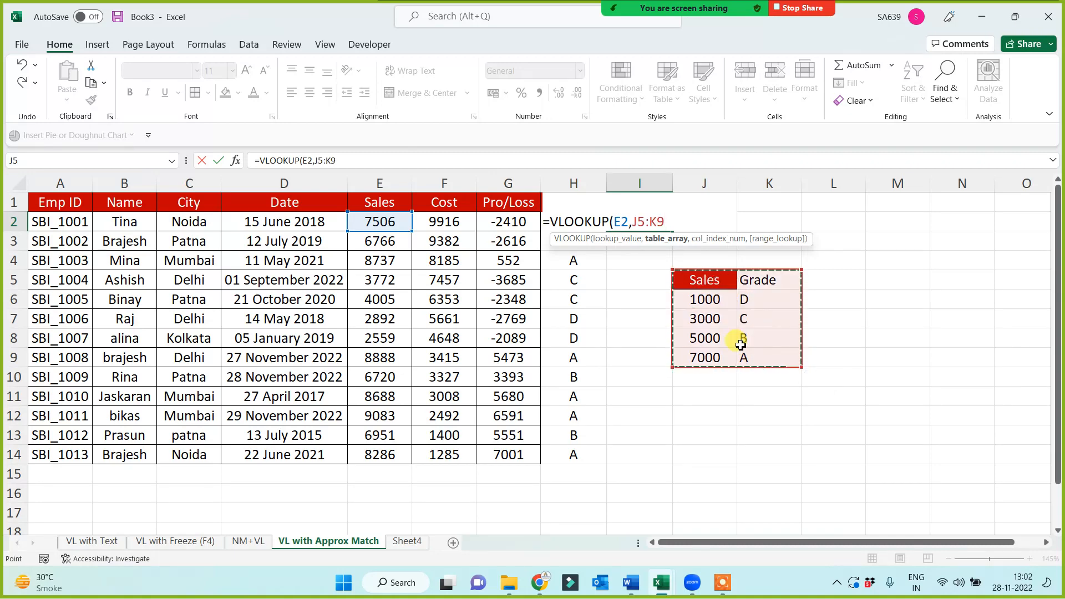
key("F4")
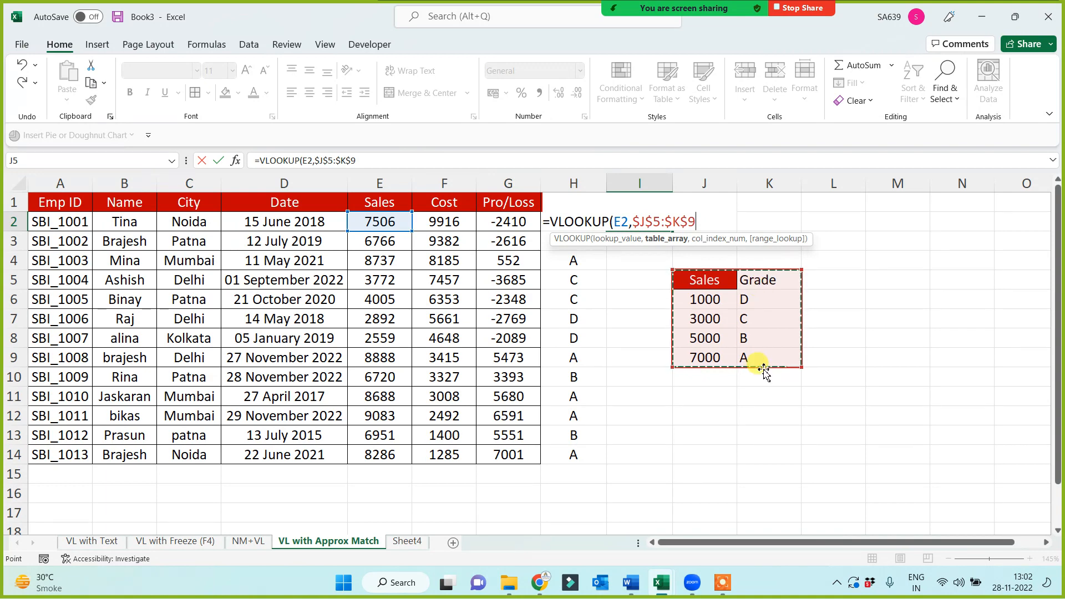
type(",2")
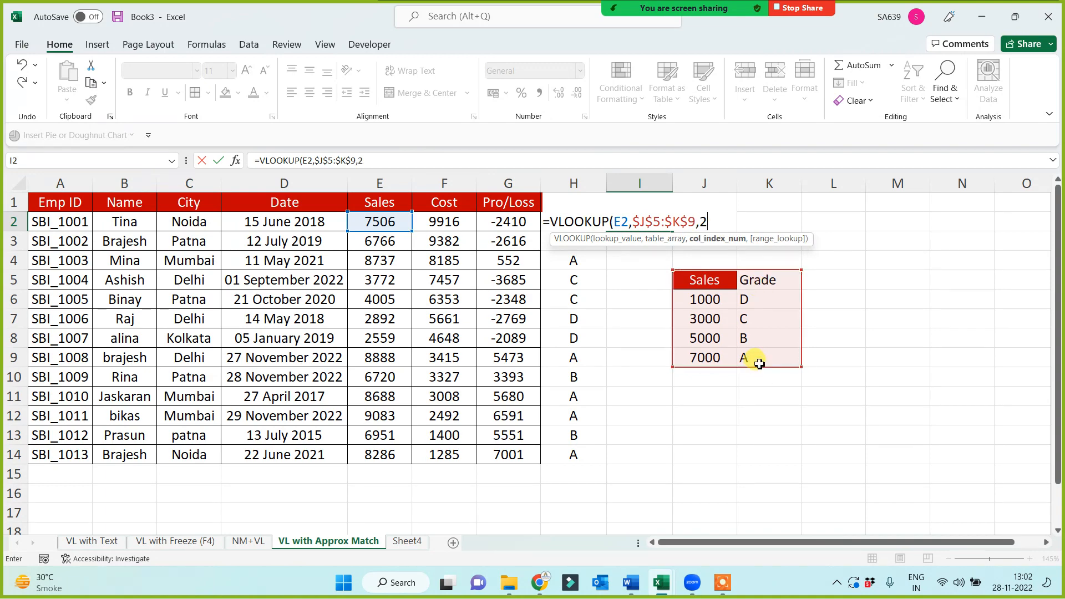
type(",")
type("0)")
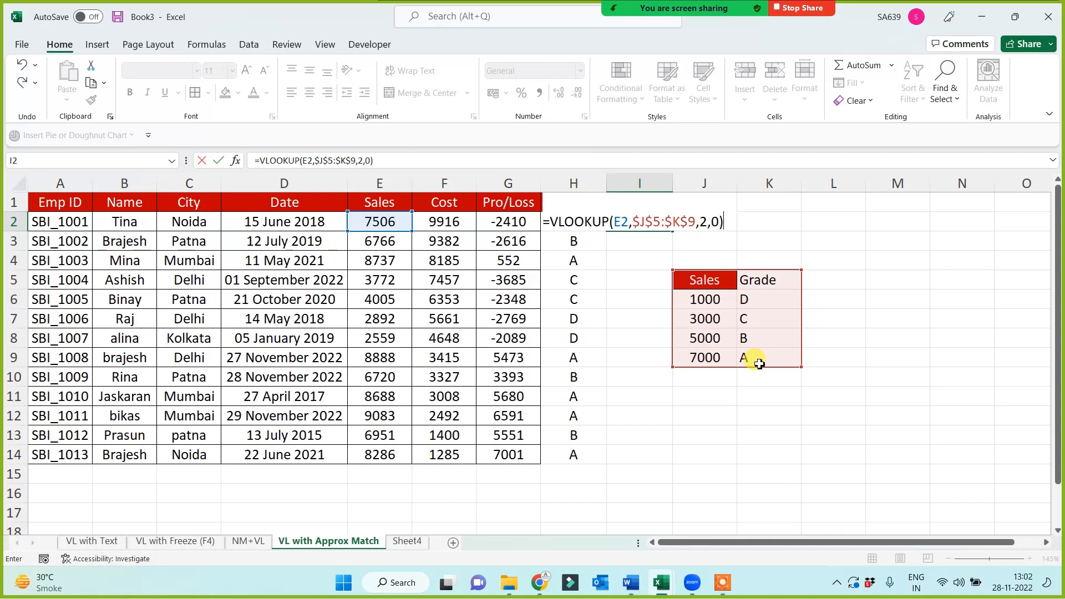
key("Return")
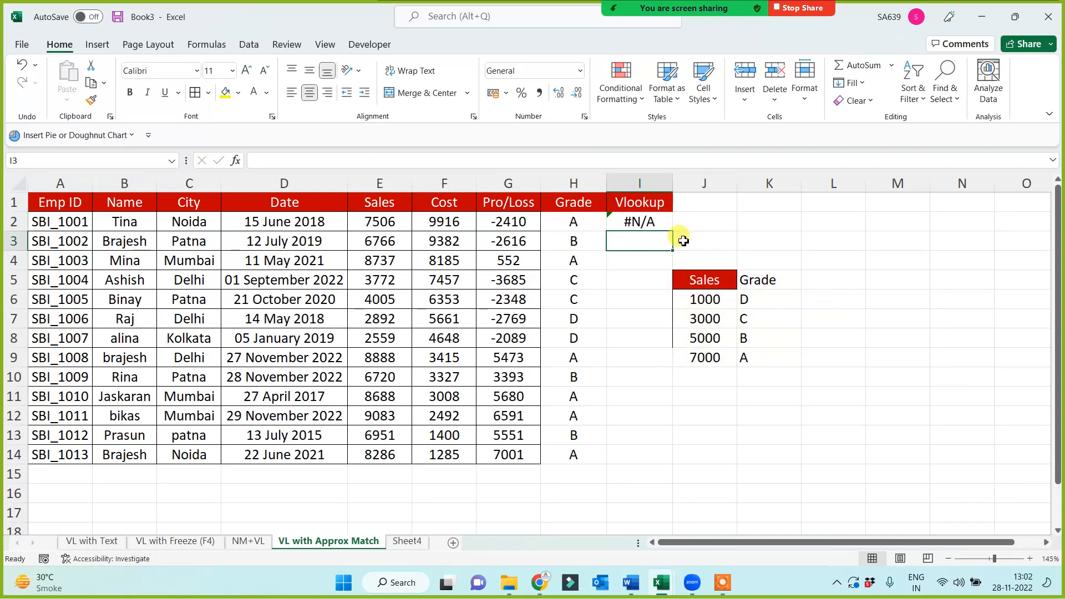
Fill the exact-match VLOOKUP from I2 down to I14 and check the threshold values in the Sales lookup table
left_click(658, 220)
left_click_drag(673, 235, 645, 464)
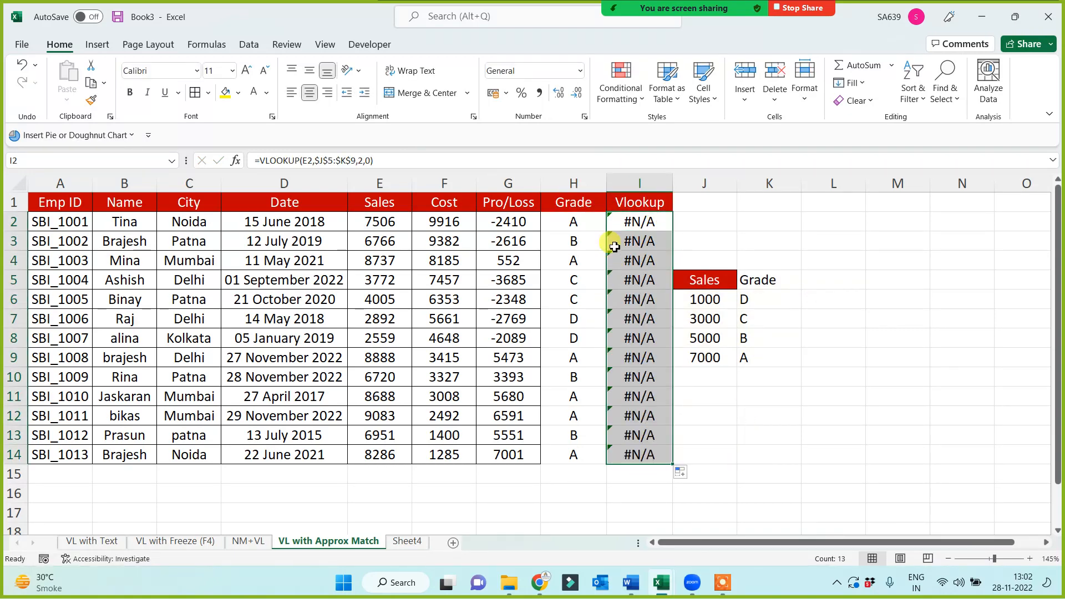
left_click_drag(716, 297, 710, 379)
Set the Sales values to 3000 in E6 and 5000 in E9 to match thresholds in the lookup table
left_click(385, 300)
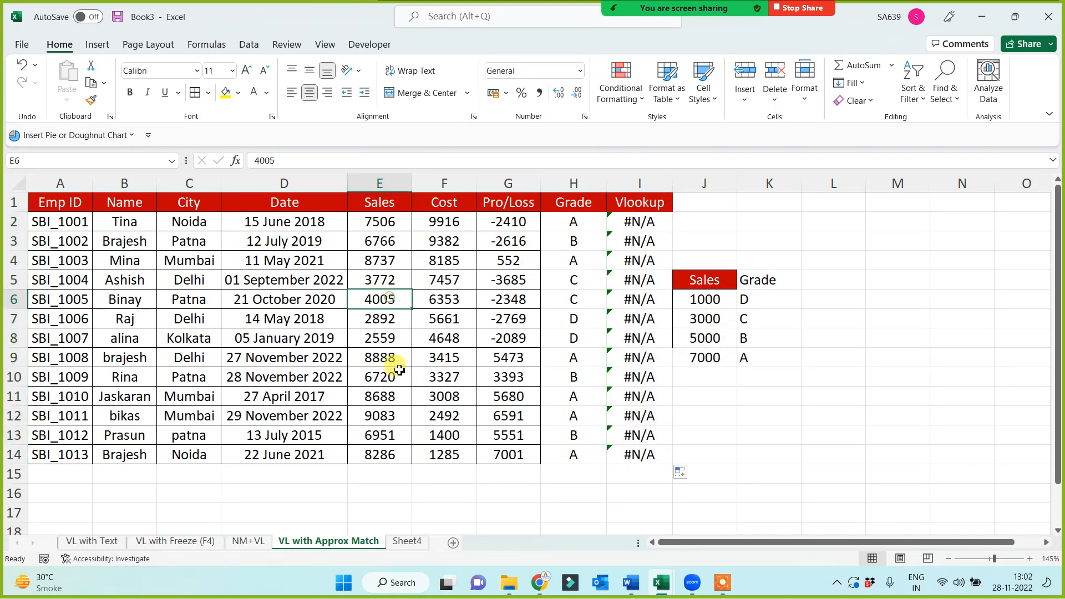
type("3000")
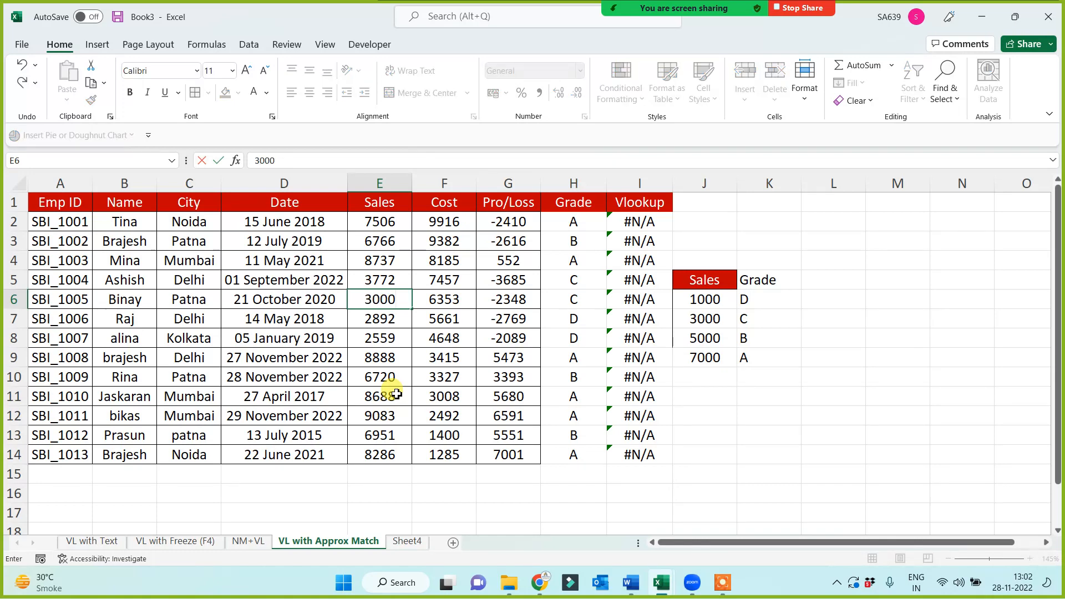
key("Return")
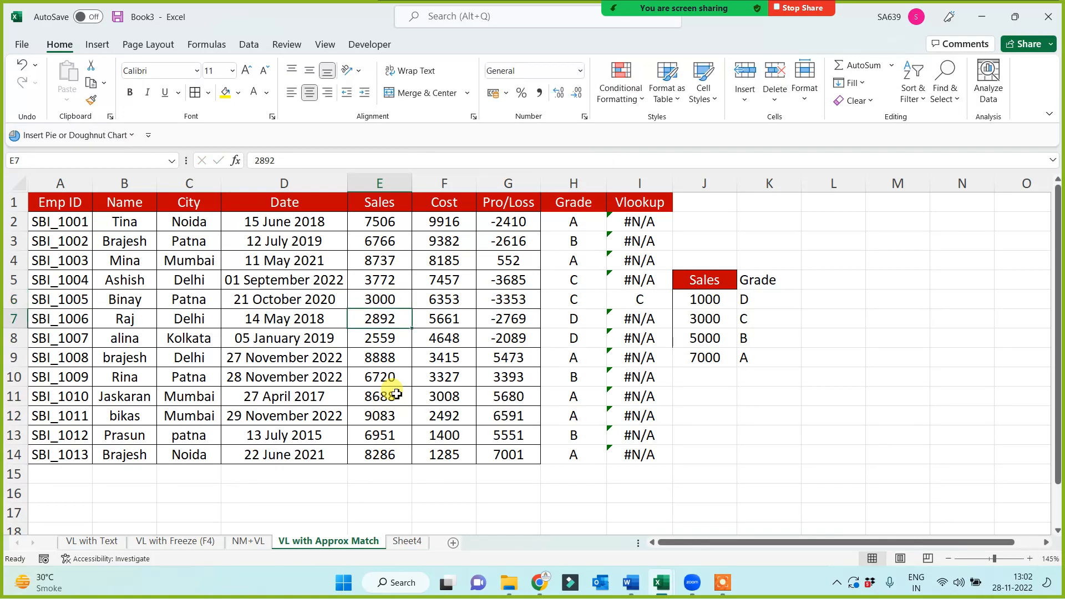
key("Down")
key("Down")
type("5000")
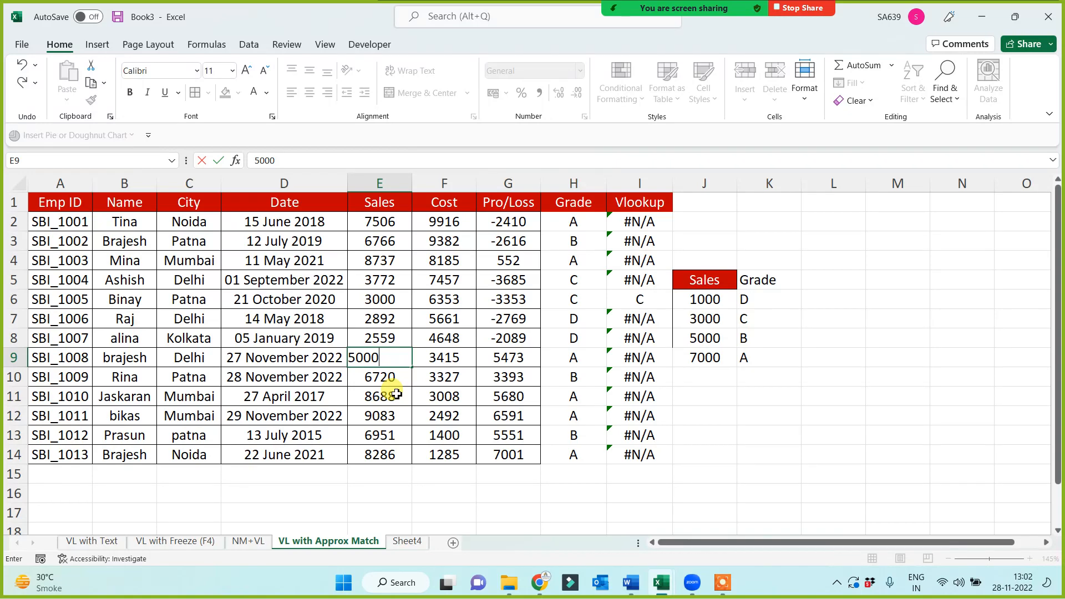
key("Return")
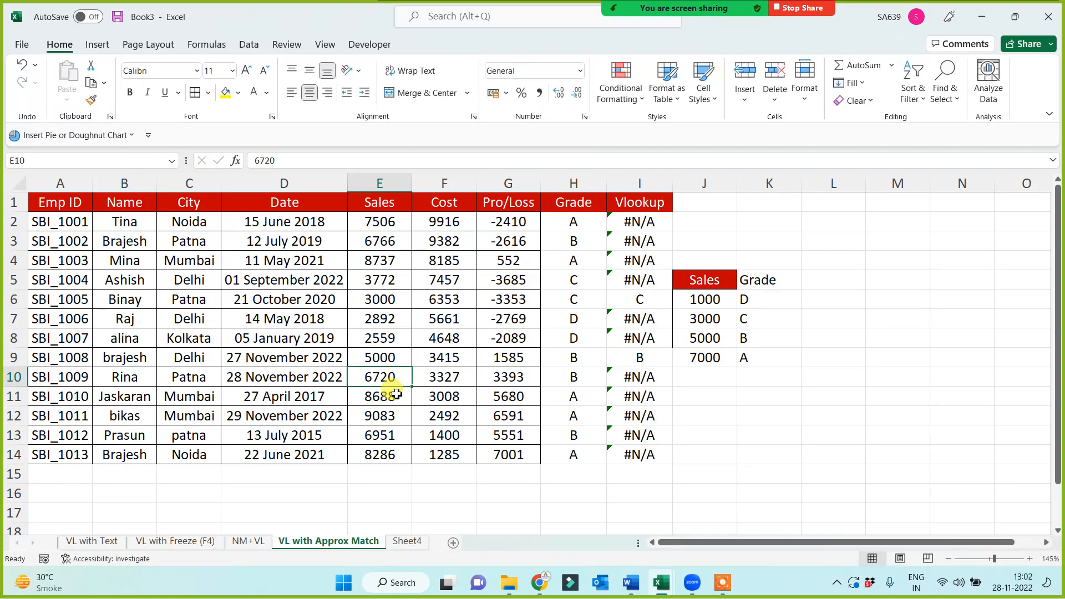
Change the last argument of the VLOOKUP in I2 to 1 for an approximate match and fill the formula down to I14
left_click(632, 222)
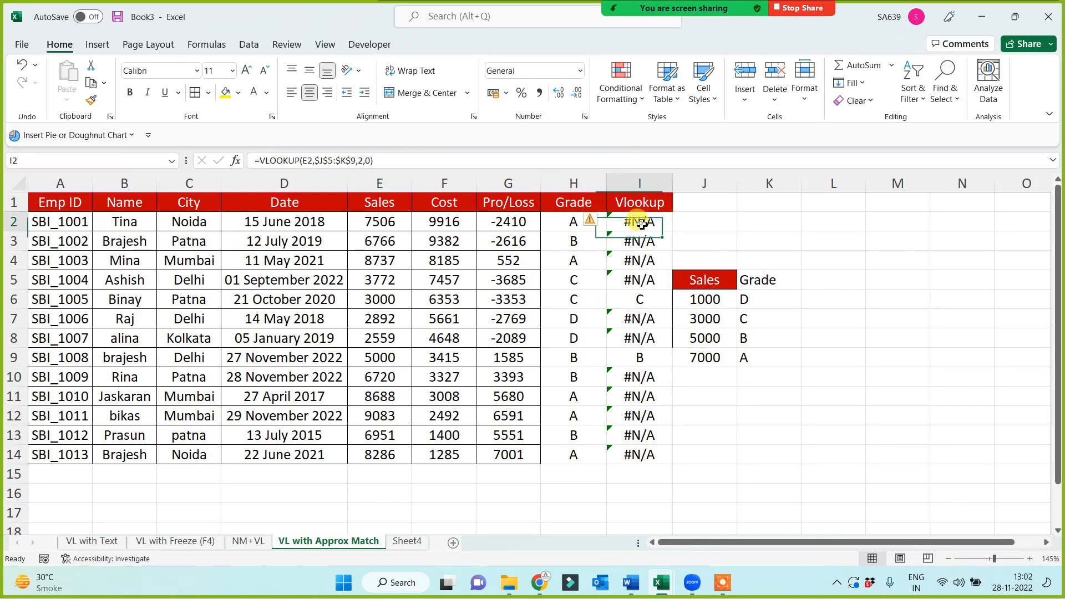
left_click(369, 161)
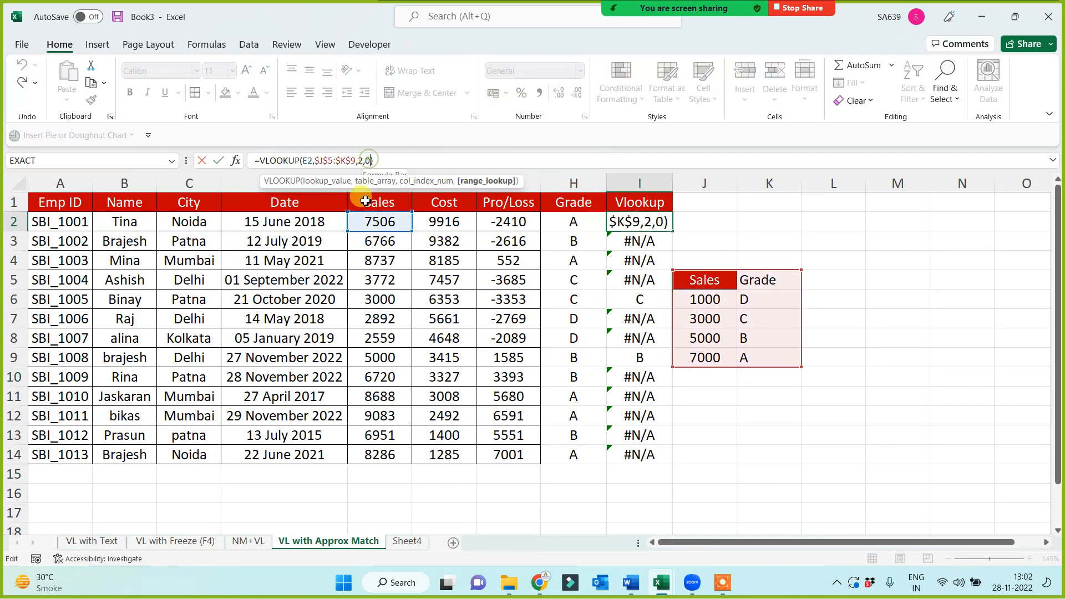
key("BackSpace")
type("1")
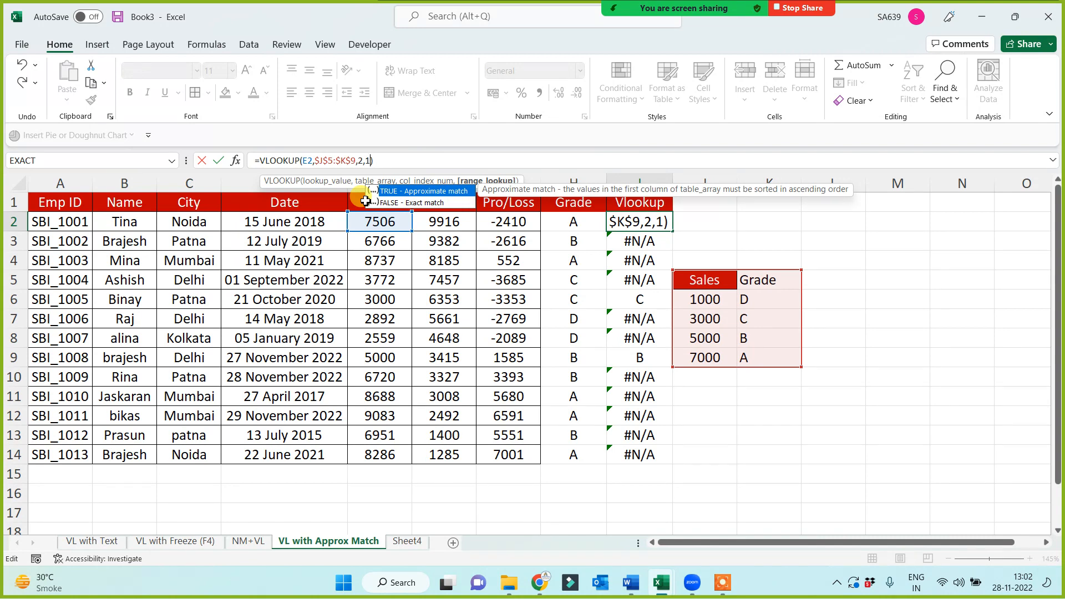
key("Return")
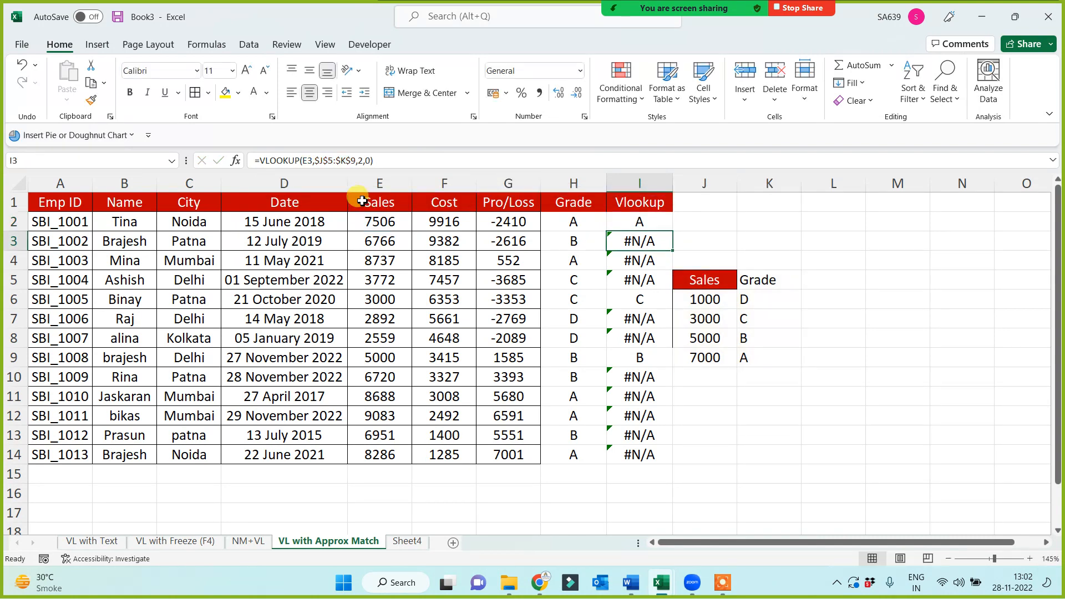
left_click(615, 225)
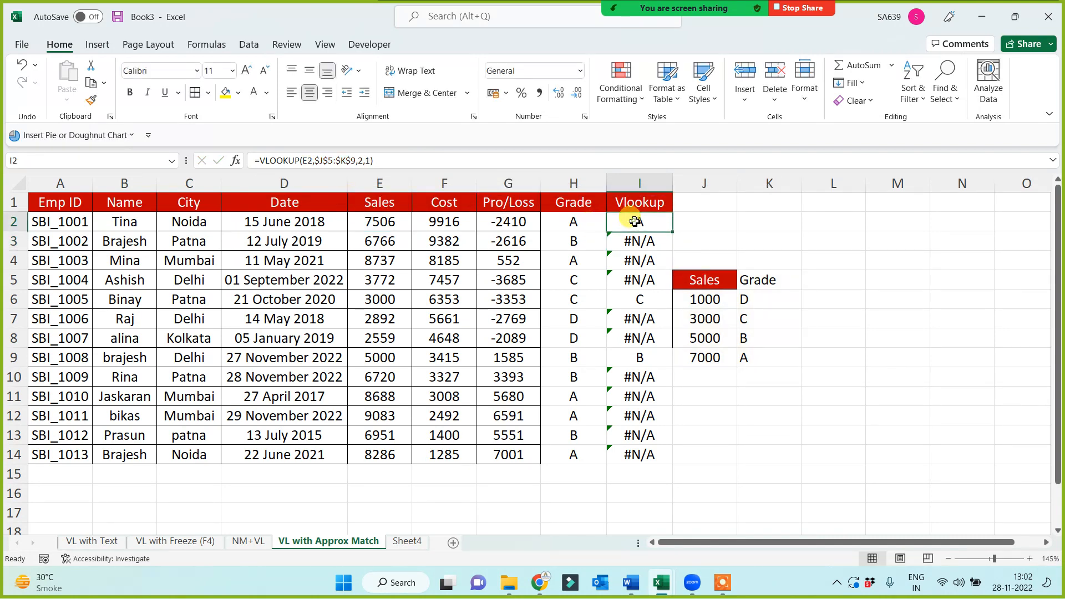
double_click(672, 231)
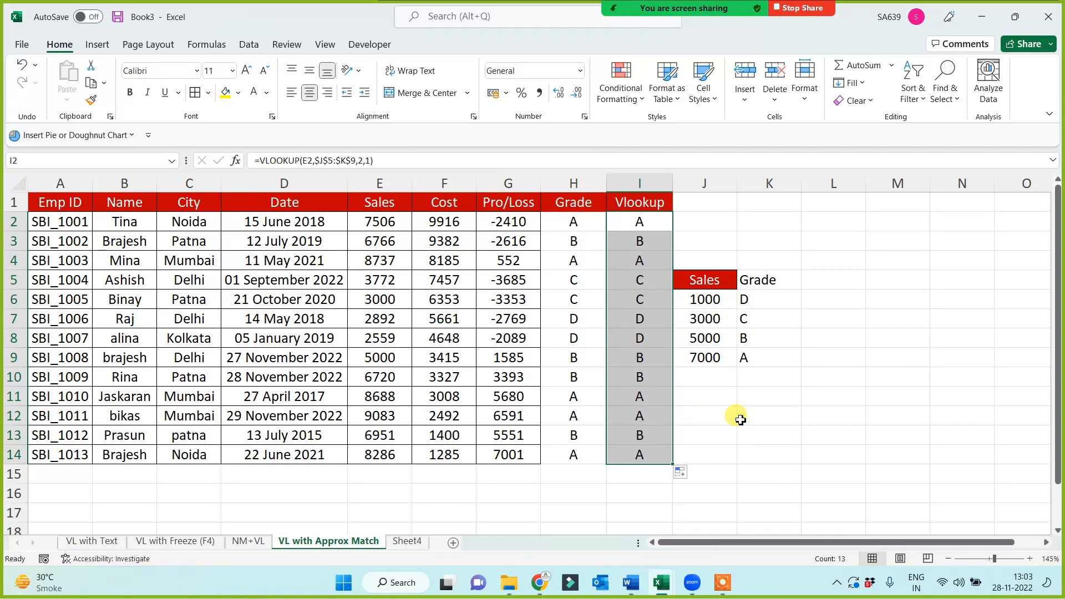
Compare the nested IF formula in H2 with the approximate-match VLOOKUP in I2 and the sales threshold table
left_click(573, 222)
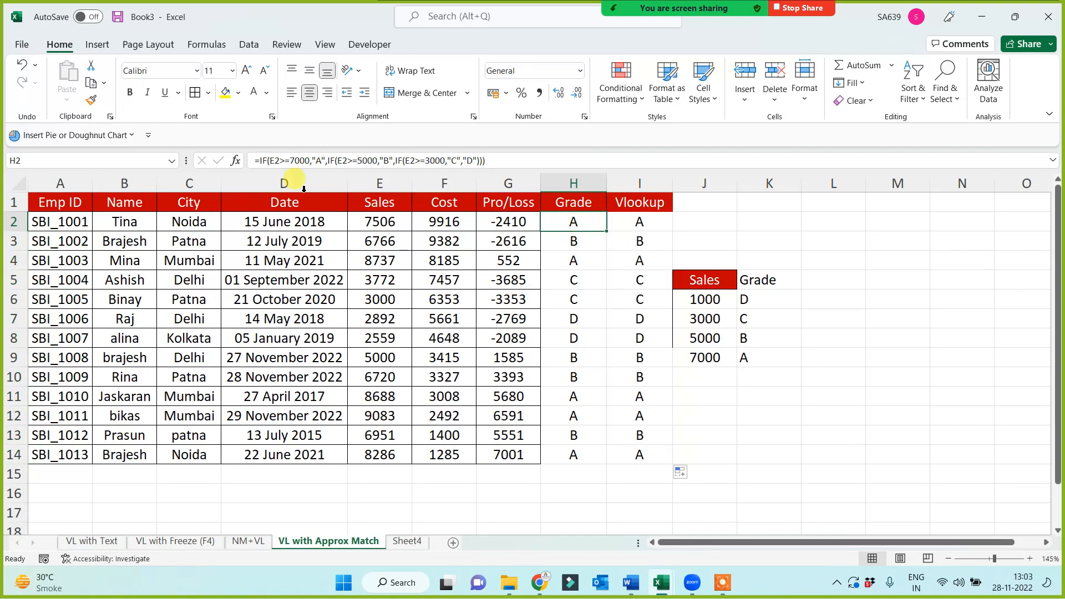
left_click(627, 219)
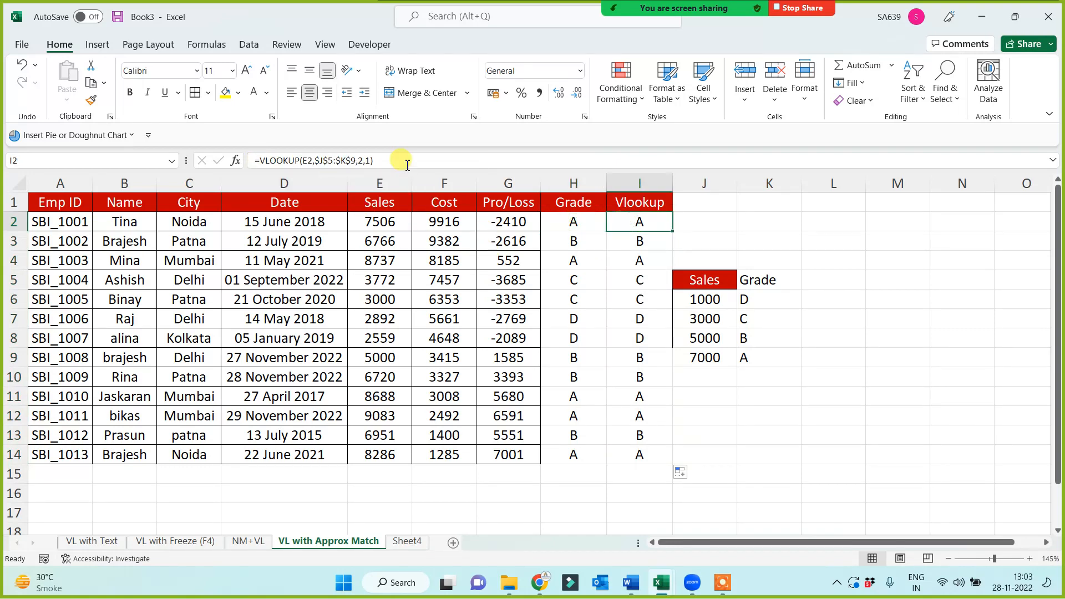
left_click_drag(407, 165, 214, 145)
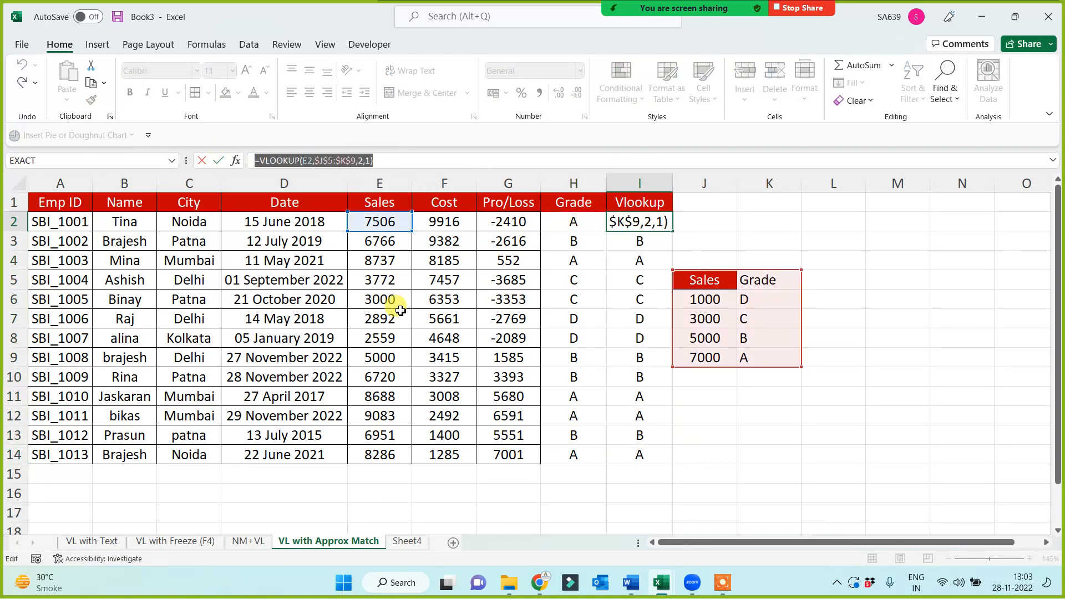
key("Escape")
left_click(574, 222)
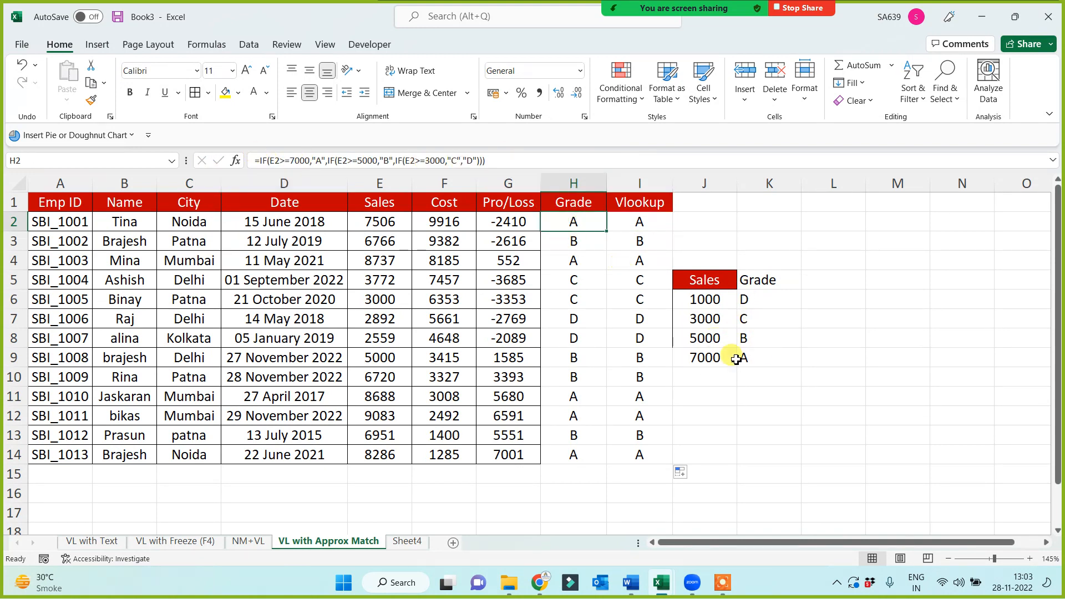
left_click(770, 279)
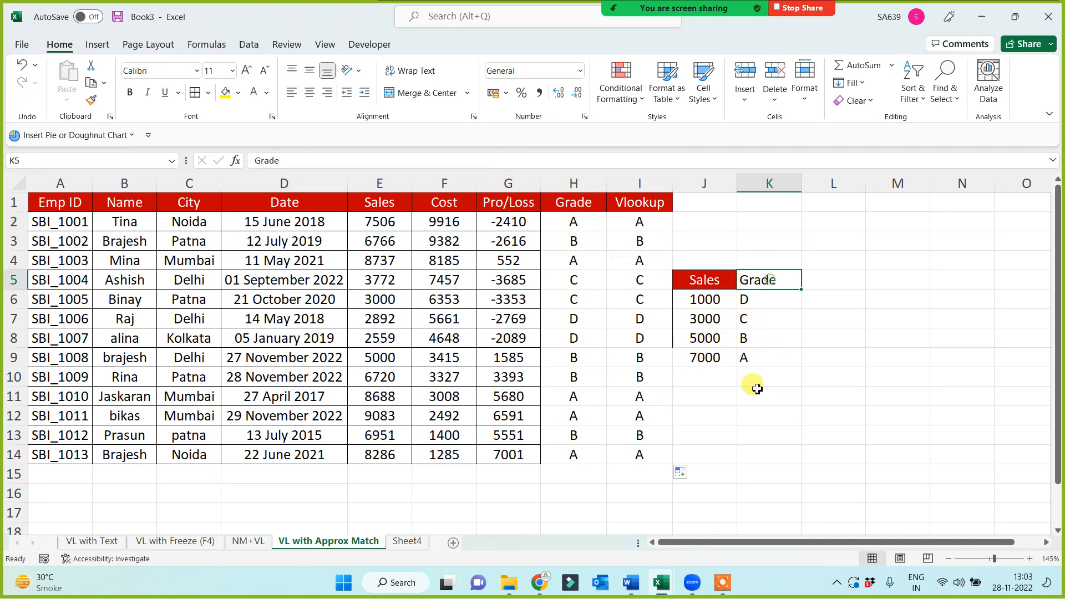
left_click_drag(757, 389, 747, 516)
left_click(990, 423)
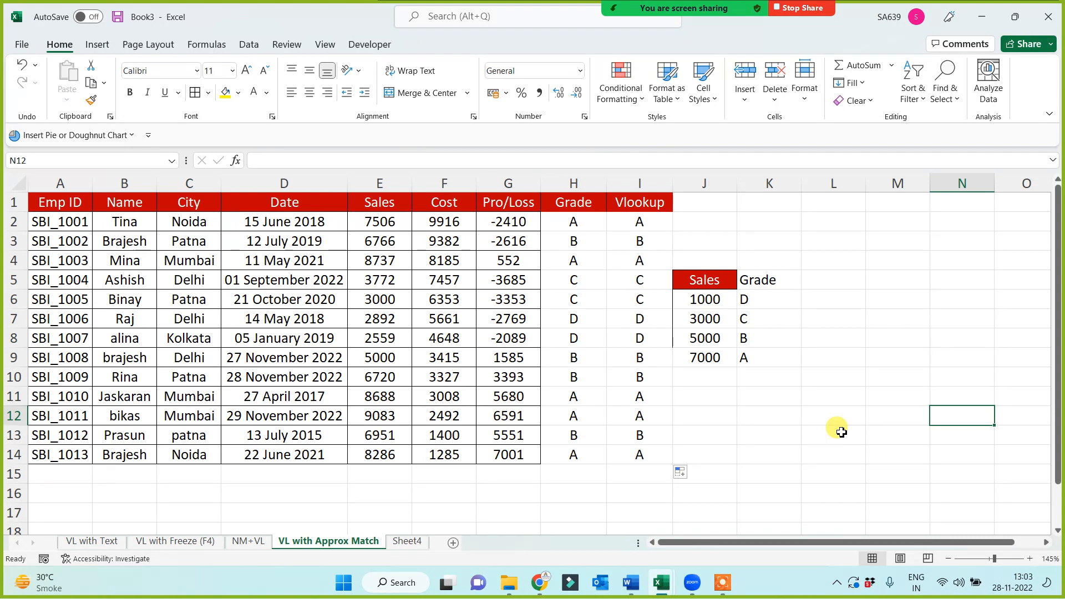
left_click(634, 221)
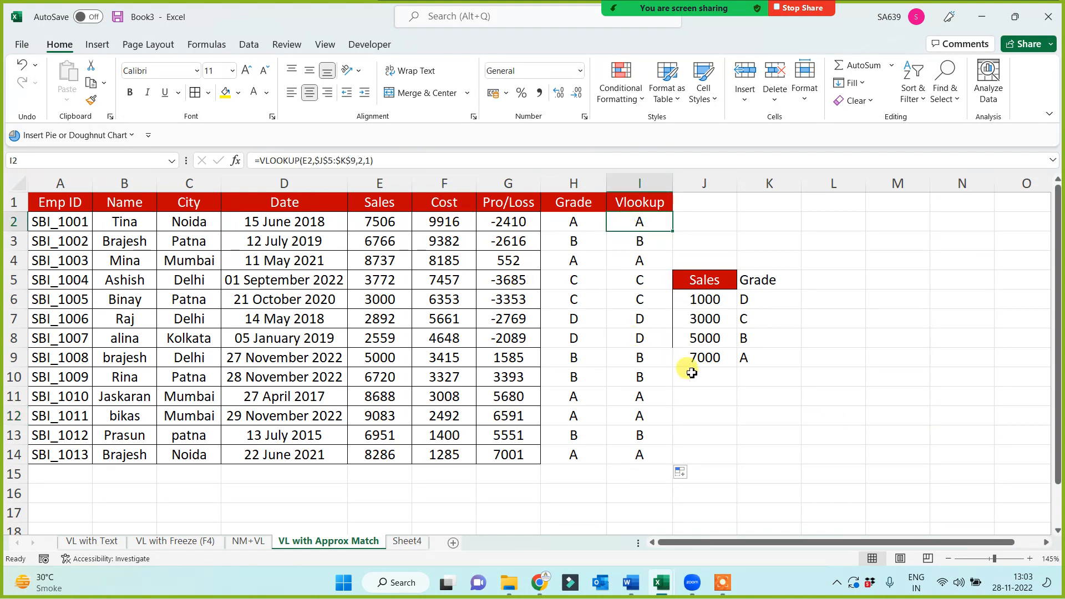
Save the workbook as VL ALL 11.30 am in the Class Work Data folder on drive E
left_click(388, 497)
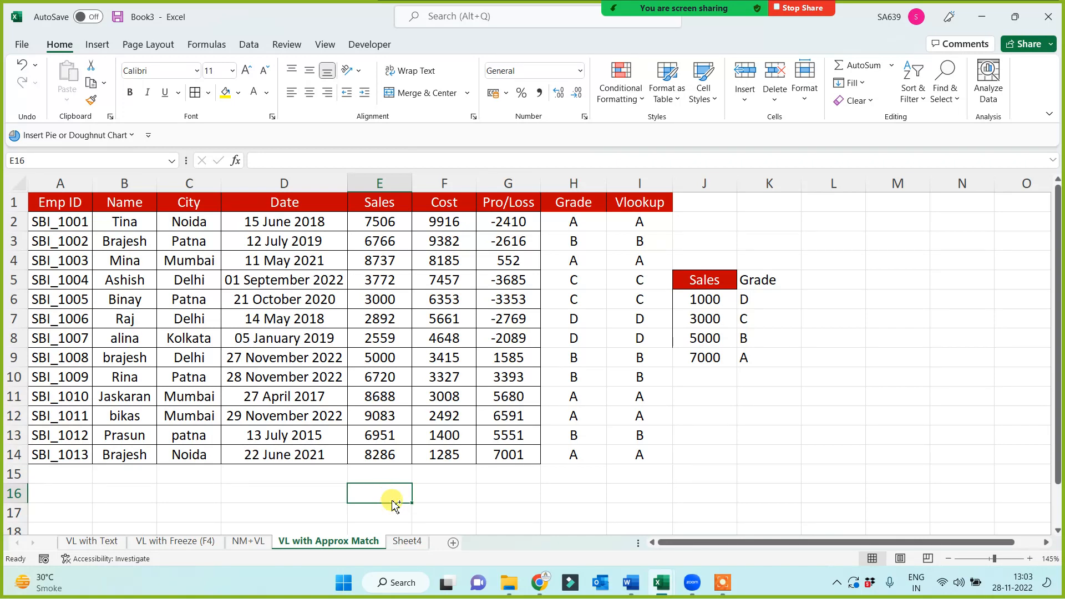
key("ctrl+s")
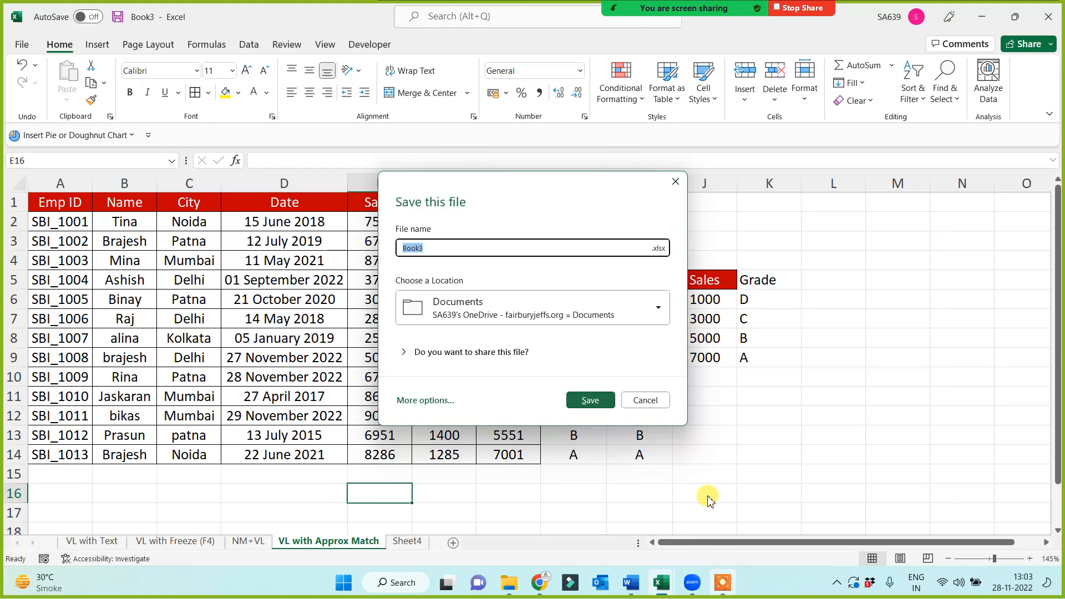
left_click(425, 400)
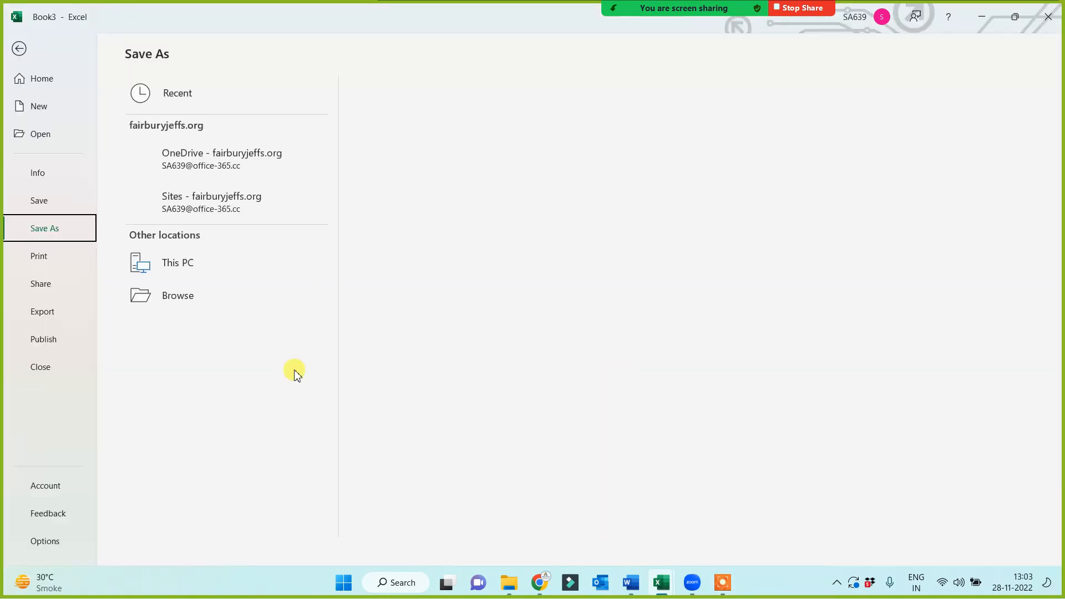
left_click(181, 333)
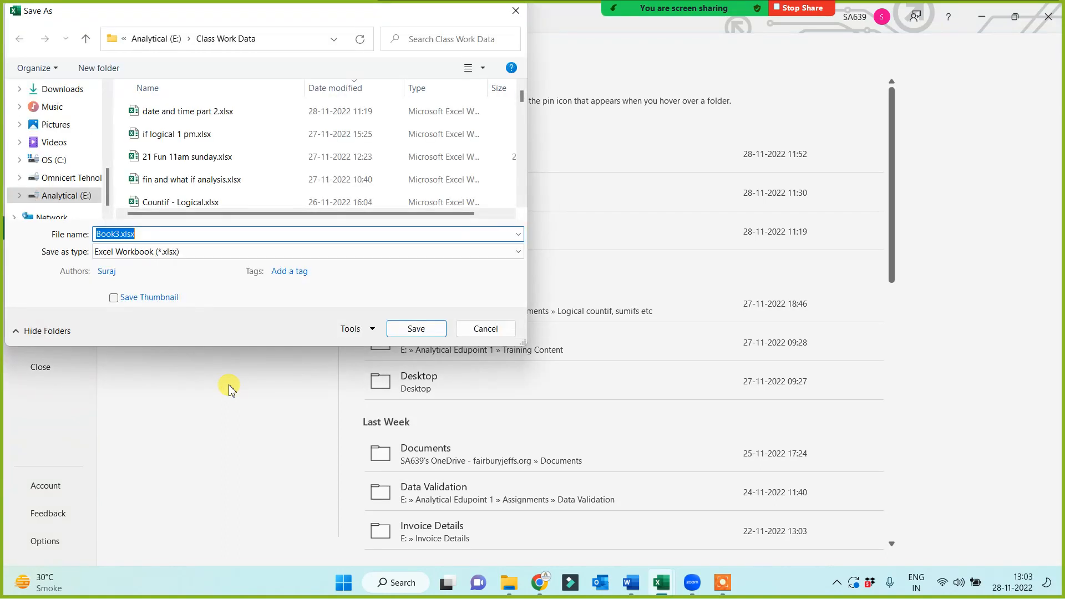
type("VL")
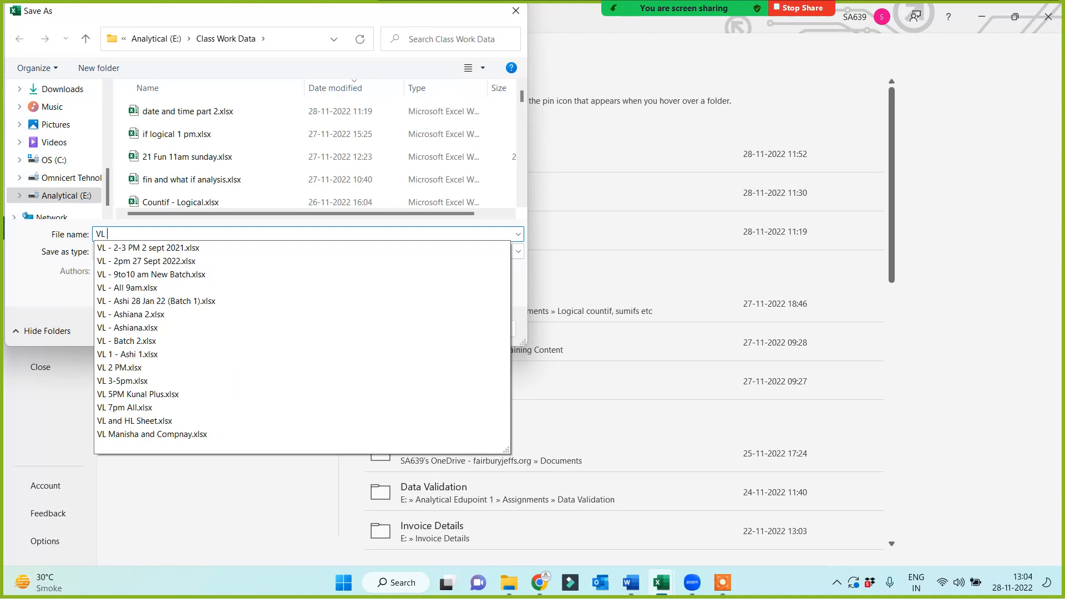
type("ALL ")
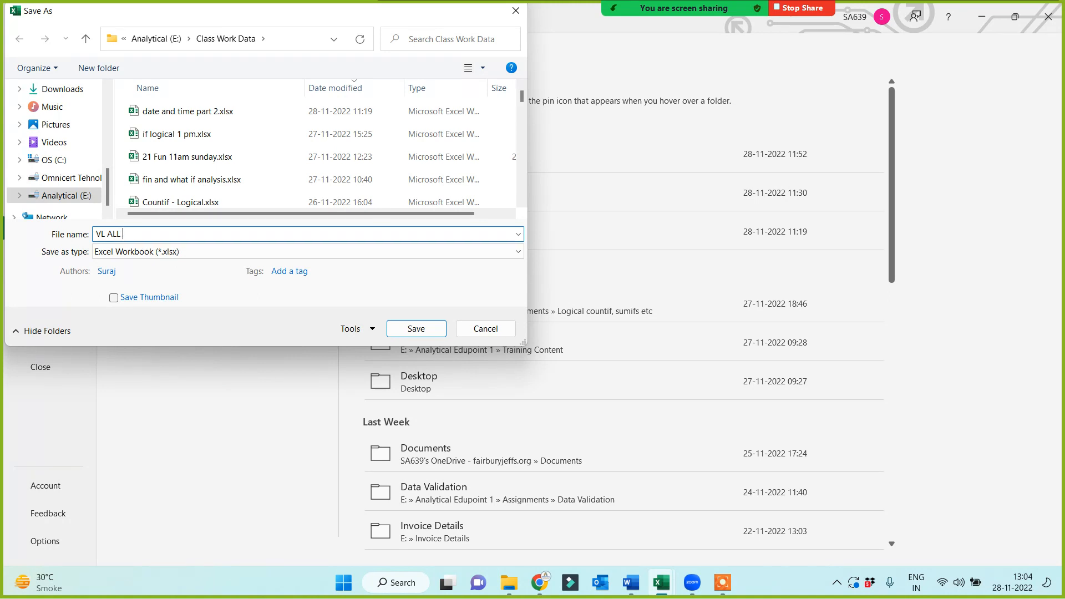
type("11.30 pm")
key("BackSpace")
key("BackSpace")
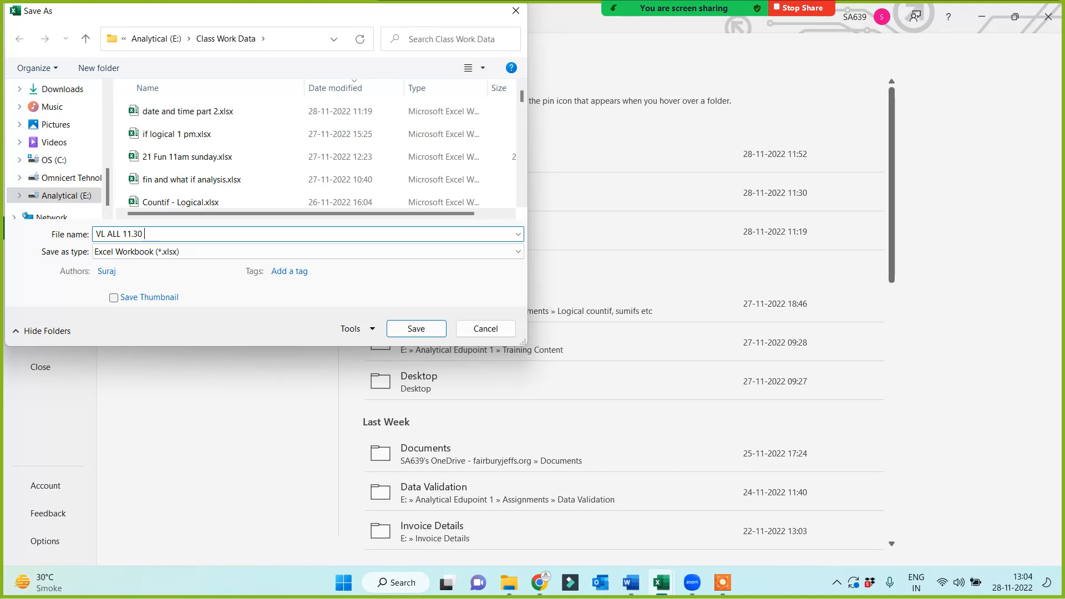
type("am")
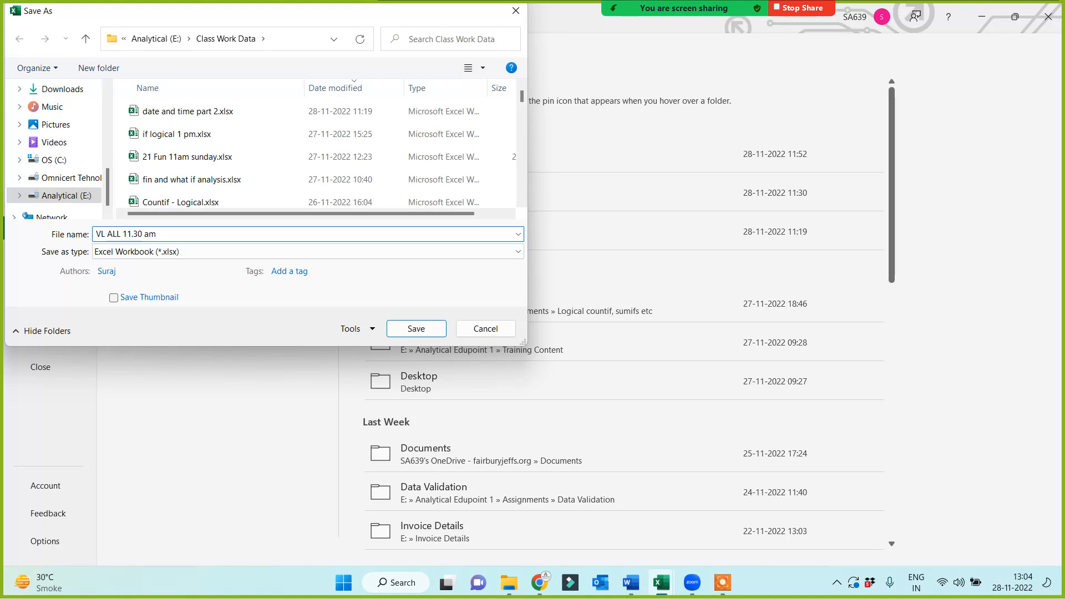
left_click(417, 329)
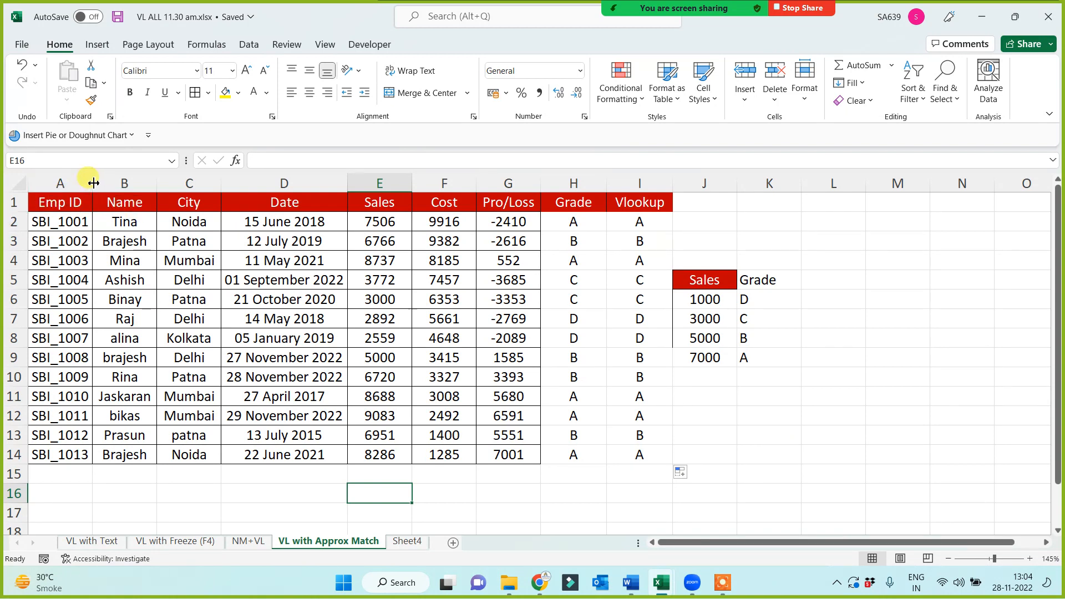
Widen the Emp ID column slightly and apply all borders to the employee table A1:I14
left_click_drag(93, 183, 656, 456)
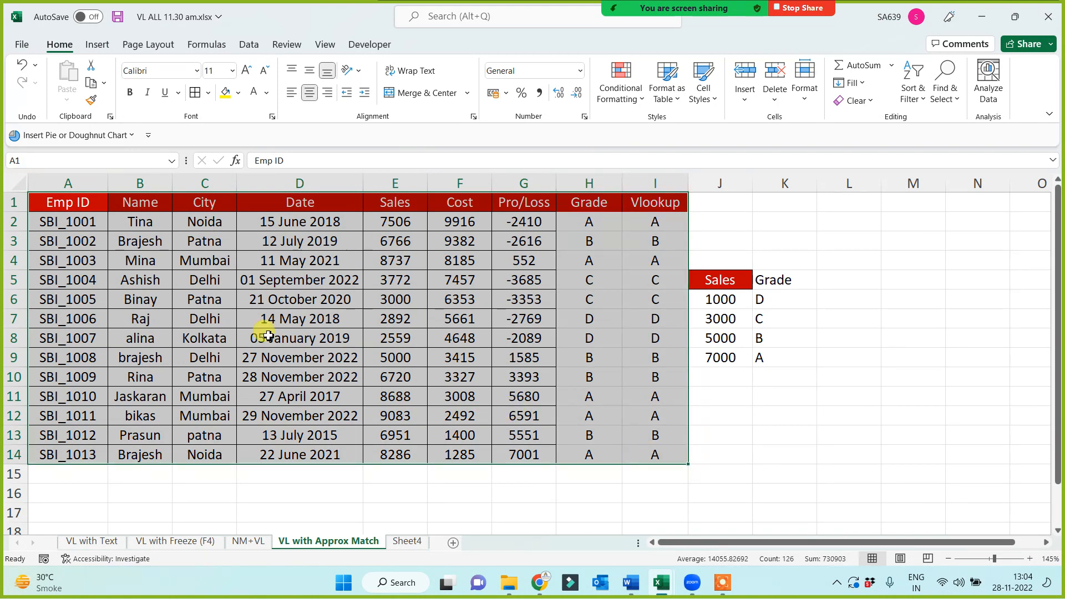
left_click(194, 92)
left_click(756, 438)
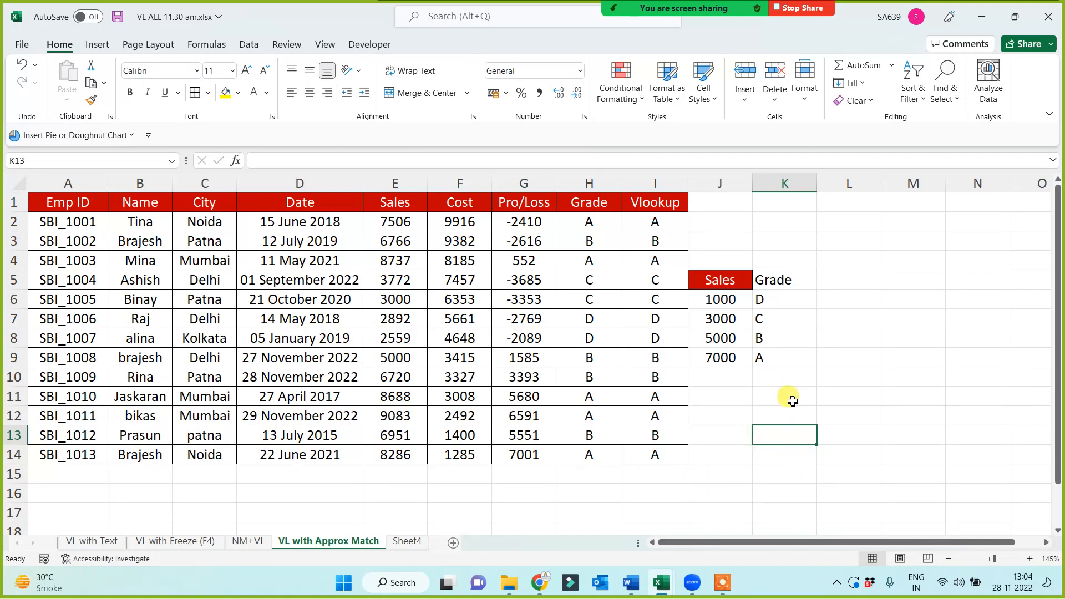
Center the Grade column K5:K9 and apply all borders to the lookup table J5:K9
left_click_drag(775, 276, 777, 355)
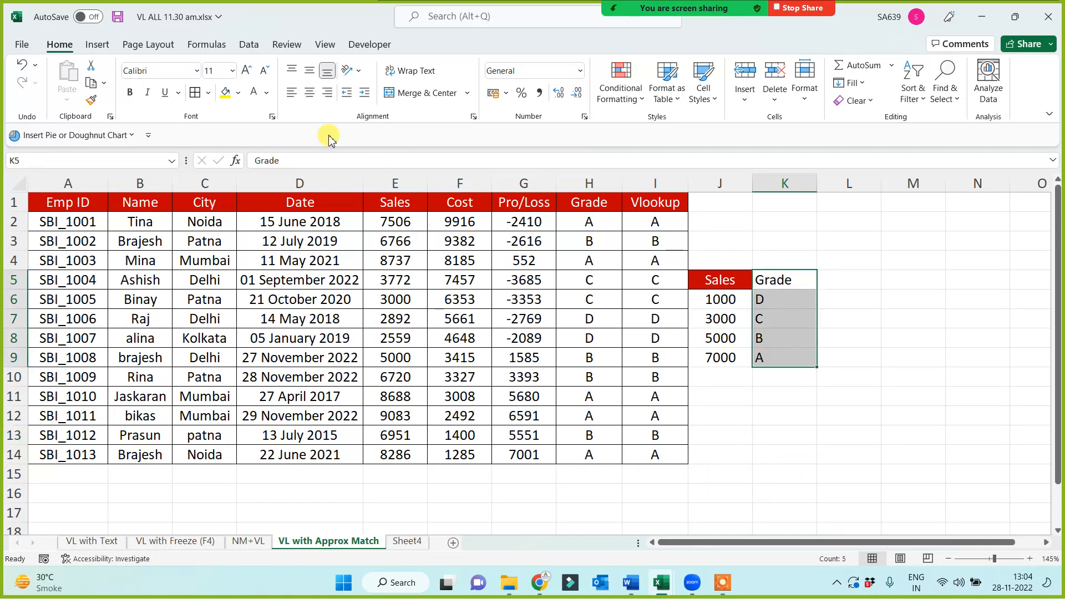
left_click(309, 93)
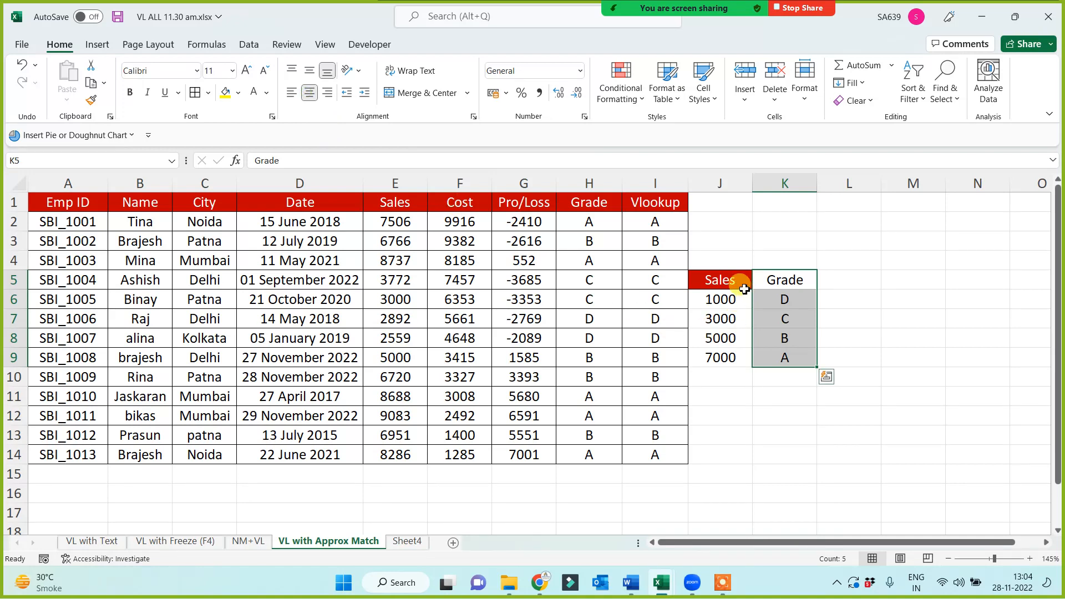
left_click_drag(738, 280, 771, 356)
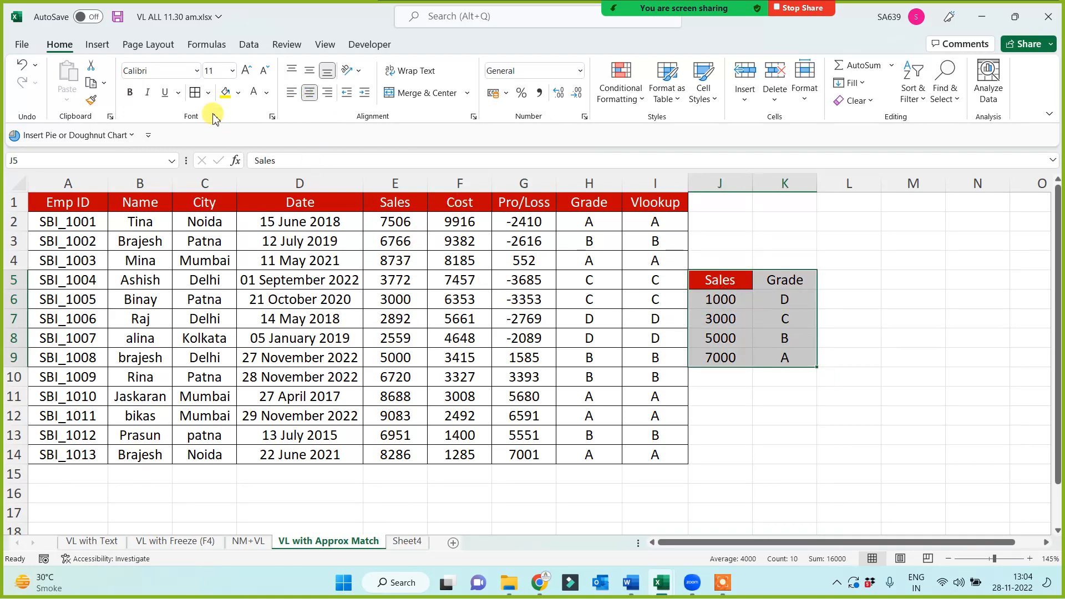
left_click(195, 92)
Fill the lookup table's Grade header in K5 with yellow
left_click(780, 274)
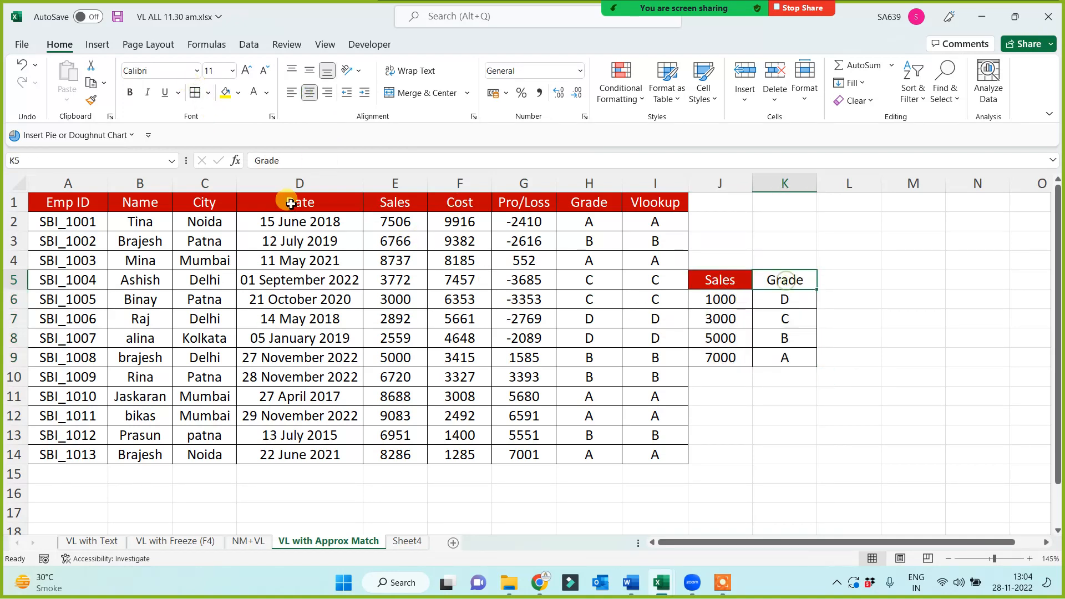
left_click(222, 93)
left_click(780, 417)
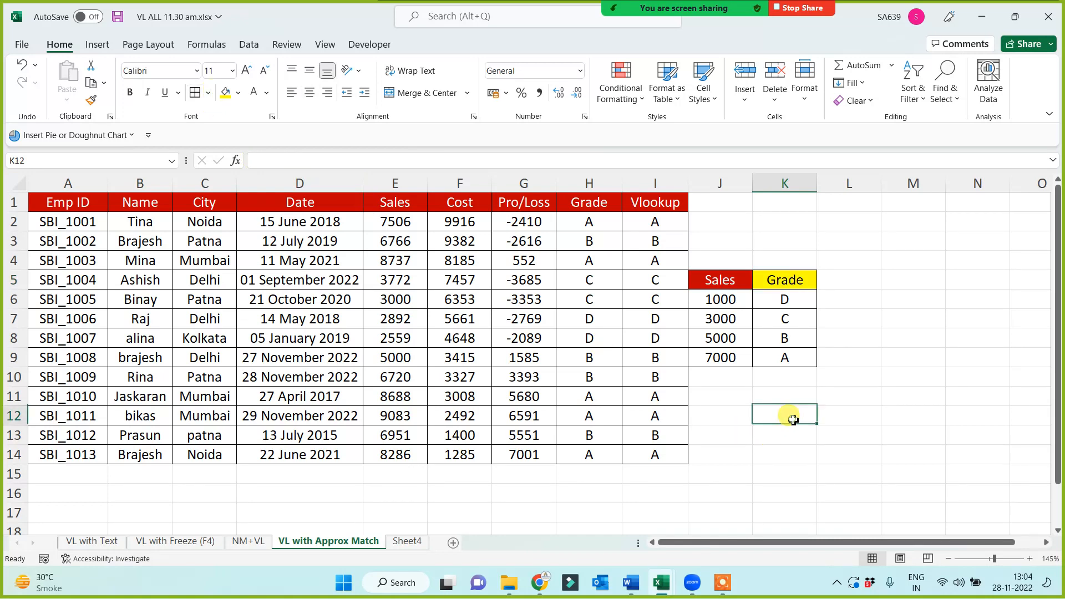
Insert a blank column at J to separate the lookup table from the employee data
left_click(720, 187)
right_click(721, 188)
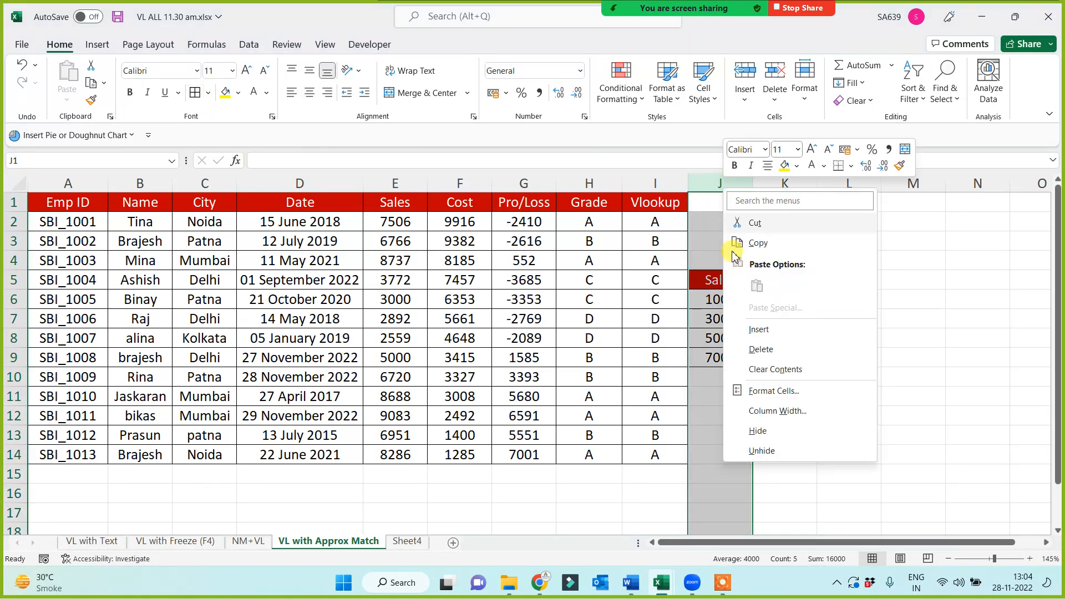
left_click(752, 349)
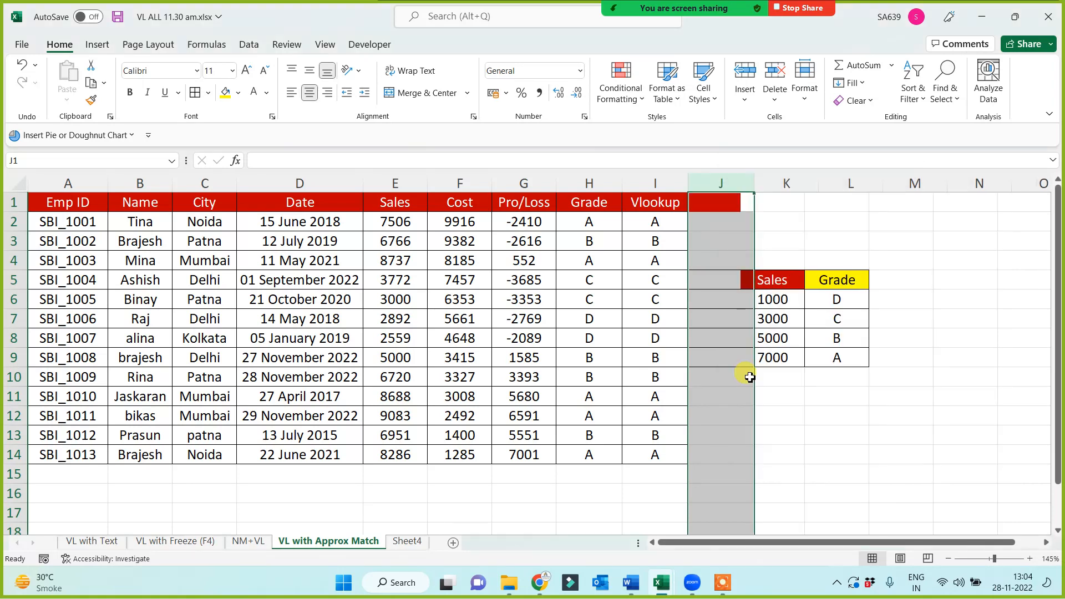
left_click(745, 417)
Clear the formatting of the blank column J and narrow it to a thin spacer
left_click(722, 183)
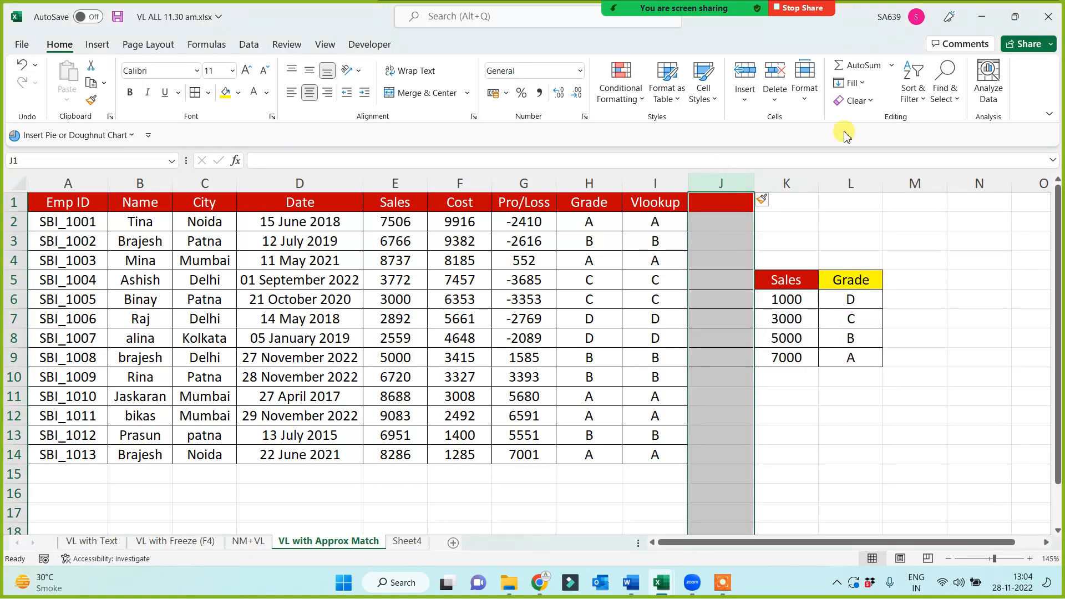
left_click(856, 100)
left_click(861, 121)
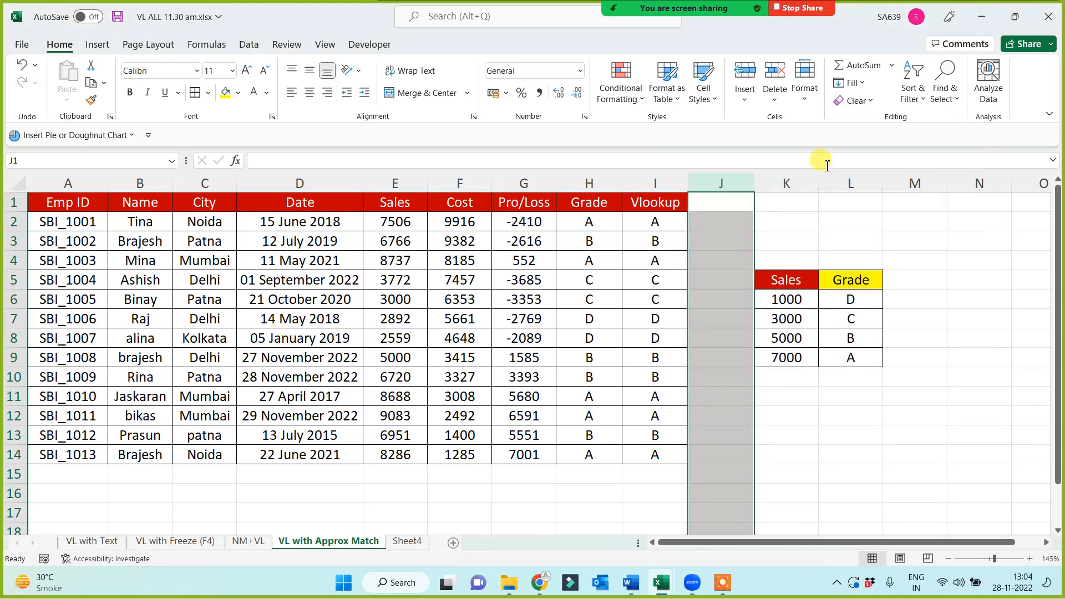
left_click(763, 232)
left_click_drag(753, 183, 713, 191)
left_click(727, 429)
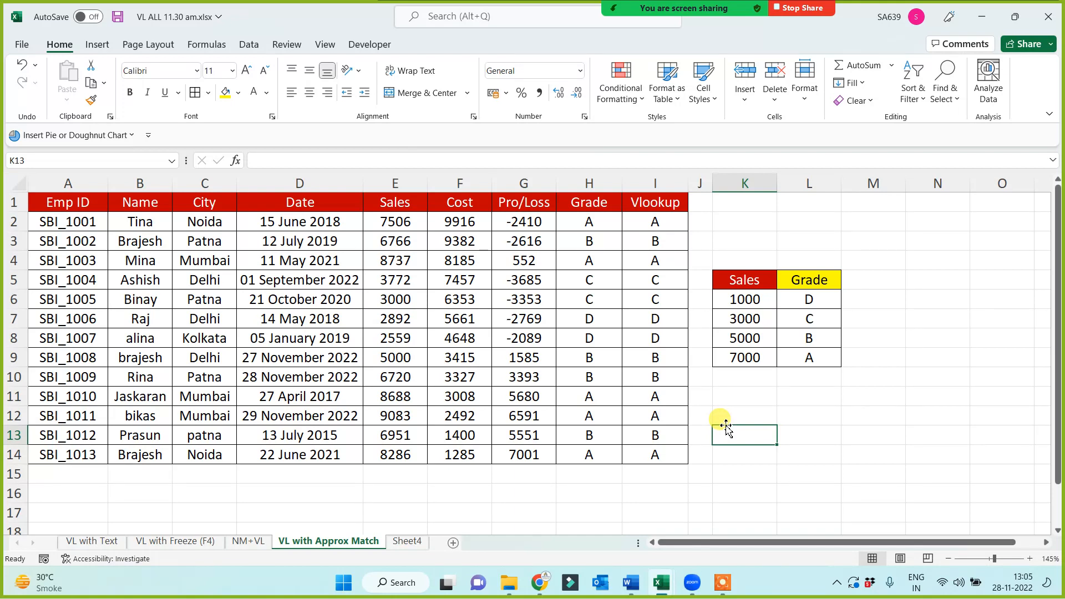
left_click(723, 584)
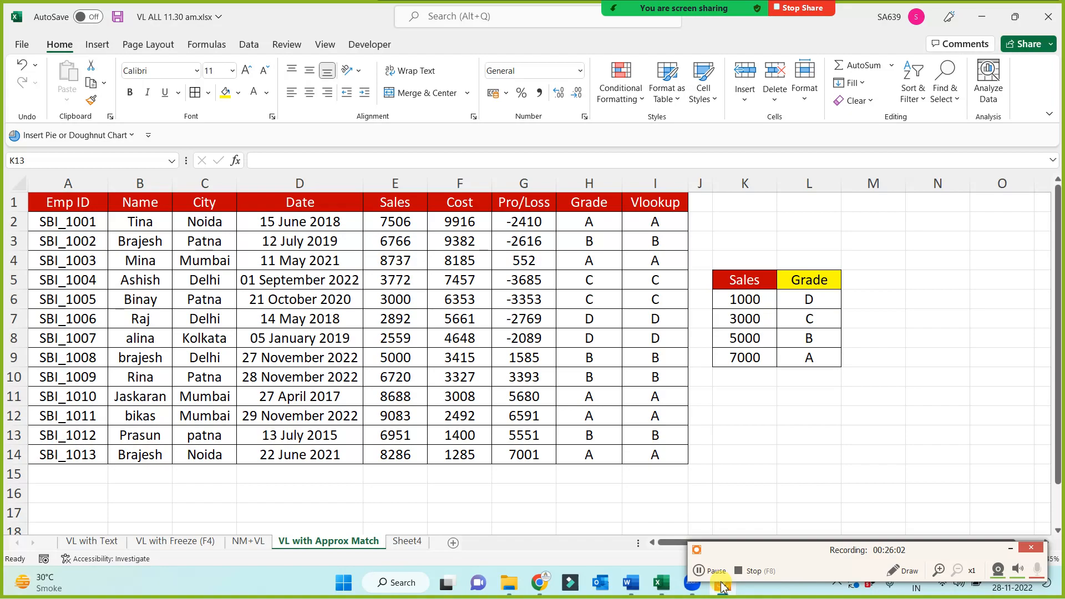